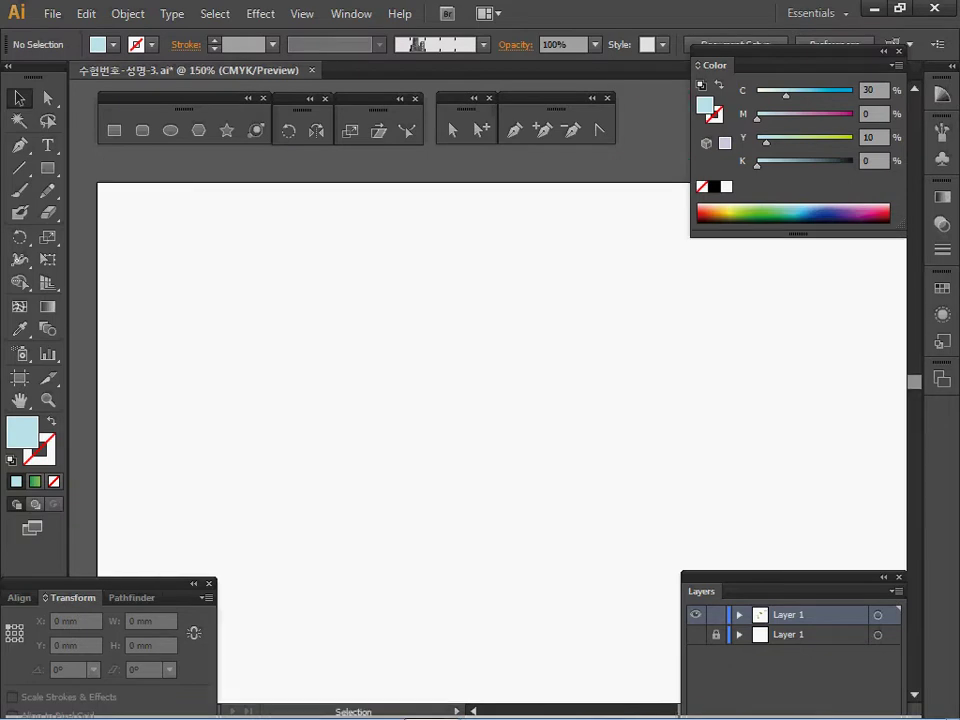
Draw a 210 x 297 mm rectangle starting at the artboard's upper-left corner.
key(m)
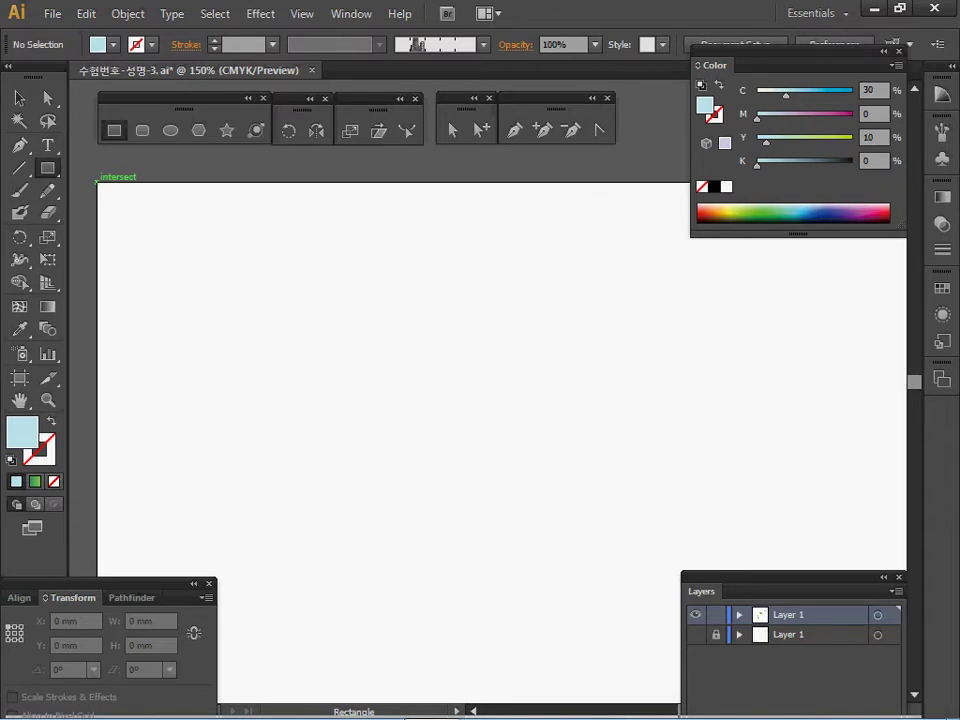
click(97, 182)
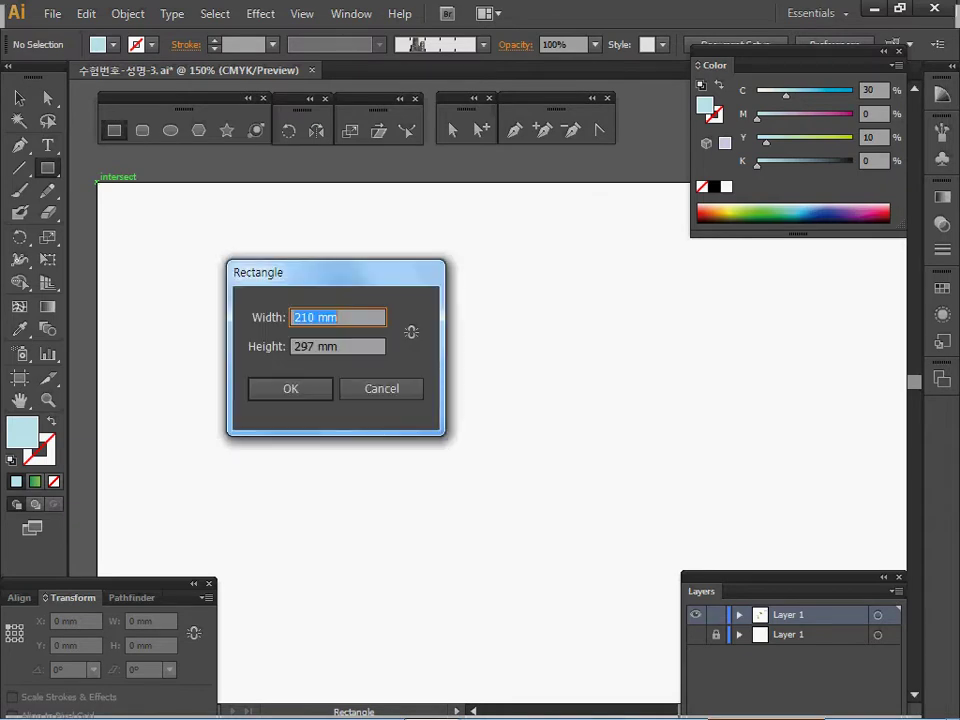
key(Tab)
key(Tab)
key(Return)
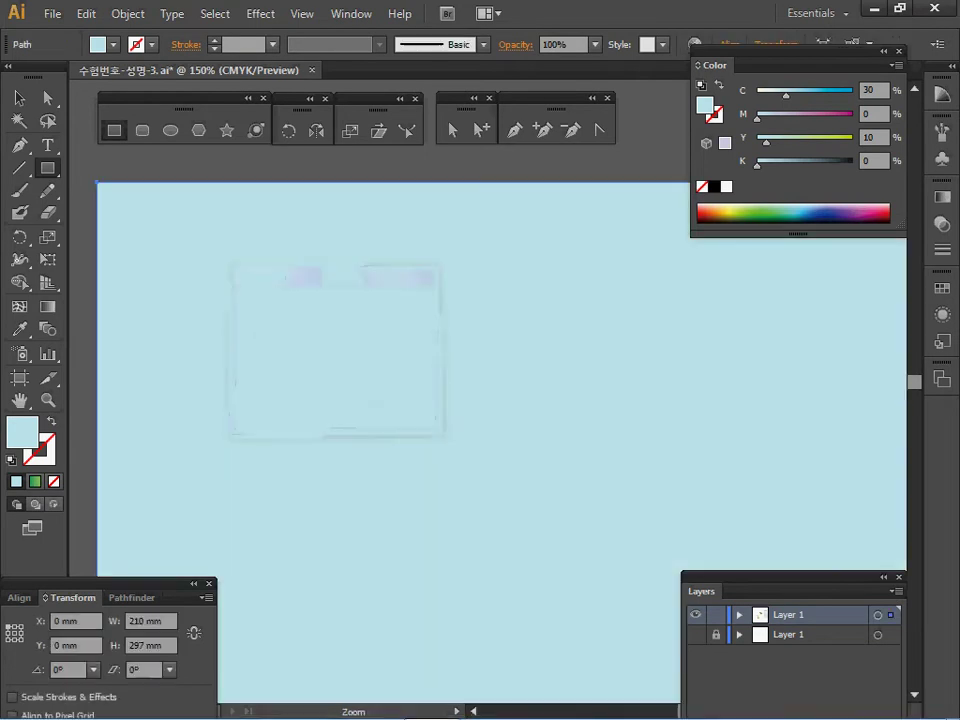
Add two mesh points to the rectangle, at about X 50, Y 52 mm and X 165, Y 162 mm.
key(ctrl+minus)
key(ctrl+minus)
key(ctrl+minus)
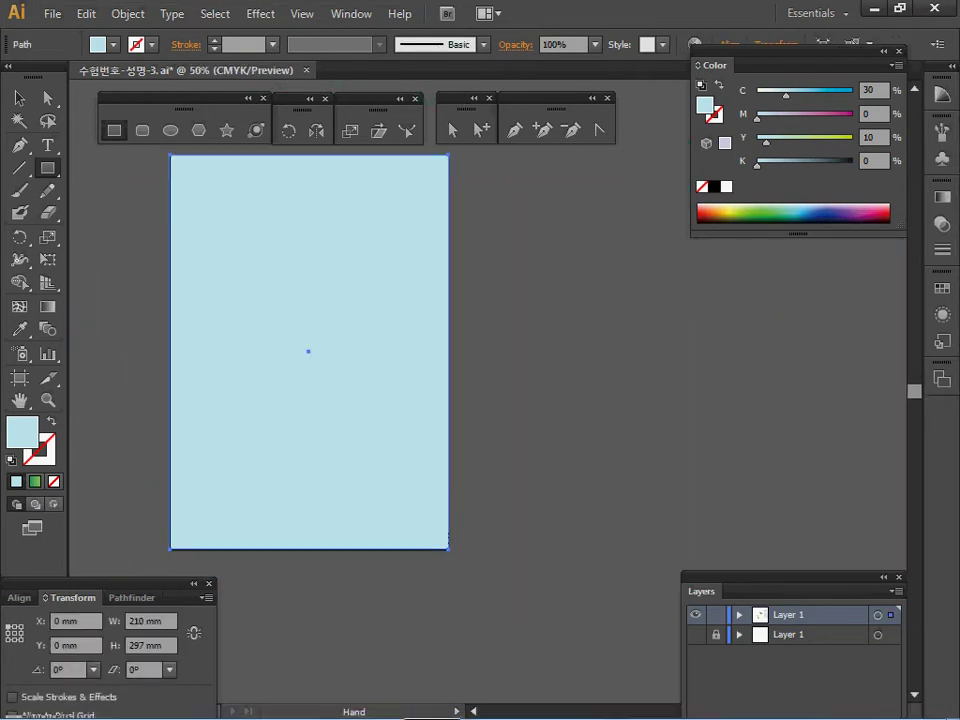
drag(308, 351, 278, 349)
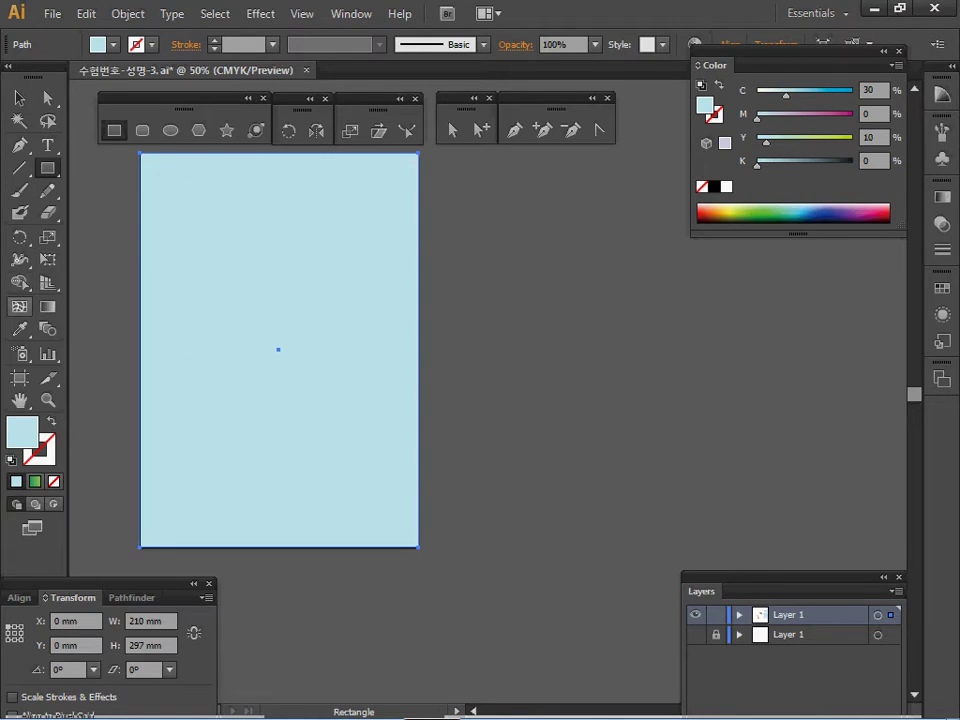
click(19, 306)
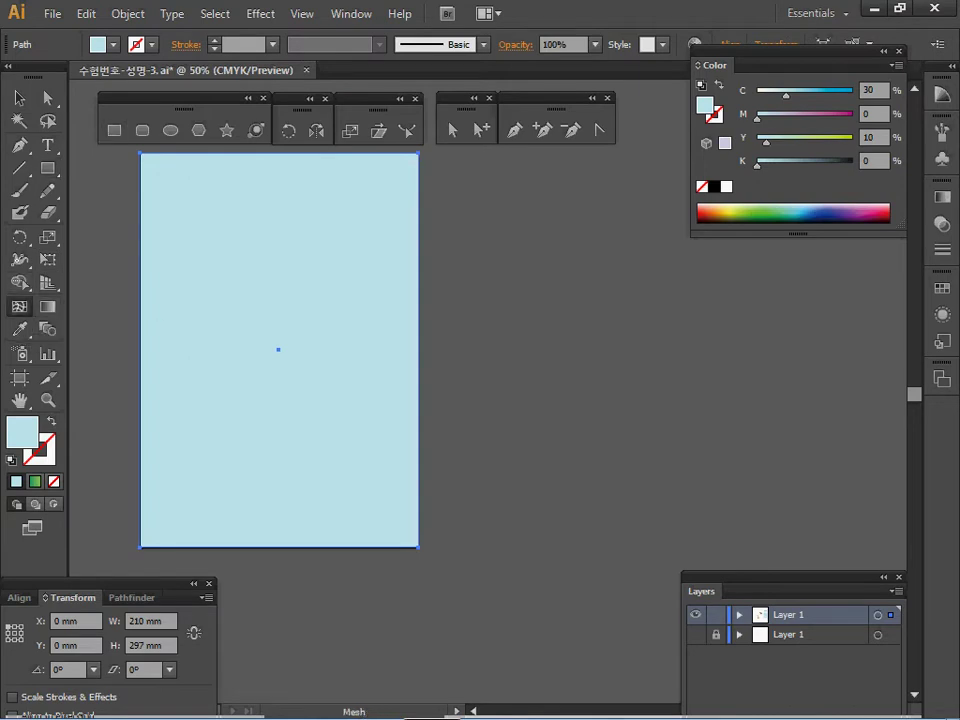
click(206, 220)
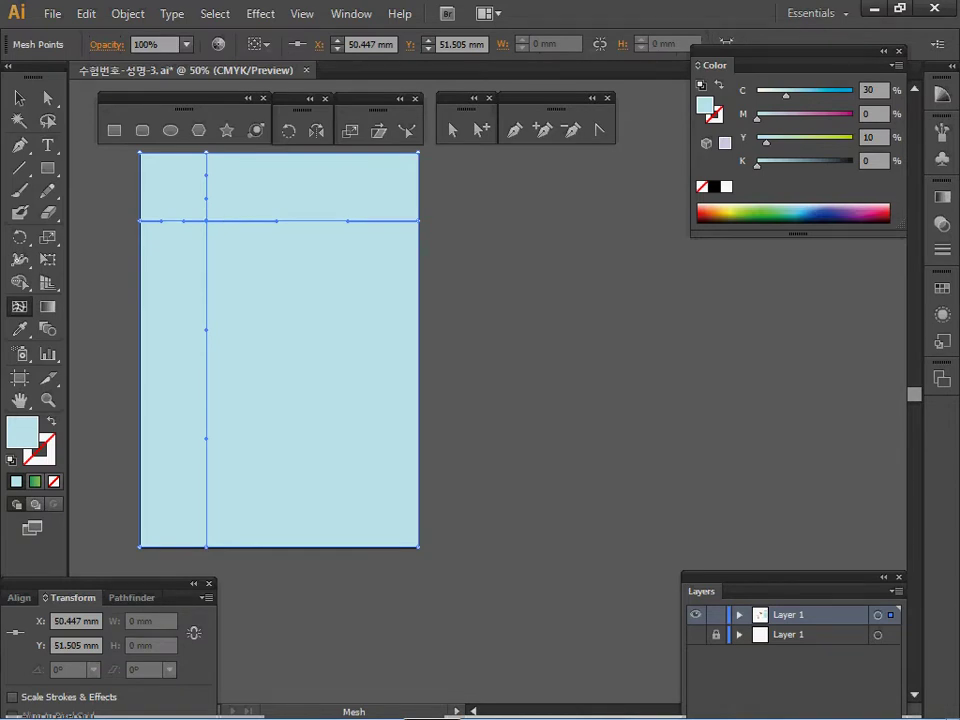
click(358, 368)
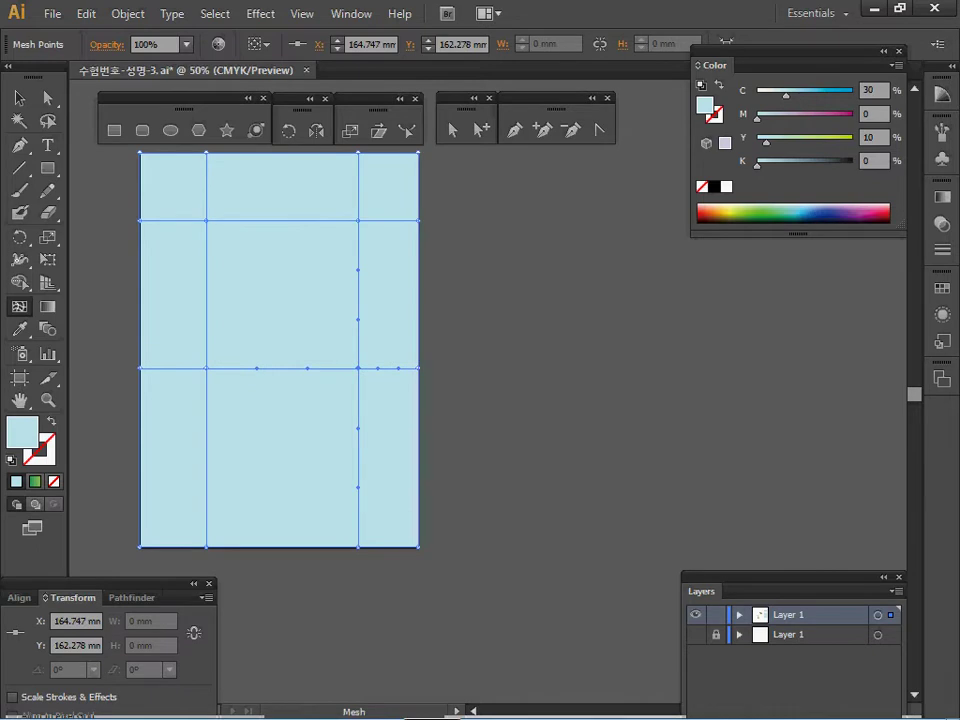
Color all mesh points along the lower horizontal mesh line C20 M0 Y20 K0.
key(space)
drag(358, 368, 373, 428)
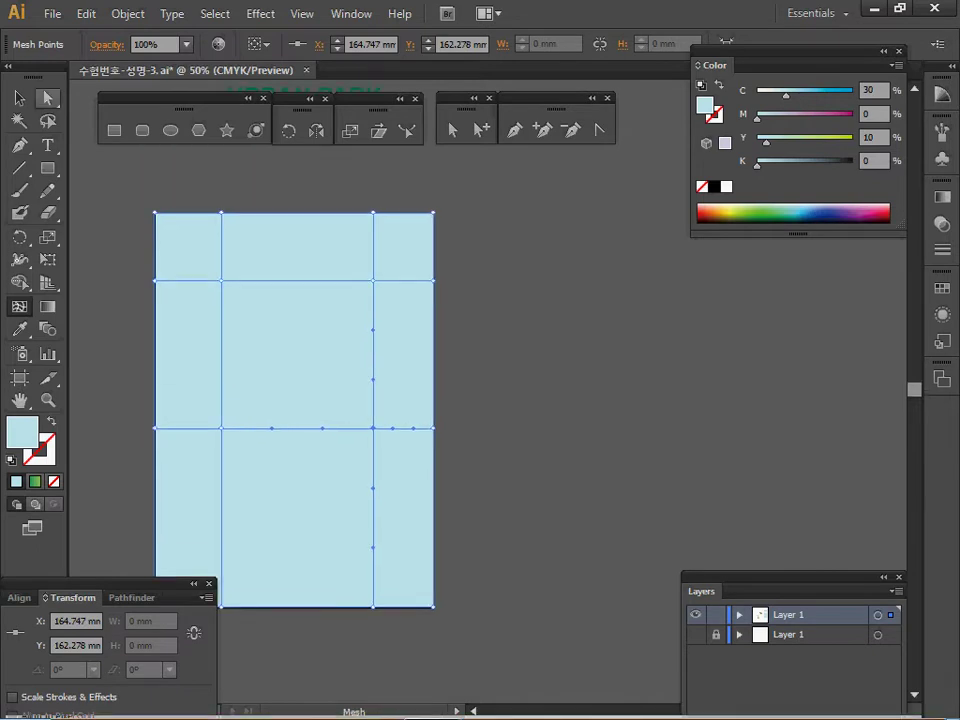
click(48, 98)
drag(105, 394, 466, 462)
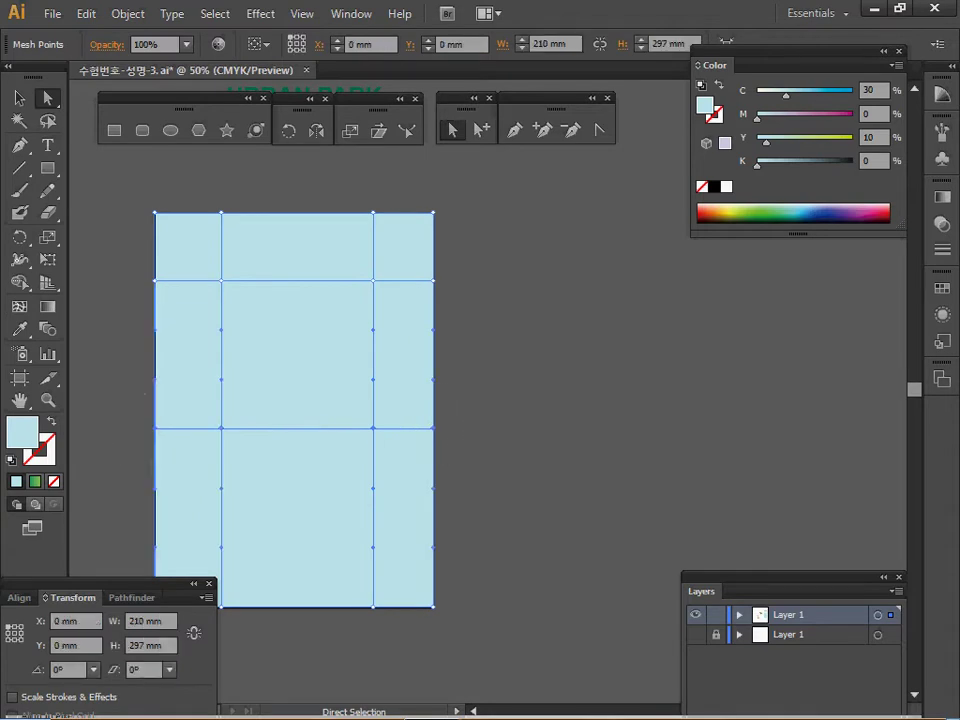
double_click(869, 90)
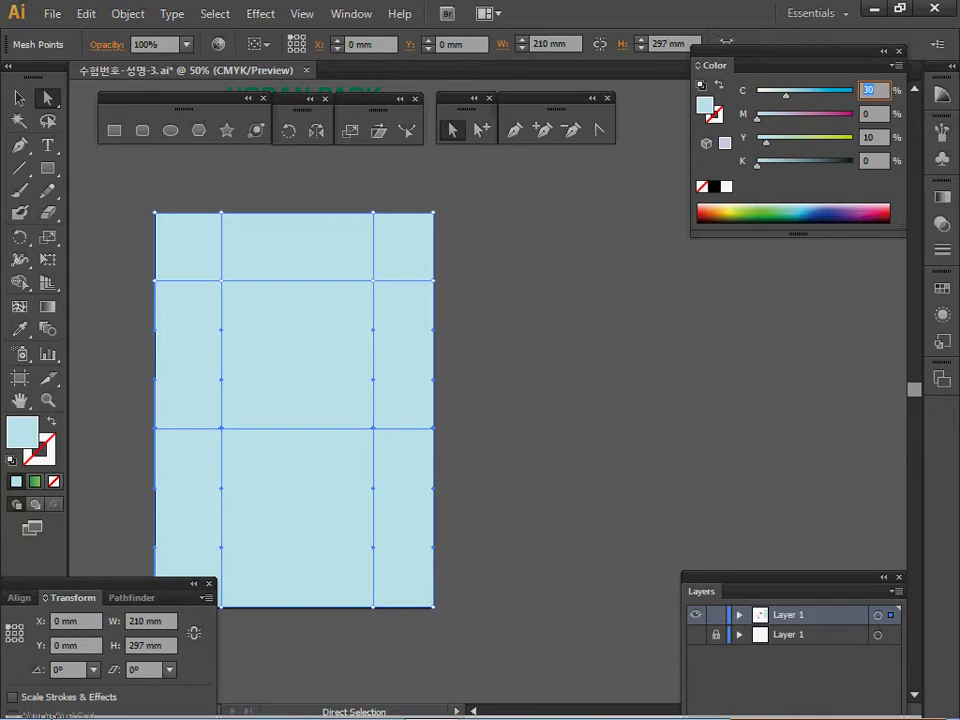
text(20)
key(Tab)
key(Tab)
text(20)
key(Return)
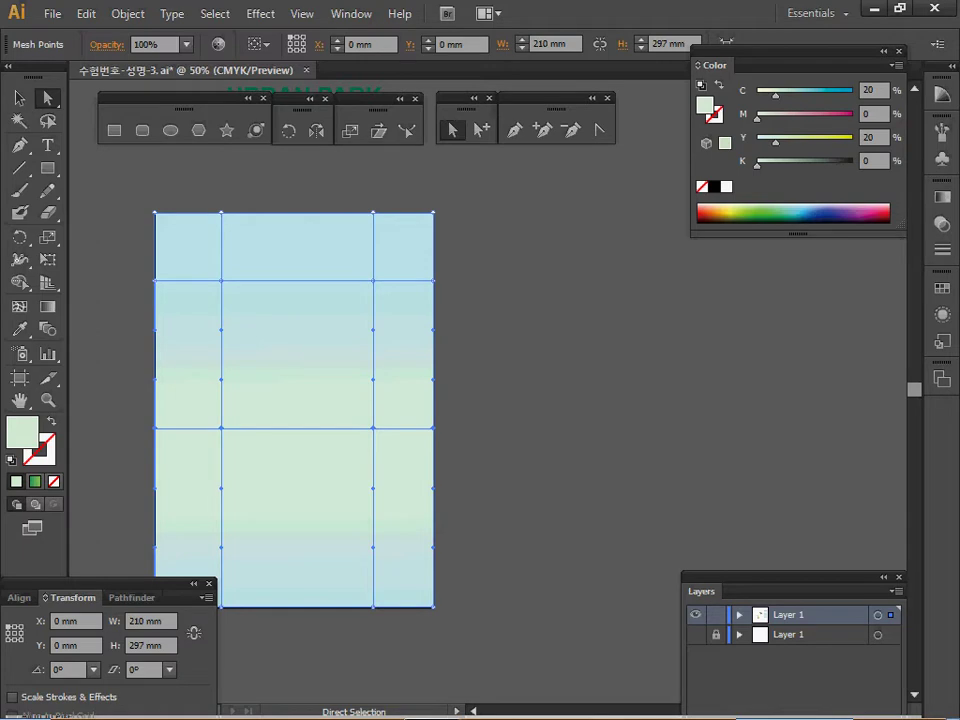
Move the two inner points of the lower mesh line straight up by about 58.6 mm.
click(221, 428)
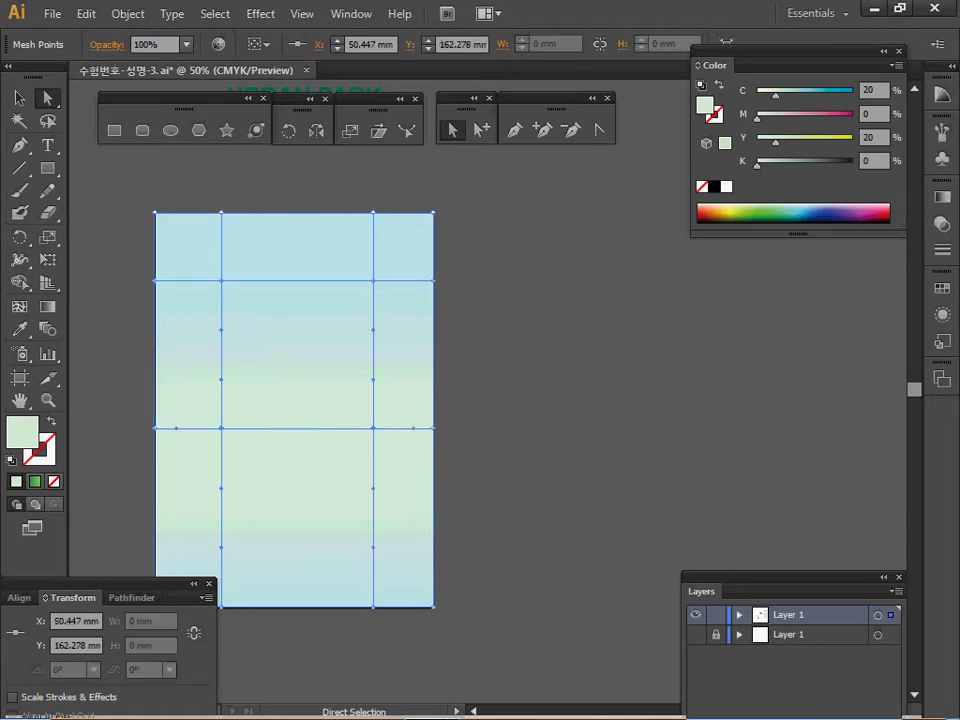
click(373, 428)
drag(373, 428, 373, 360)
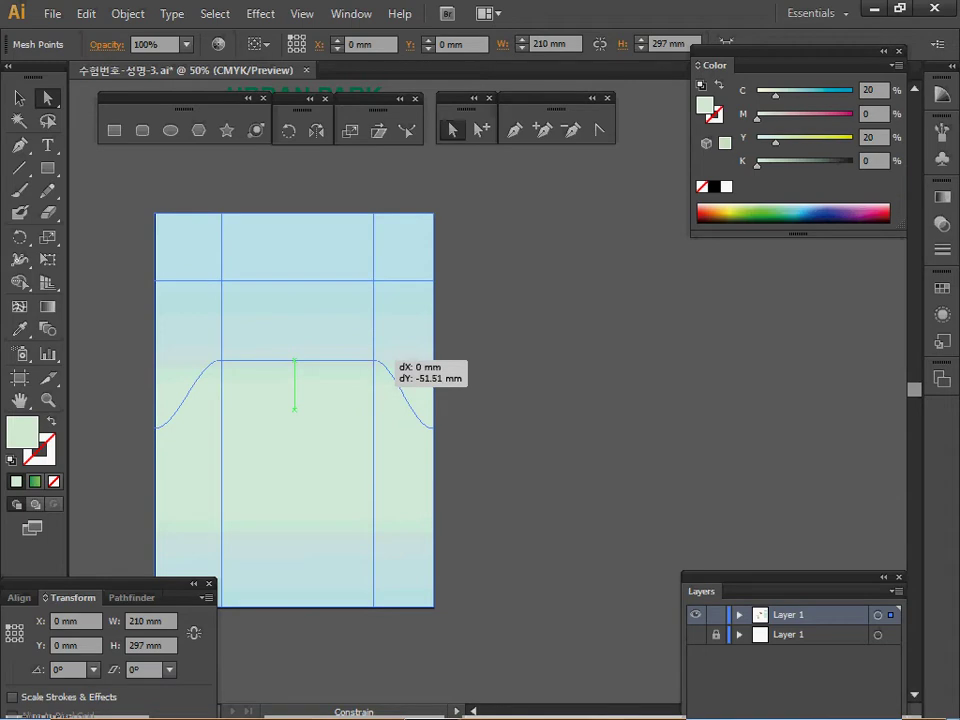
drag(373, 360, 373, 351)
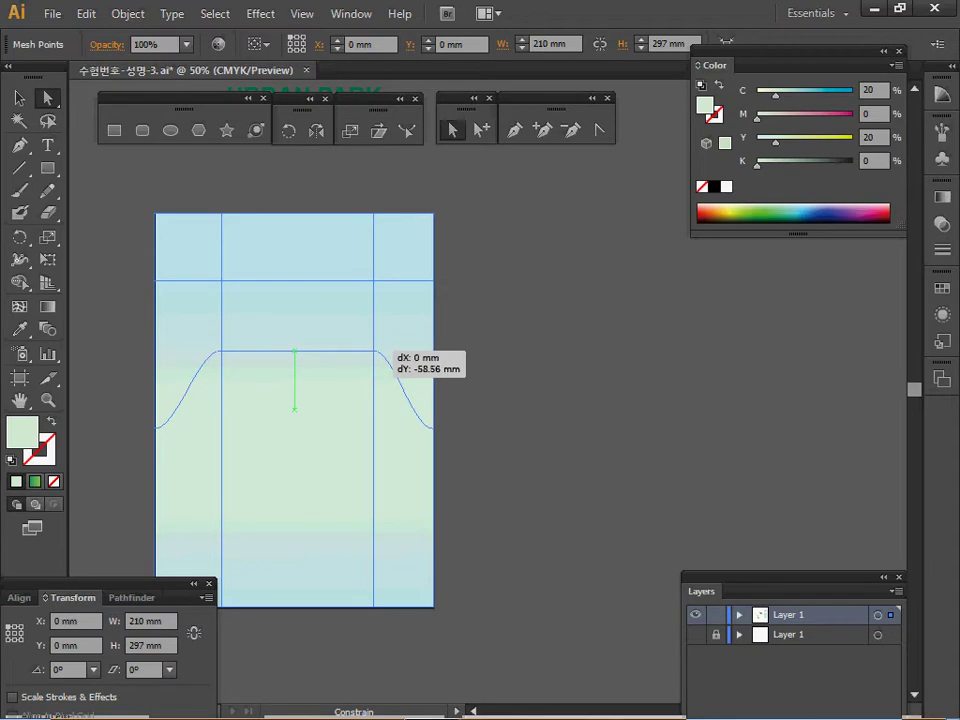
drag(373, 351, 373, 351)
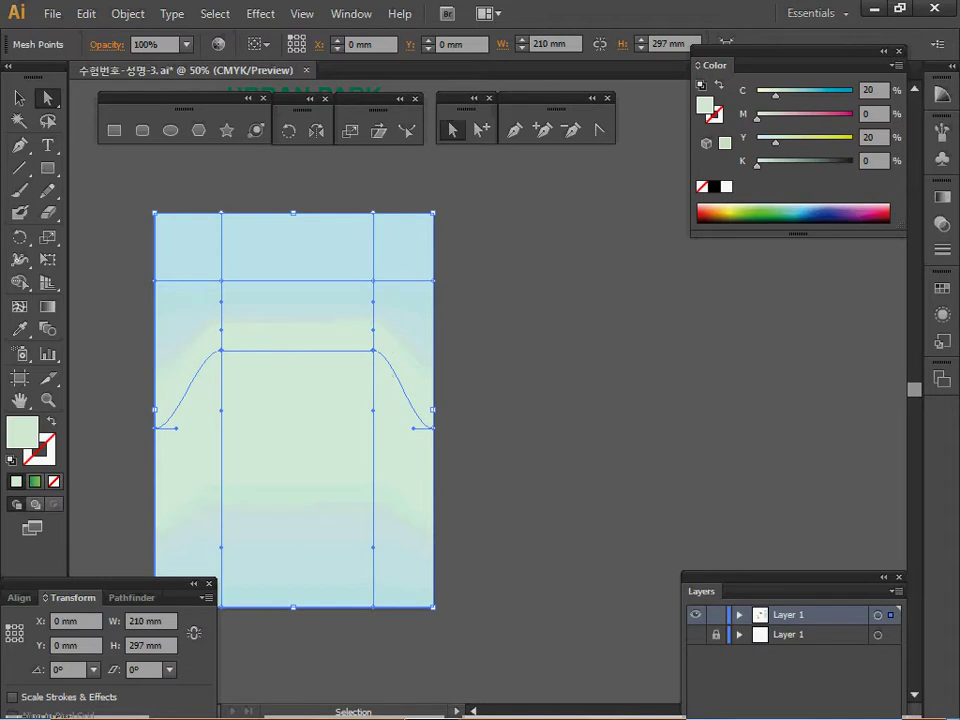
Switch to outline view and angle the direction handles upward at both outer ends of the lower mesh line.
key(ctrl+y)
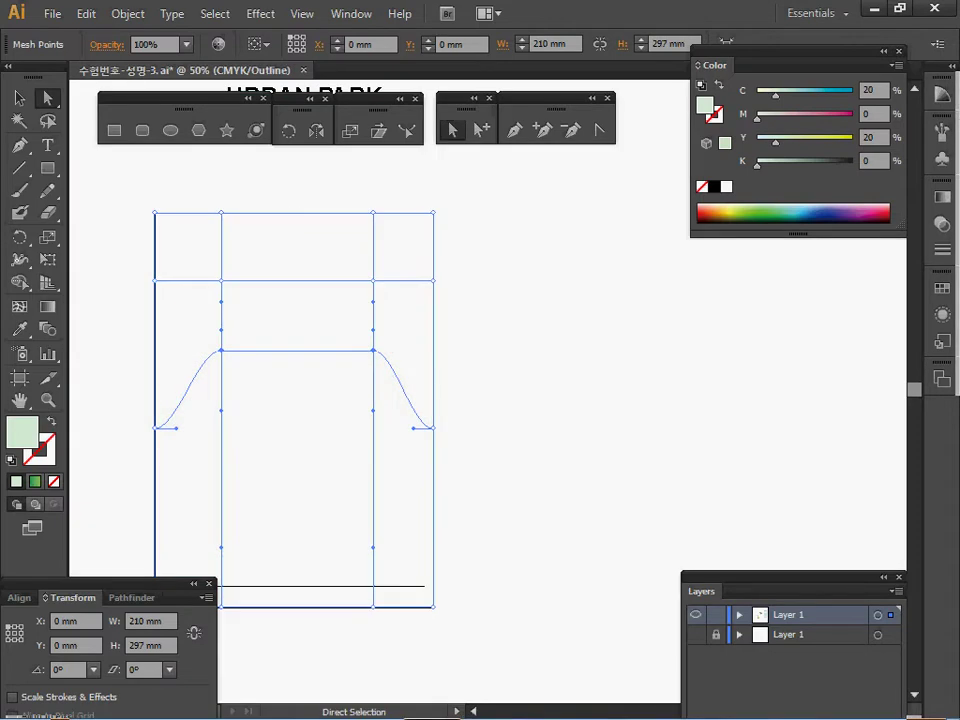
ctrl+click(282, 389)
drag(282, 389, 104, 352)
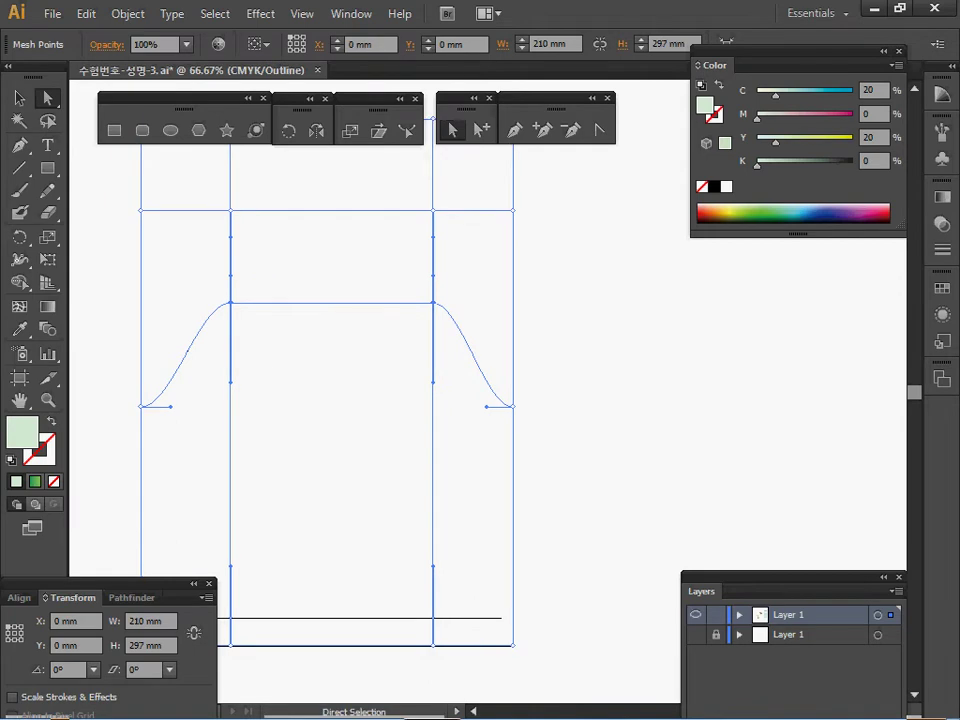
click(106, 352)
click(187, 351)
drag(171, 406, 180, 351)
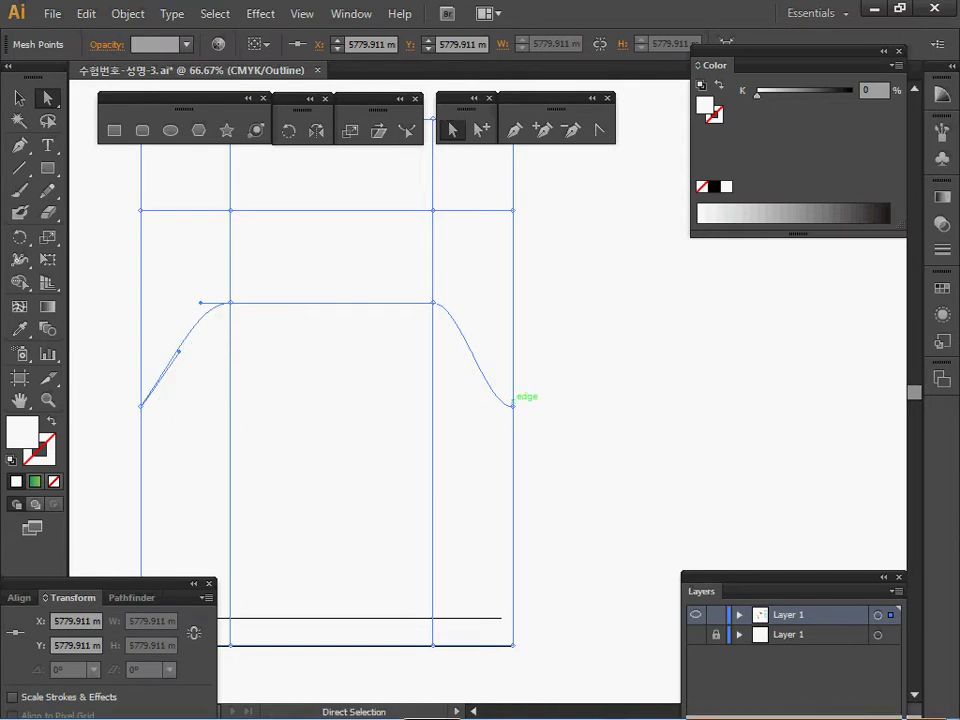
click(513, 404)
drag(487, 406, 487, 358)
Adjust the direction handles of the two inner mesh points to bend the lower mesh line into a smooth arch.
click(231, 301)
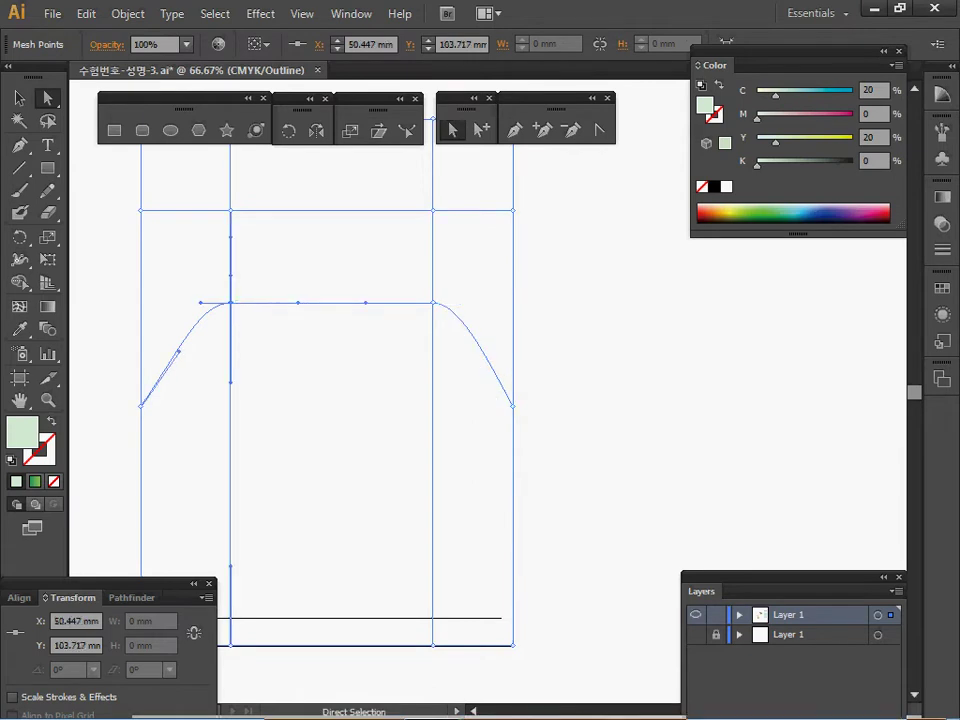
drag(298, 302, 287, 257)
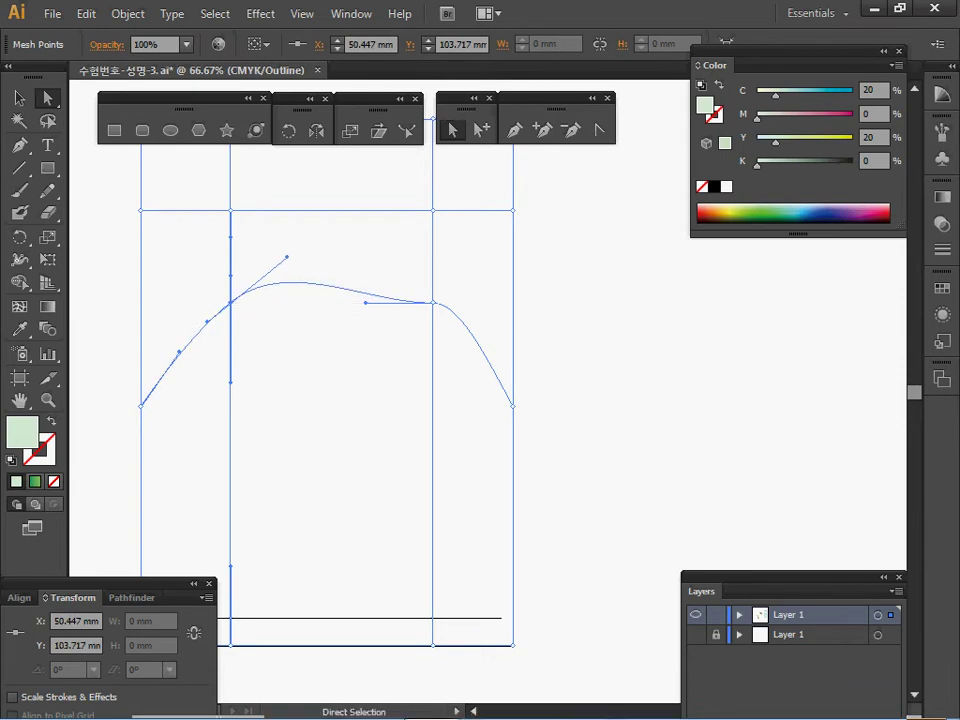
click(432, 302)
drag(366, 302, 369, 249)
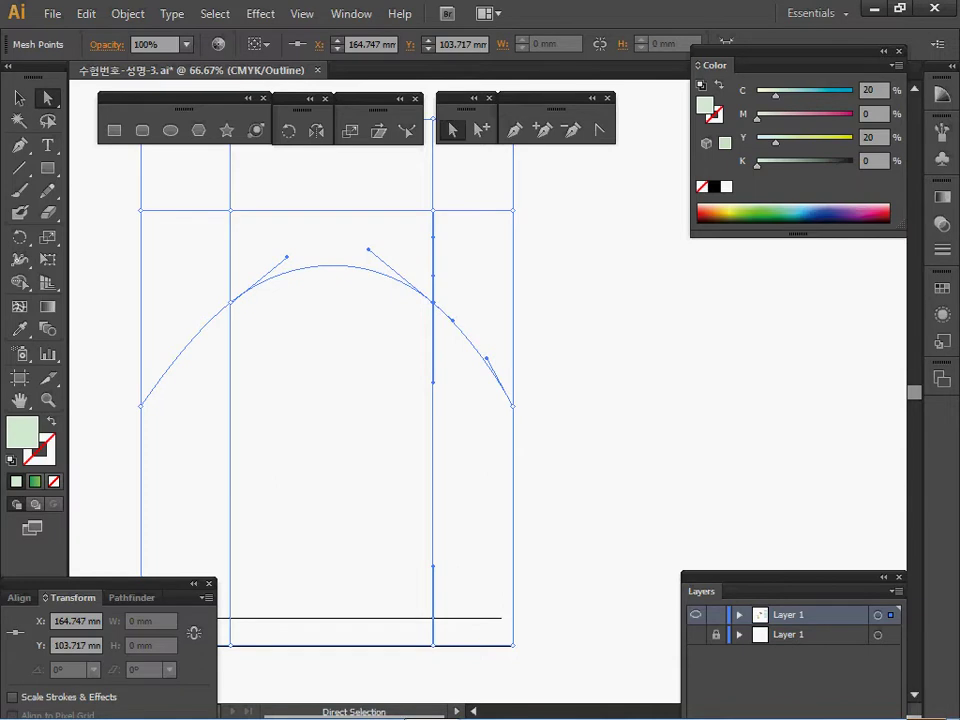
drag(287, 257, 288, 245)
key(v)
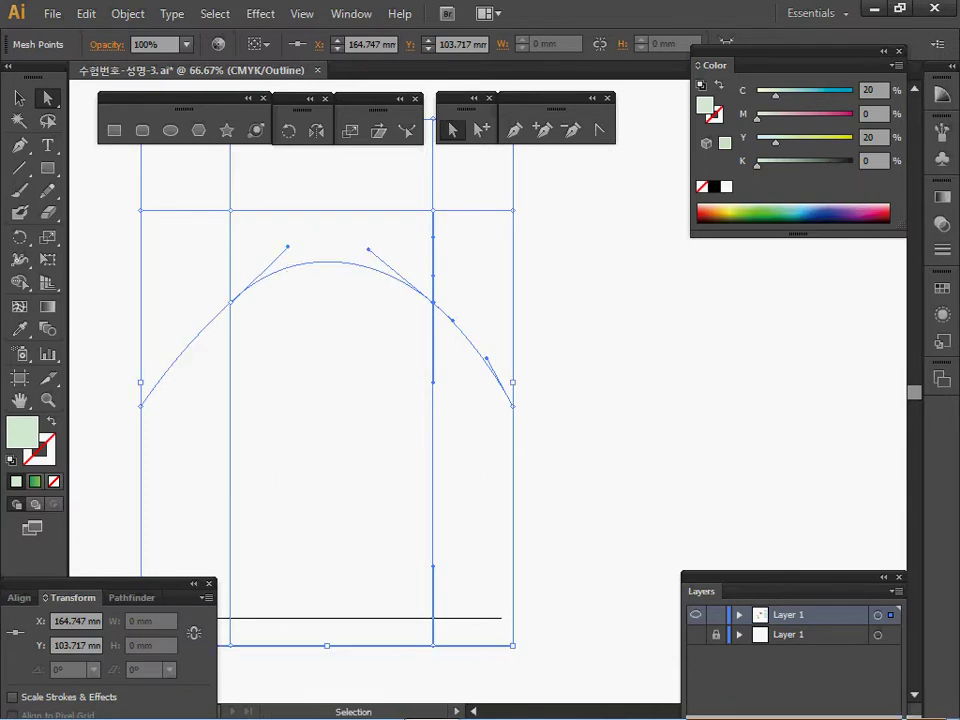
Return to the color preview, save the document and deselect the mesh.
key(ctrl+y)
key(ctrl+minus)
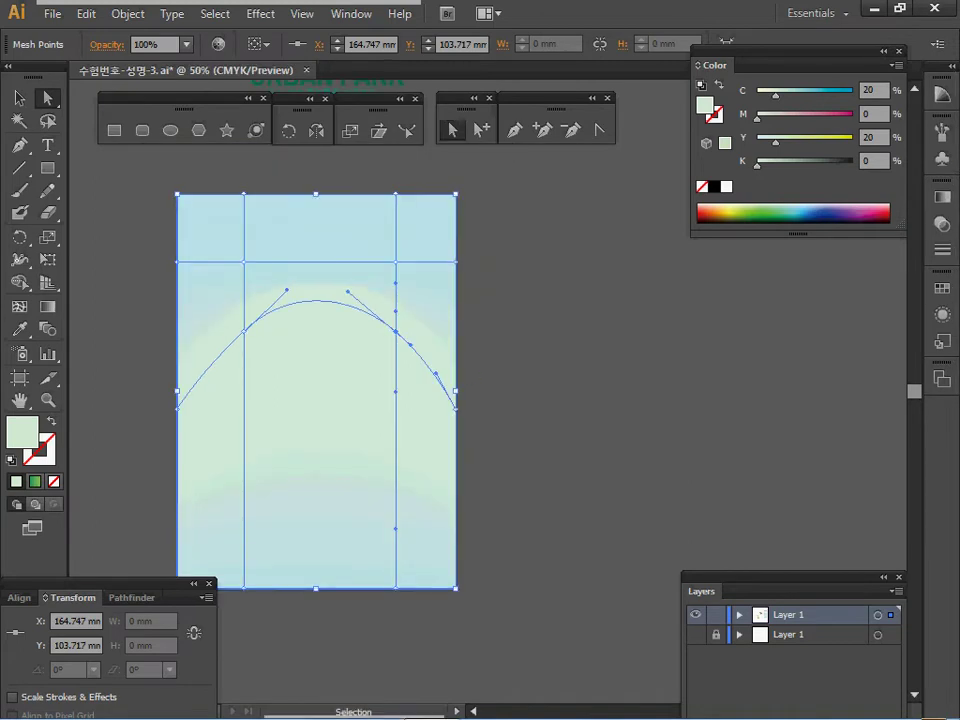
key(ctrl+s)
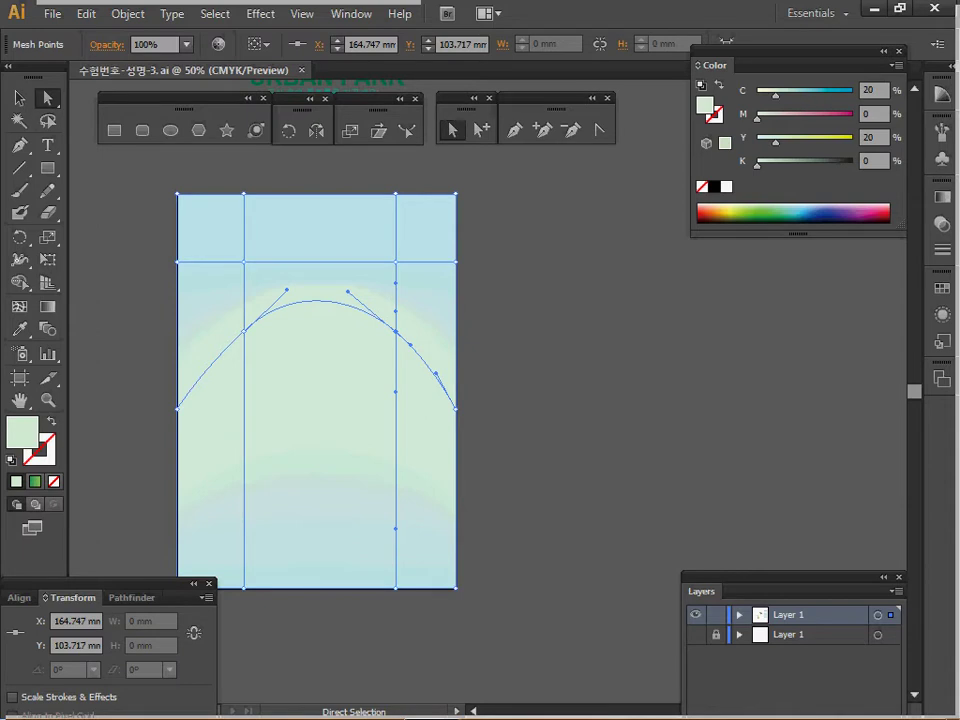
key(ctrl+shift+a)
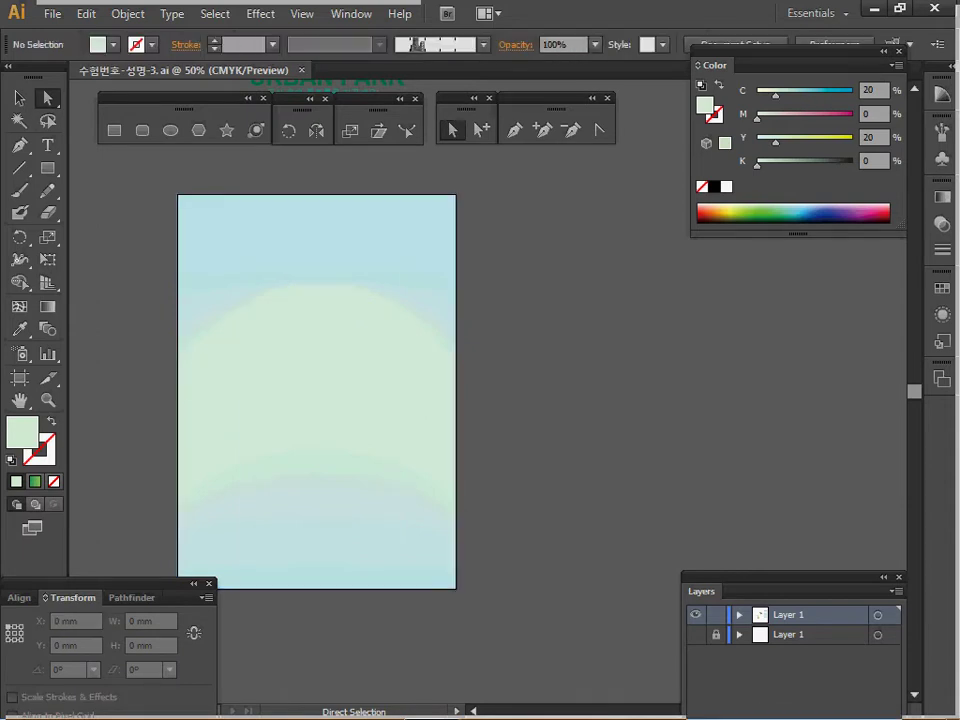
Move the white 70% opacity cloud onto the gradient mesh background and bring it to the front.
key(space)
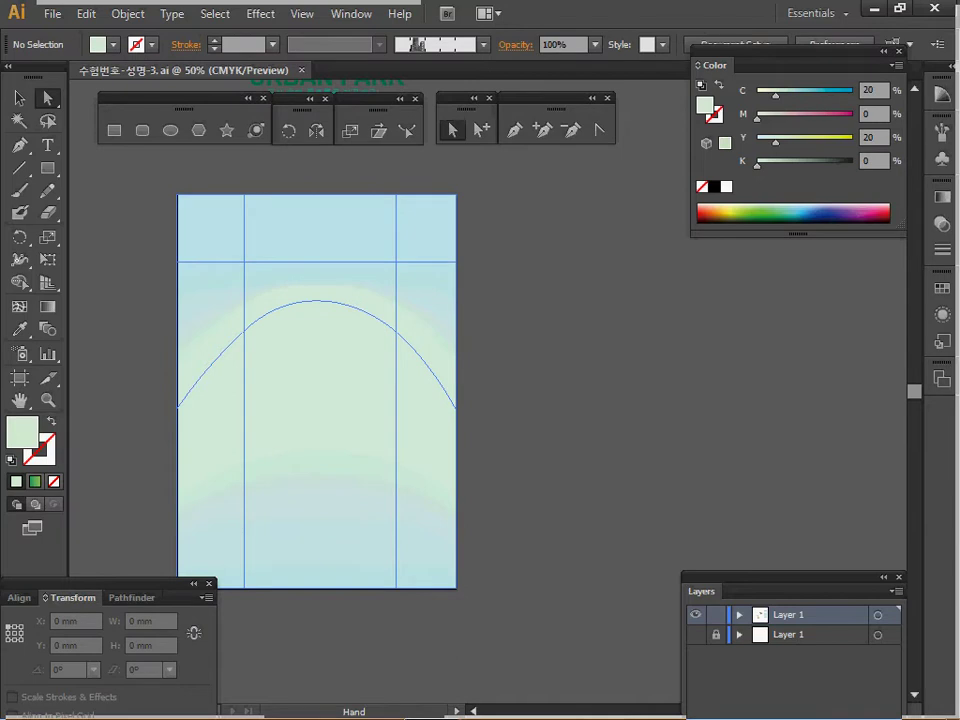
drag(280, 400, 804, 475)
drag(123, 300, 801, 379)
key(space)
drag(801, 379, 362, 326)
drag(218, 326, 541, 320)
key(ctrl+shift+bracketright)
key(space)
drag(386, 334, 241, 328)
Delete the white cloud overlapping the artboard's right edge.
ctrl+click(465, 377)
key(ctrl+space)
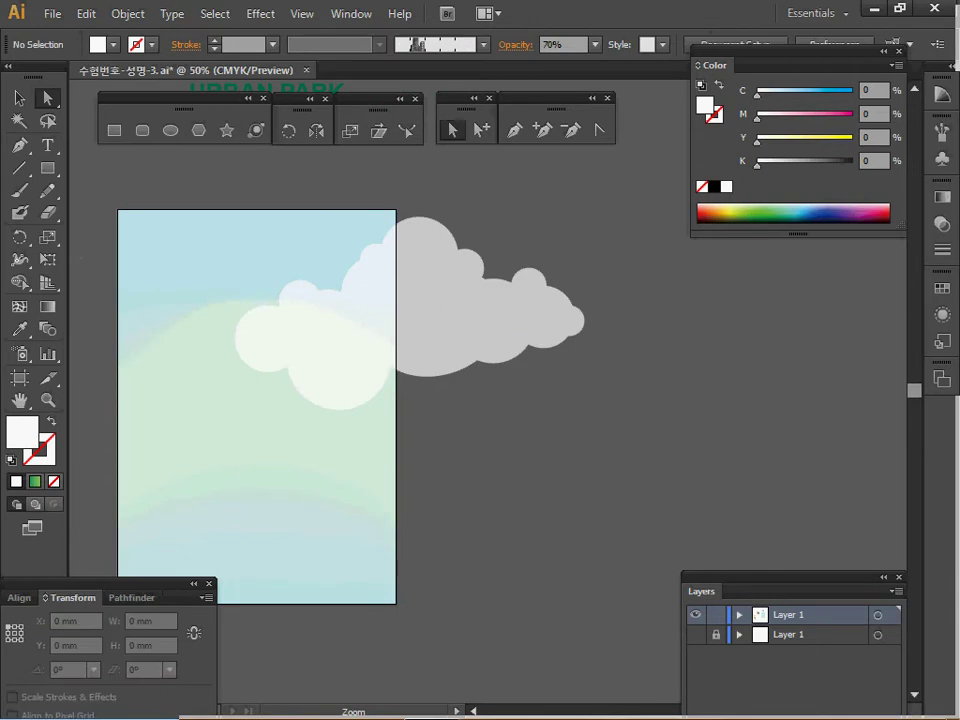
ctrl+click(465, 377)
key(space)
key(space)
drag(393, 336, 415, 383)
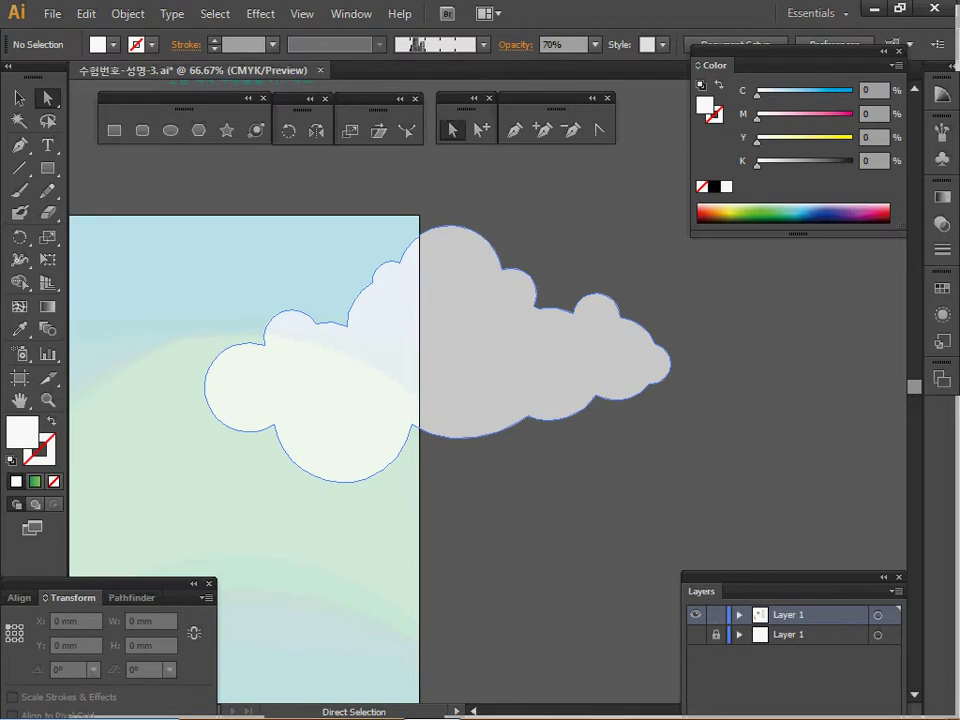
click(415, 383)
key(Delete)
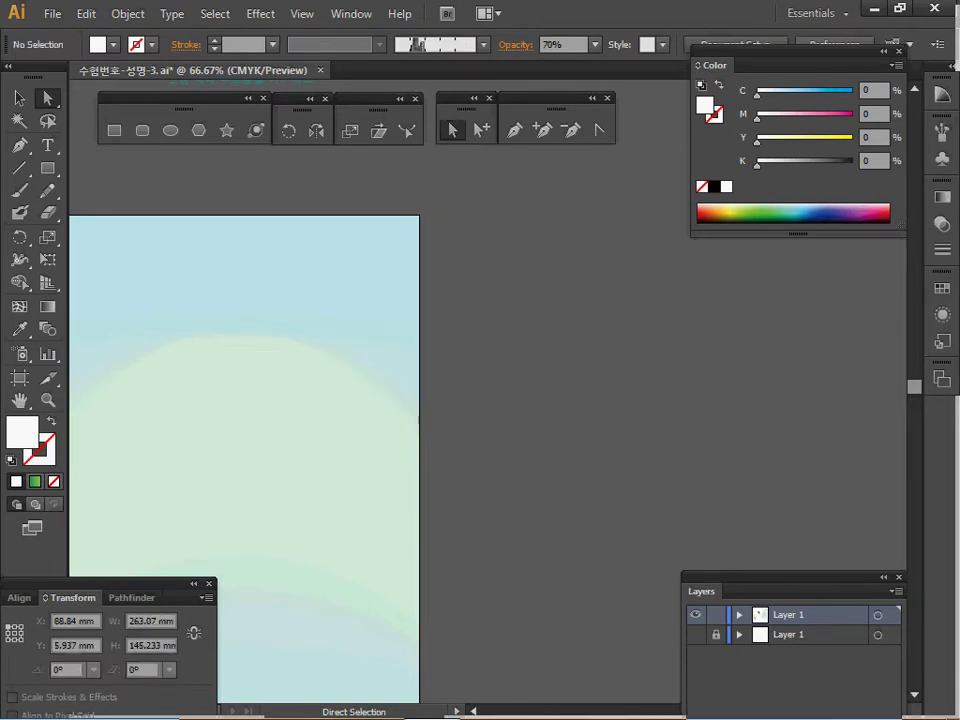
Show the locked reference layer and set both layers to outline display.
ctrl+click(696, 615)
ctrl+click(394, 388)
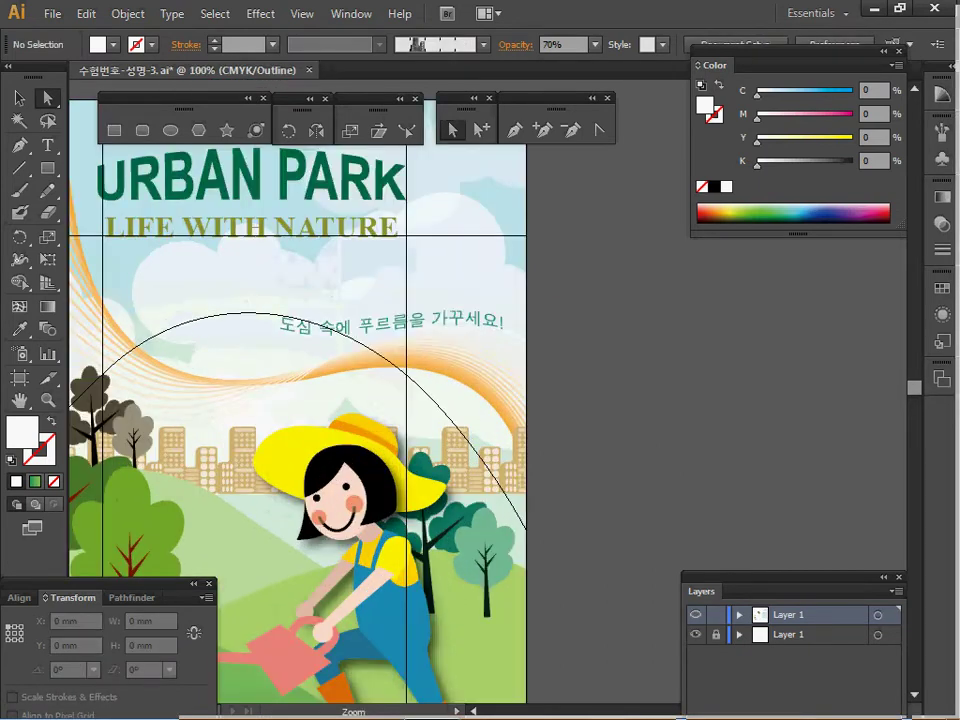
ctrl+click(400, 360)
ctrl+alt+click(449, 372)
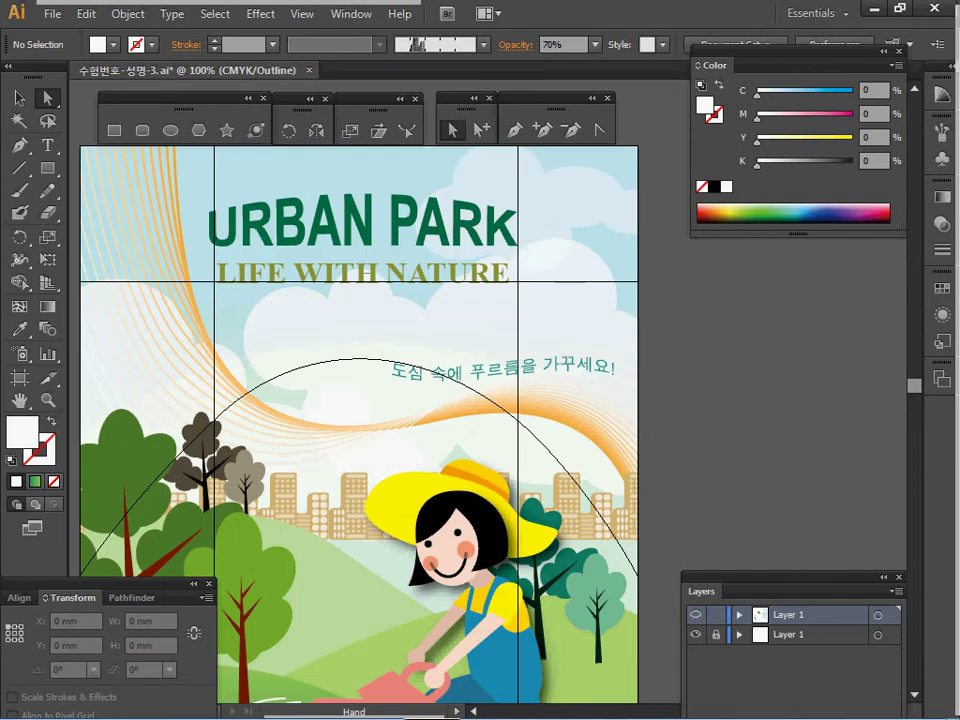
ctrl+click(695, 634)
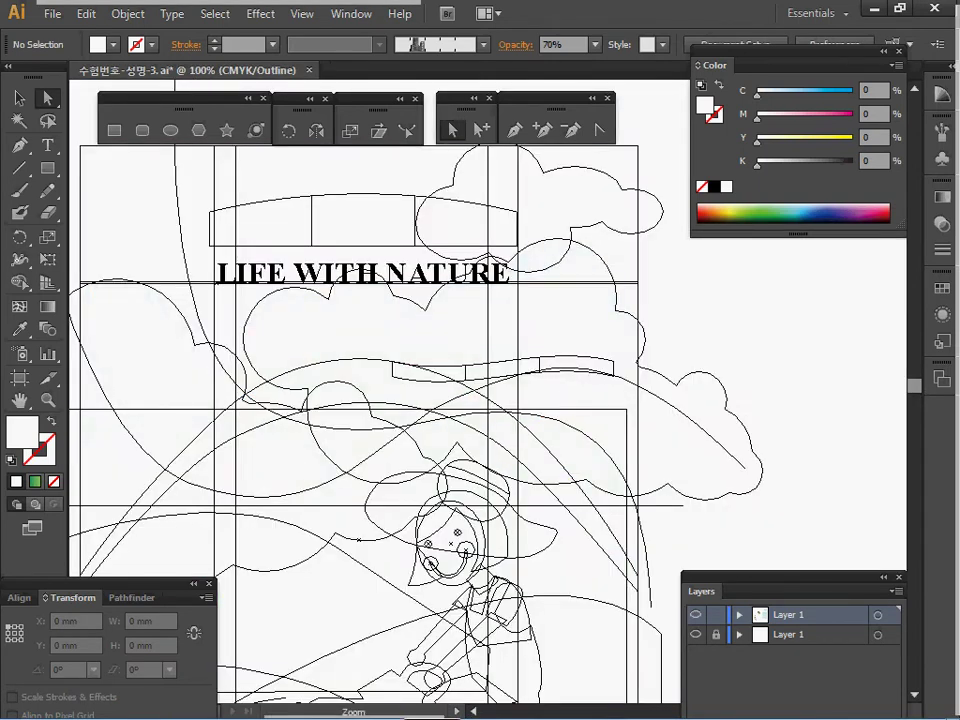
Draw two circles tracing the reference cloud's left lobes in outline display, the smaller one about 25 mm across.
key(ctrl+minus)
key(ctrl+minus)
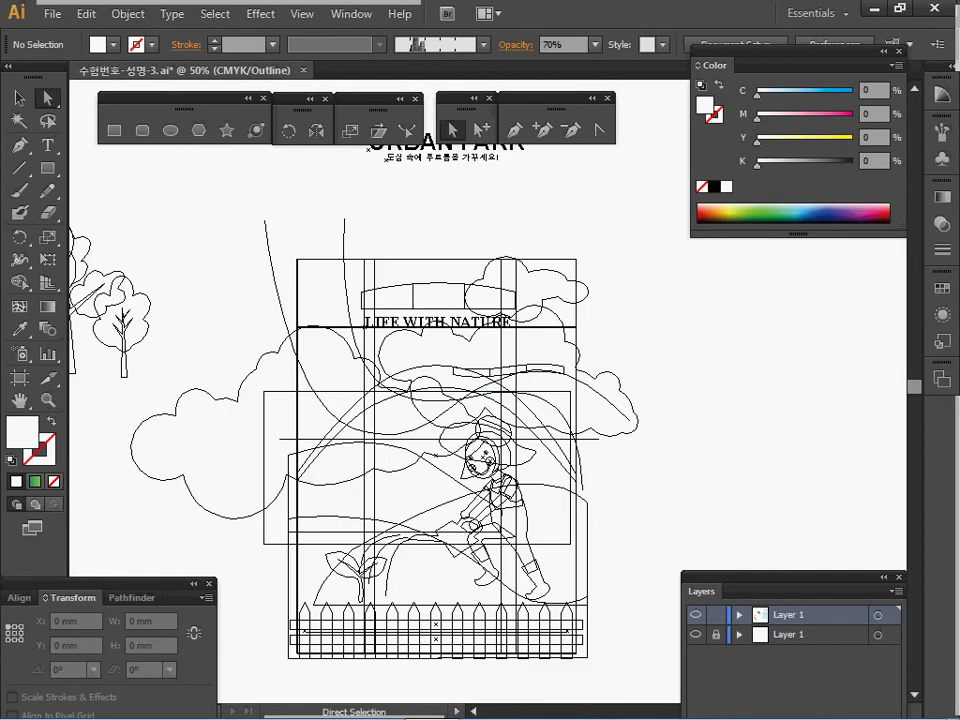
ctrl+click(437, 363)
ctrl+click(553, 387)
drag(553, 387, 498, 300)
click(170, 130)
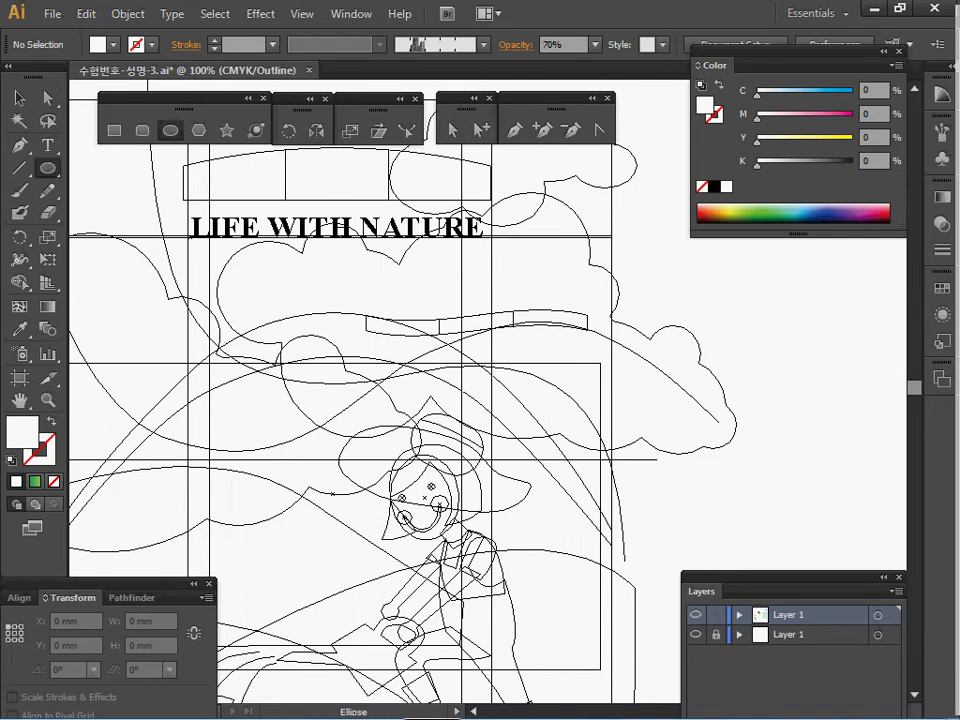
drag(214, 240, 325, 349)
drag(269, 293, 274, 293)
drag(300, 218, 366, 286)
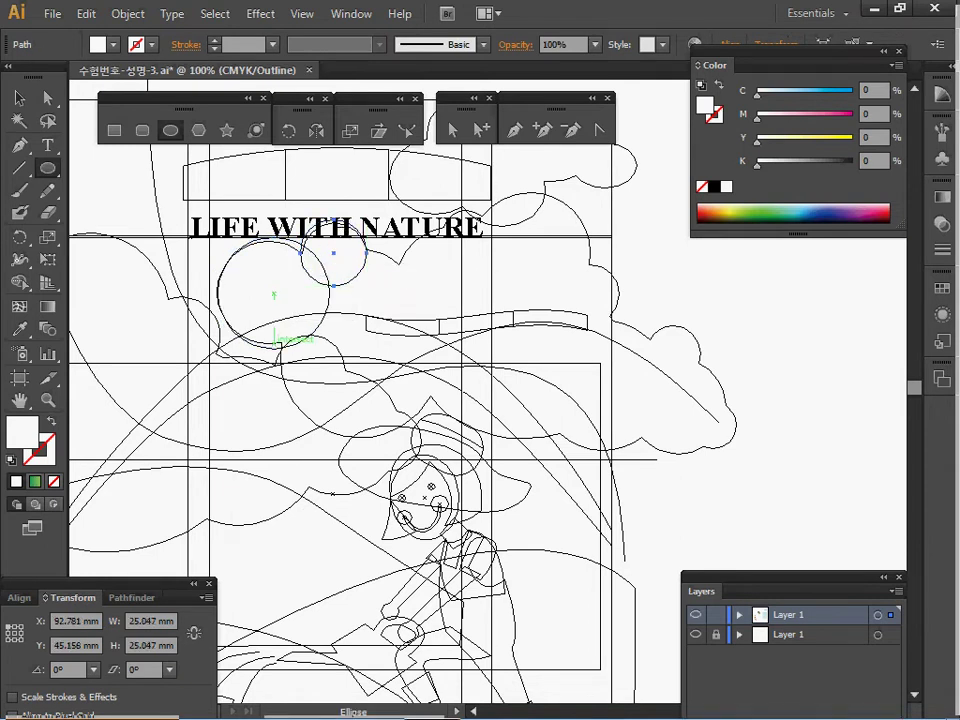
Add ellipses over the cloud's lower-left lobe and along its upper edge, including one about 36 × 33 mm and one about 17 mm across.
drag(284, 286, 443, 436)
drag(366, 360, 360, 360)
drag(327, 252, 420, 340)
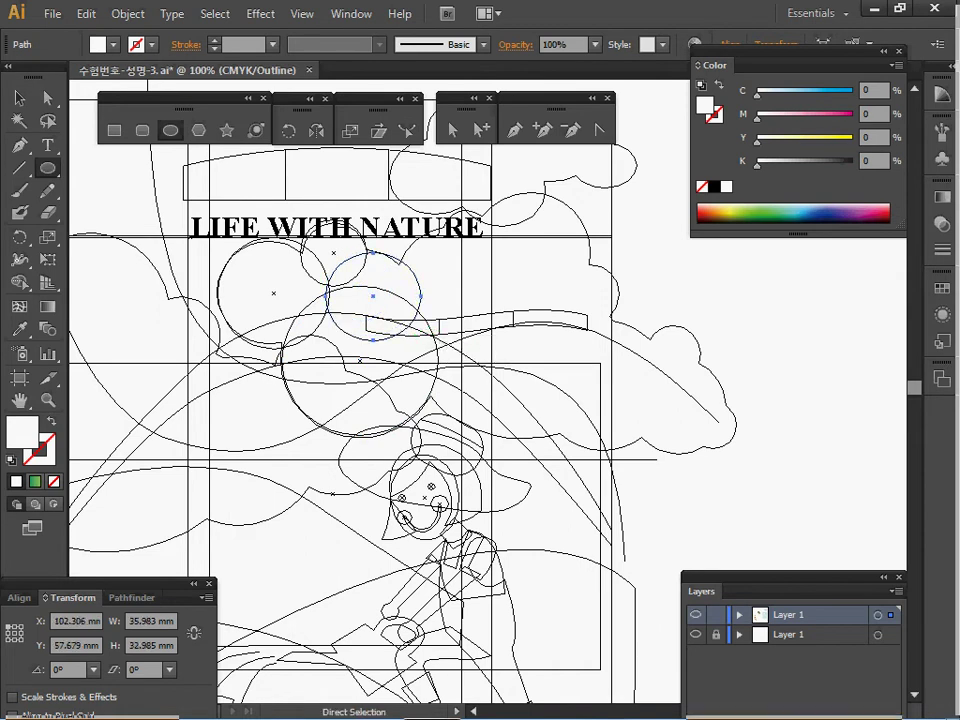
drag(373, 296, 360, 292)
drag(404, 332, 505, 238)
drag(458, 287, 503, 218)
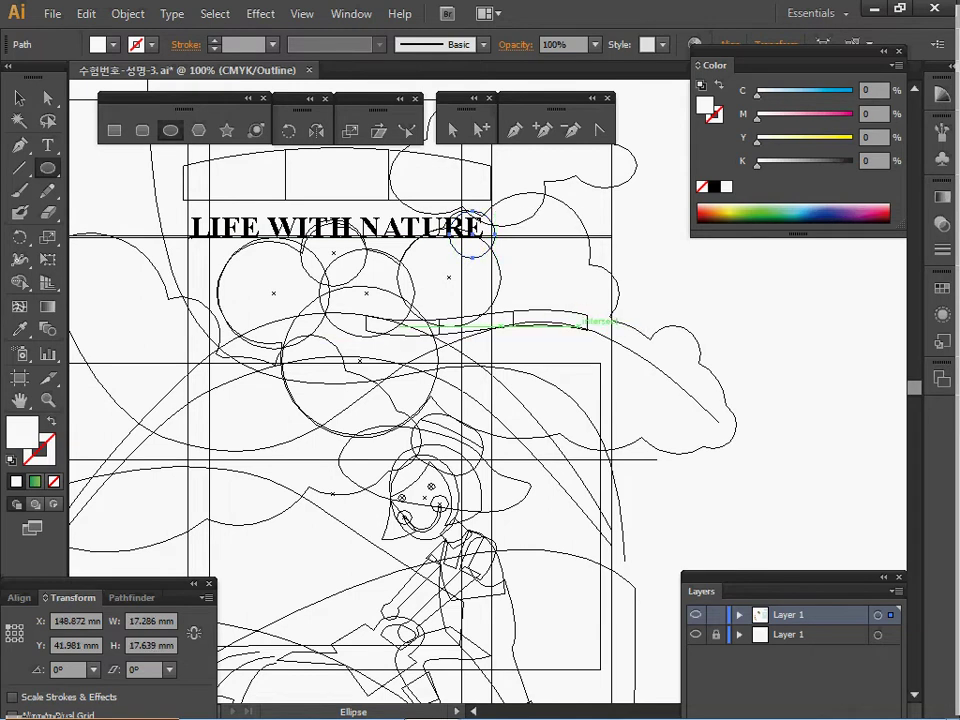
Delete all the ellipses traced over the reference cloud.
key(v)
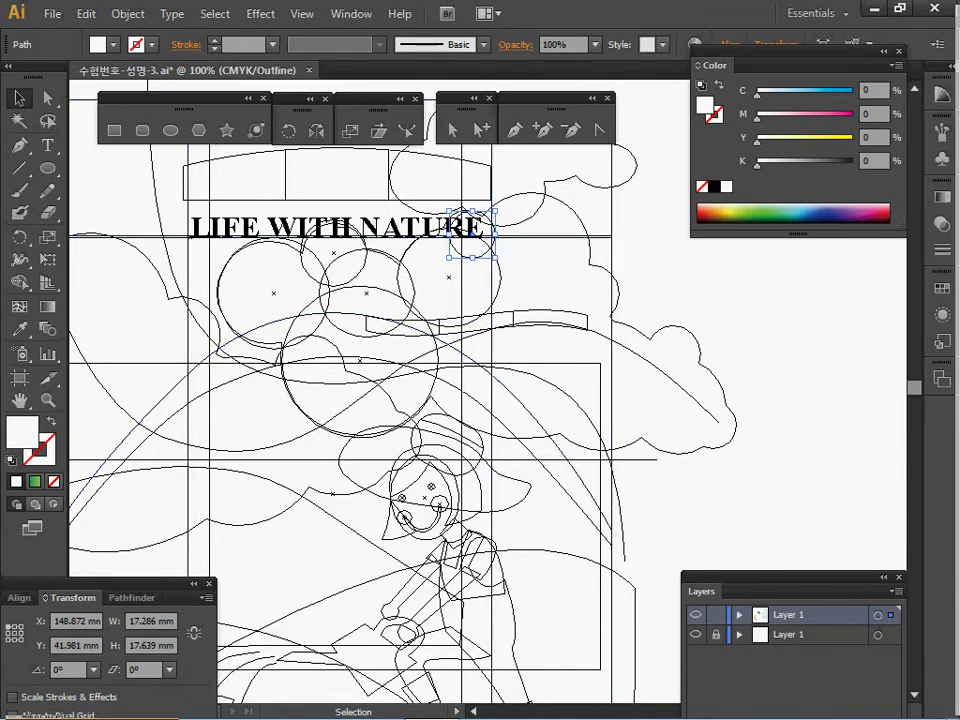
click(625, 195)
drag(611, 189, 349, 369)
key(ctrl+z)
key(ctrl+shift+a)
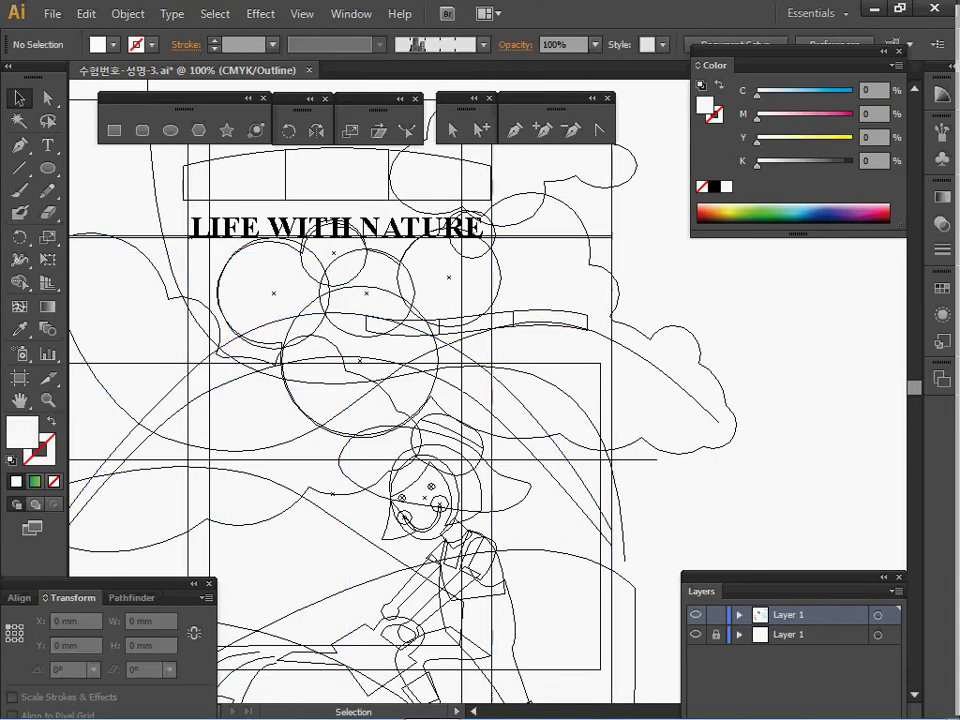
drag(410, 242, 207, 303)
key(Delete)
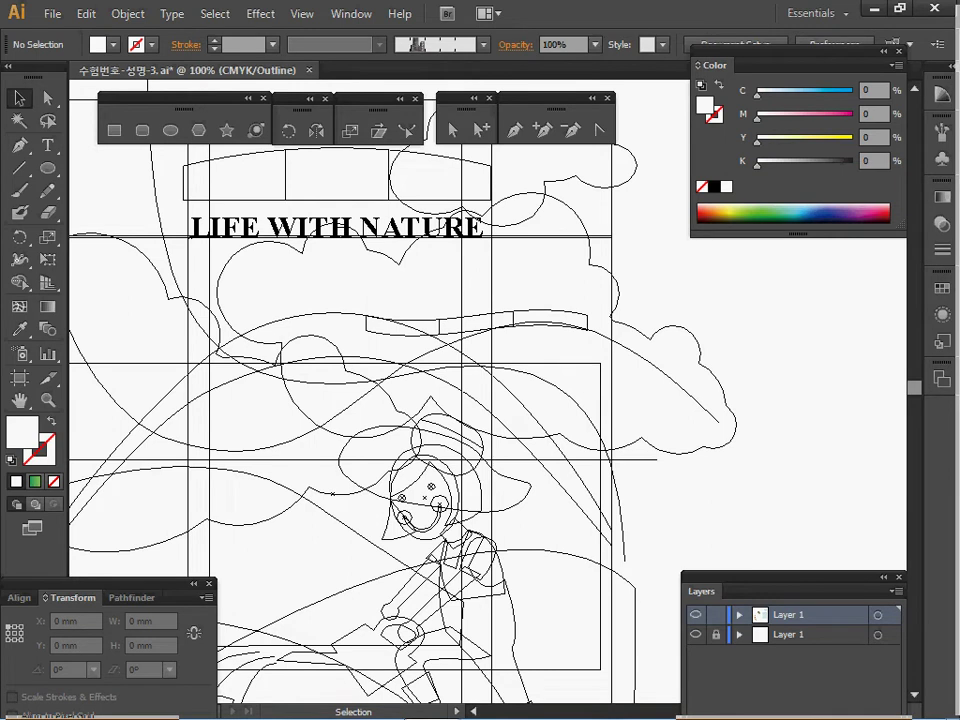
Unlock the reference layer and copy the large right-hand cloud from inside its clip group.
click(716, 635)
drag(777, 355, 712, 455)
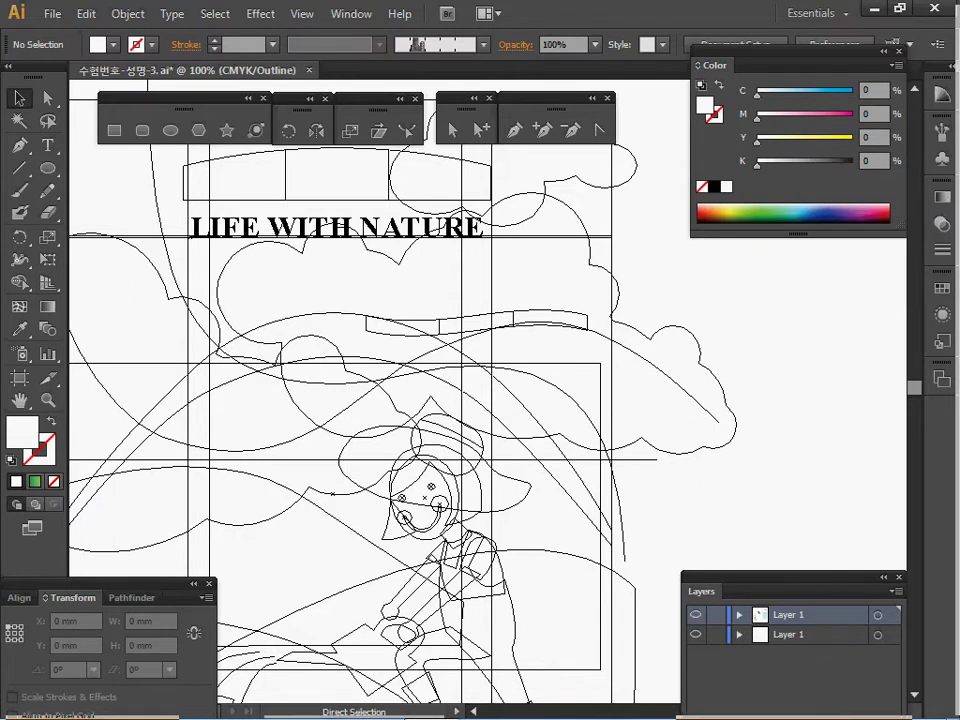
alt+click(285, 150)
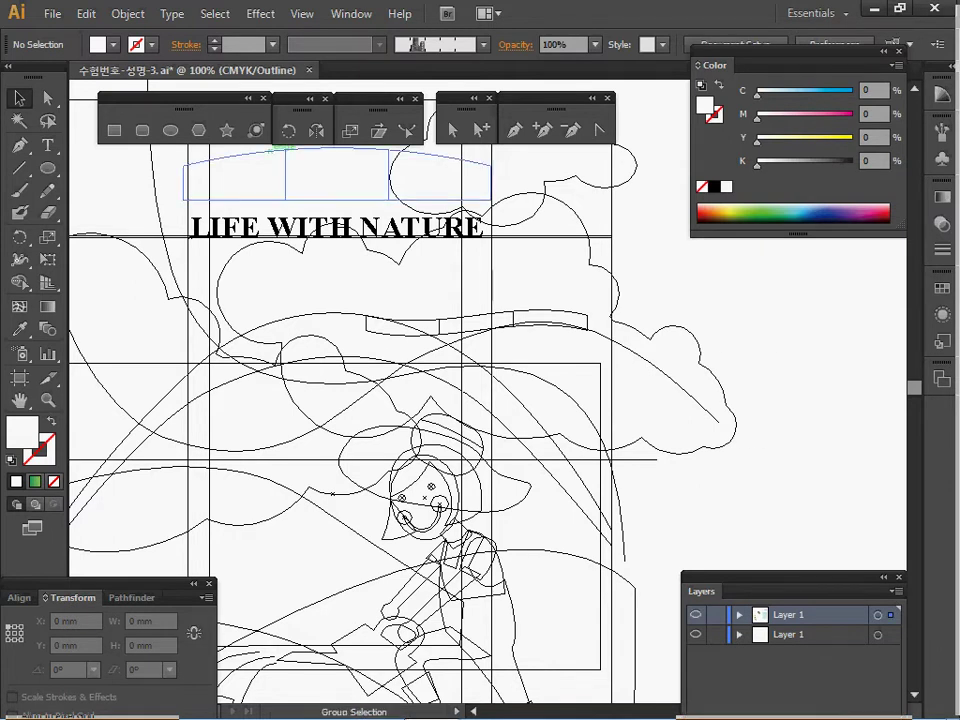
key(ctrl+alt+2)
click(672, 498)
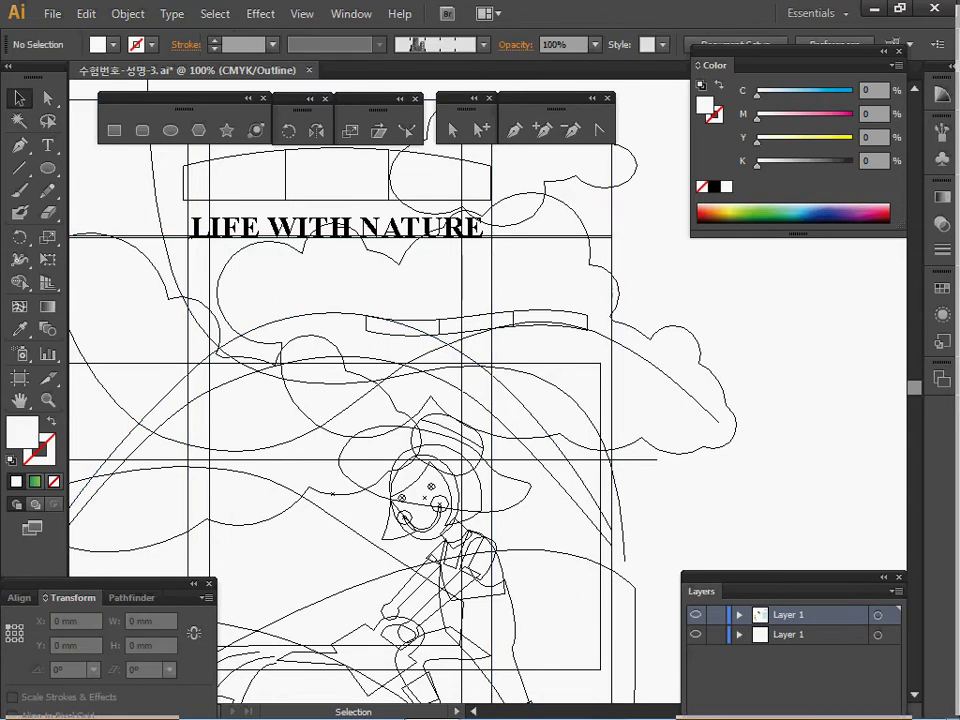
click(790, 635)
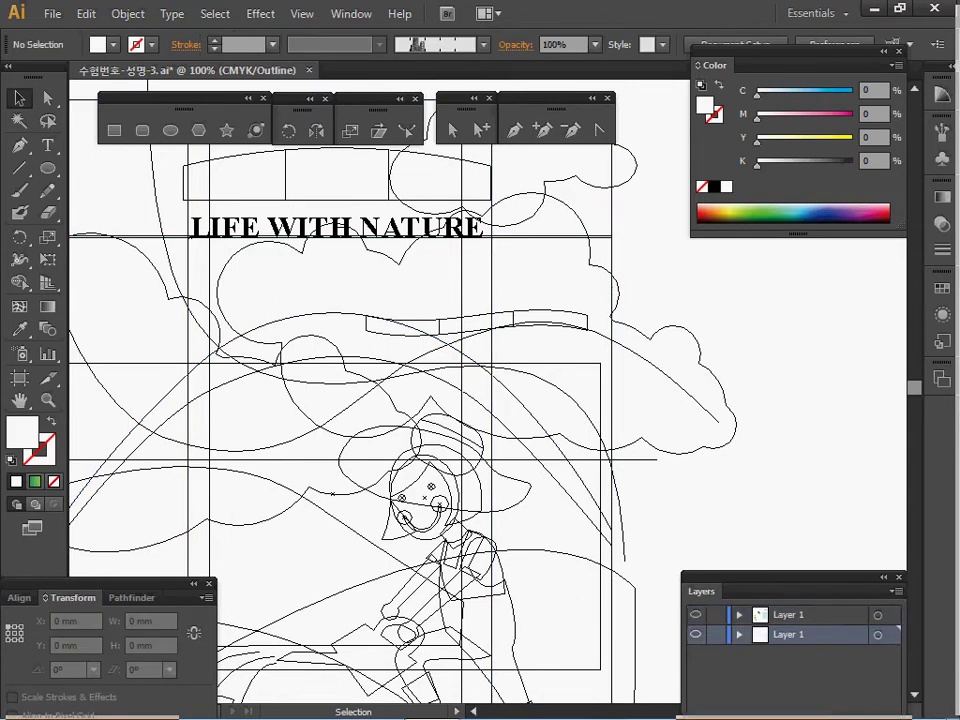
drag(763, 341, 643, 480)
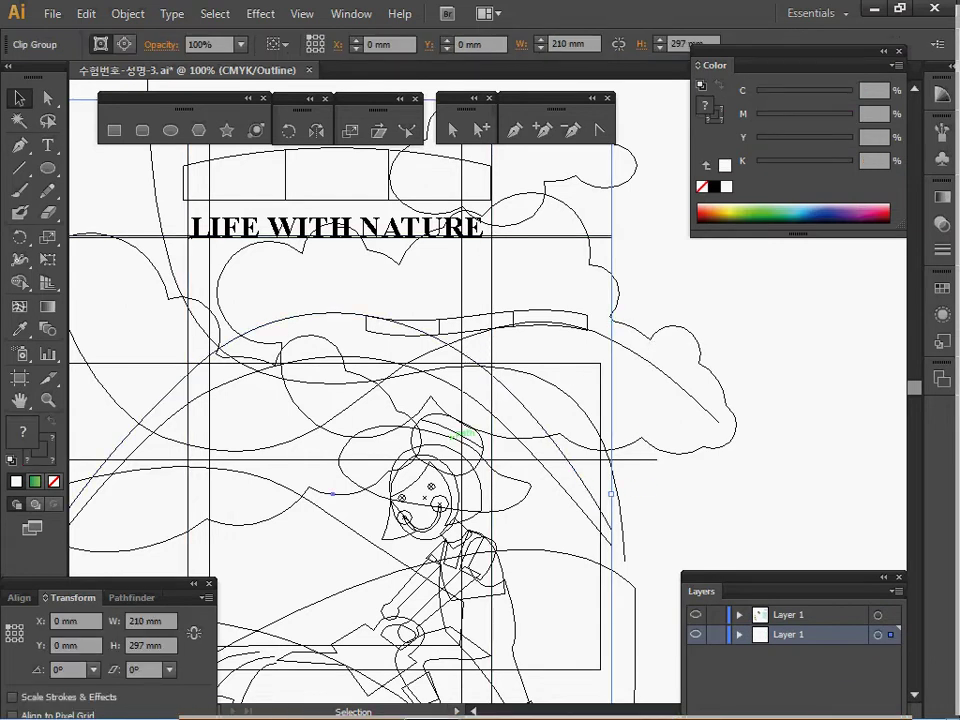
double_click(470, 425)
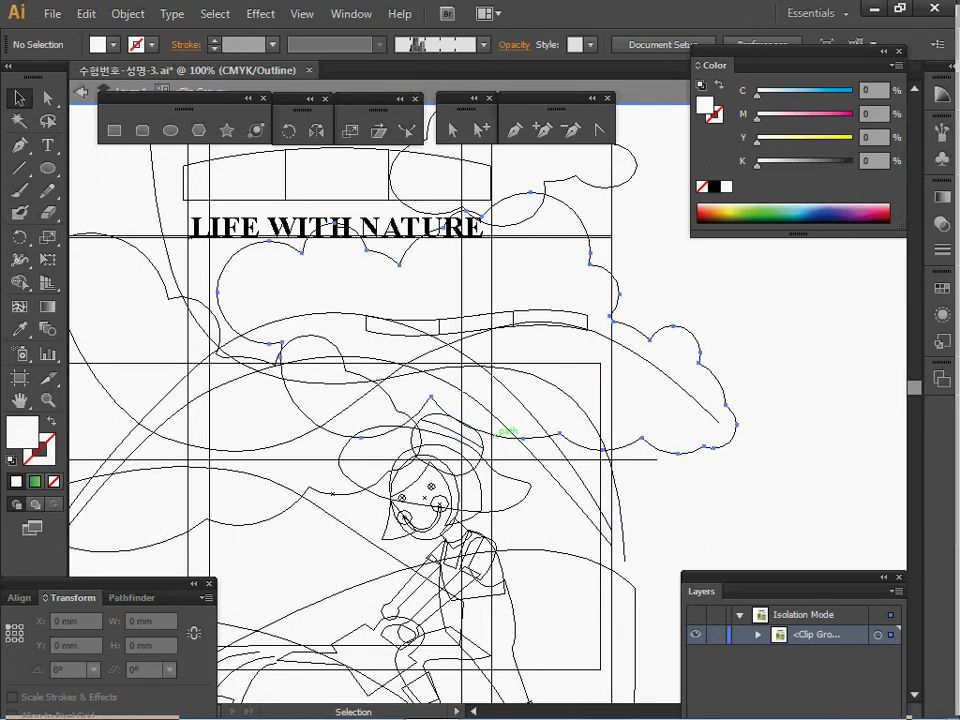
click(505, 430)
key(Escape)
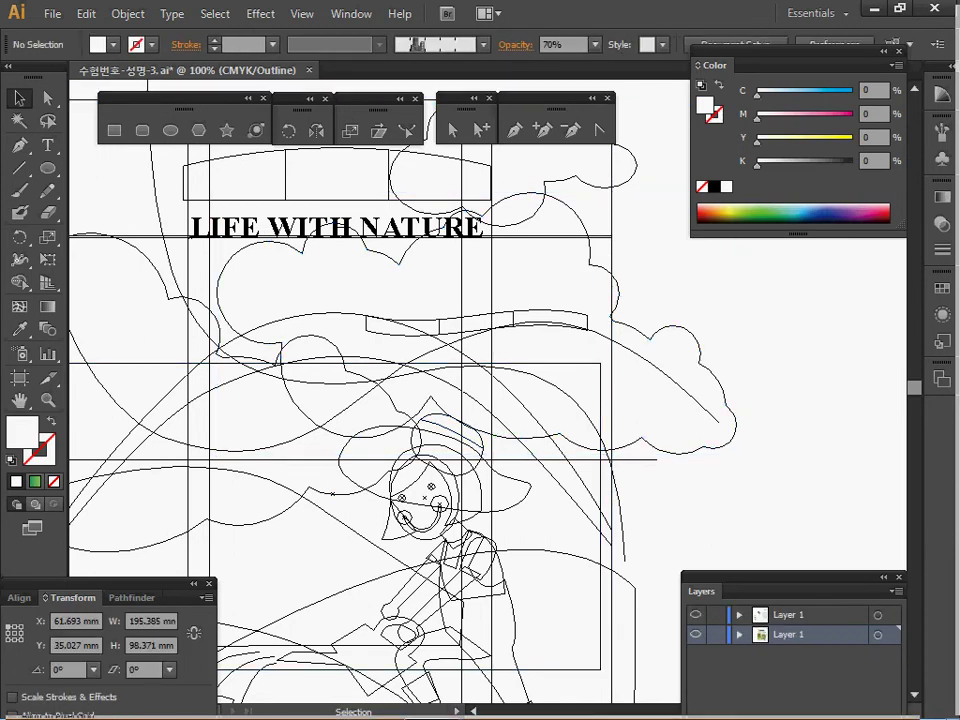
Lock and hide the reference layer, and paste the cloud in front on the upper layer in color preview.
click(716, 635)
click(800, 615)
click(696, 635)
key(ctrl+y)
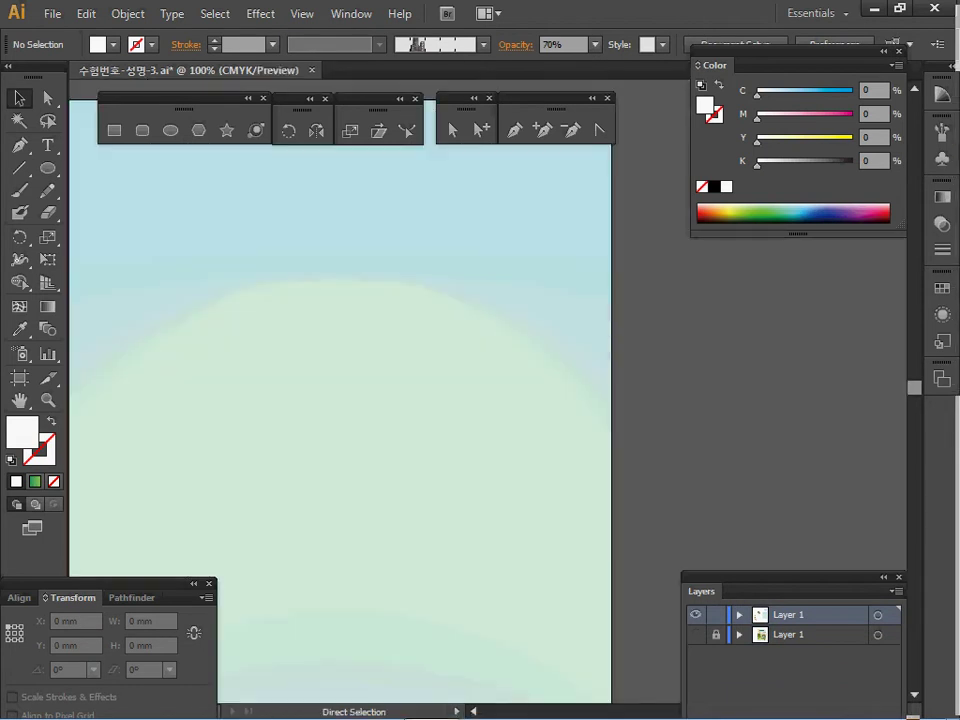
key(ctrl+f)
key(v)
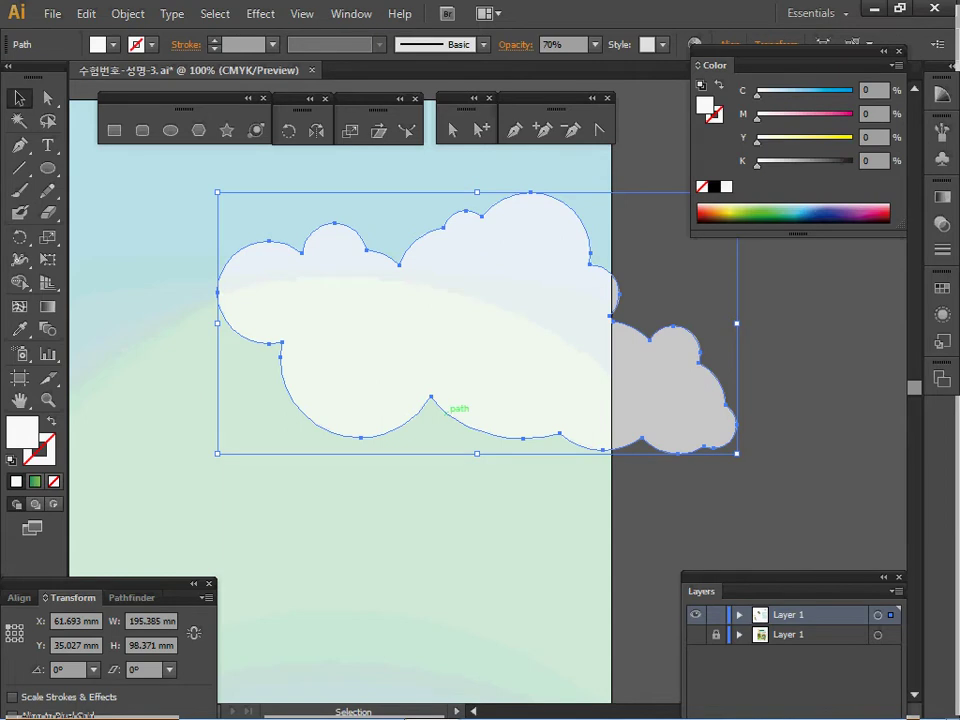
Check the pasted cloud against the guides and review its transparency settings.
key(ctrl+semicolon)
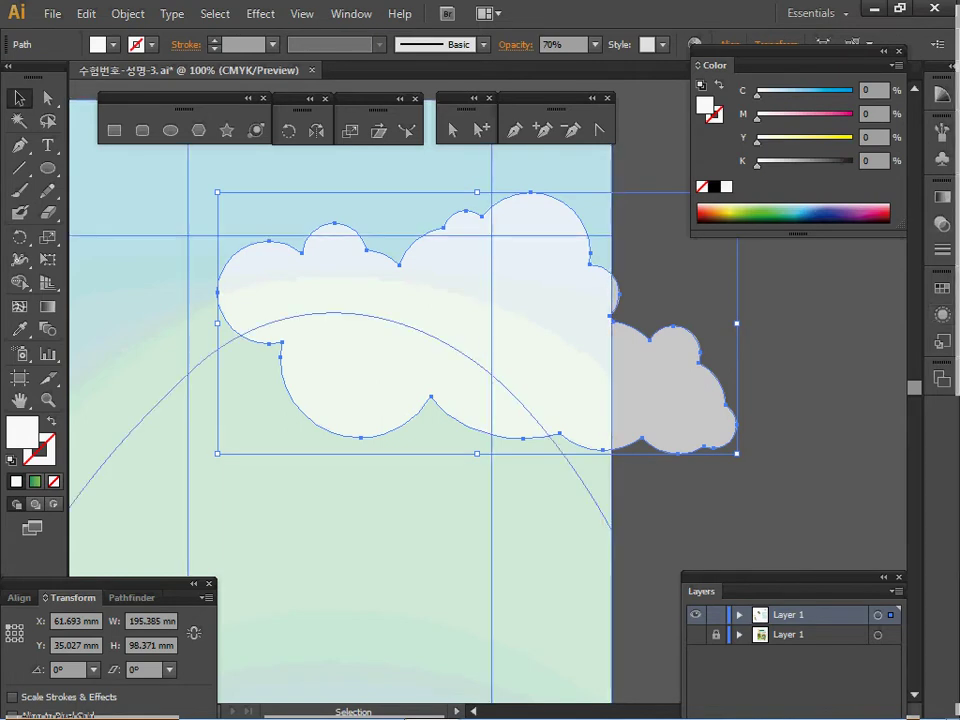
click(942, 224)
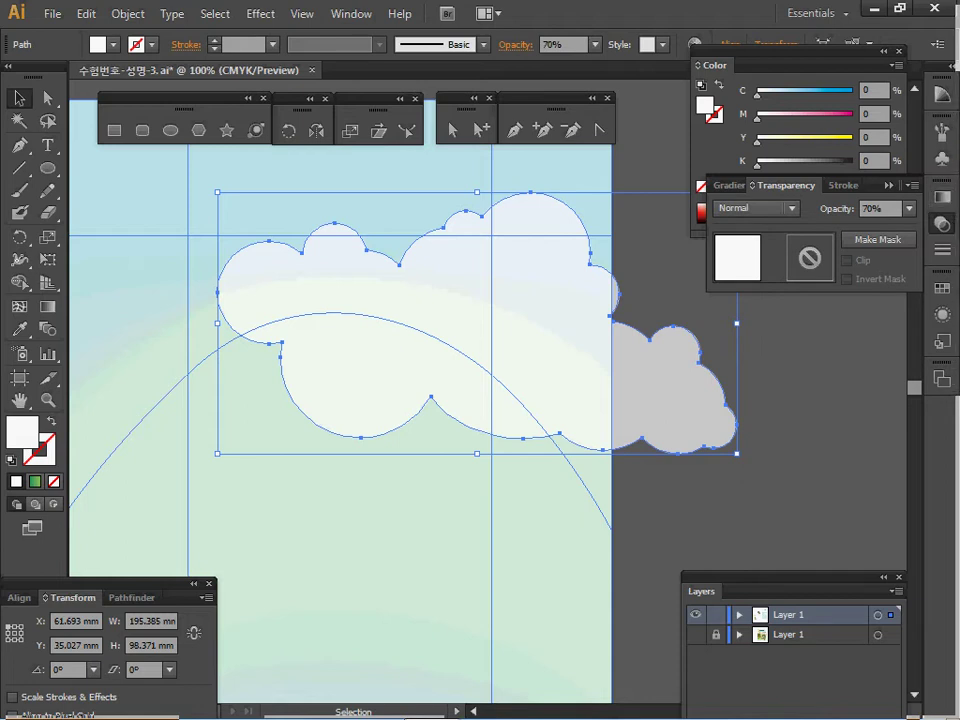
click(941, 225)
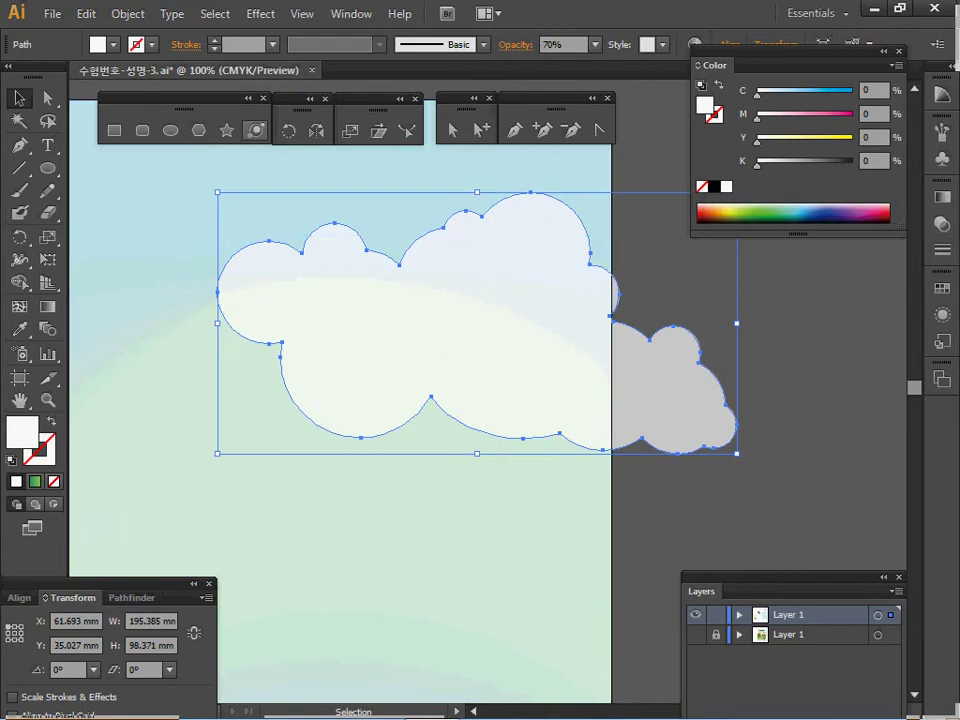
key(ctrl+semicolon)
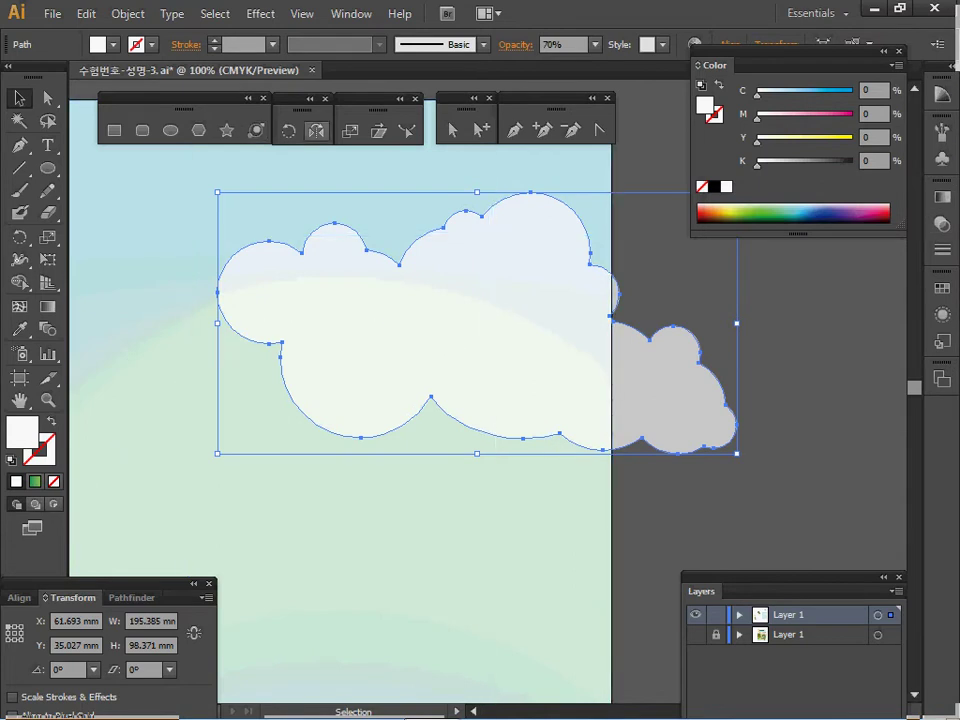
Create a copy of the cloud scaled uniformly to 130%.
double_click(350, 130)
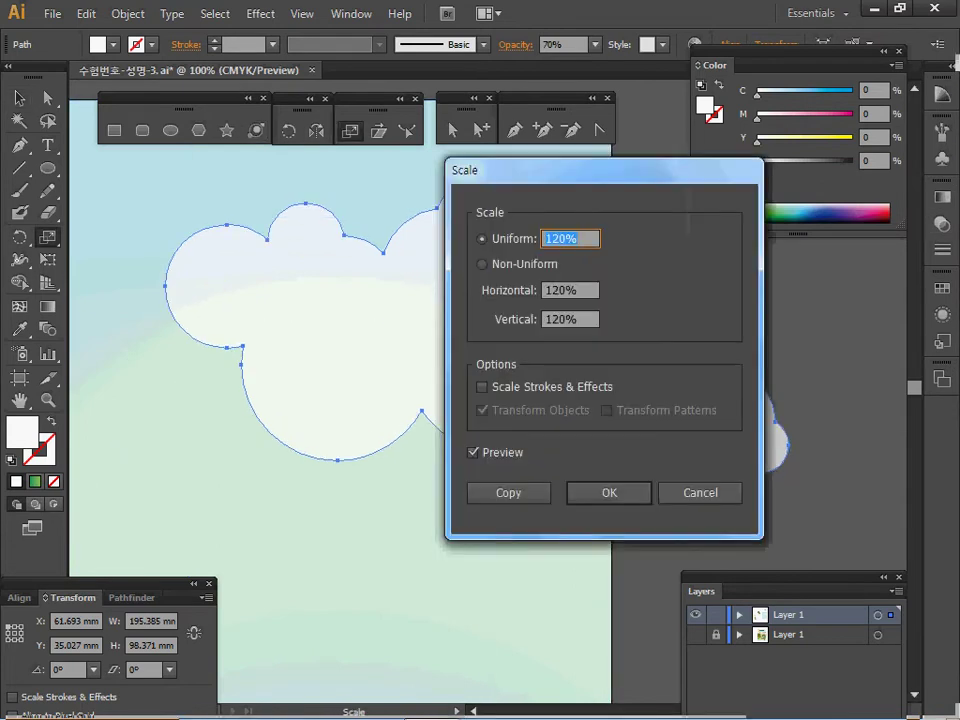
text(130)
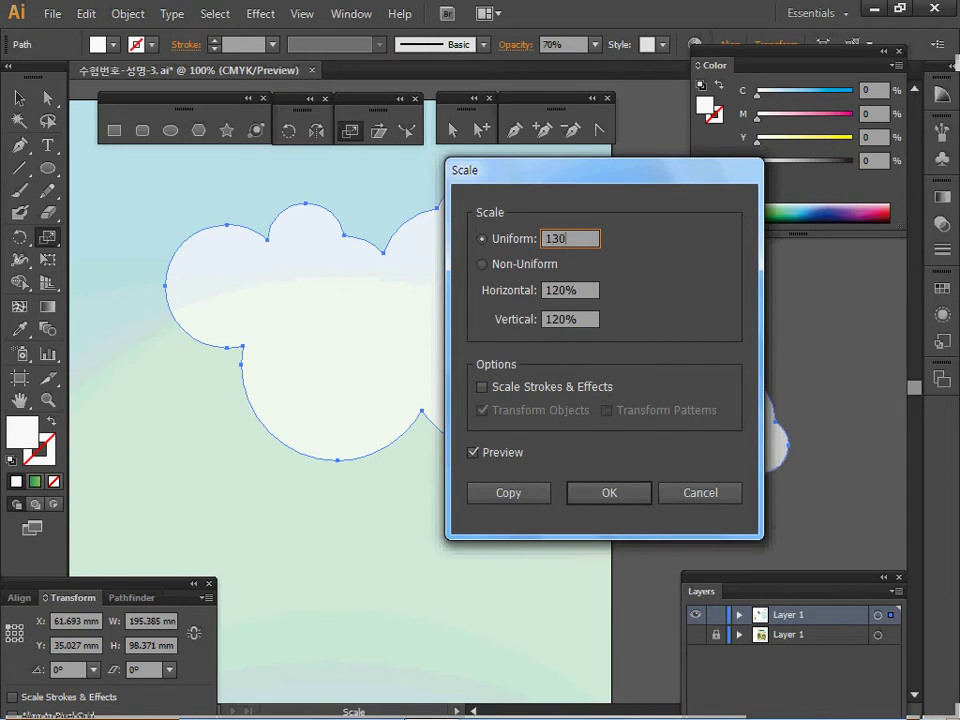
key(Tab)
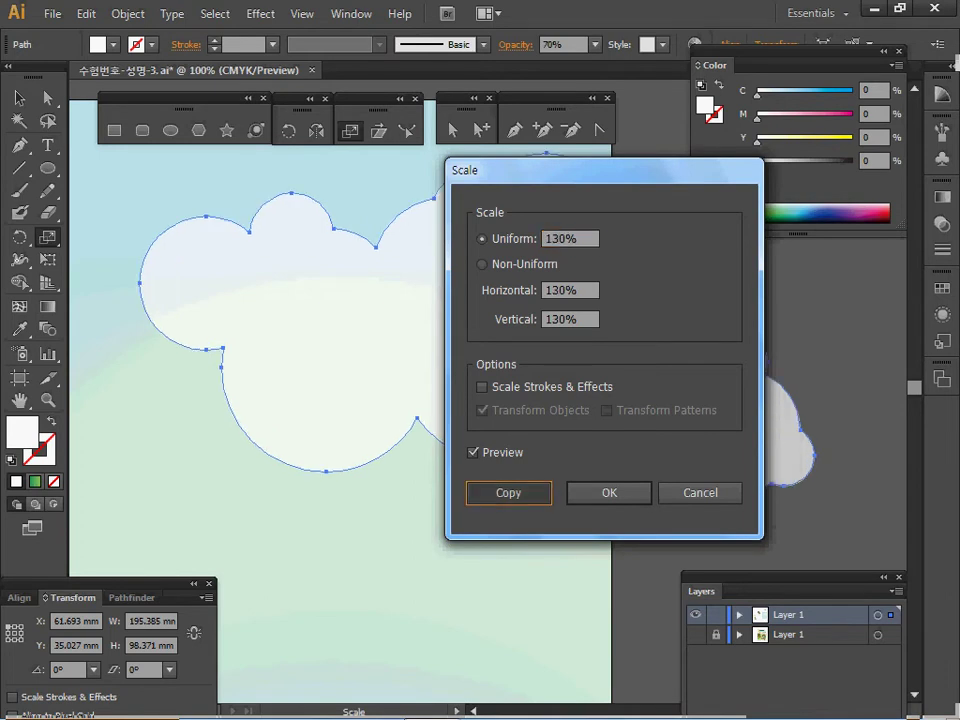
key(Return)
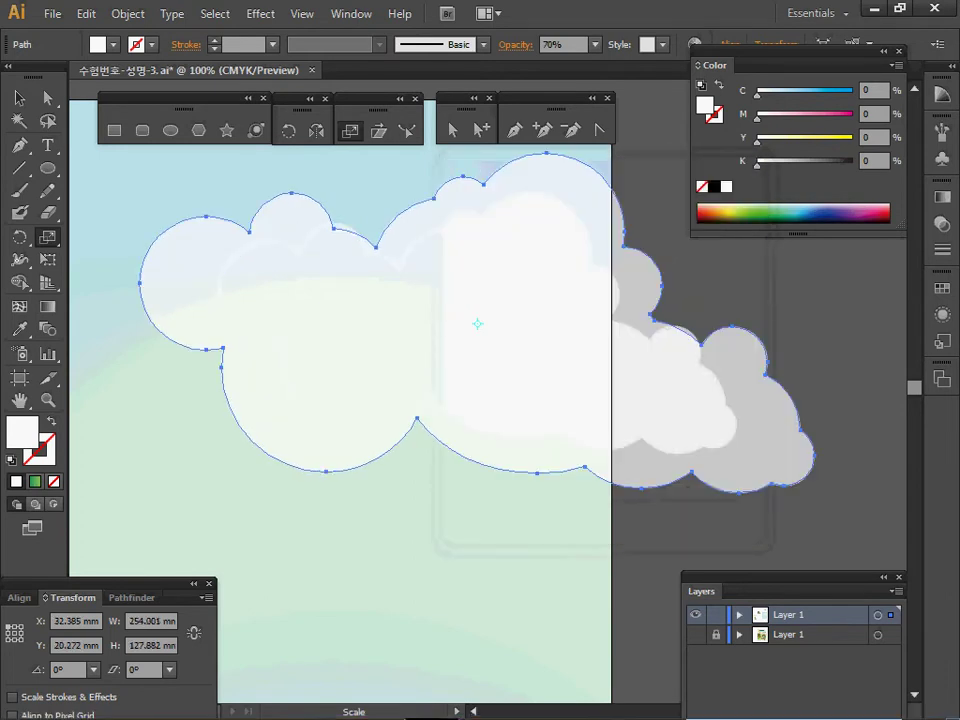
Show the reference in outline display and move the enlarged cloud copy over the artwork's left-hand cloud.
key(ctrl+minus)
key(ctrl+minus)
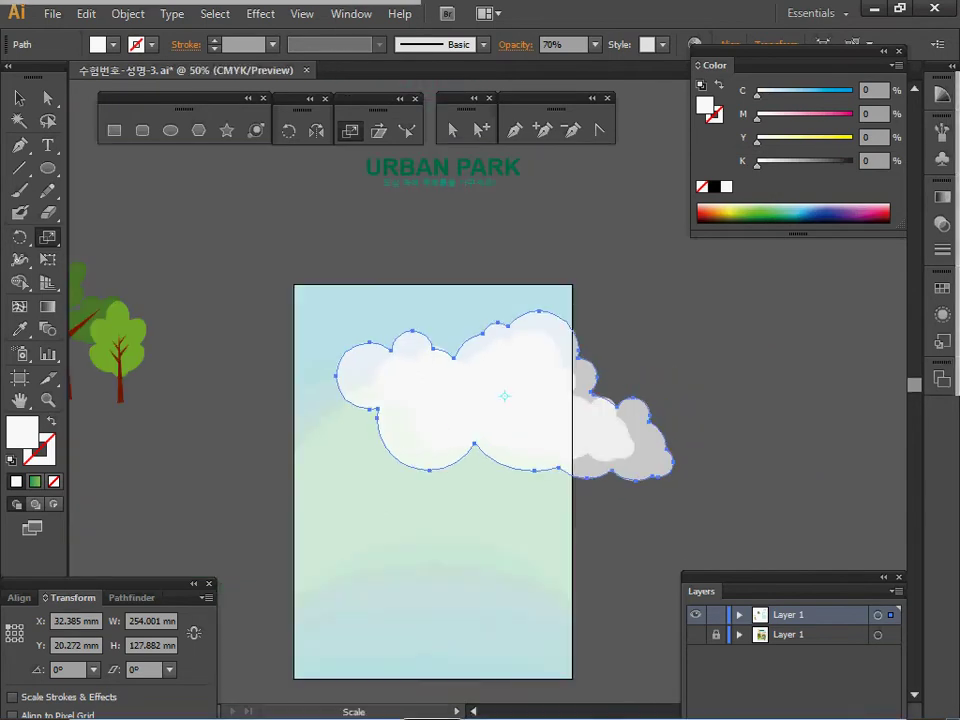
drag(487, 388, 338, 461)
key(ctrl+z)
key(v)
key(ctrl+y)
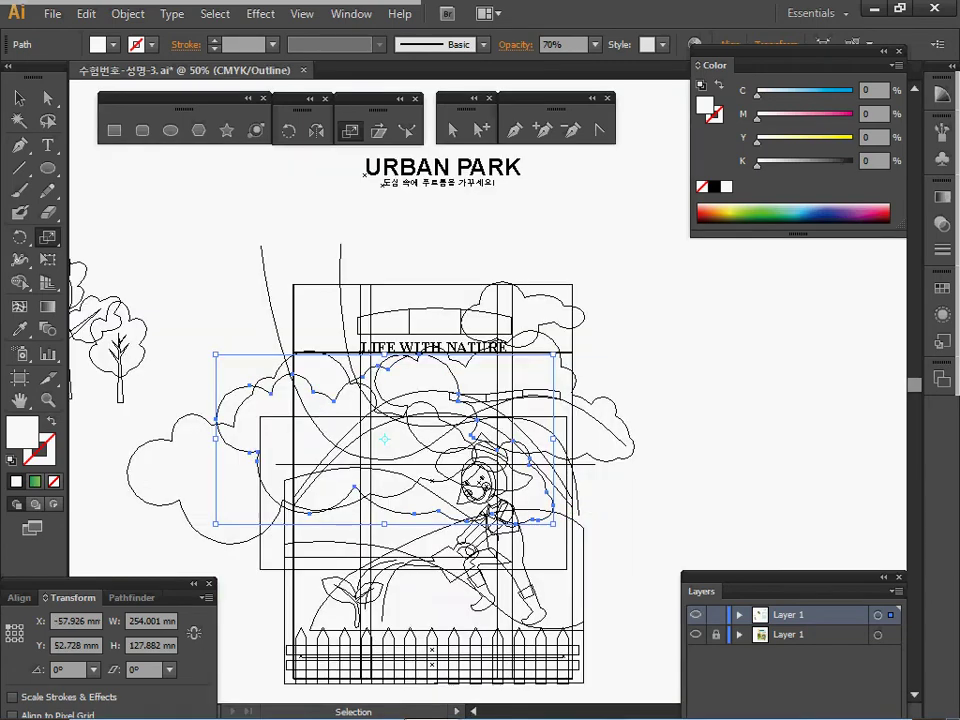
ctrl+click(319, 491)
drag(404, 350, 239, 424)
Rotate the enlarged cloud 20° and move it to match the outline of the reference's left-hand cloud.
double_click(288, 130)
text(20)
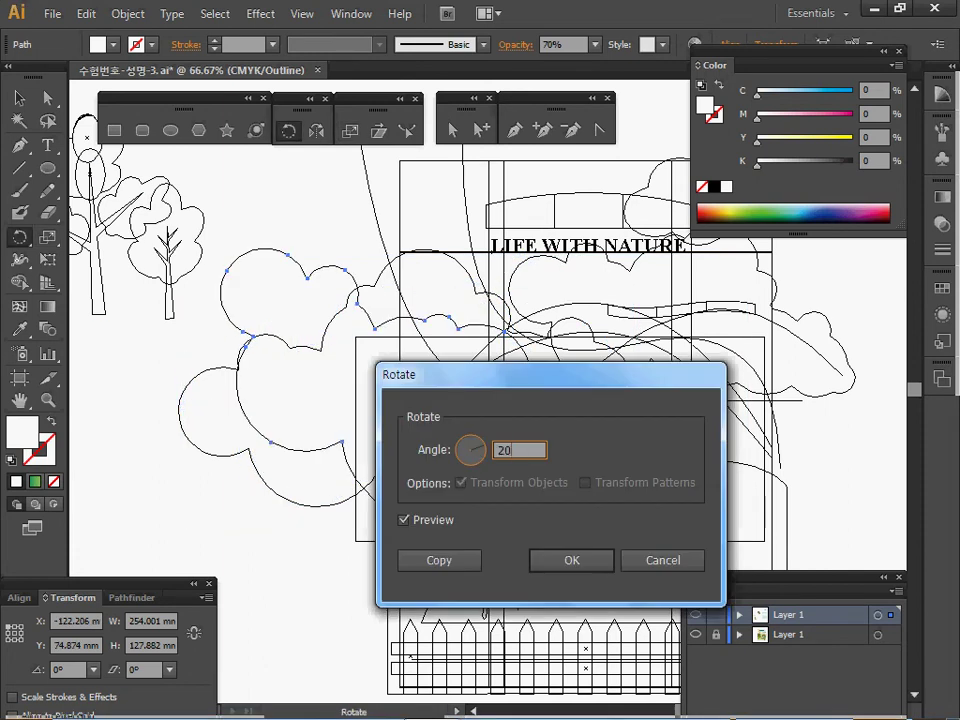
key(Return)
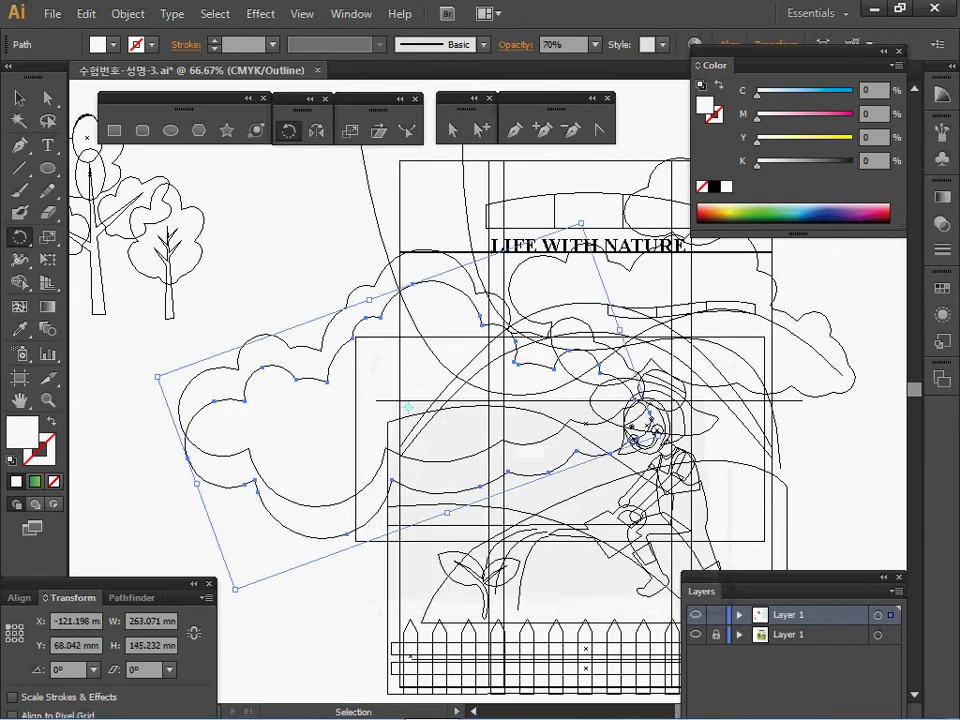
drag(340, 371, 322, 349)
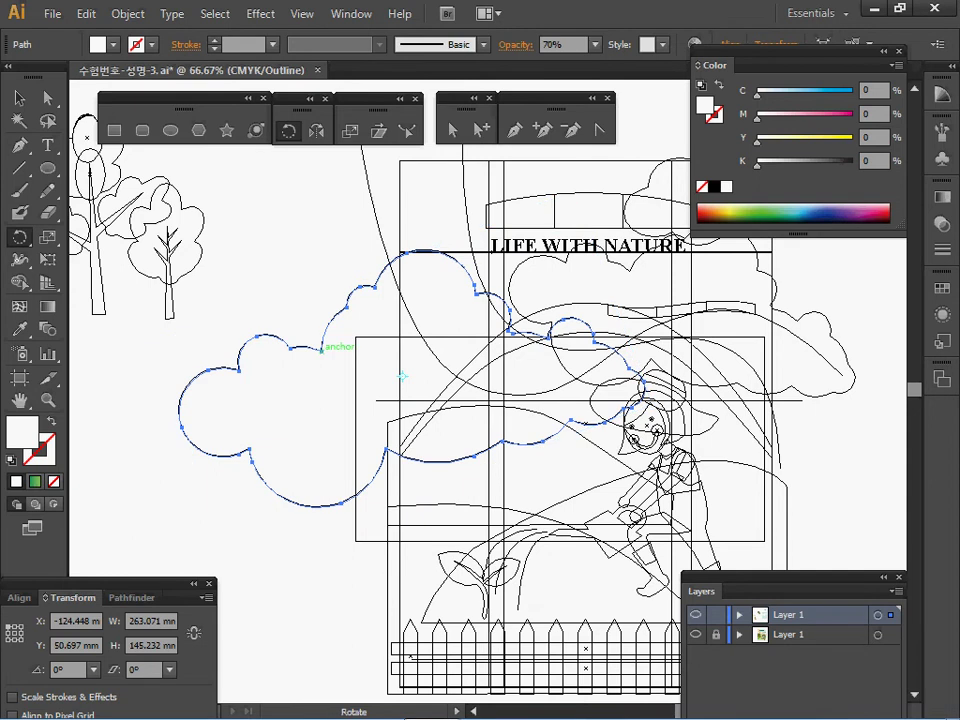
Hide the reference layer and return to the color preview to check both placed clouds.
click(696, 635)
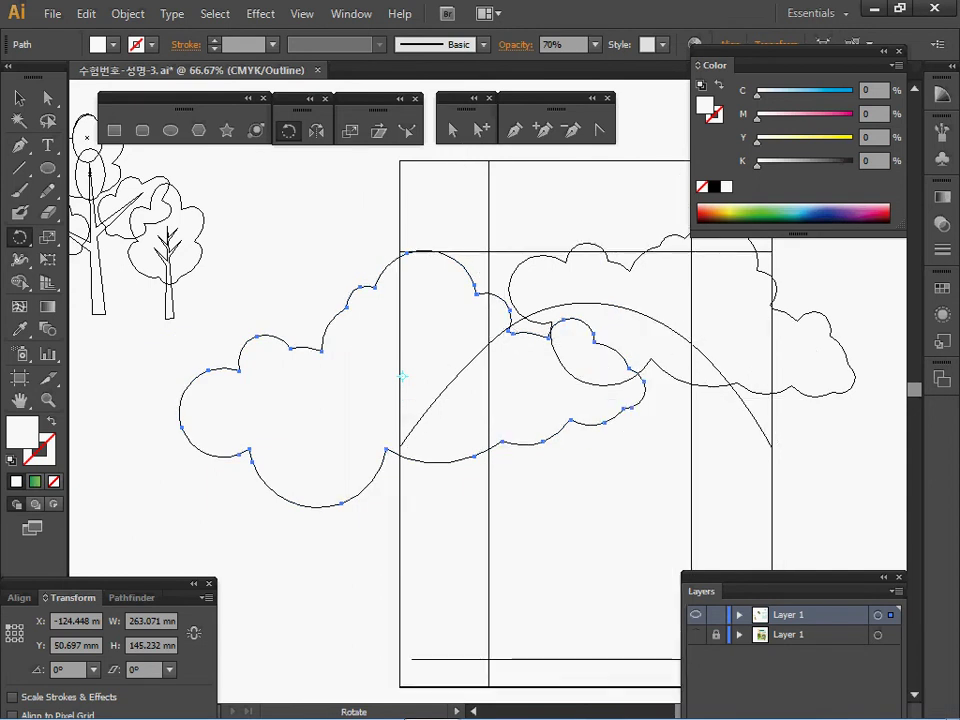
key(ctrl+y)
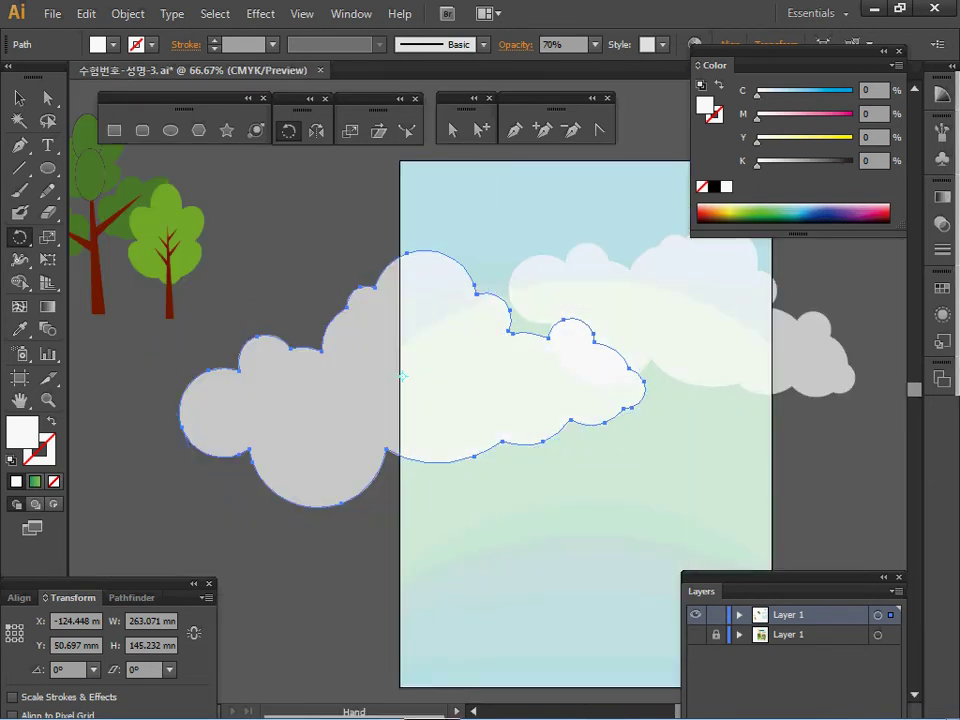
drag(402, 376, 292, 374)
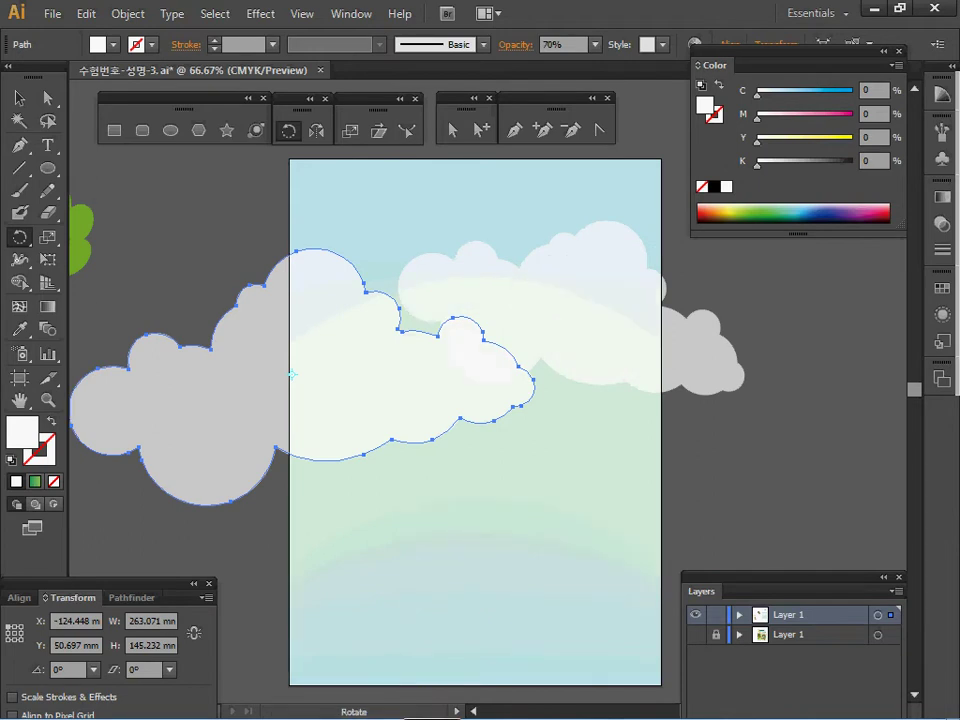
Deselect the cloud and bring back the reference outlines around the small cloud near the artboard's upper-right corner.
ctrl+click(592, 305)
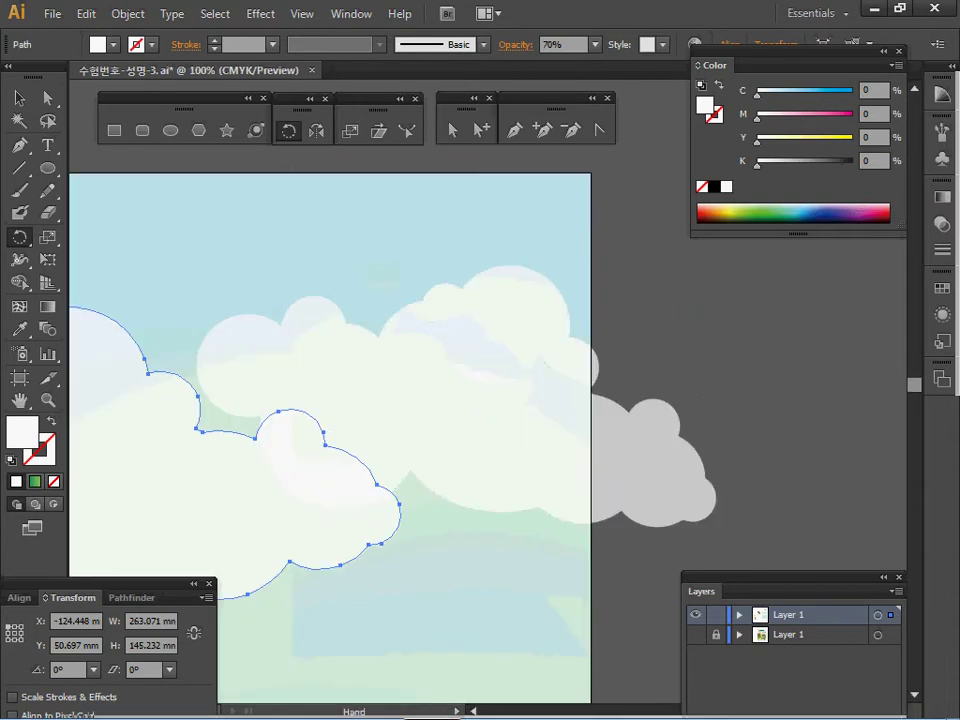
key(ctrl+plus)
key(ctrl+shift+a)
key(ctrl+y)
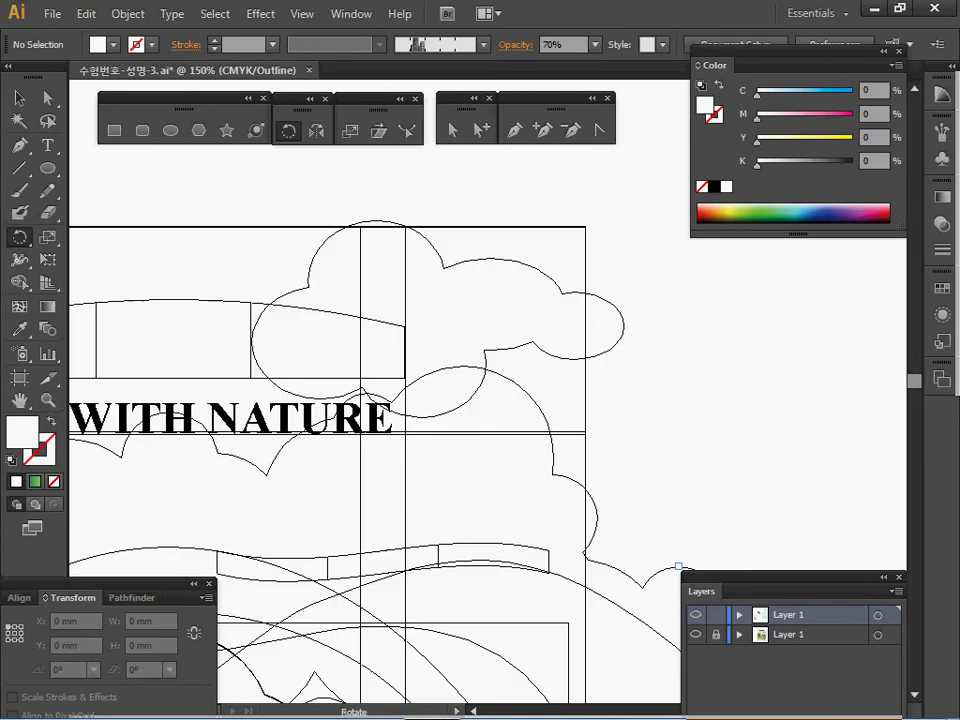
Unlock the reference layer, copy the small upper-right cloud from inside its clip group, and leave isolation mode.
key(ctrl)
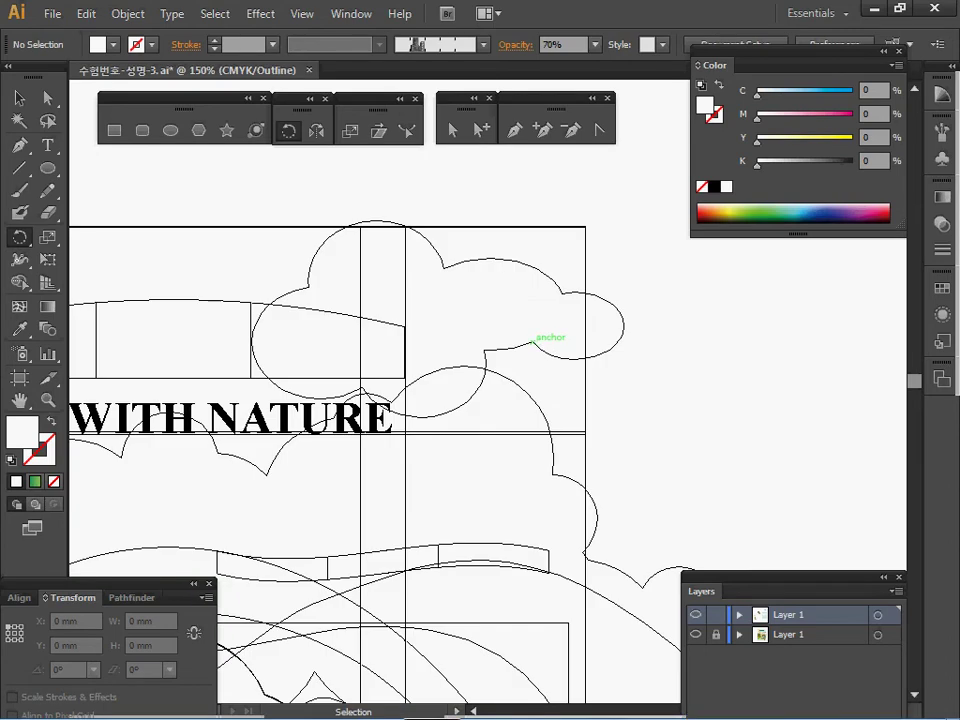
click(716, 635)
double_click(308, 277)
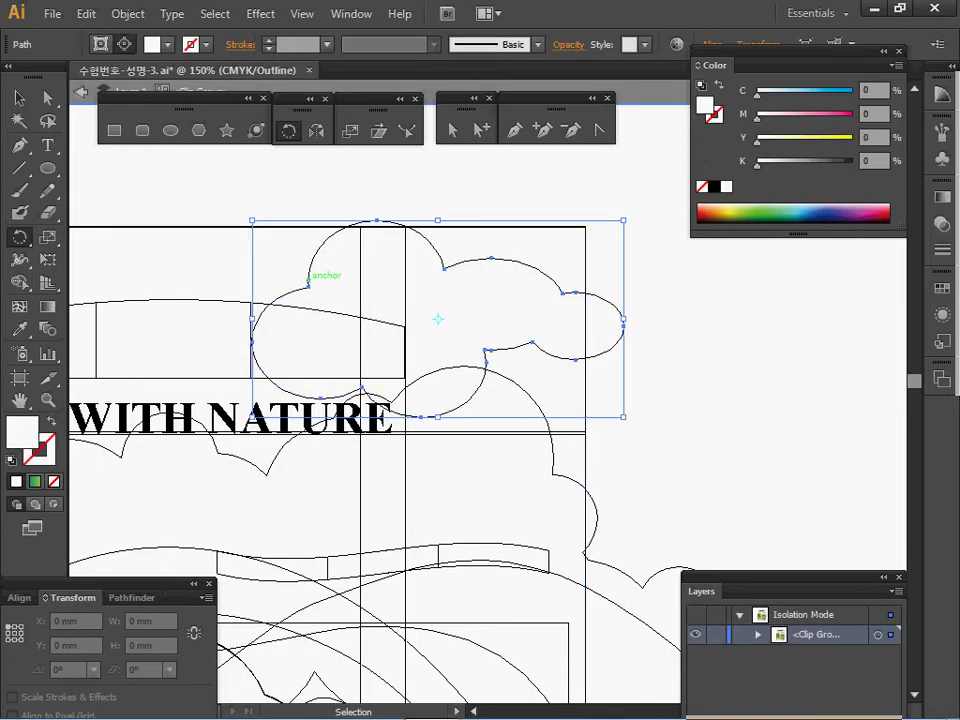
click(81, 91)
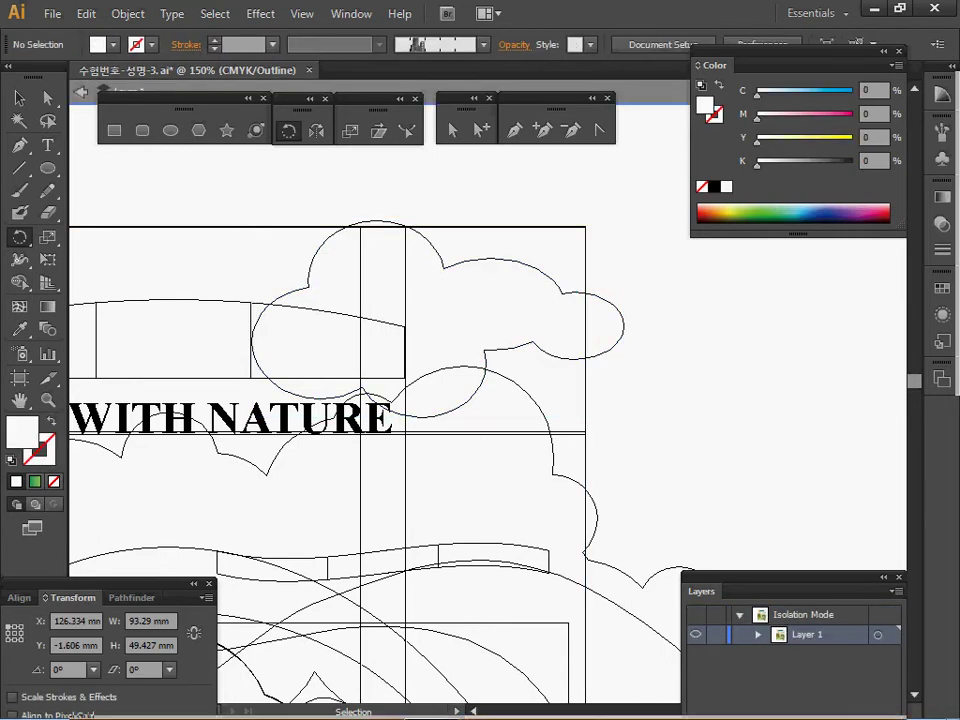
key(Escape)
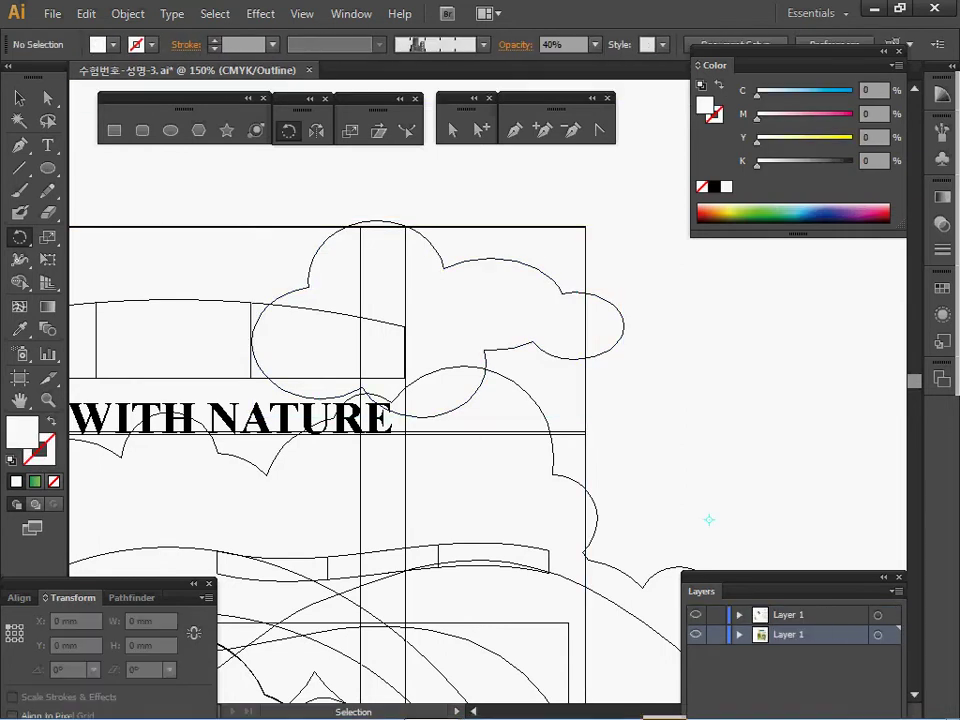
Hide the reference layer, return to color preview, and paste the copied cloud in place on the upper Layer 1.
click(695, 635)
click(714, 635)
click(714, 635)
key(ctrl+y)
click(790, 615)
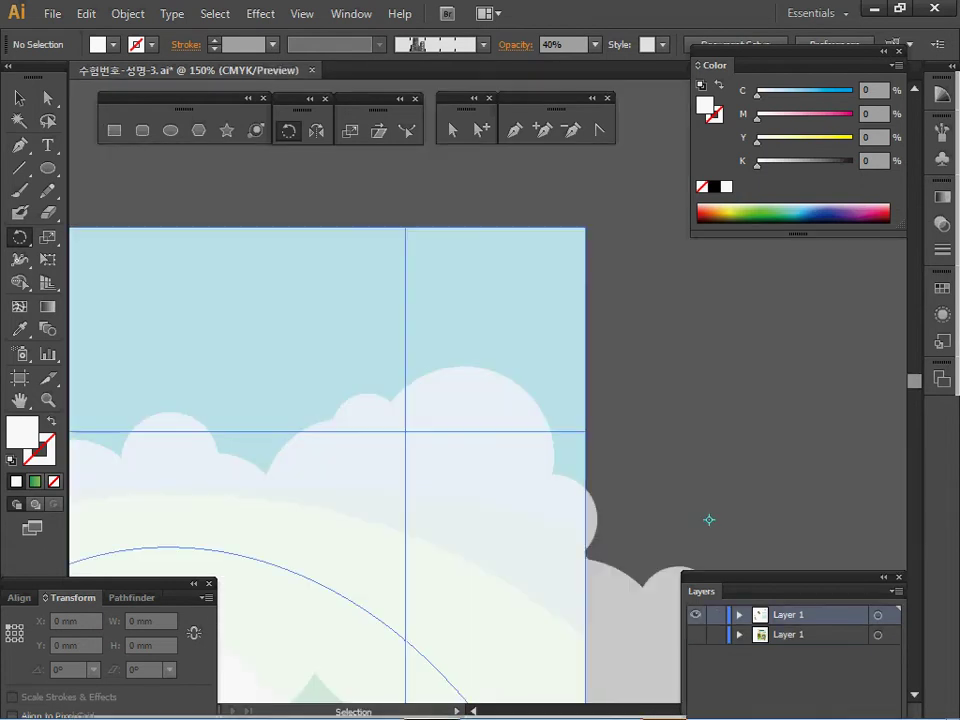
key(ctrl+f)
key(ctrl+z)
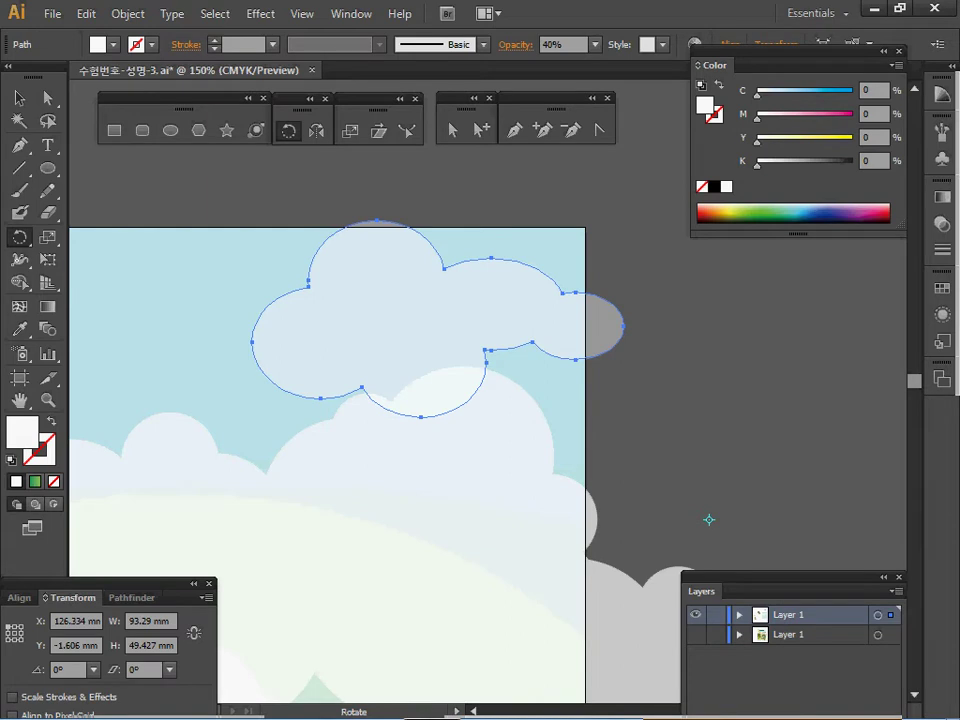
Check the pasted cloud's opacity in the transparency settings and save the document with nothing selected.
click(941, 224)
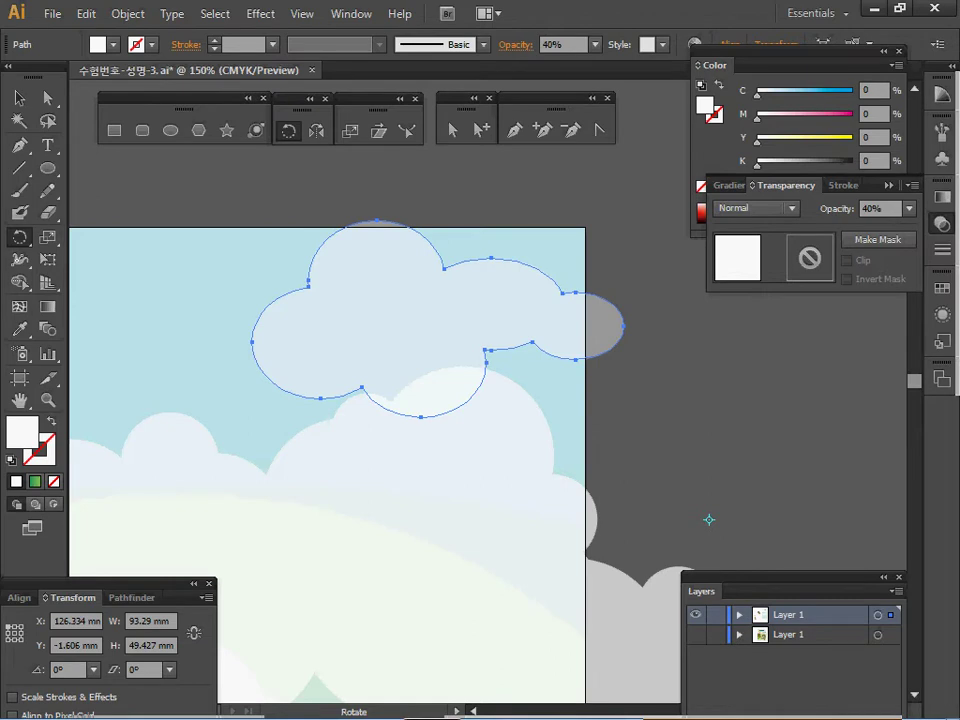
key(ctrl+shift+a)
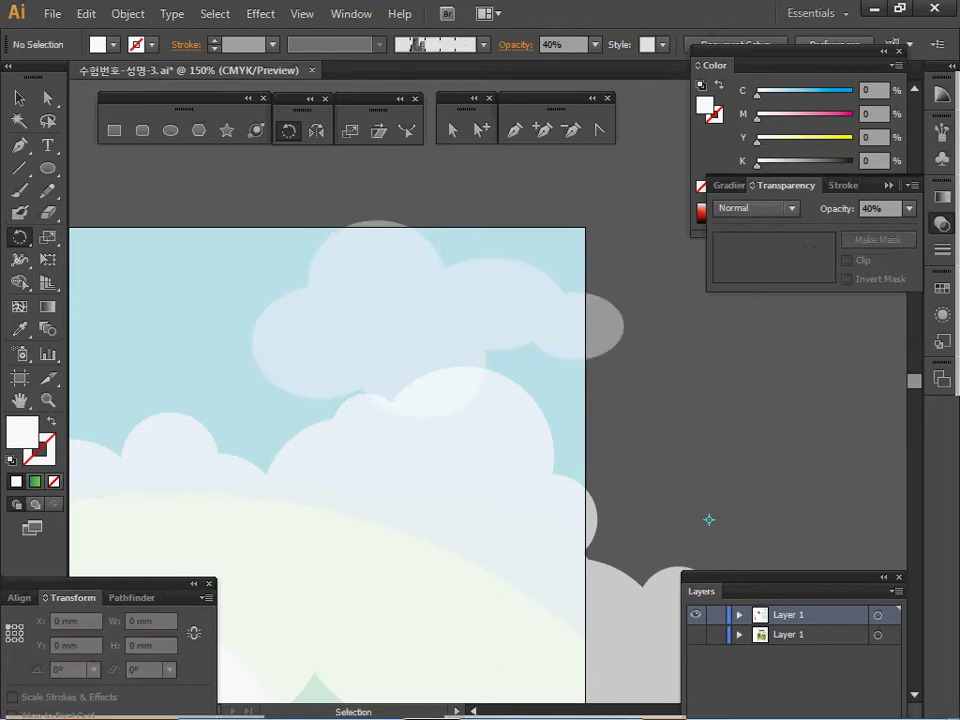
key(ctrl+s)
ctrl+click(497, 374)
ctrl+alt+click(473, 378)
drag(470, 378, 572, 298)
ctrl+alt+click(526, 318)
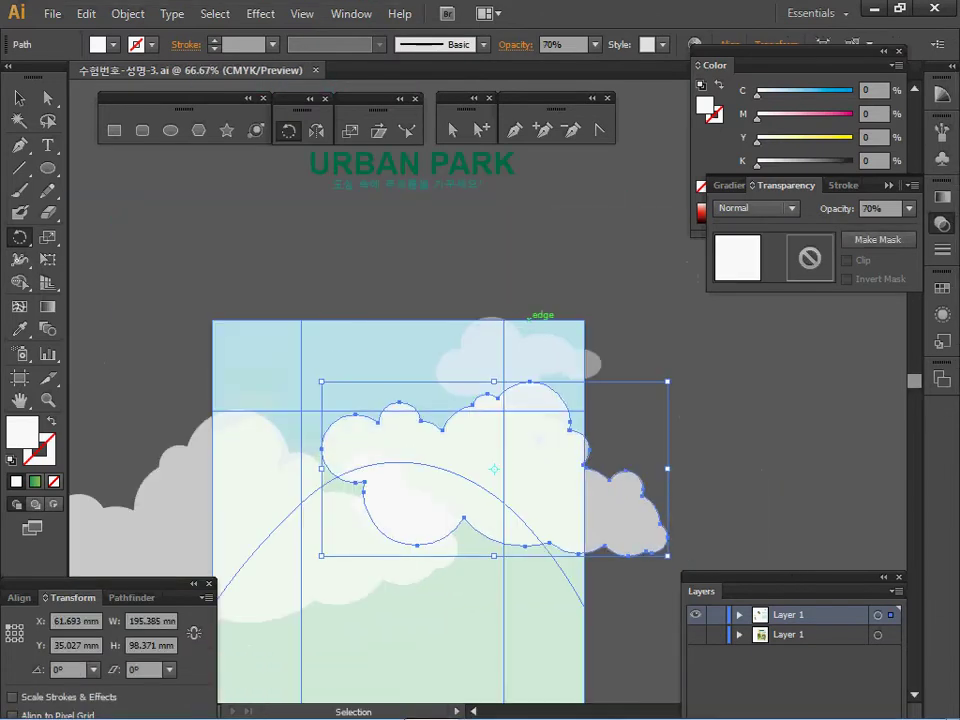
drag(540, 438, 529, 370)
key(ctrl+shift+a)
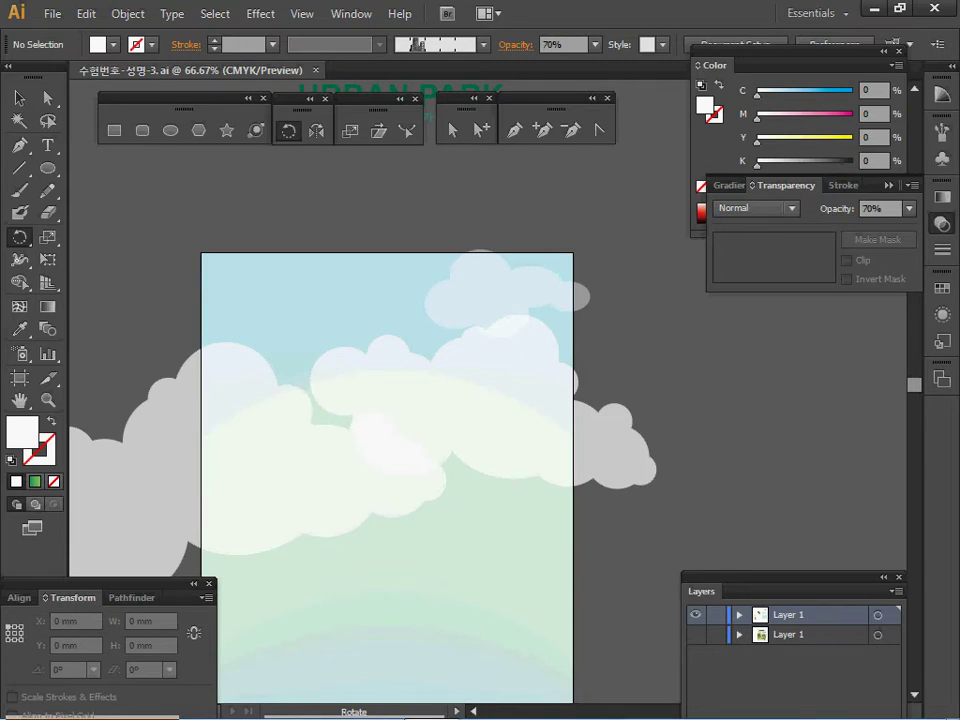
Show the hidden curved lines and bring both of them to the front of the artwork.
key(ctrl)
key(ctrl+alt+3)
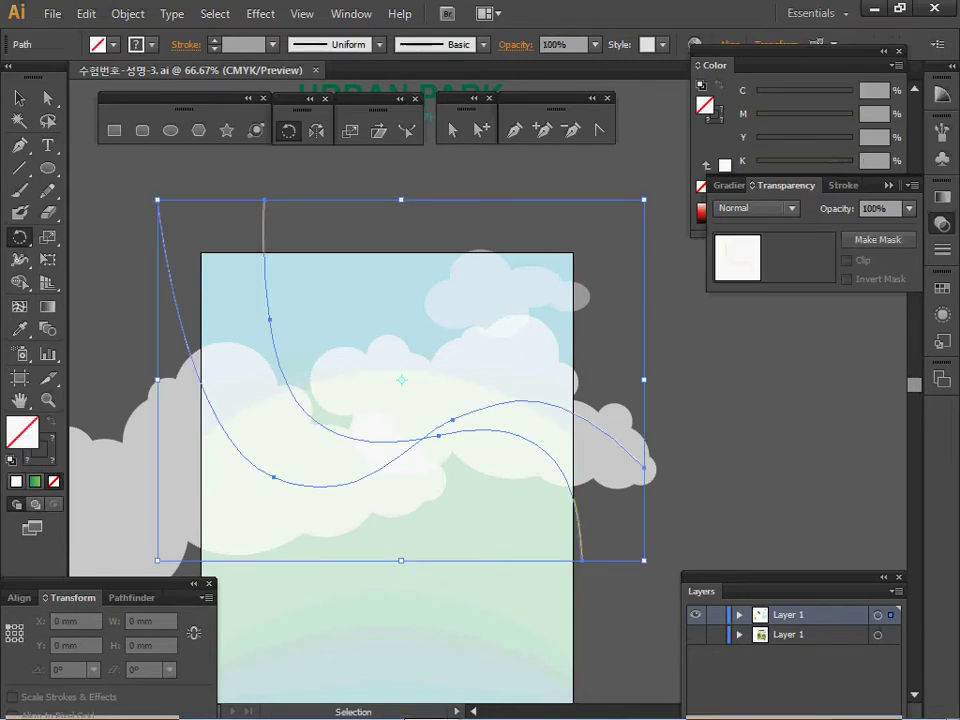
key(ctrl+shift+a)
ctrl+click(354, 349)
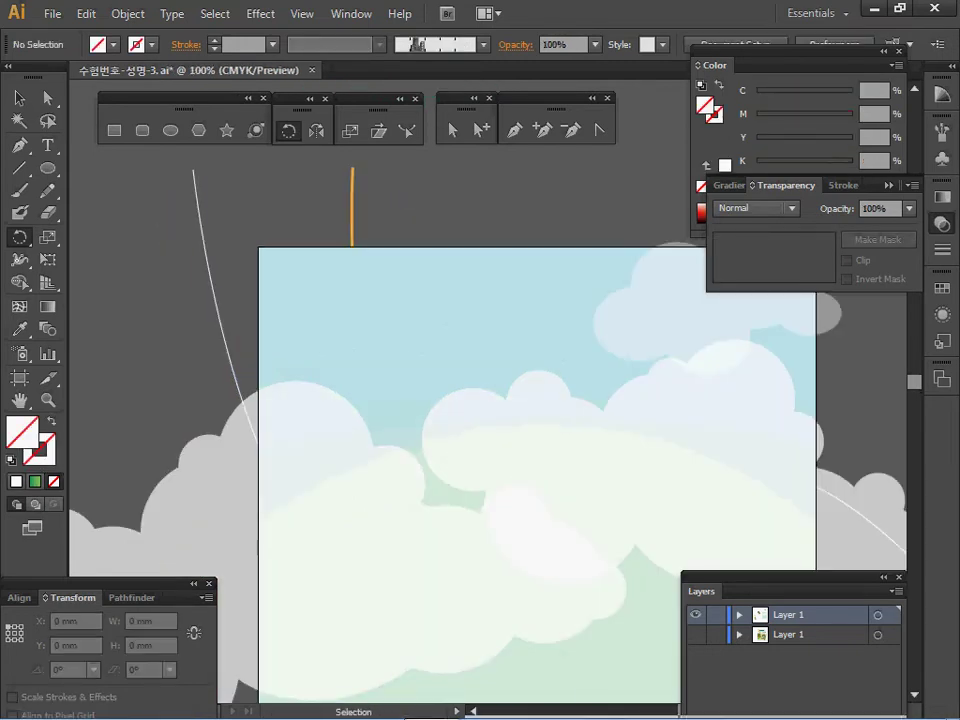
drag(168, 178, 375, 212)
key(ctrl+shift+])
key(ctrl+shift+a)
key(space)
drag(553, 193, 469, 214)
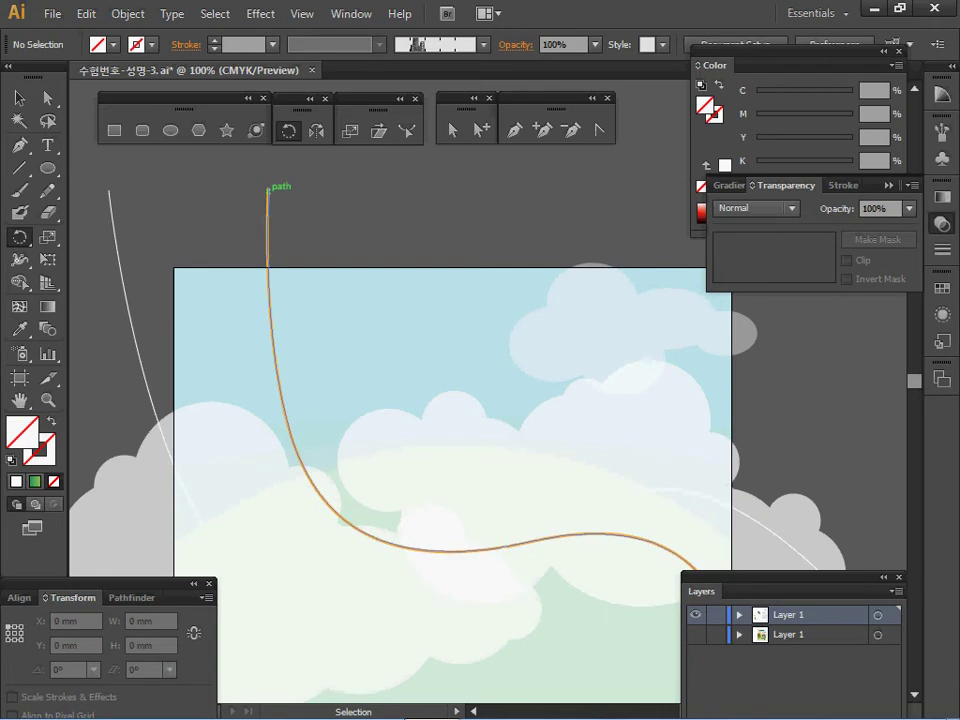
Examine the stroke color and weight of the orange curve and the white curve.
ctrl+click(267, 190)
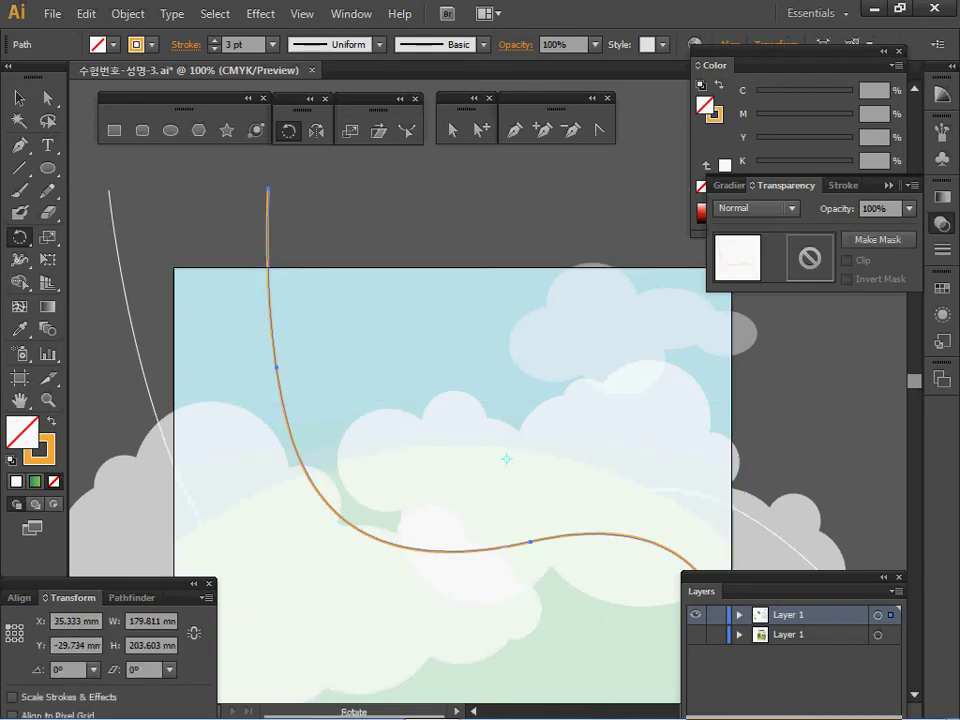
drag(315, 267, 240, 194)
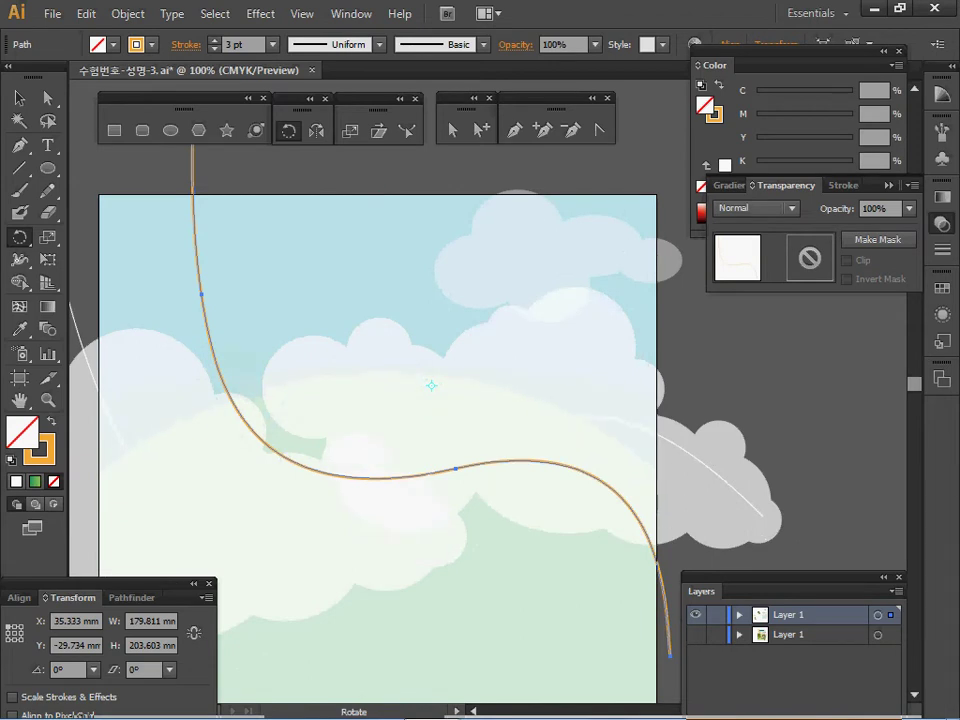
key(x)
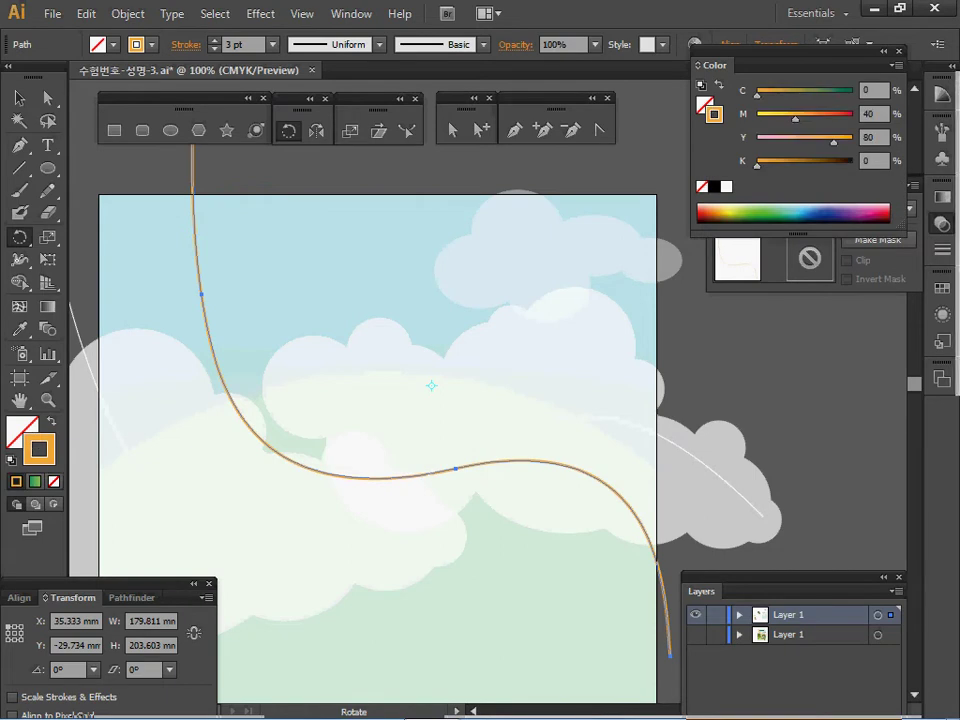
click(942, 249)
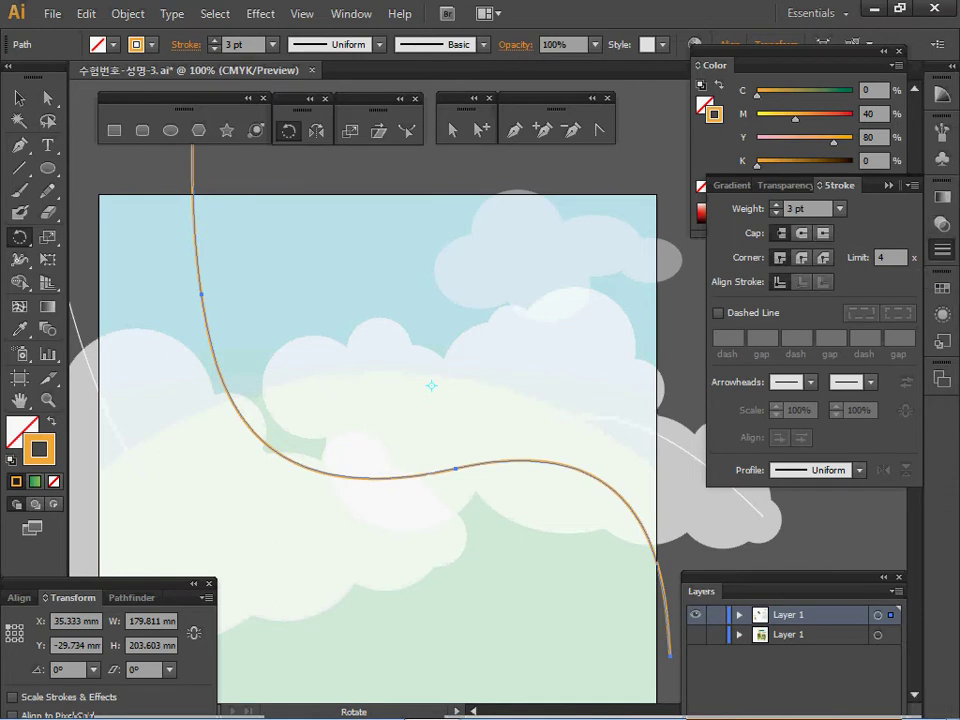
click(942, 249)
ctrl+click(76, 326)
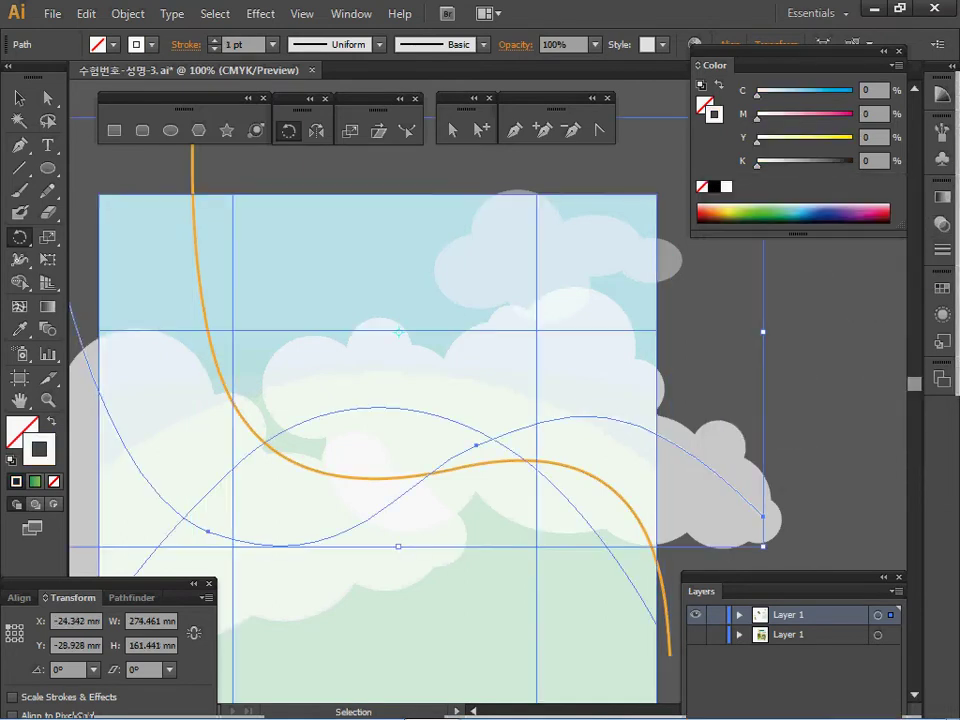
drag(417, 348, 443, 327)
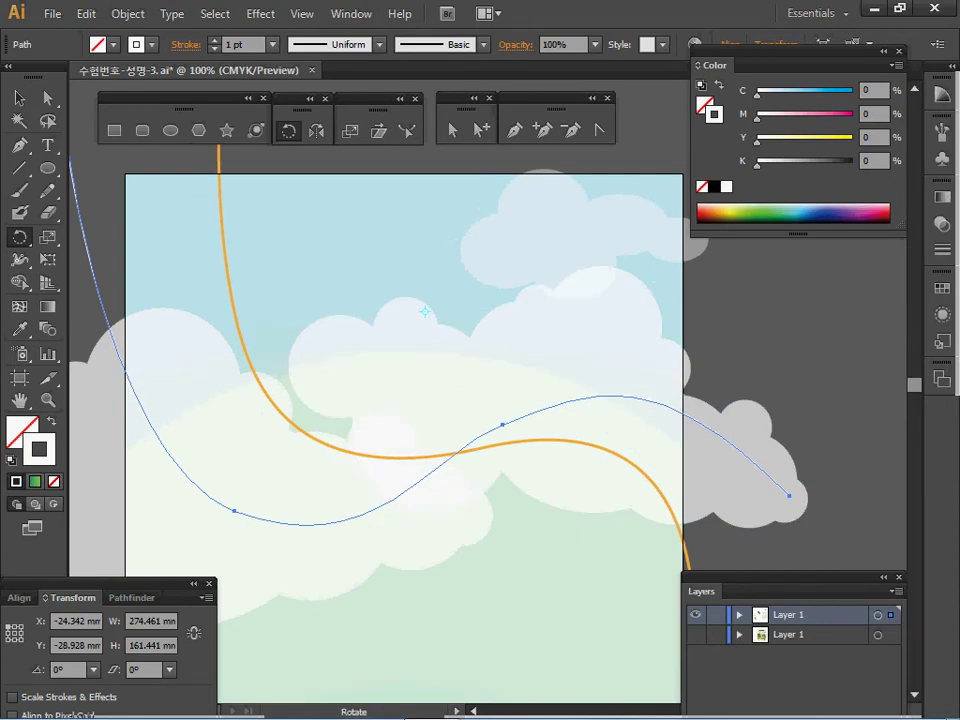
click(942, 249)
click(942, 249)
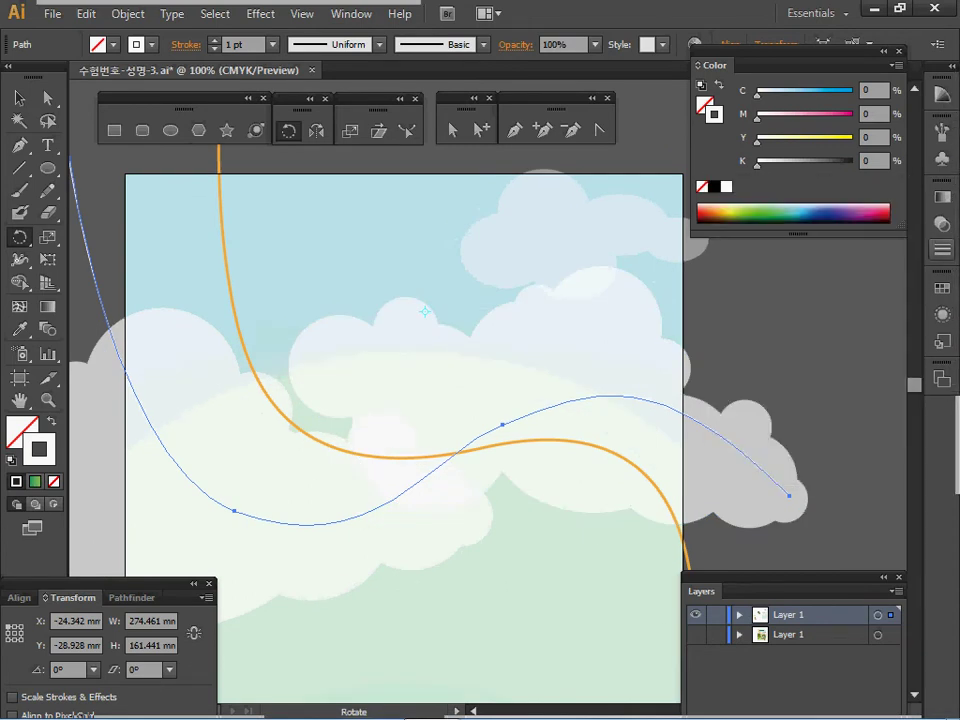
click(942, 248)
double_click(804, 209)
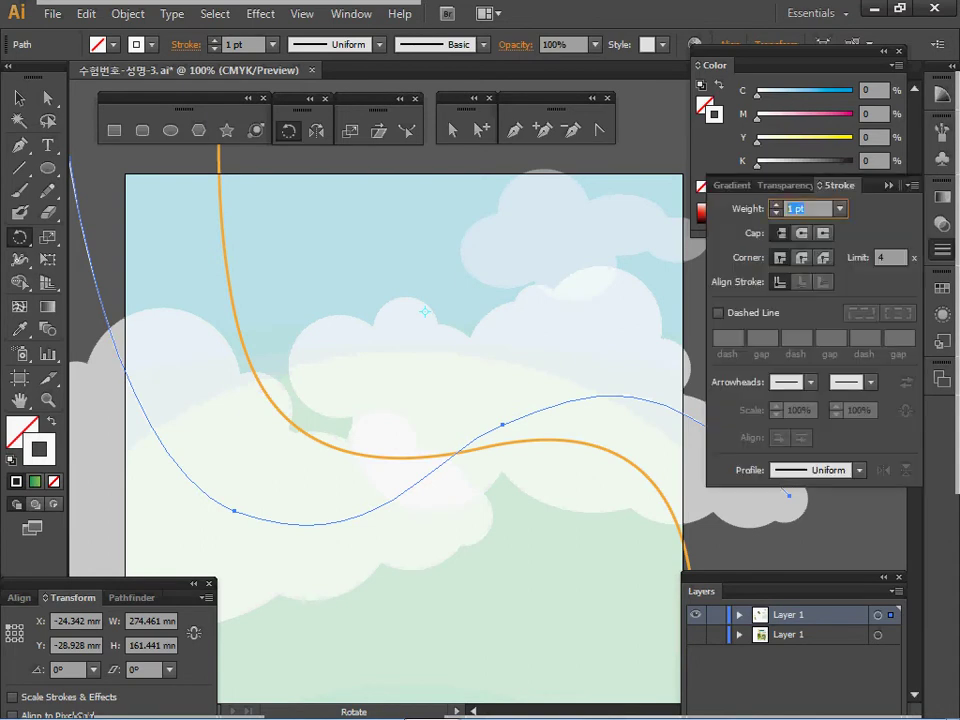
click(942, 249)
Select the white and orange curves together and make a blend between them.
key(ctrl+space)
key(ctrl+minus)
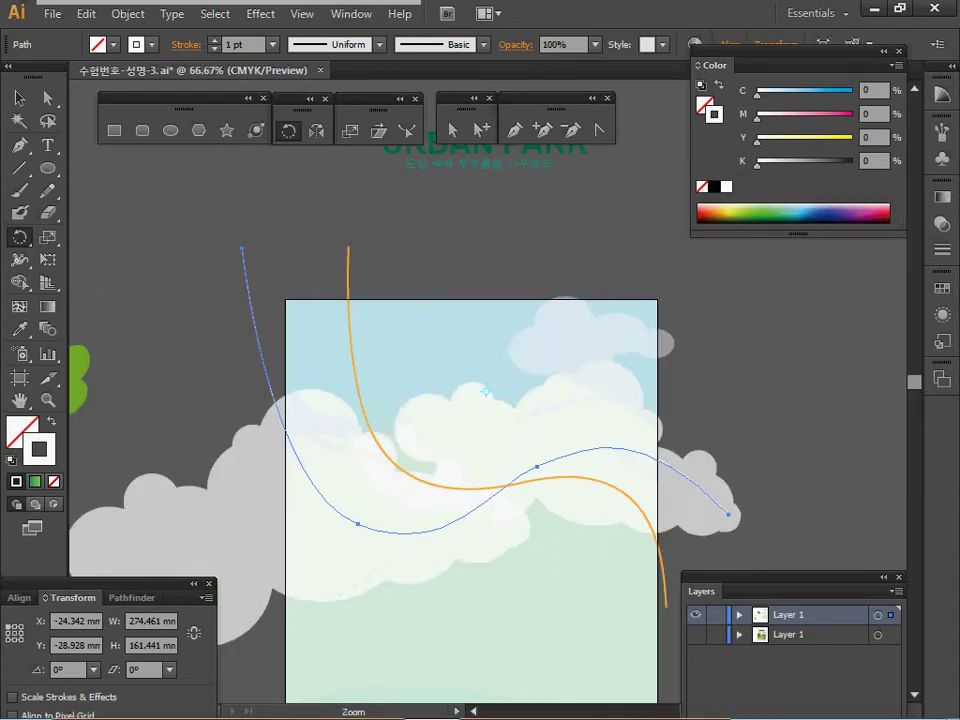
drag(430, 320, 375, 278)
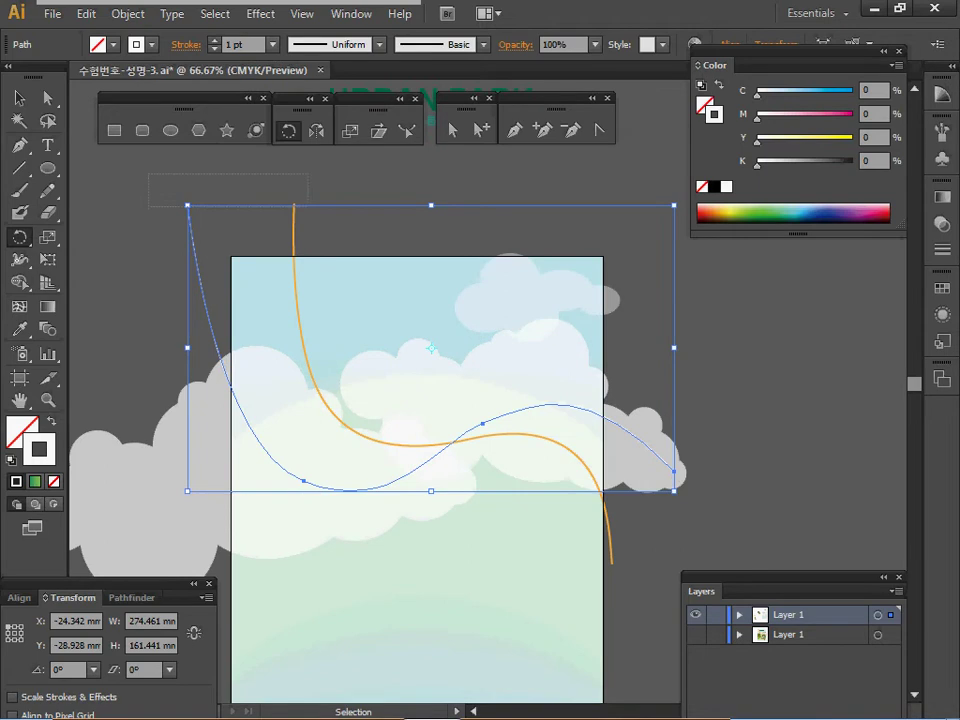
drag(150, 175, 320, 212)
key(r)
click(127, 14)
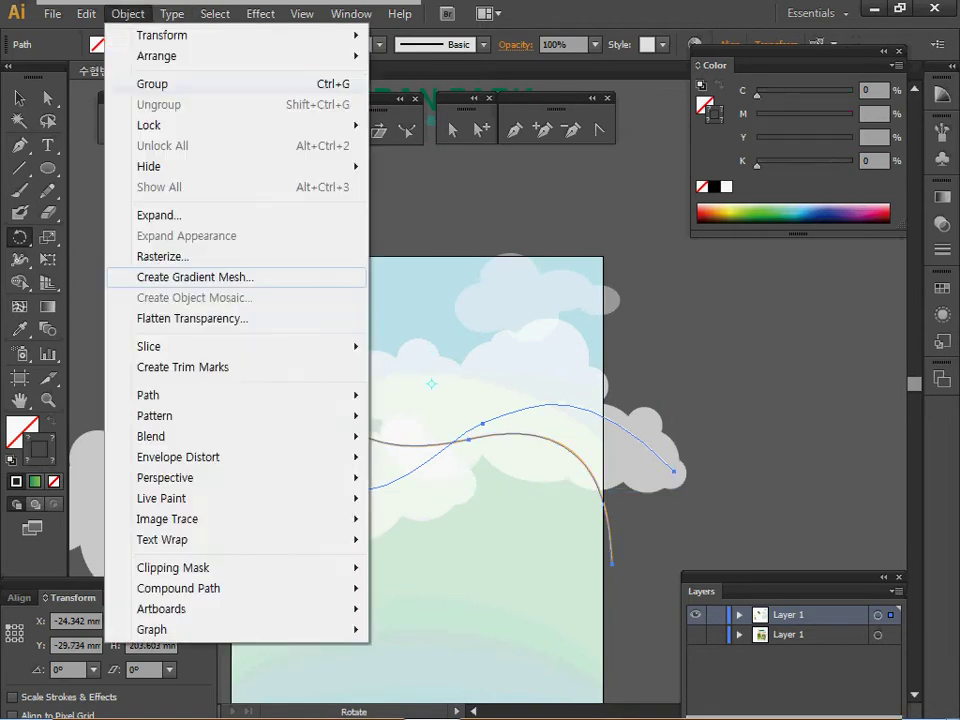
mouse_move(200, 436)
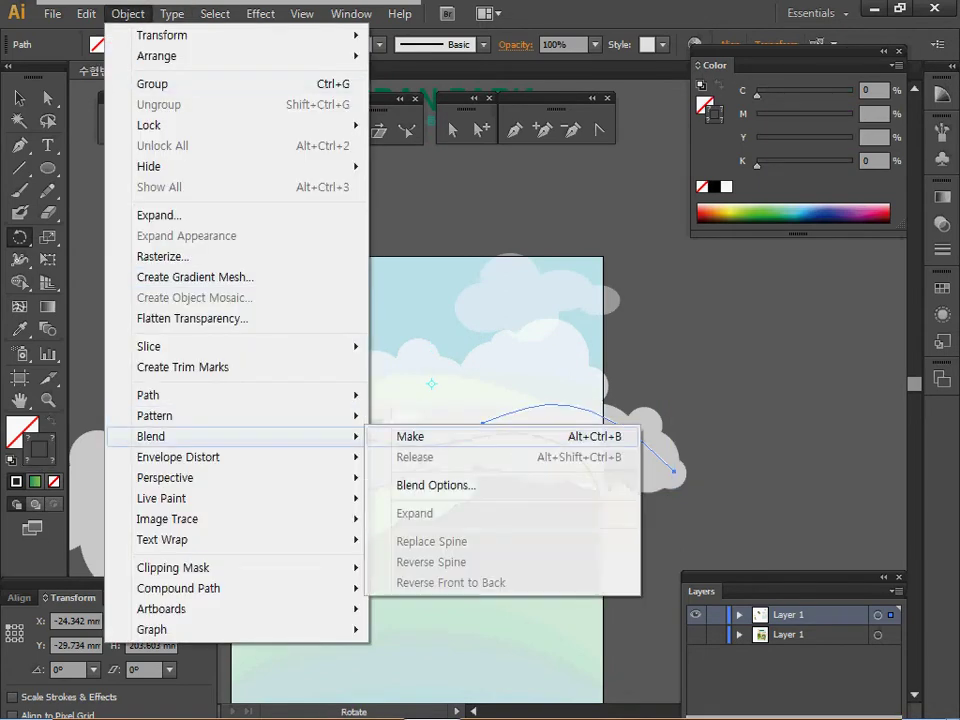
click(407, 435)
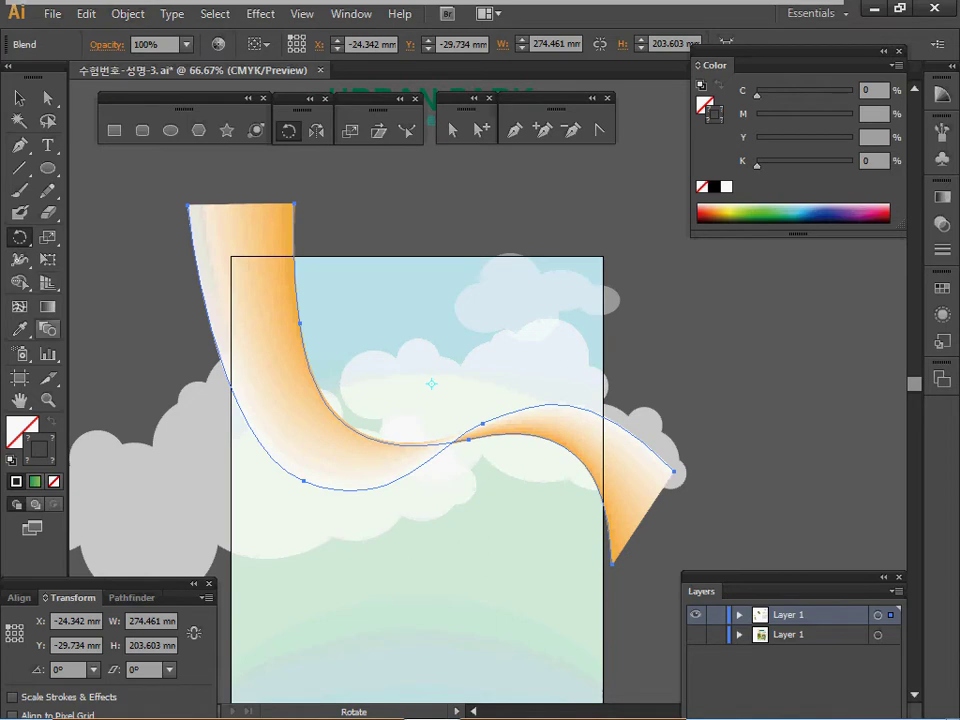
Set the blend's spacing to Specified Steps with 15 steps, with the preview enabled.
double_click(47, 329)
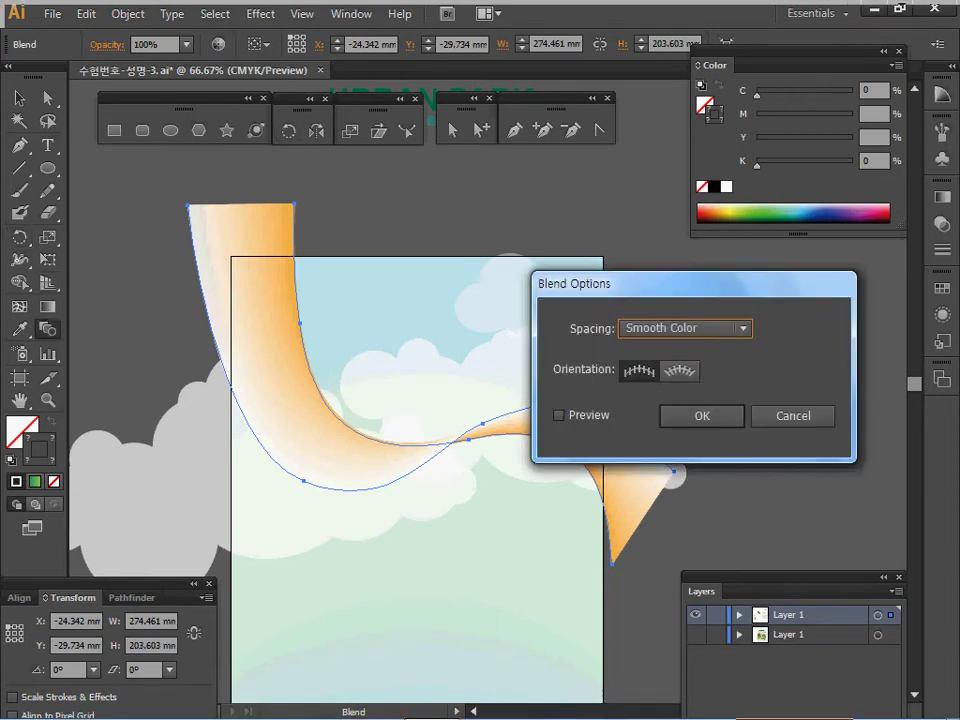
click(448, 408)
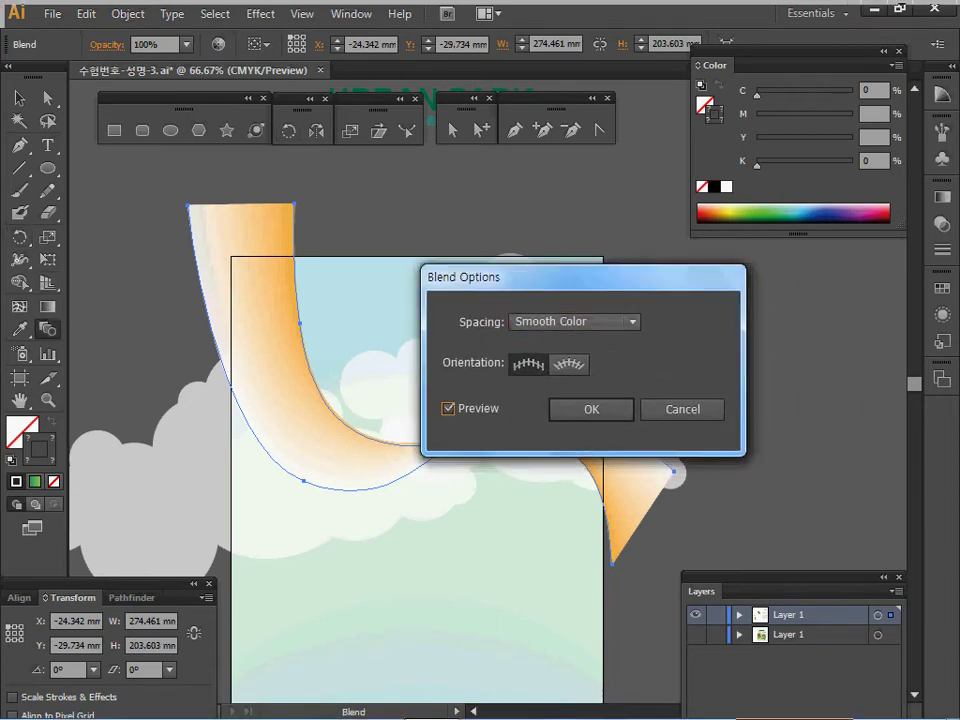
click(574, 321)
click(568, 363)
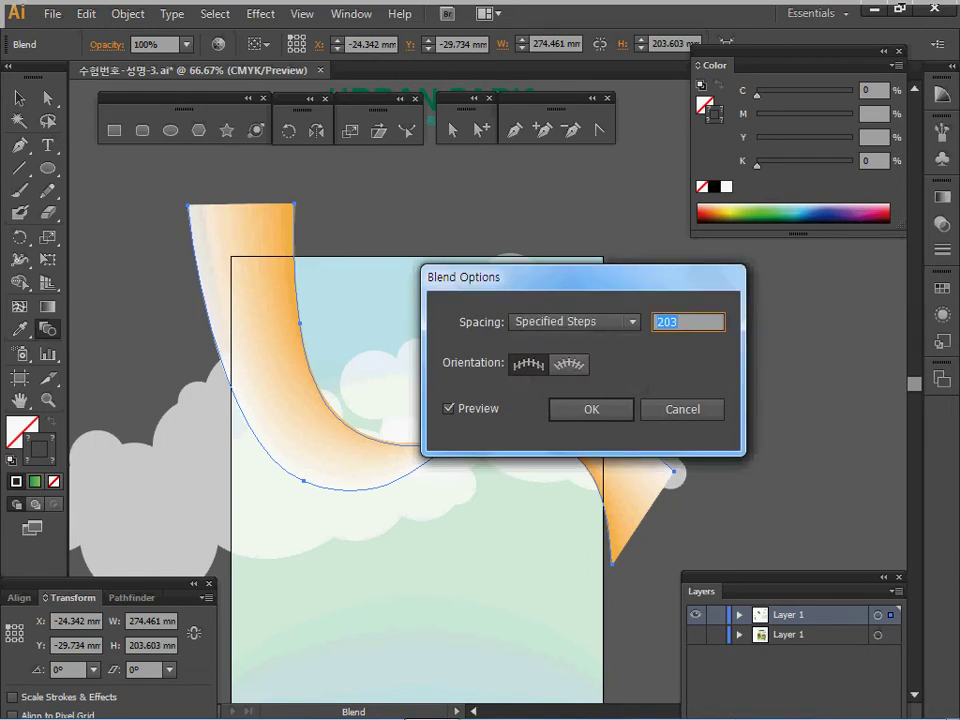
text(15)
key(Return)
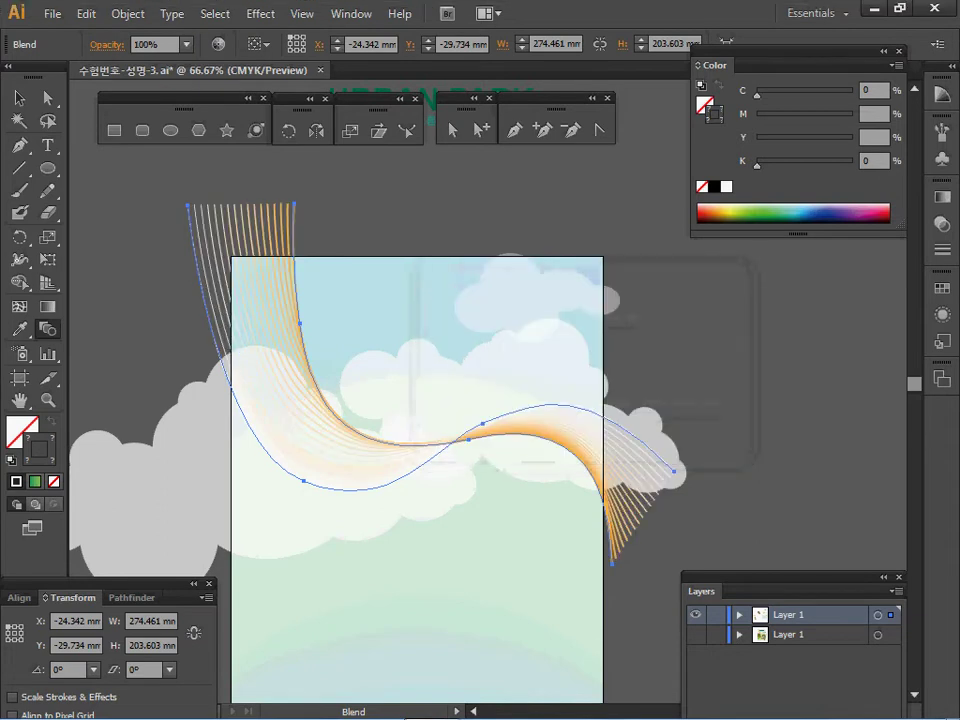
Lock the sky mesh, the clouds and the blended curves together, and save the document.
key(v)
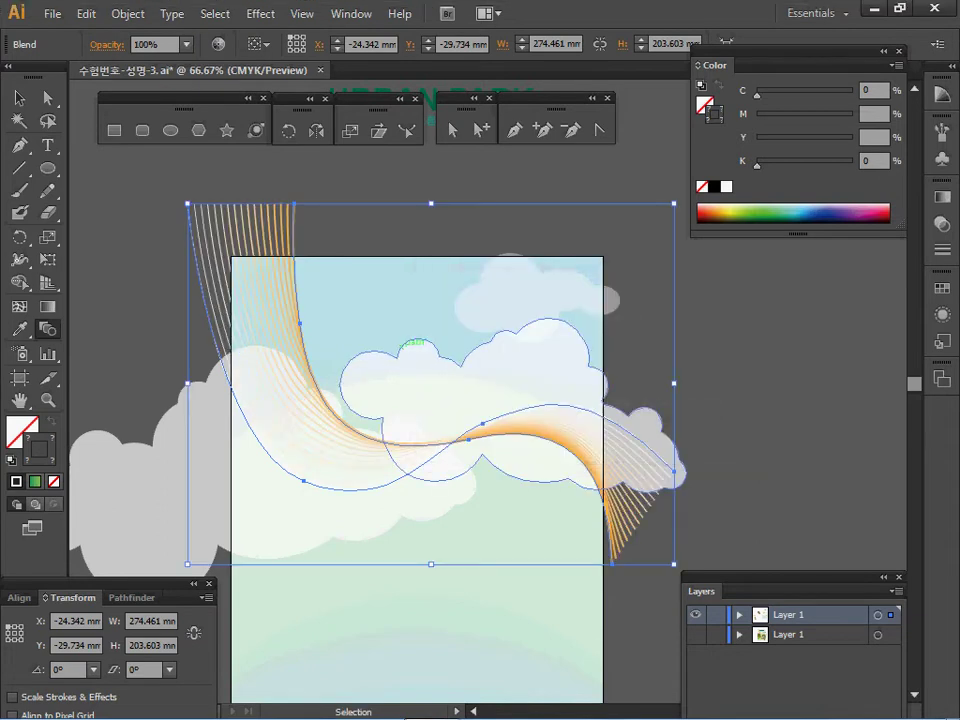
drag(133, 212, 558, 502)
key(ctrl+s)
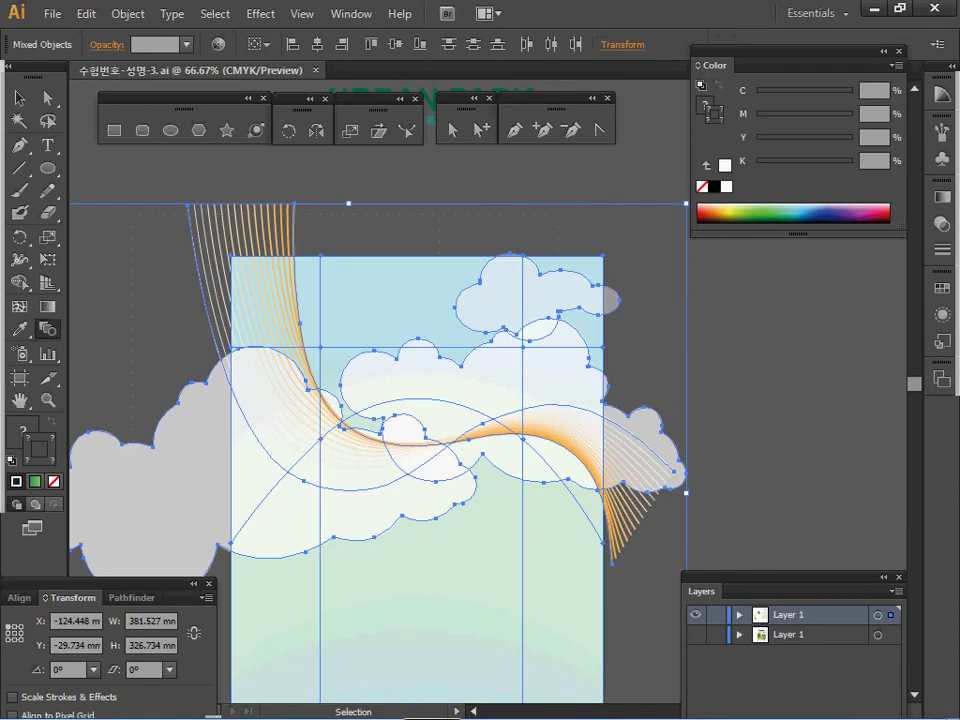
key(ctrl+2)
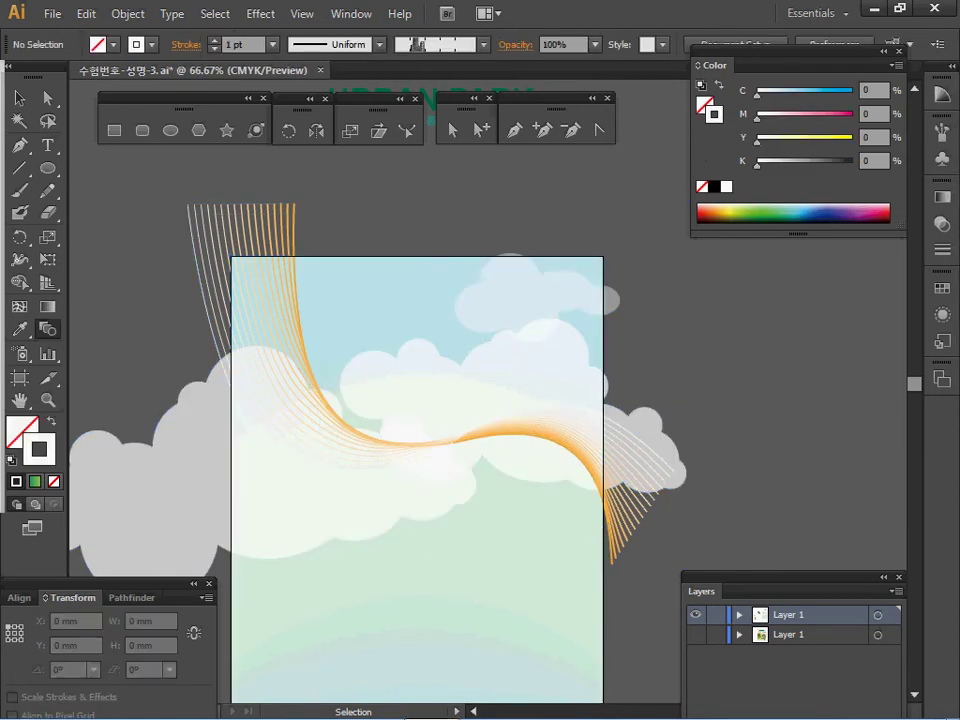
key(ctrl+s)
Open the Elegant Curl & Floral Brush Set from the decorative brush libraries.
key(ctrl+plus)
drag(488, 412, 534, 383)
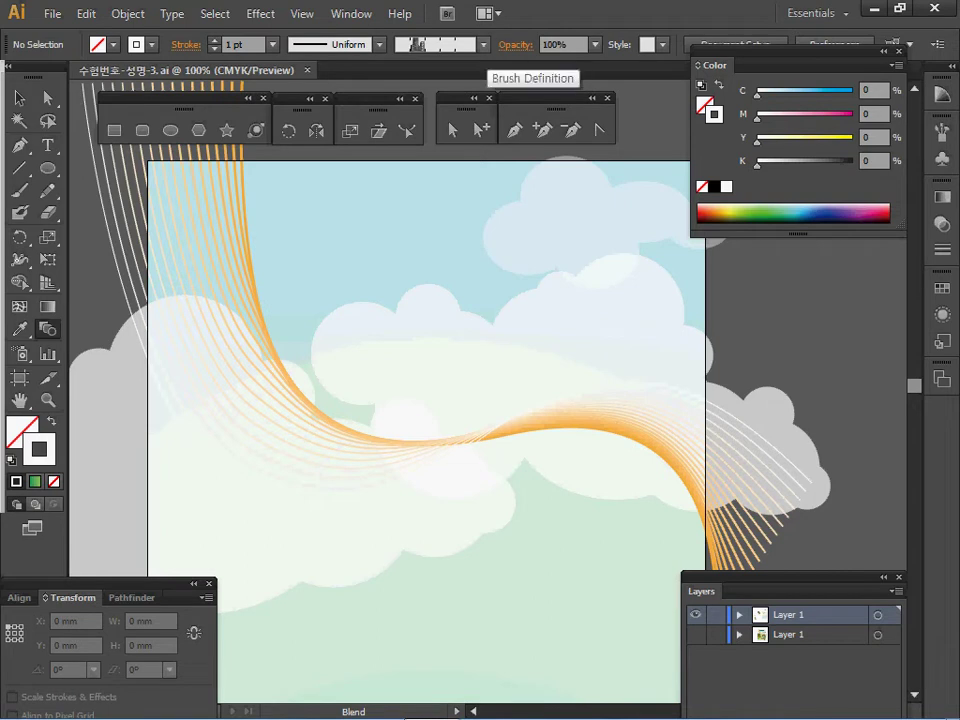
click(484, 44)
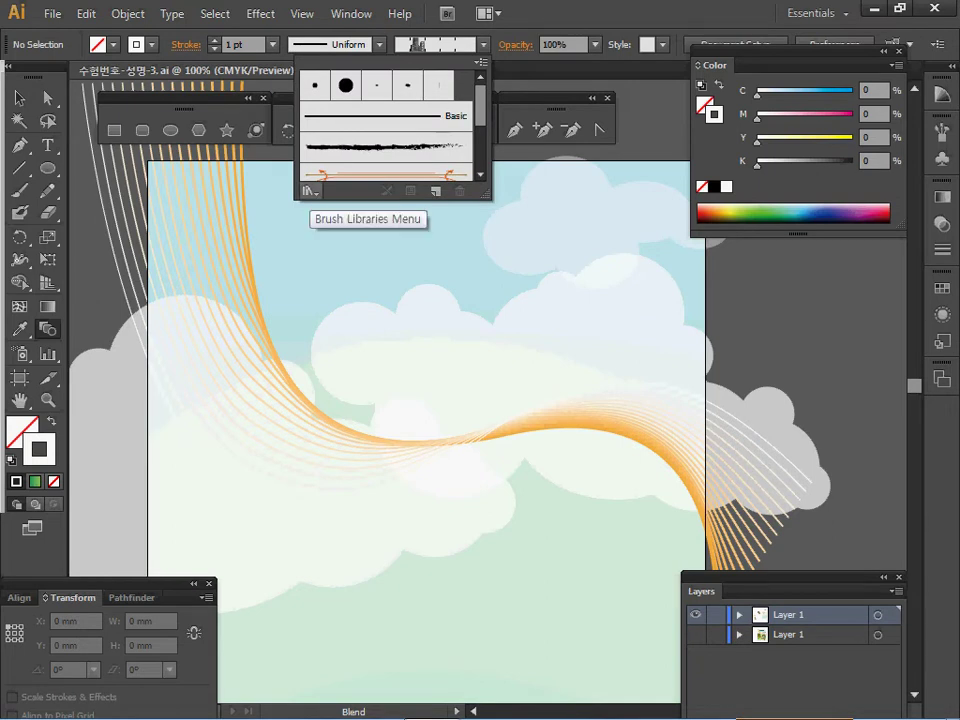
click(310, 191)
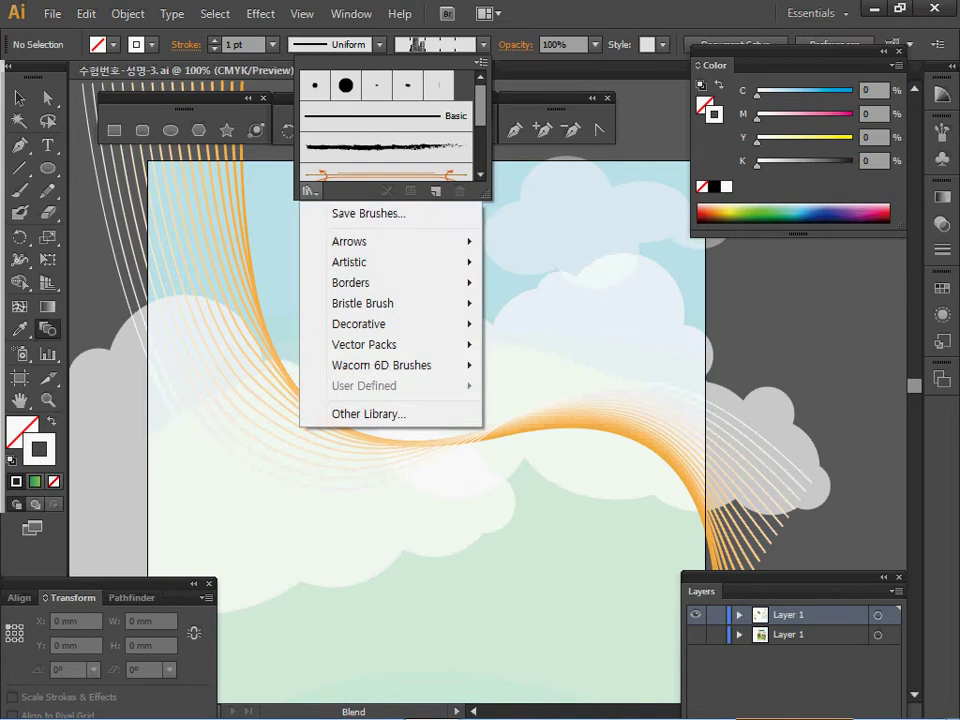
mouse_move(360, 324)
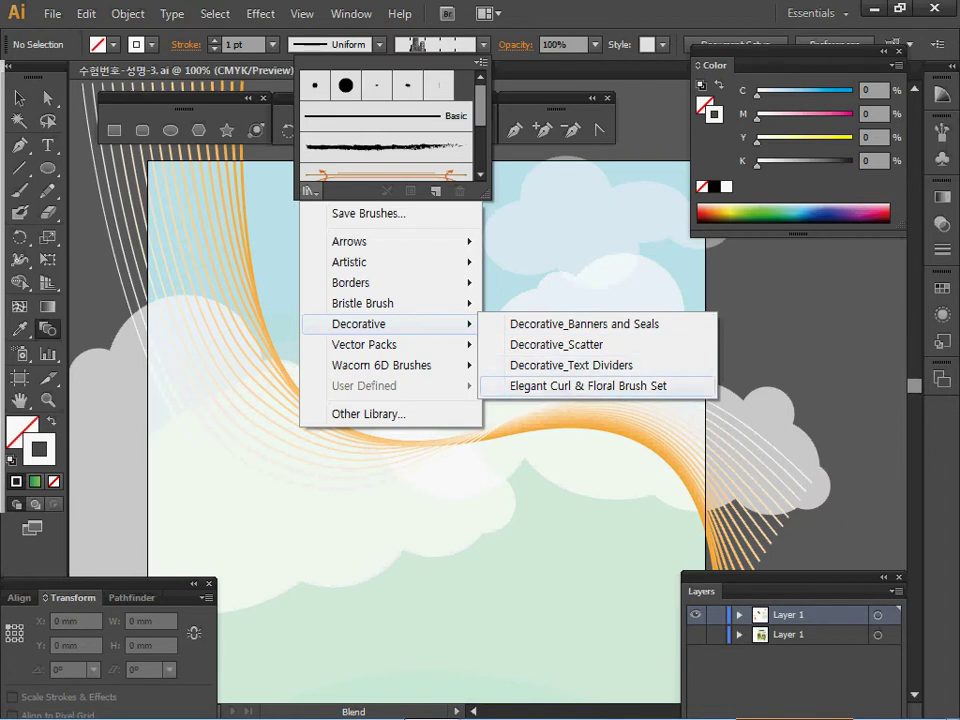
click(588, 385)
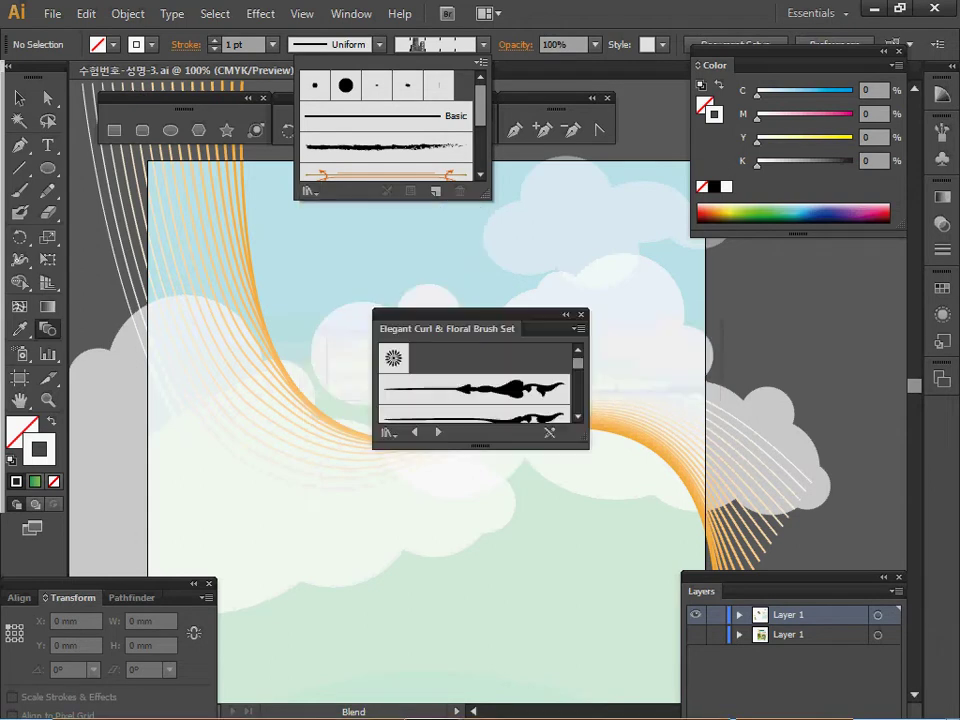
Add the city-buildings pattern brush from the Elegant Curl & Floral Brush Set to the document's brushes and close the library.
click(577, 416)
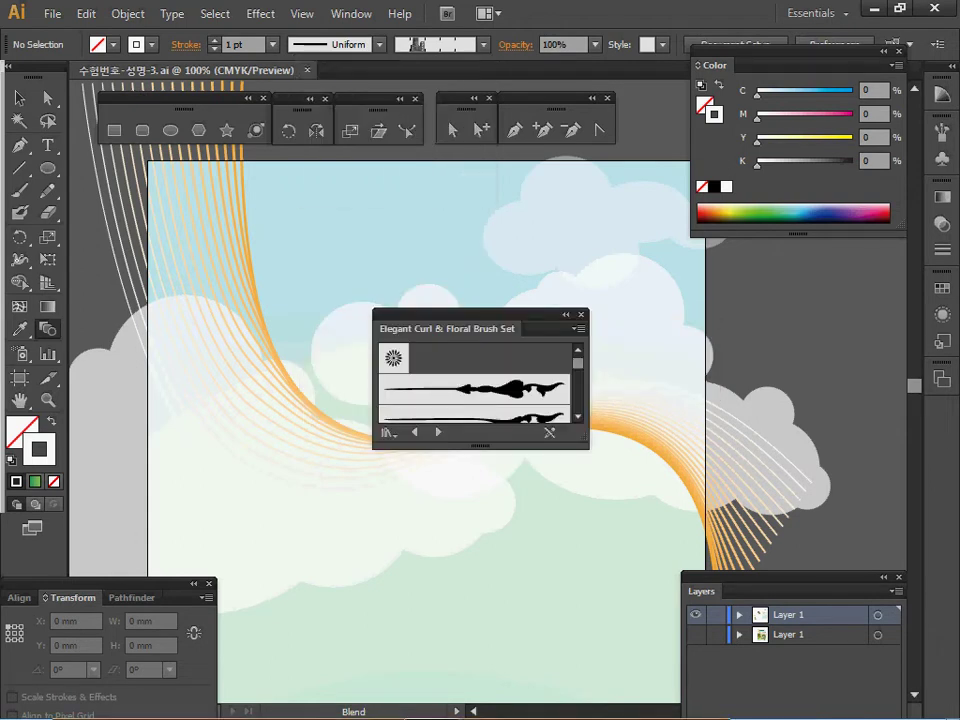
click(577, 416)
click(577, 416)
click(577, 416)
click(577, 416)
click(577, 416)
click(577, 416)
click(577, 416)
scroll(475, 382, down, 2)
drag(480, 447, 480, 588)
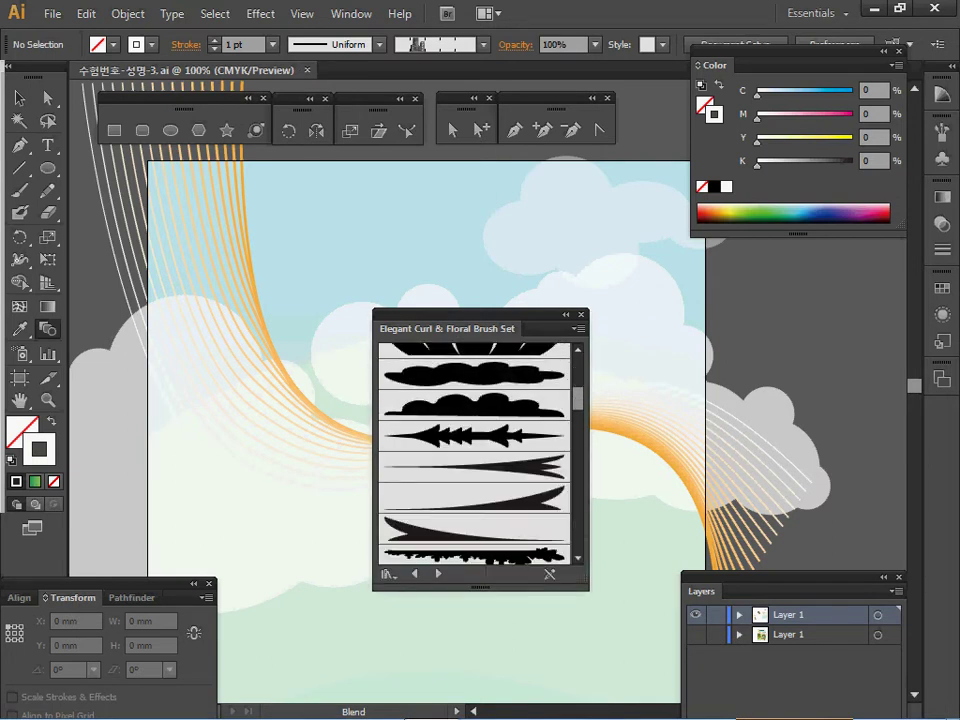
scroll(475, 453, down, 10)
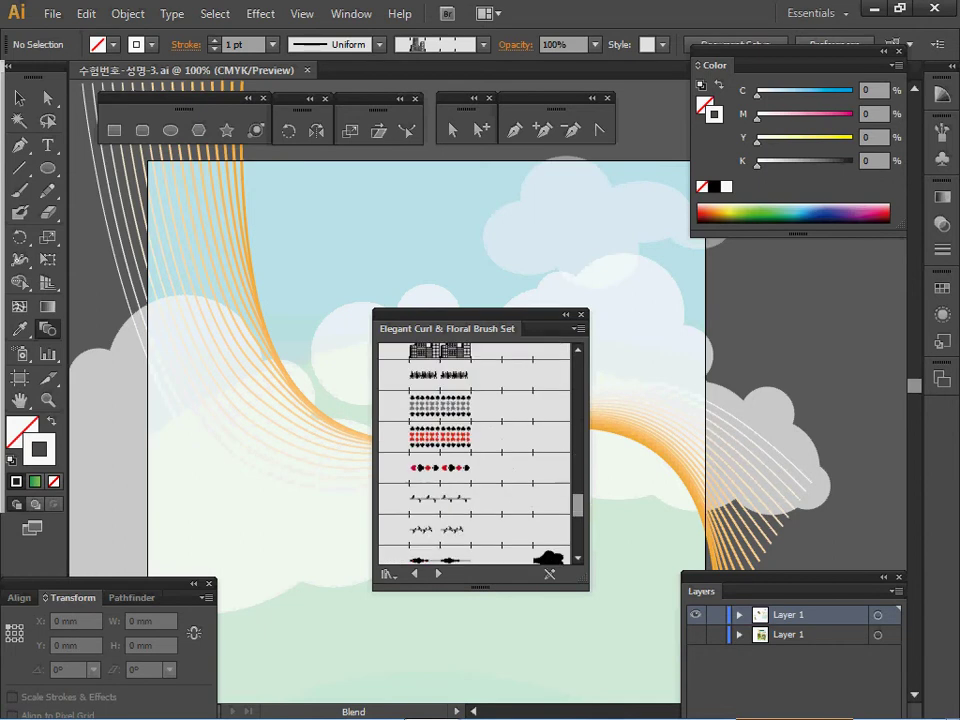
click(441, 462)
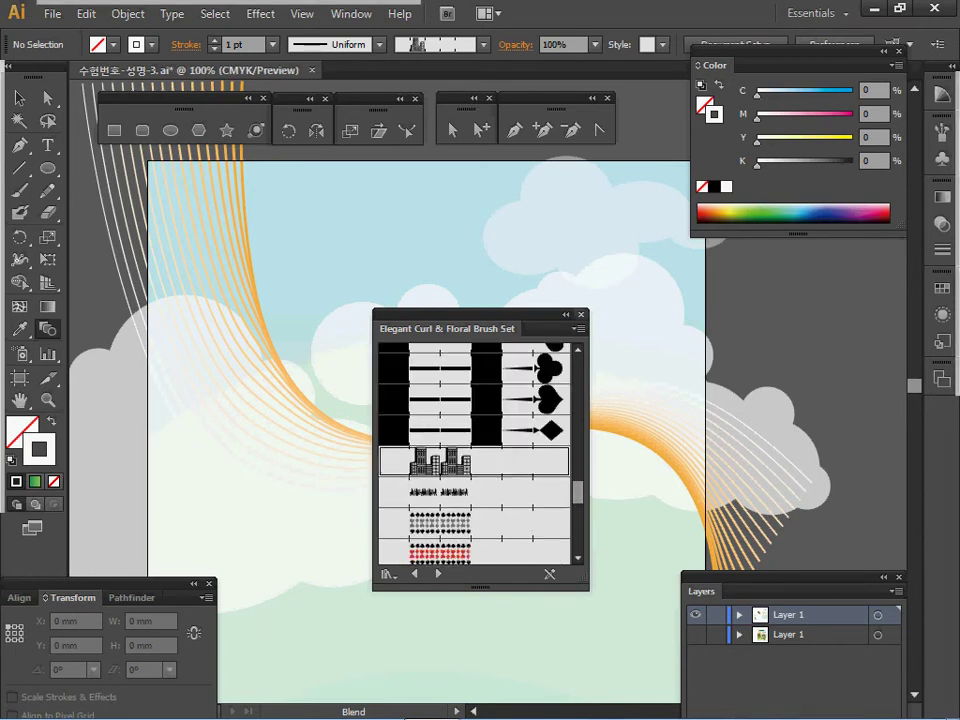
click(581, 315)
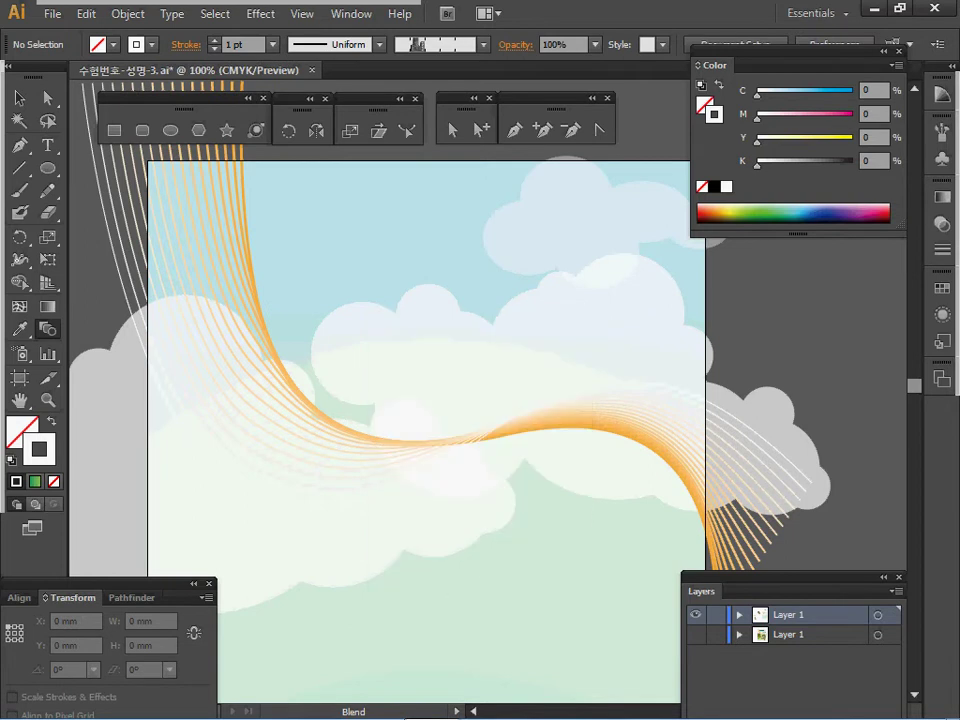
key(ctrl+minus)
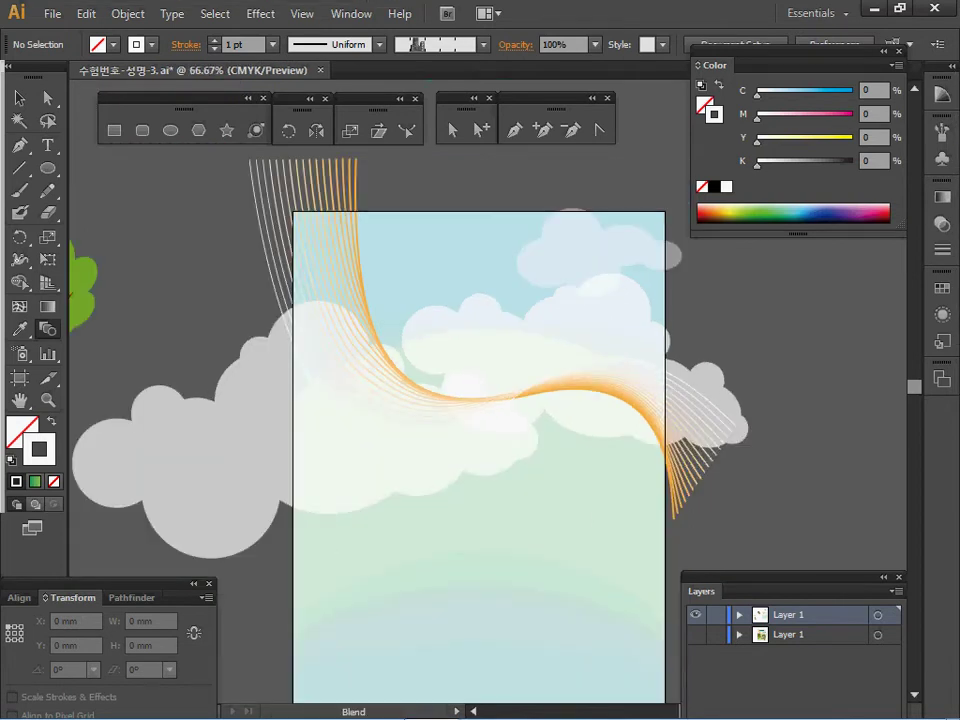
drag(500, 400, 455, 387)
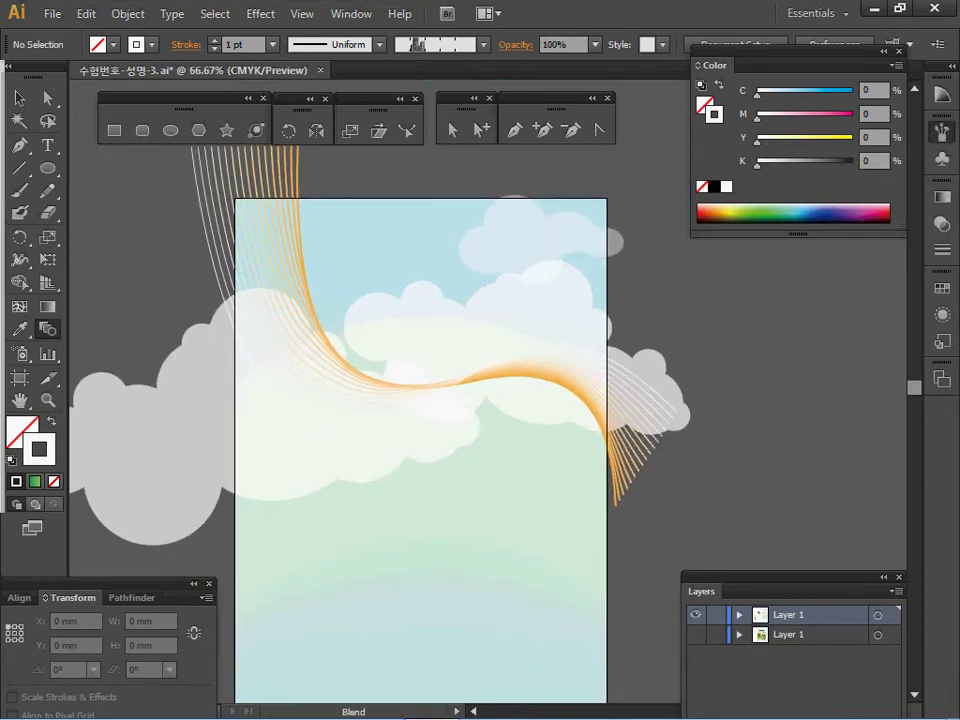
click(942, 132)
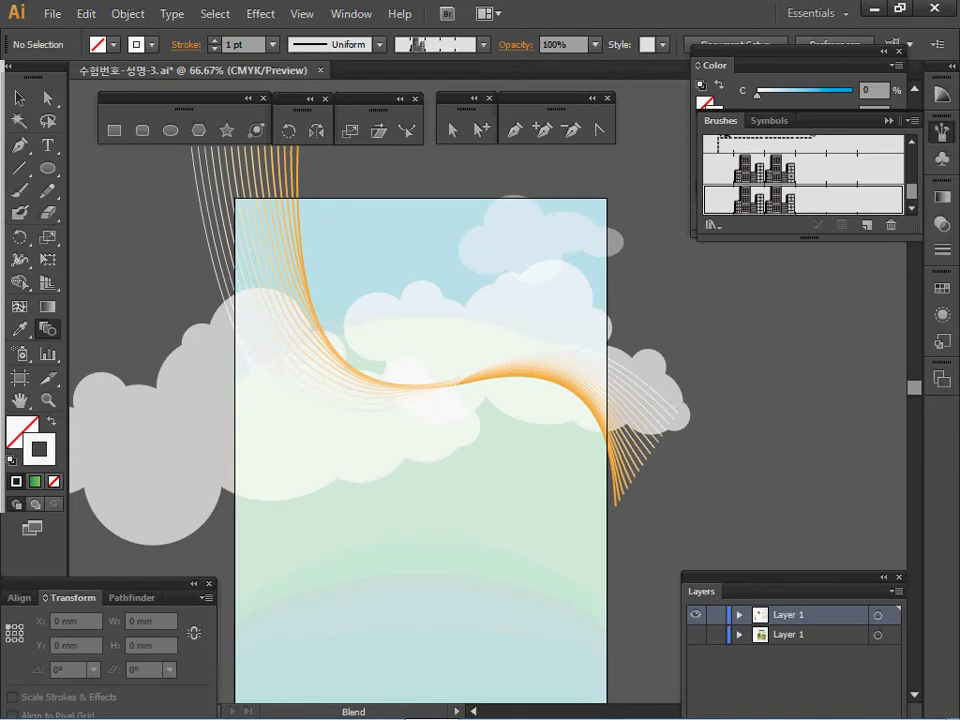
click(942, 132)
With both layers visible as outlines, draw a horizontal line about 241 mm long across the page along the reference city line.
click(19, 168)
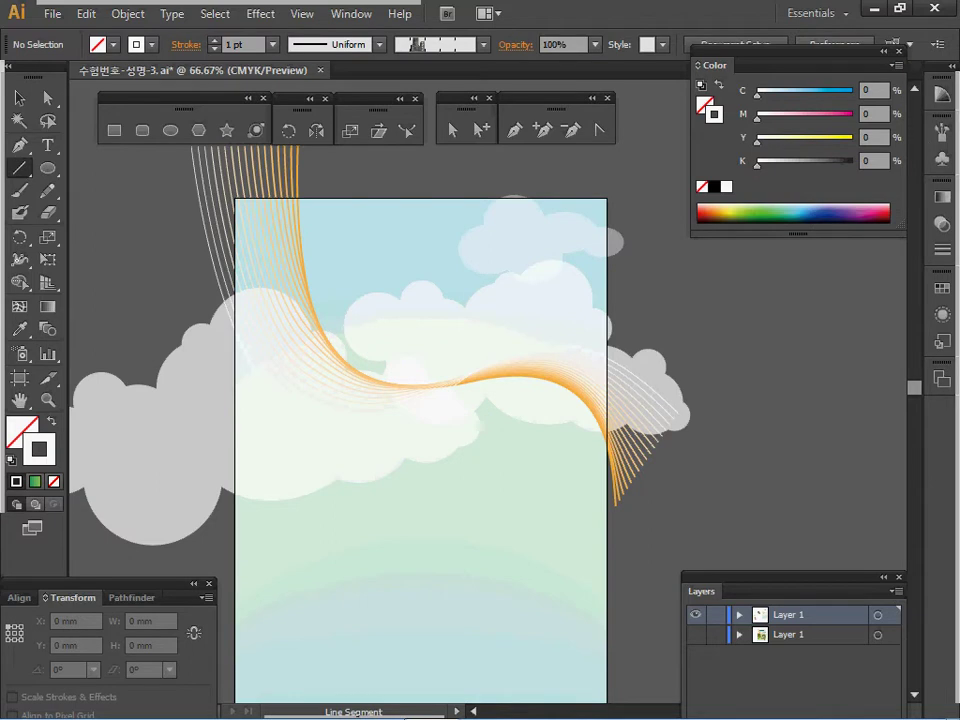
click(696, 634)
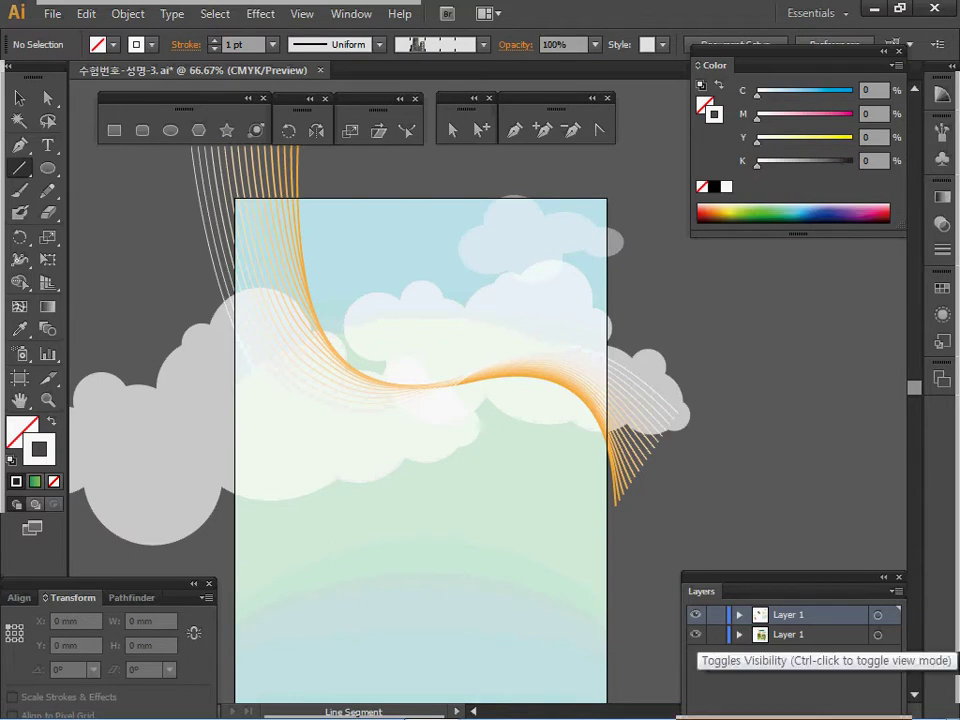
ctrl+click(696, 634)
ctrl+click(696, 614)
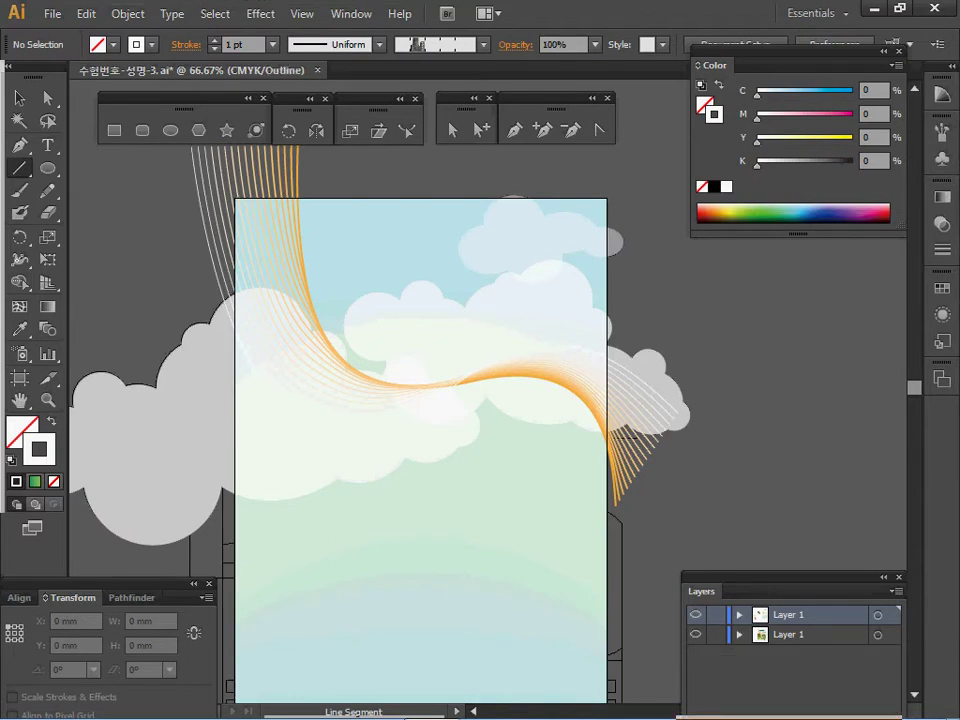
drag(209, 435, 641, 437)
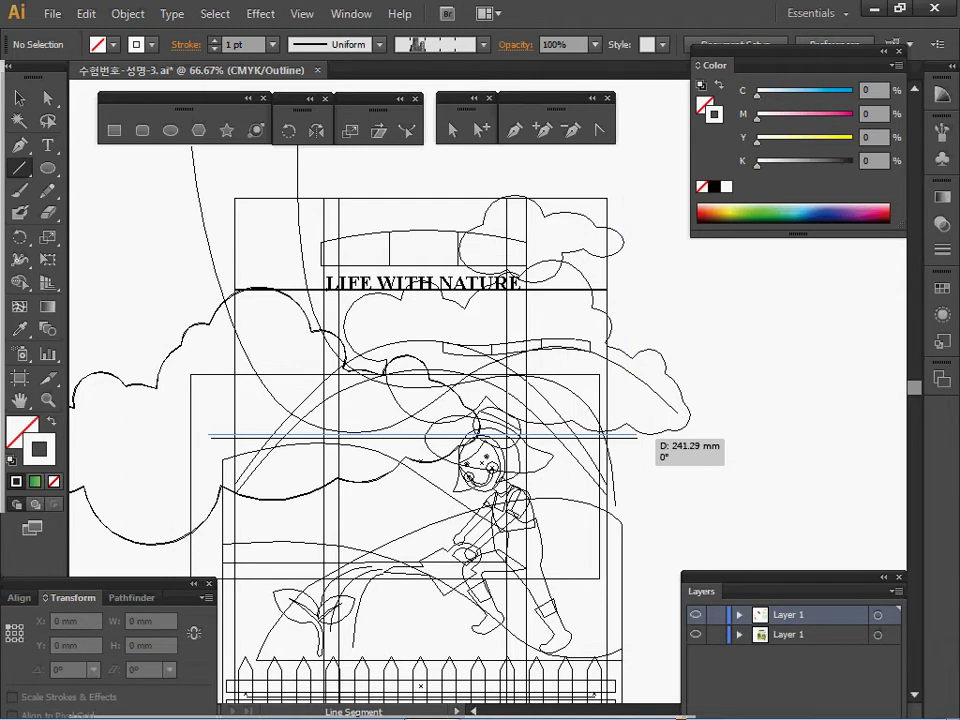
drag(641, 437, 637, 437)
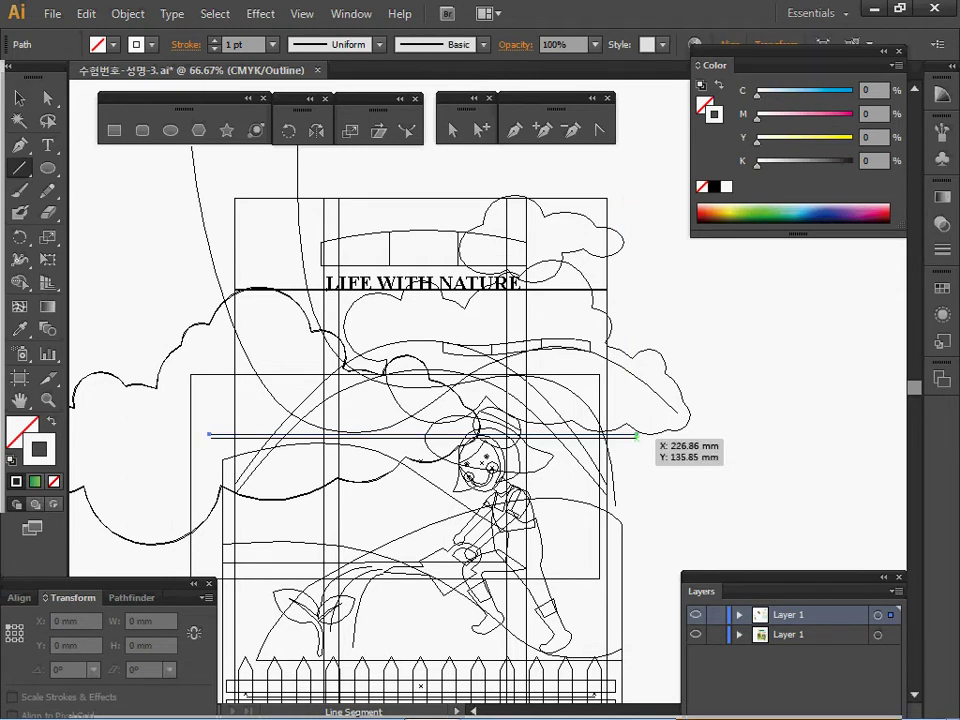
Copy the reference line's stroke onto the new line and apply the city-buildings pattern brush to it.
key(i)
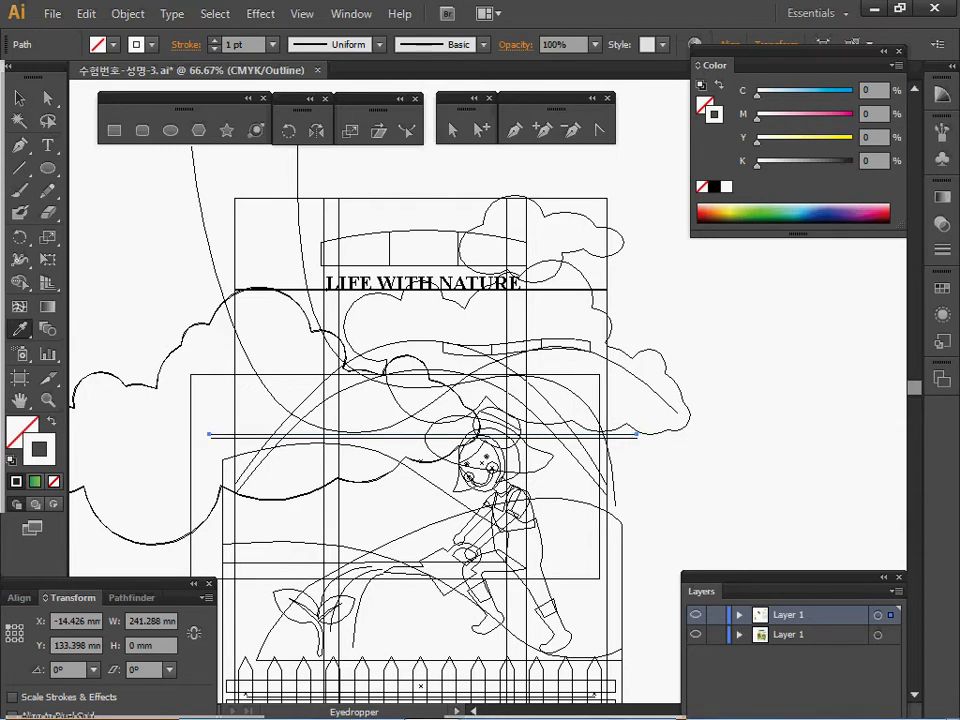
click(624, 438)
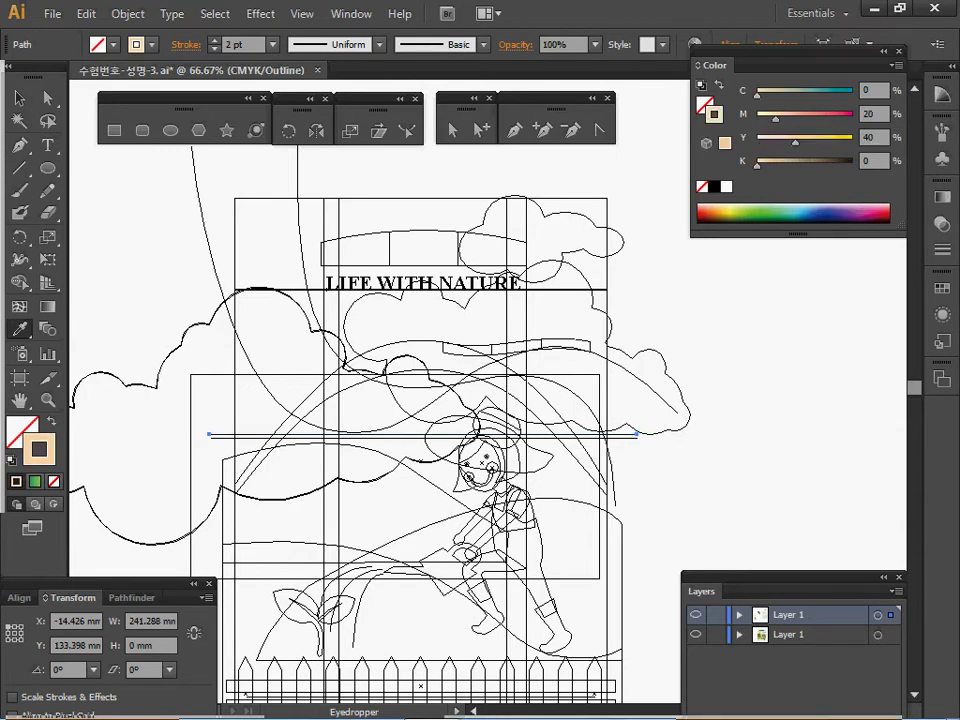
ctrl+click(695, 614)
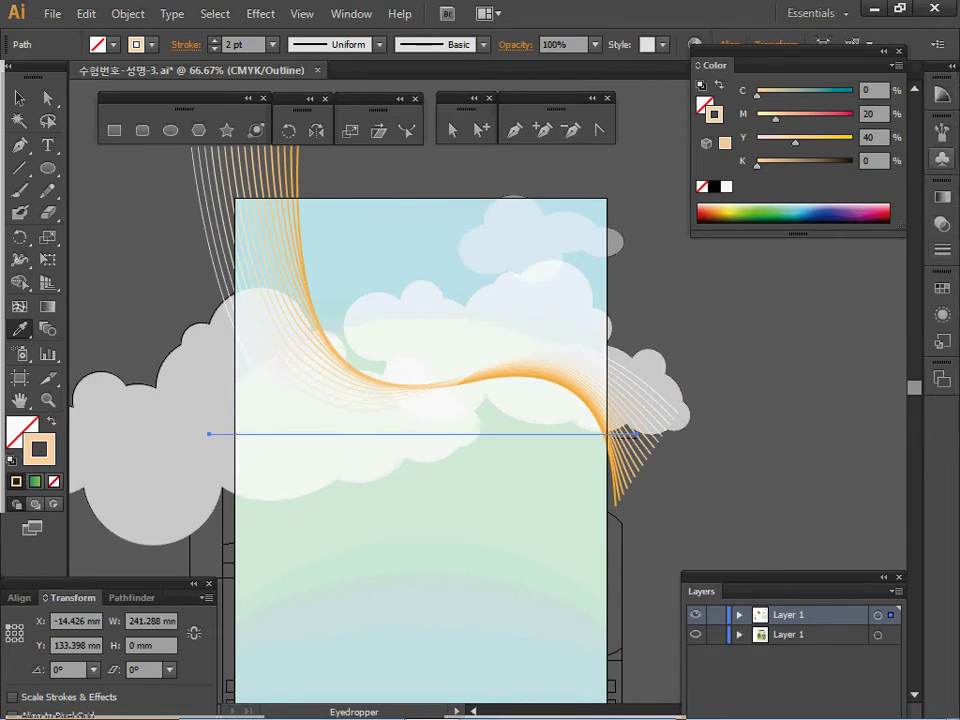
click(941, 131)
click(770, 170)
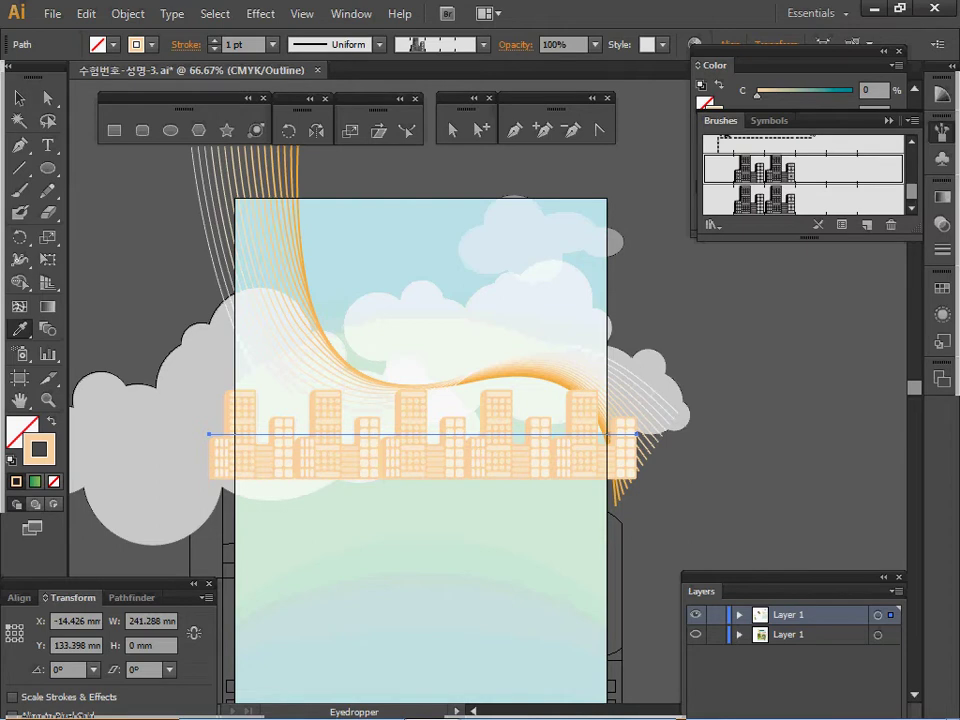
click(941, 131)
Set the city line's stroke color to C 20, M 30, Y 60.
double_click(872, 91)
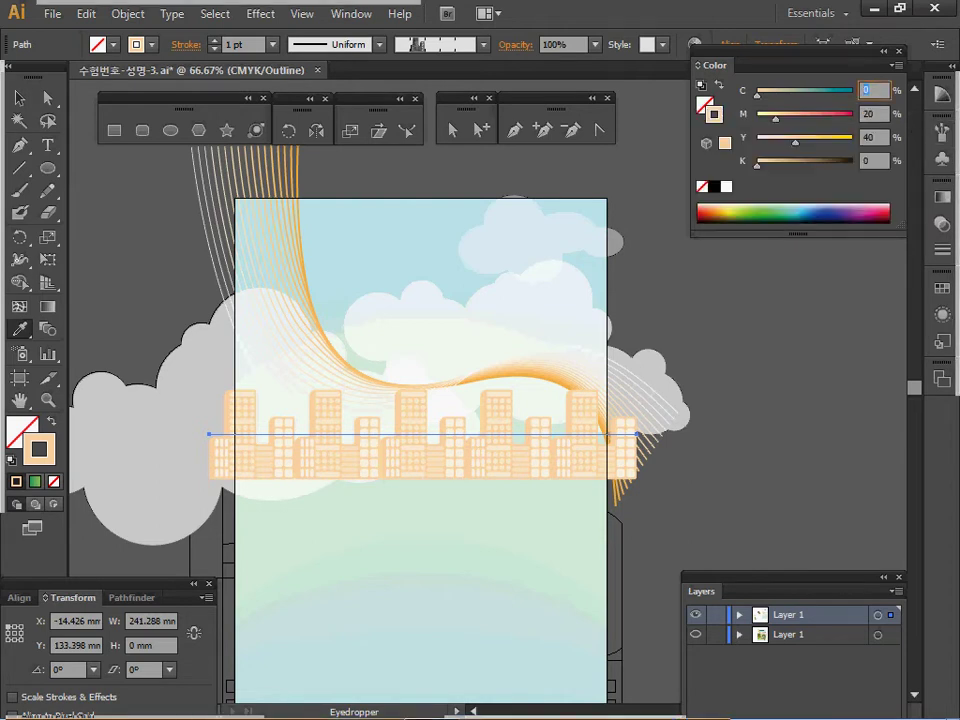
text(20)
key(Tab)
text(30)
key(Tab)
text(60)
key(Return)
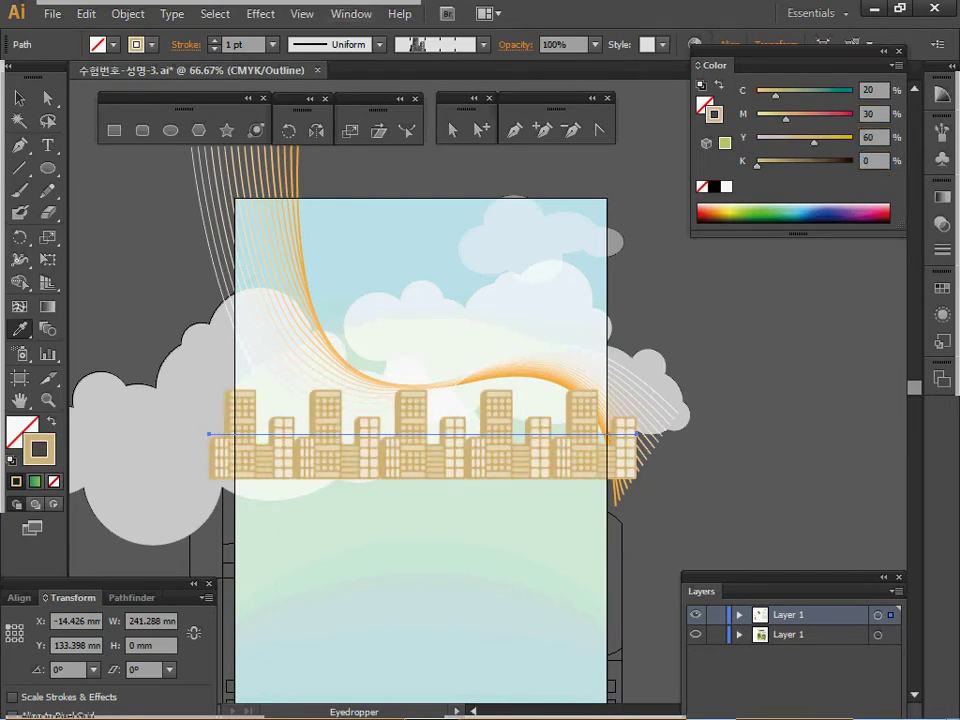
Set the city line's stroke weight to 0.5 pt and clear the selection.
click(271, 44)
click(242, 90)
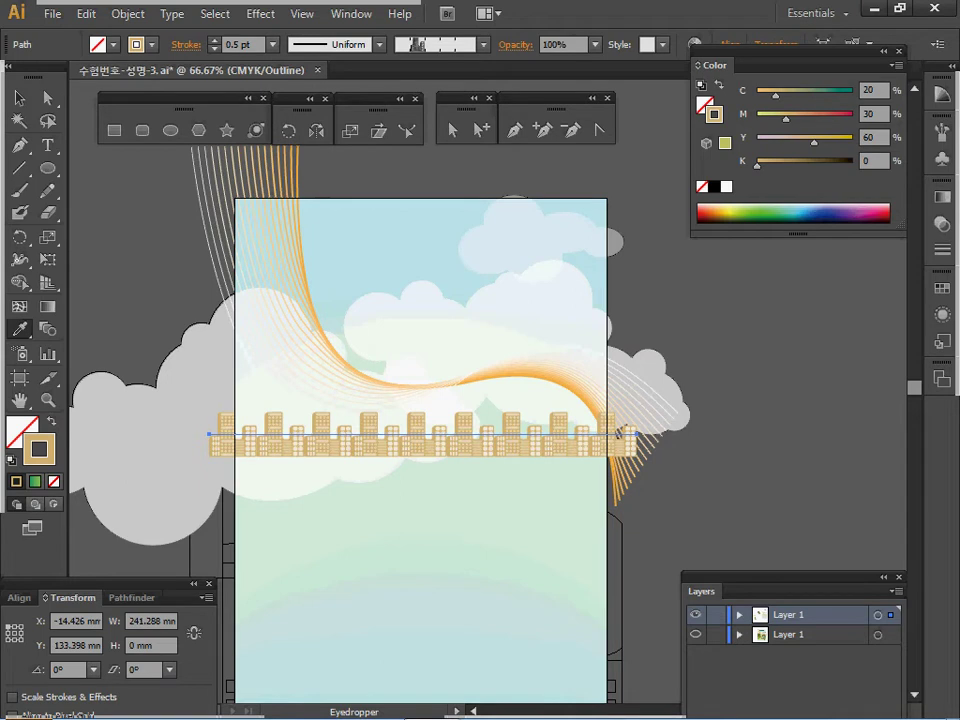
key(ctrl+v)
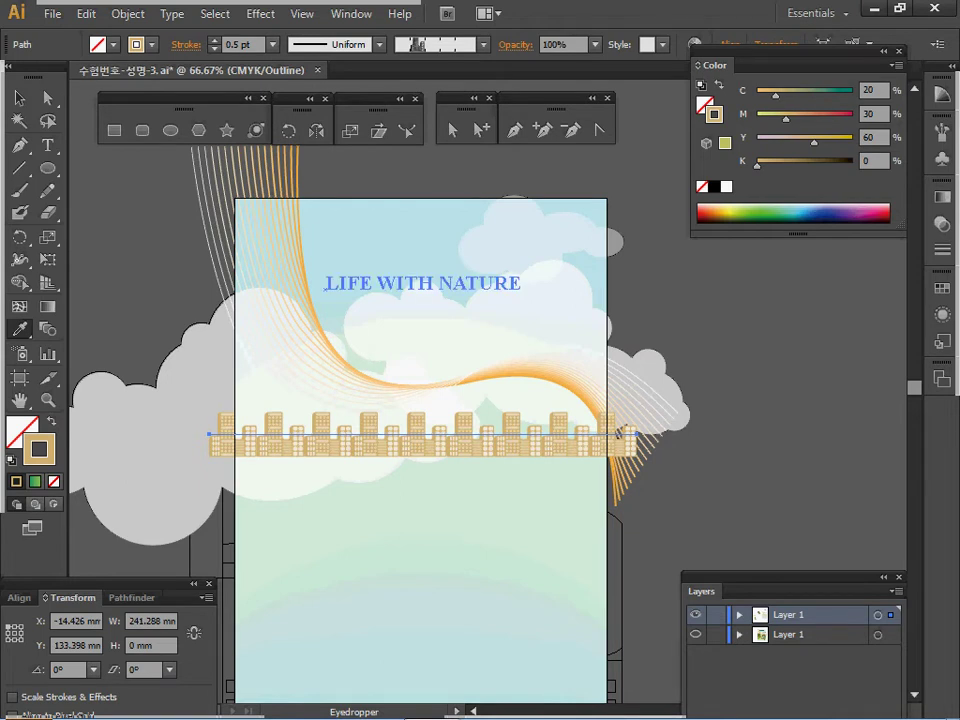
key(ctrl+z)
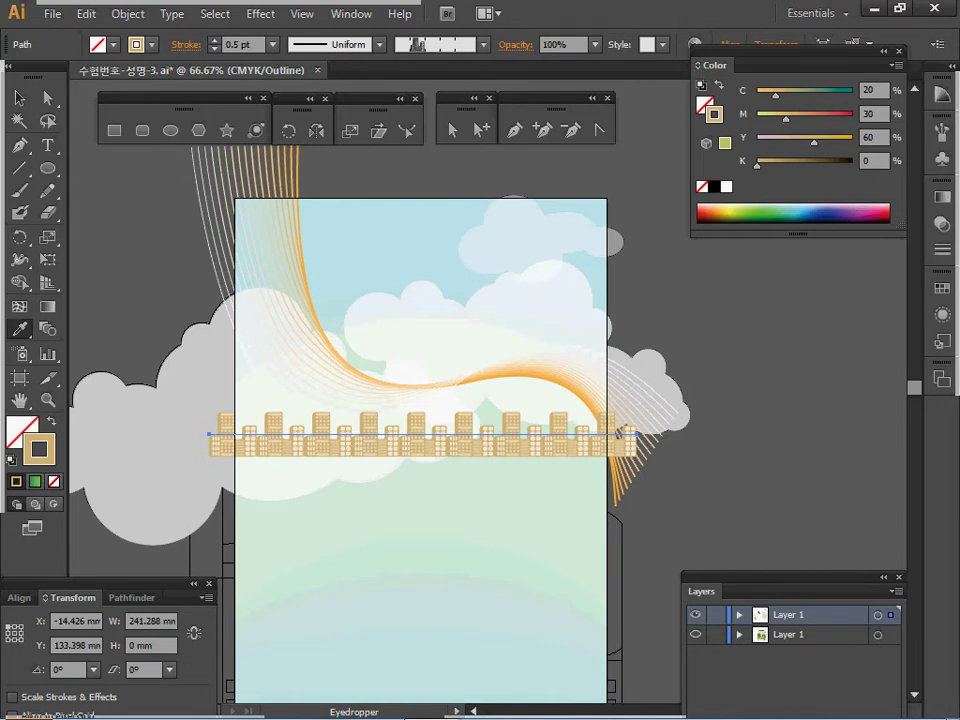
key(ctrl+shift+a)
Show only the reference layer in full color, isolate its clip group and select the dark green and light green hills.
drag(618, 433, 616, 324)
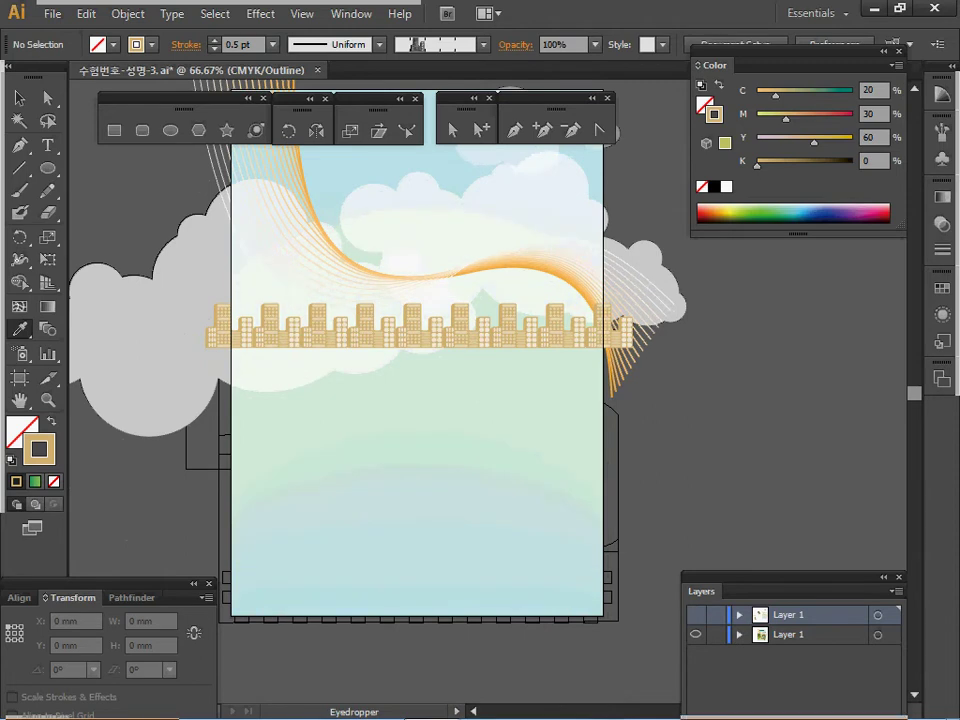
click(695, 614)
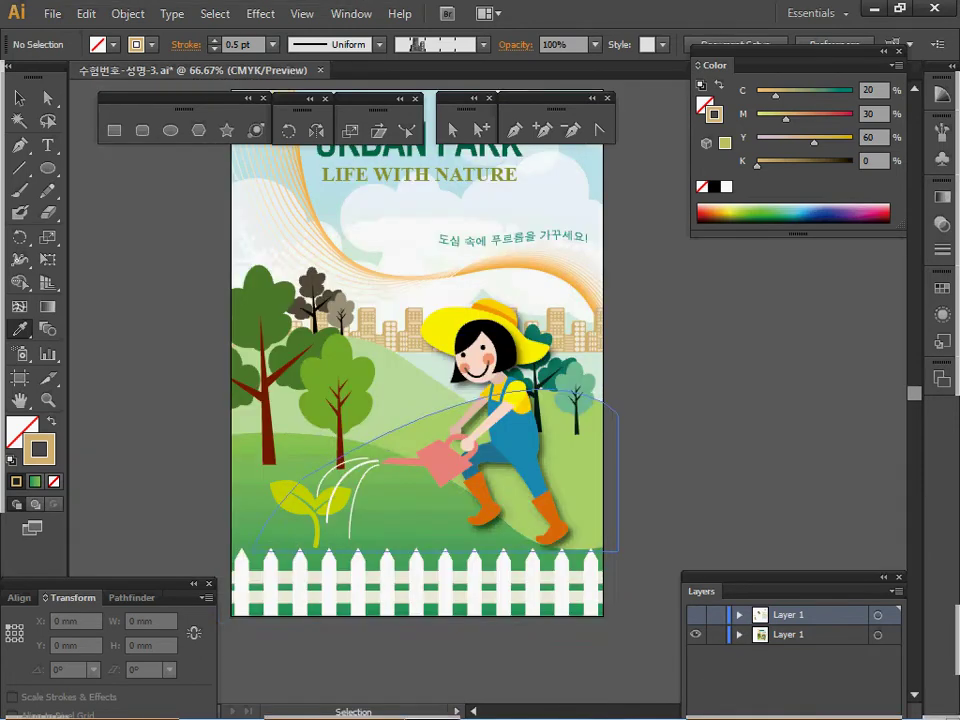
ctrl+click(695, 634)
double_click(416, 527)
ctrl+click(416, 527)
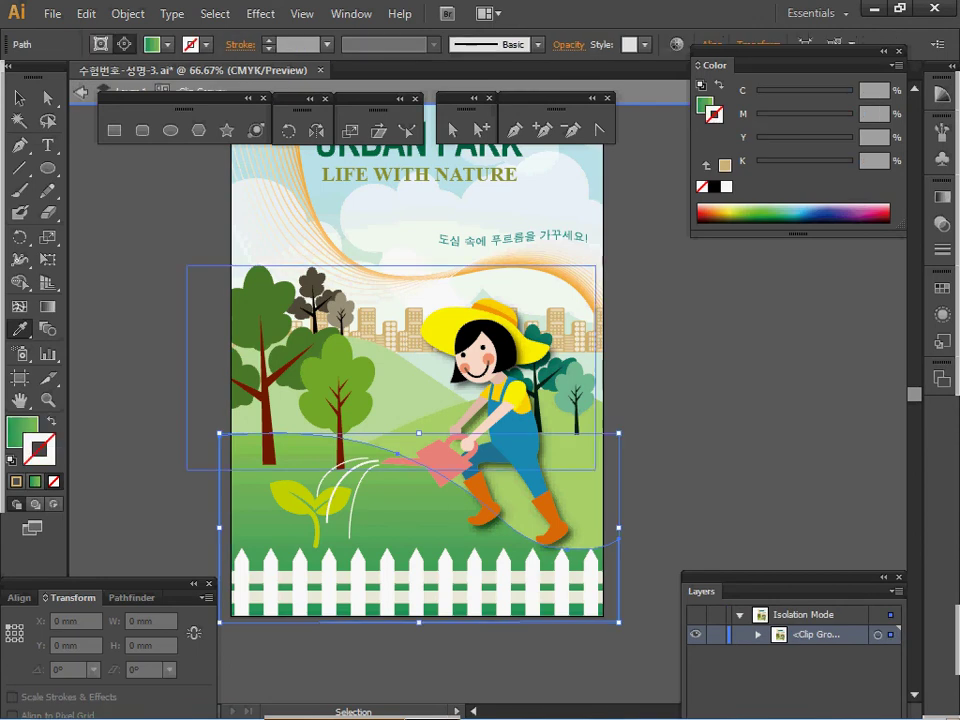
ctrl+shift+click(398, 400)
ctrl+shift+click(596, 460)
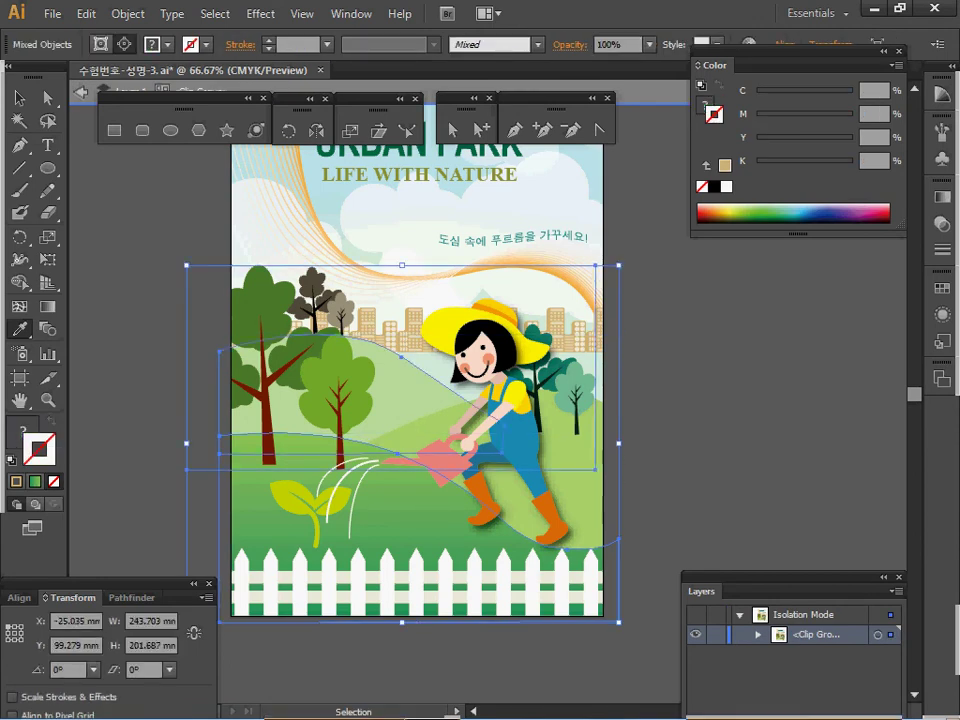
Place copies of the two green hills above the sky in the working layer and remove the extra object brought along.
key(ctrl+shift+a)
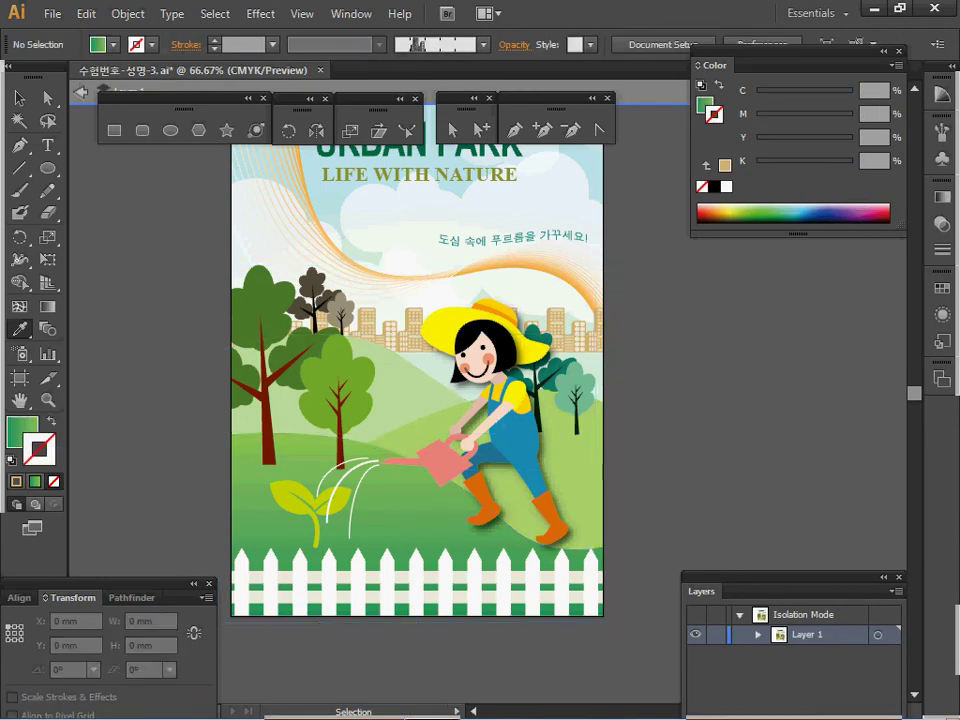
key(Escape)
key(i)
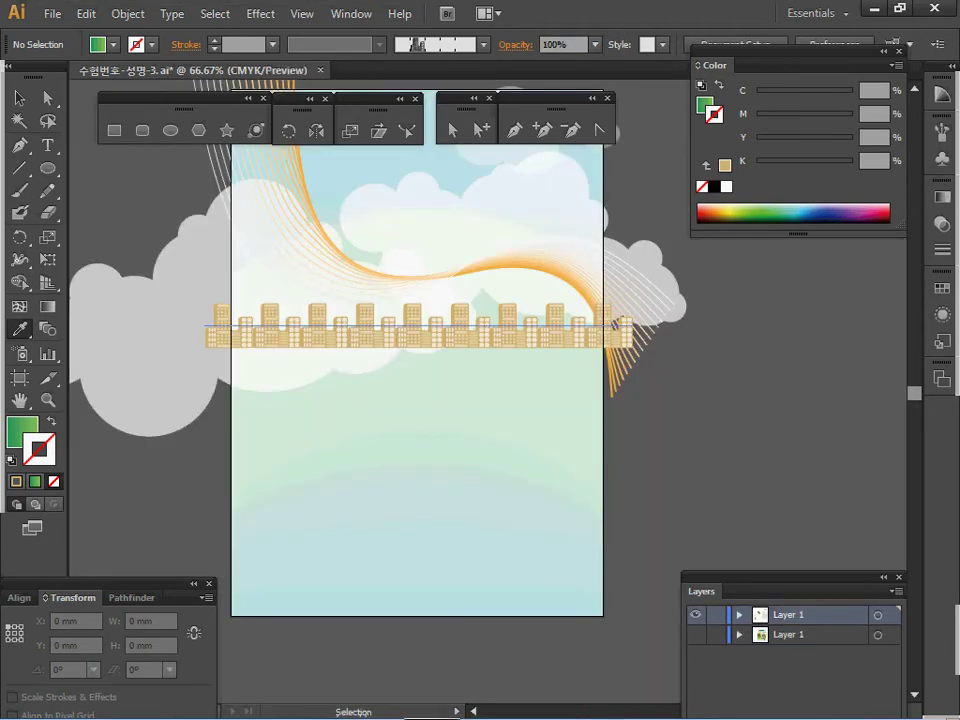
key(ctrl+alt+3)
key(ctrl+shift+a)
ctrl+click(556, 374)
key(ctrl+3)
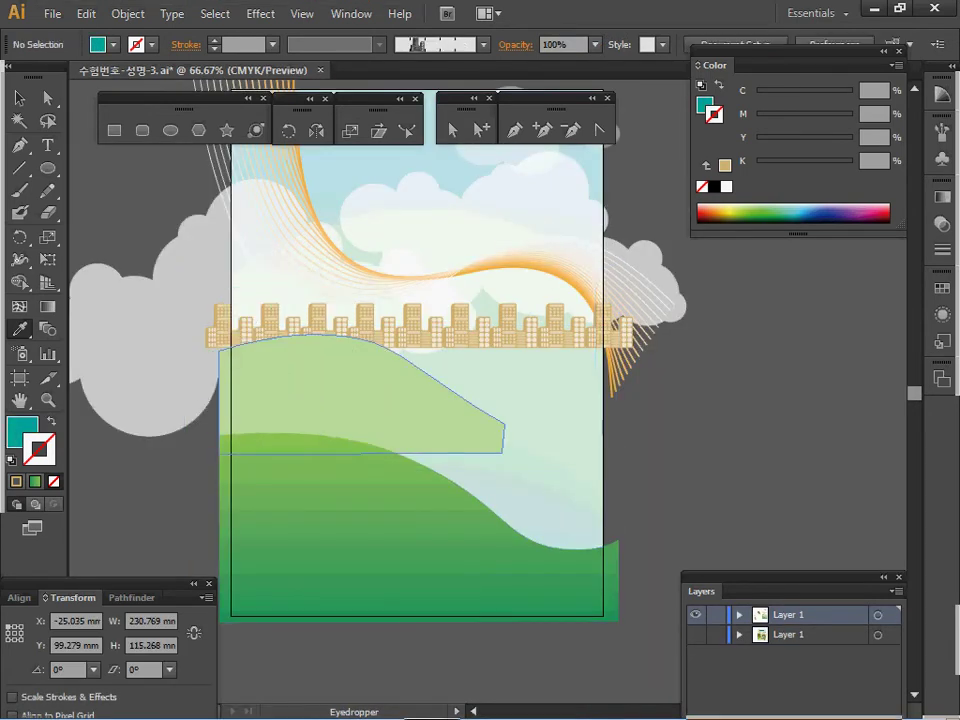
Show only the reference layer, isolate its clip group, copy the yellow-green hill on the right, and exit isolation.
click(695, 634)
click(695, 615)
key(ctrl+a)
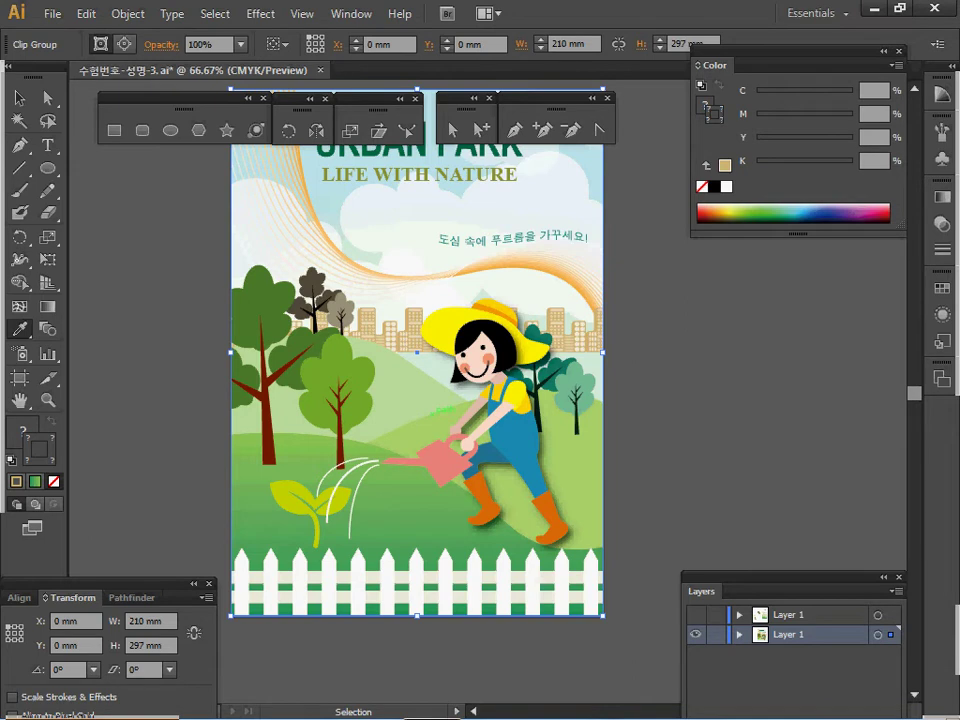
key(v)
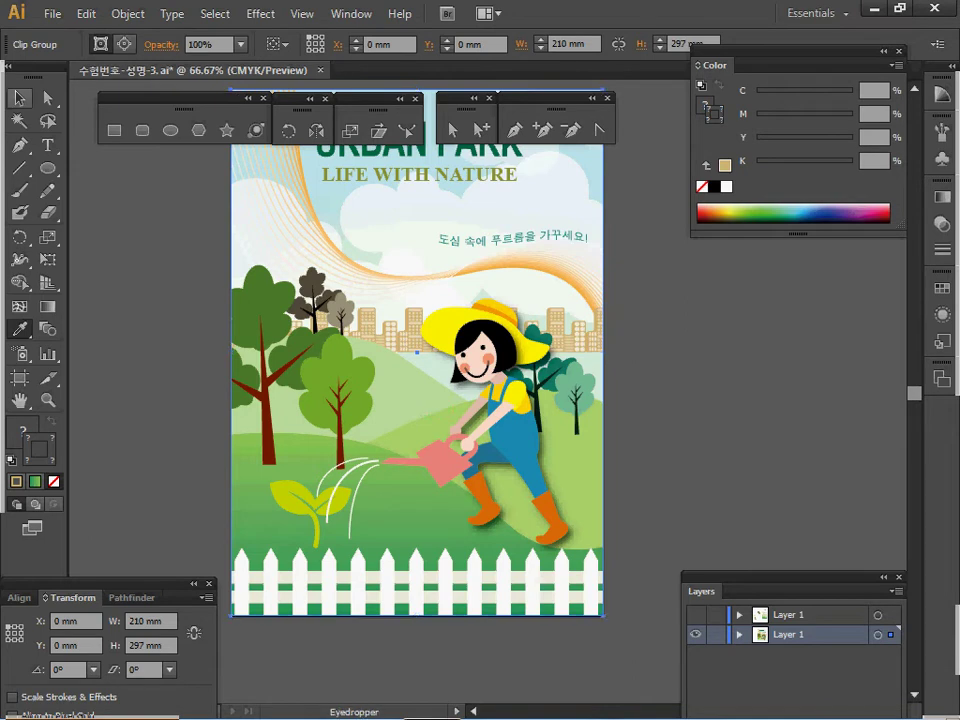
double_click(425, 418)
click(425, 418)
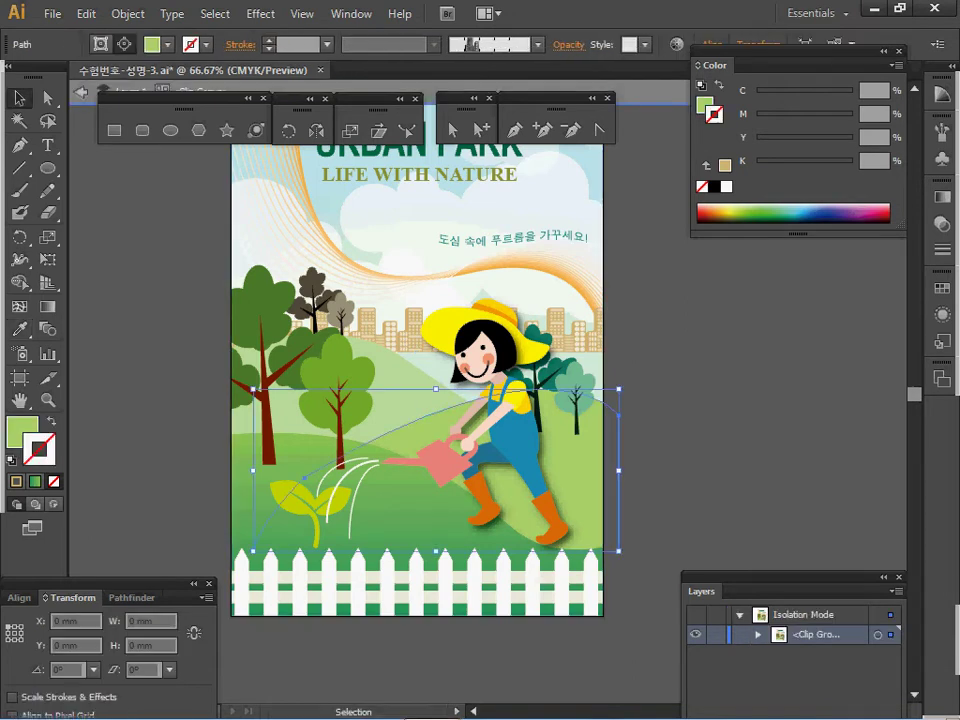
key(ctrl+])
key(Escape)
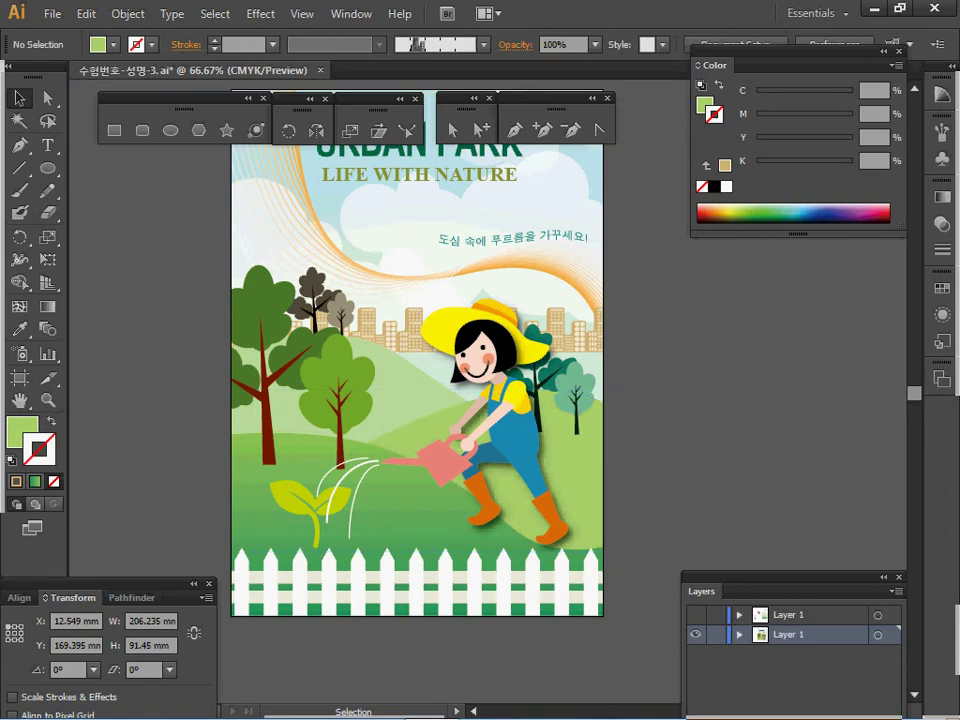
Paste the copied hill in front in the working layer and bring the dark green gradient hill to the front.
click(696, 635)
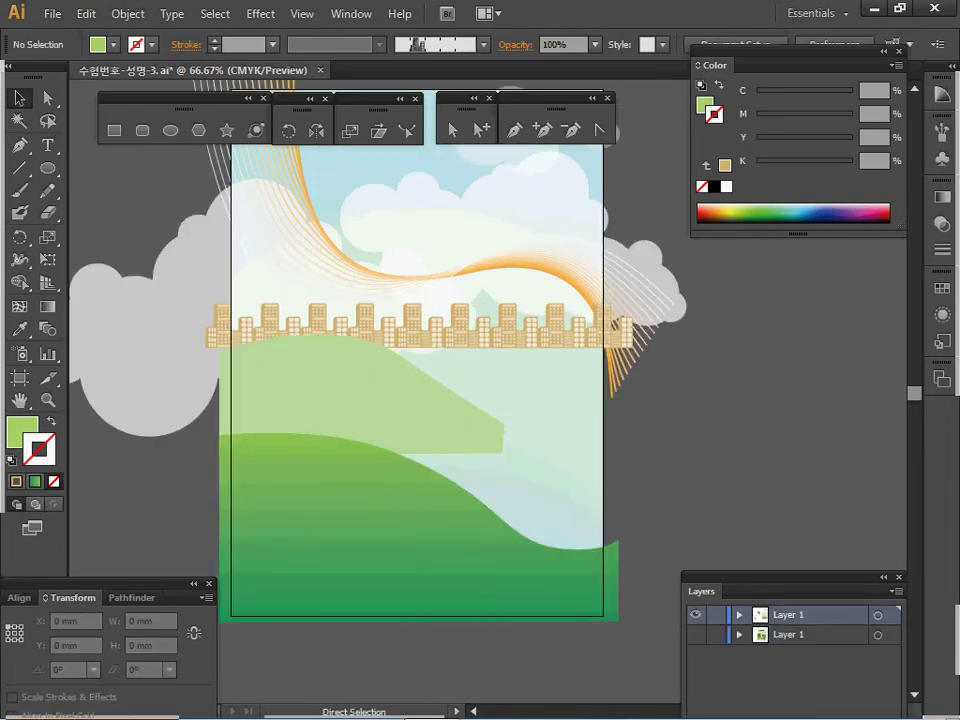
key(ctrl+f)
ctrl+click(480, 585)
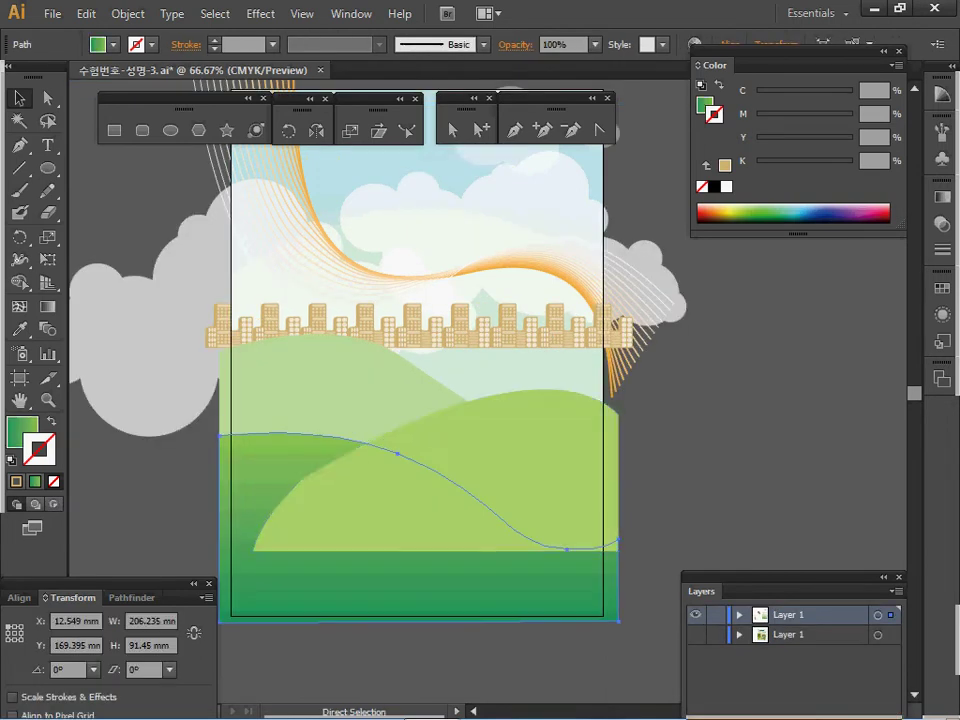
right_click(494, 293)
mouse_move(580, 562)
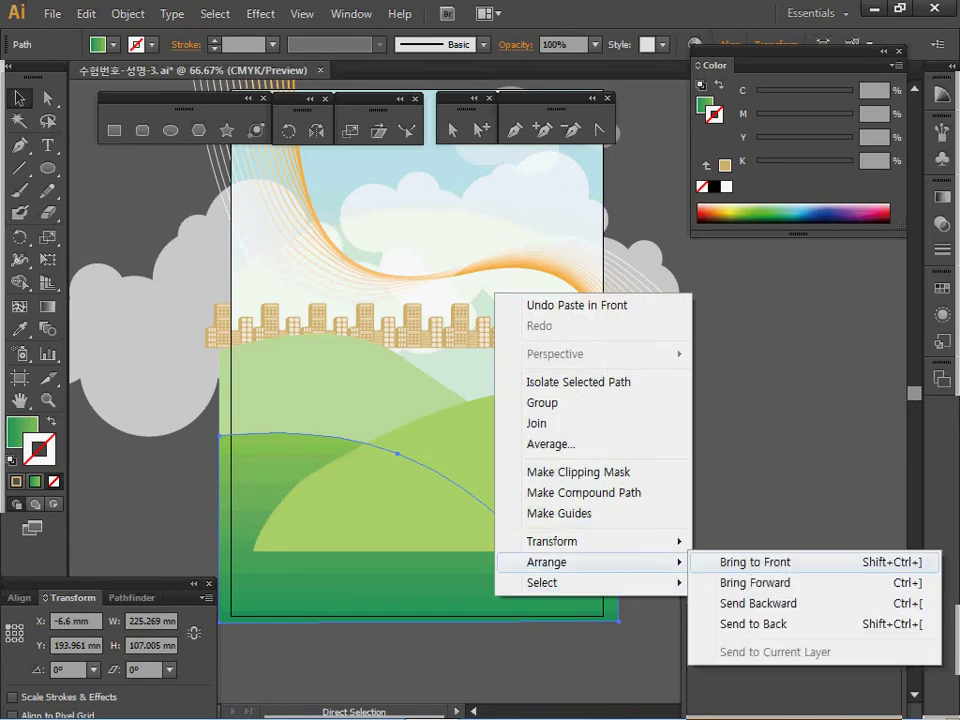
click(755, 562)
Check the fills of the three hills, including the gradient settings of the front hill, and clear the selection.
click(390, 400)
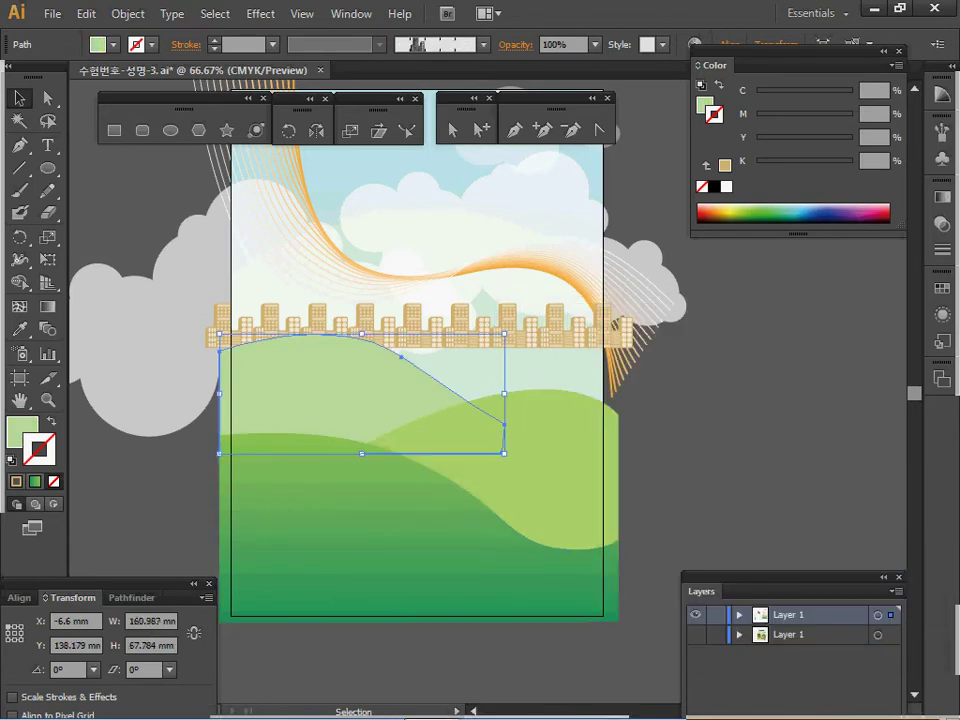
click(530, 450)
click(430, 540)
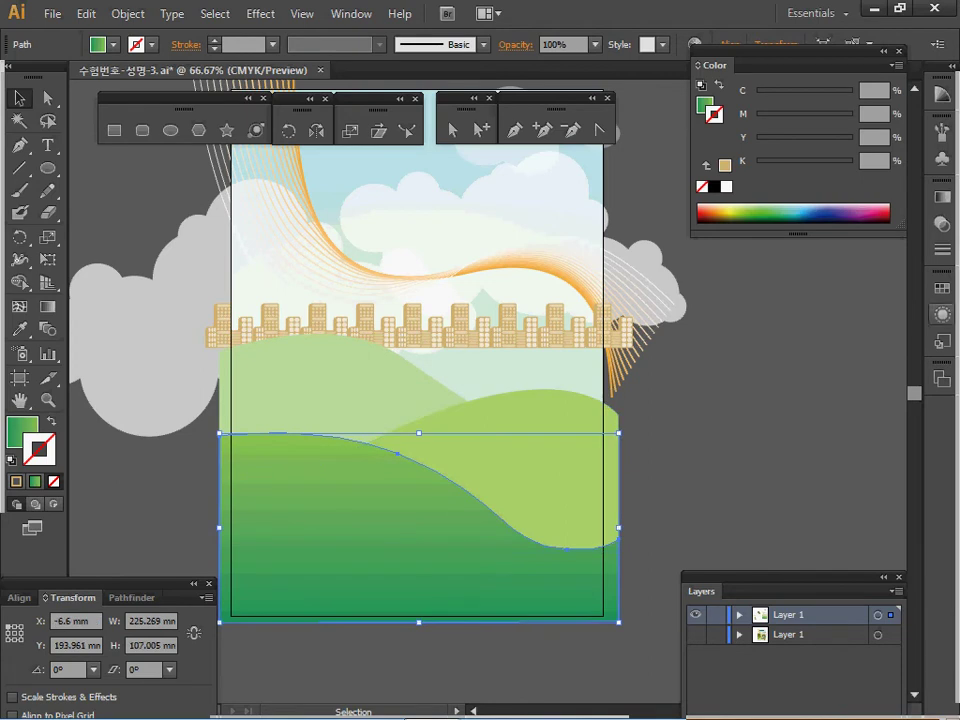
click(942, 197)
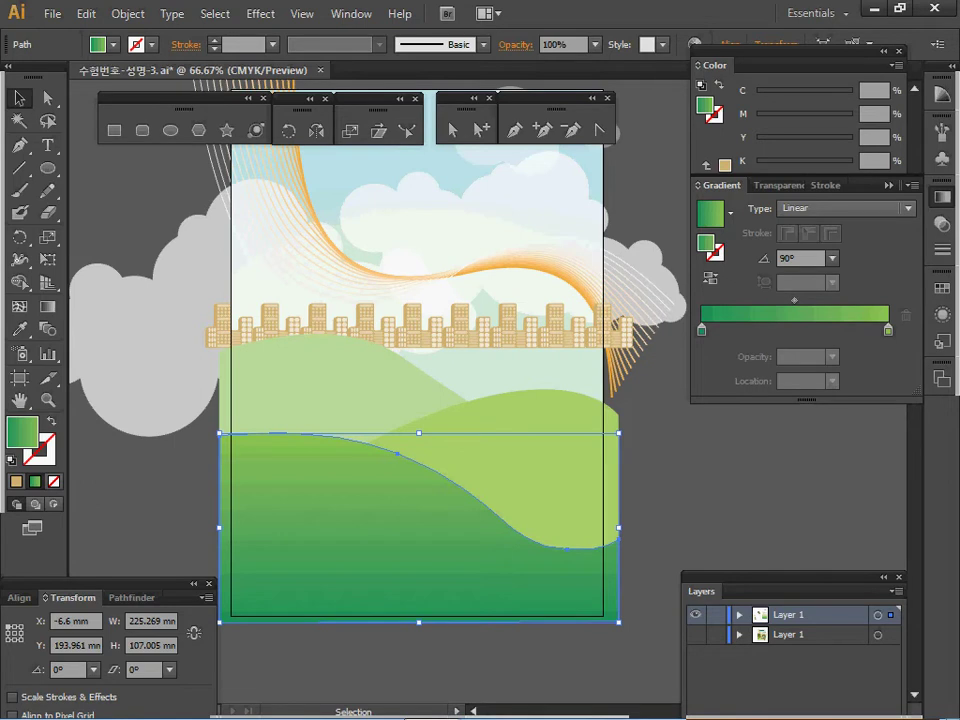
key(ctrl+F9)
key(a)
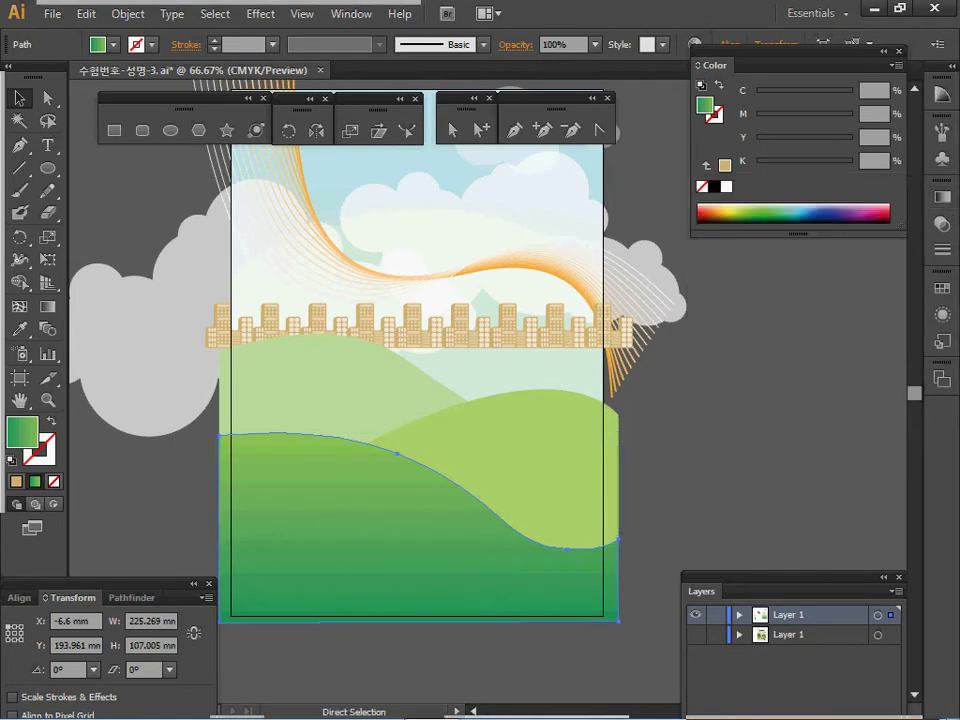
key(ctrl+shift+a)
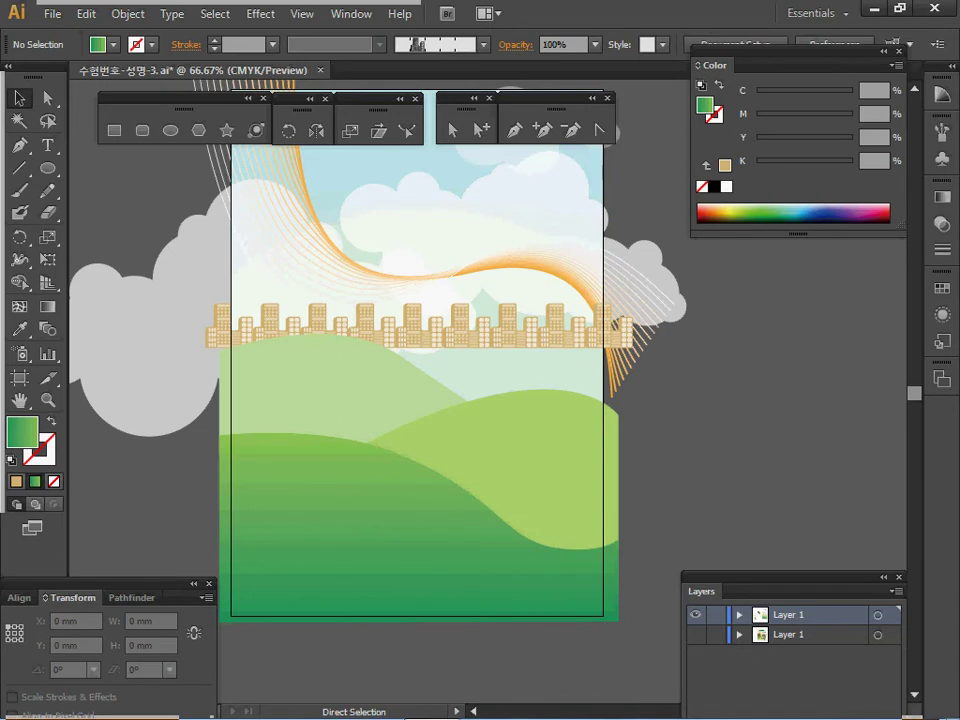
Show the working layer as outlines over the visible reference artwork, framing the white fence at the poster's bottom.
ctrl+click(696, 615)
click(696, 635)
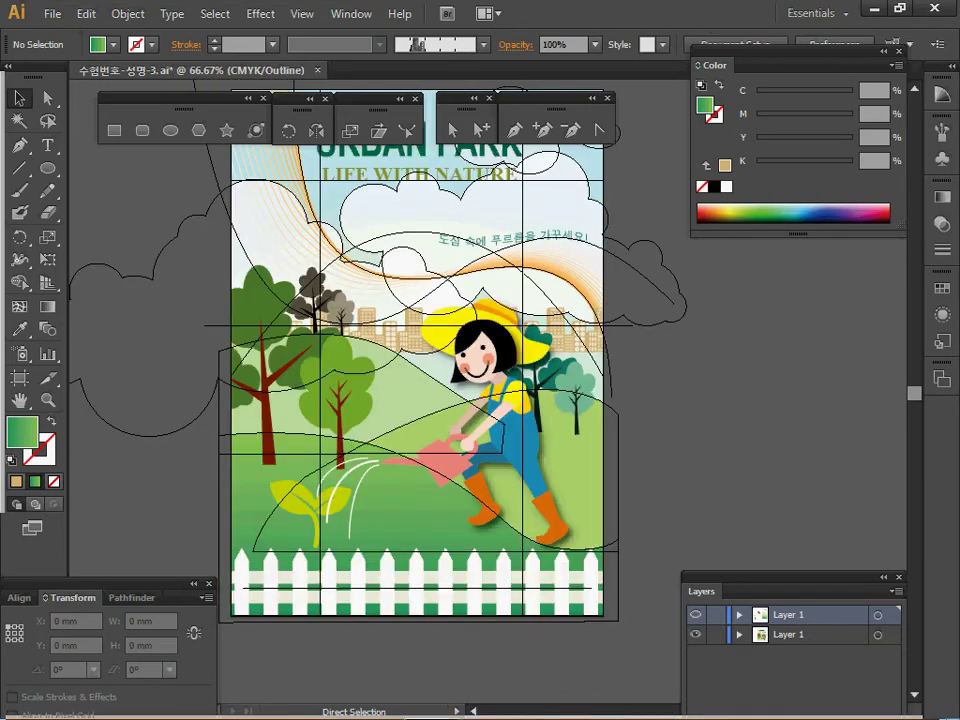
ctrl+click(454, 514)
ctrl+click(524, 496)
drag(512, 480, 641, 498)
ctrl+alt+click(624, 445)
drag(624, 445, 631, 479)
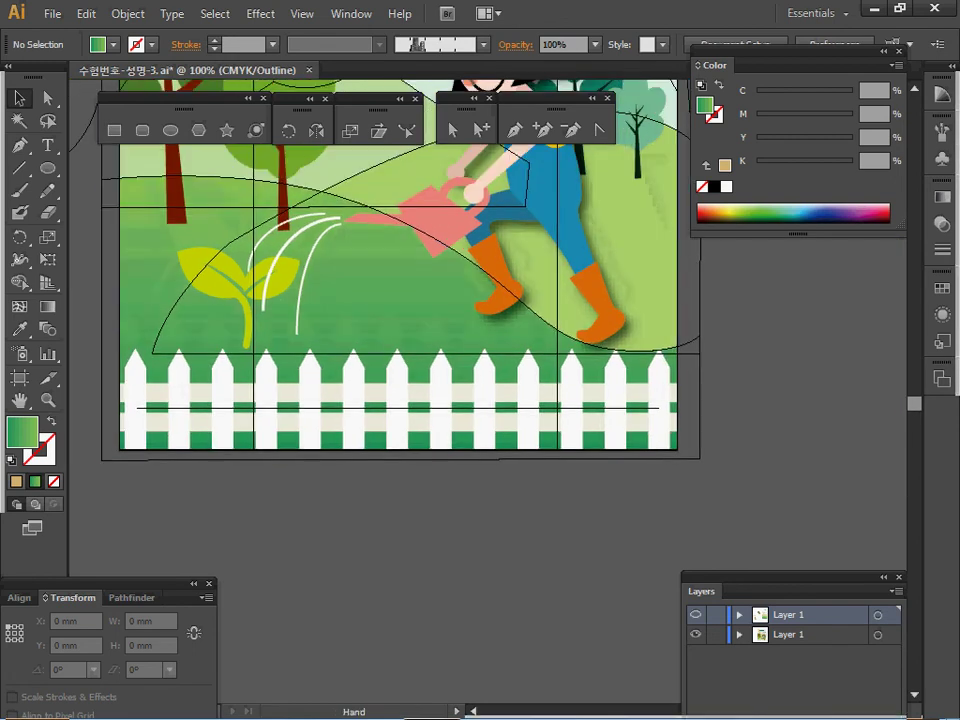
Isolate the reference clip group, select the fence's upper rail to pick up its beige fill, and exit isolation.
key(m)
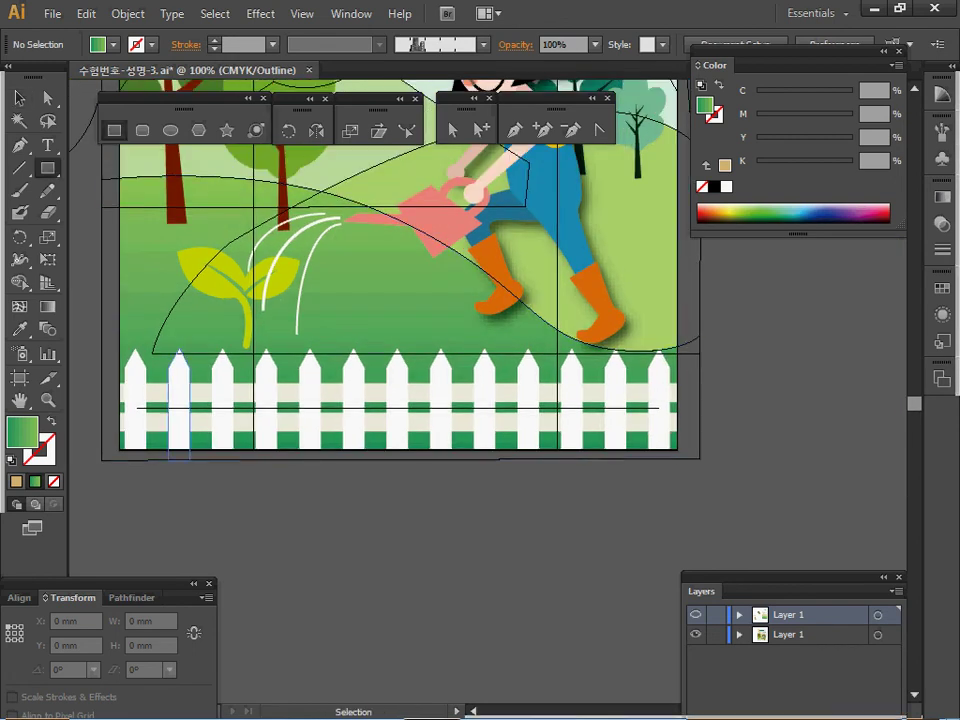
ctrl+click(158, 402)
key(ctrl+shift+a)
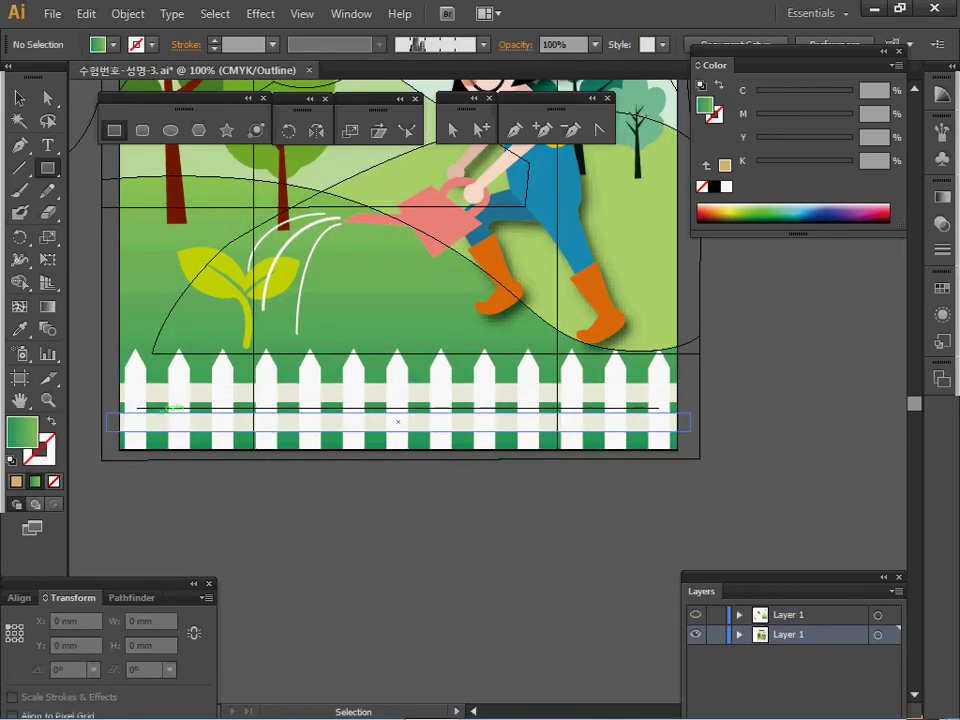
ctrl+double_click(158, 394)
ctrl+click(158, 394)
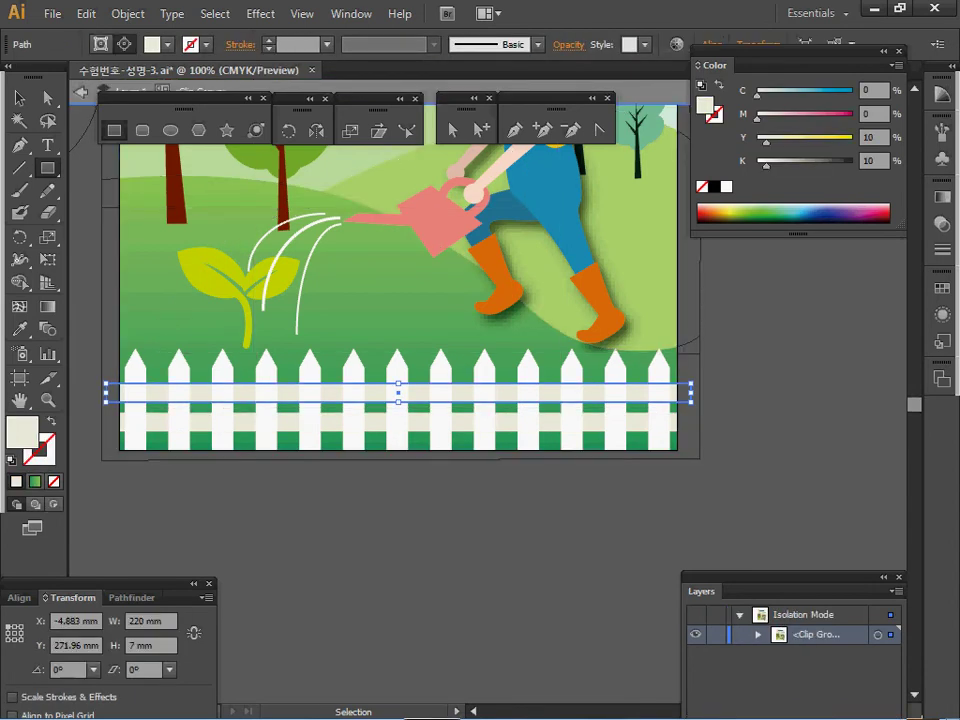
key(ctrl+shift+a)
key(Escape)
key(ctrl+y)
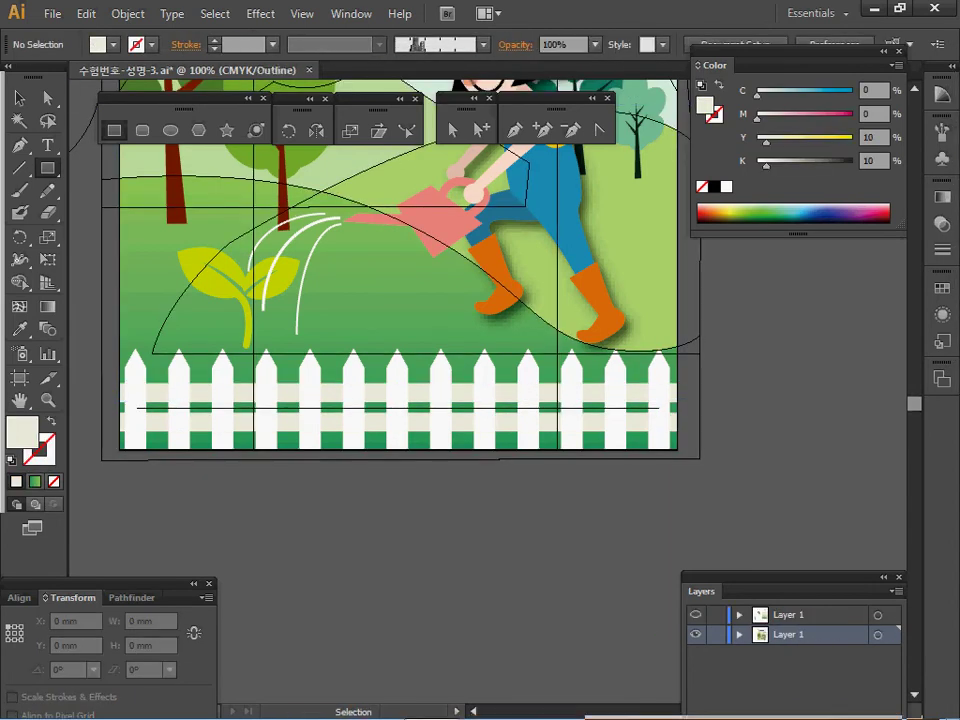
Lock the reference layer and make the working layer active.
ctrl+click(695, 634)
ctrl+click(695, 634)
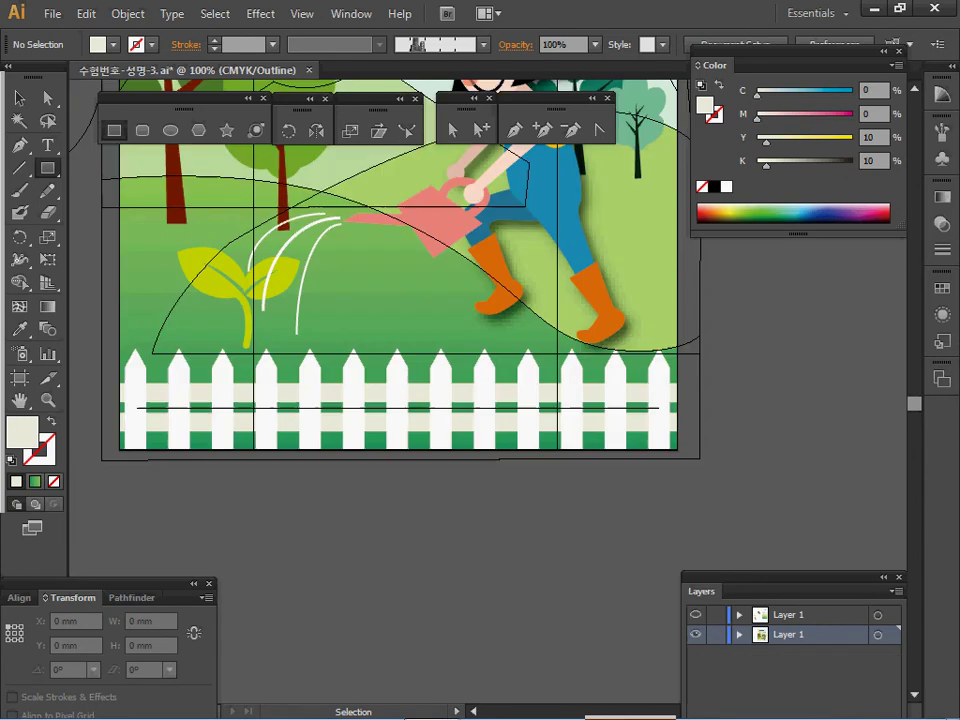
click(716, 634)
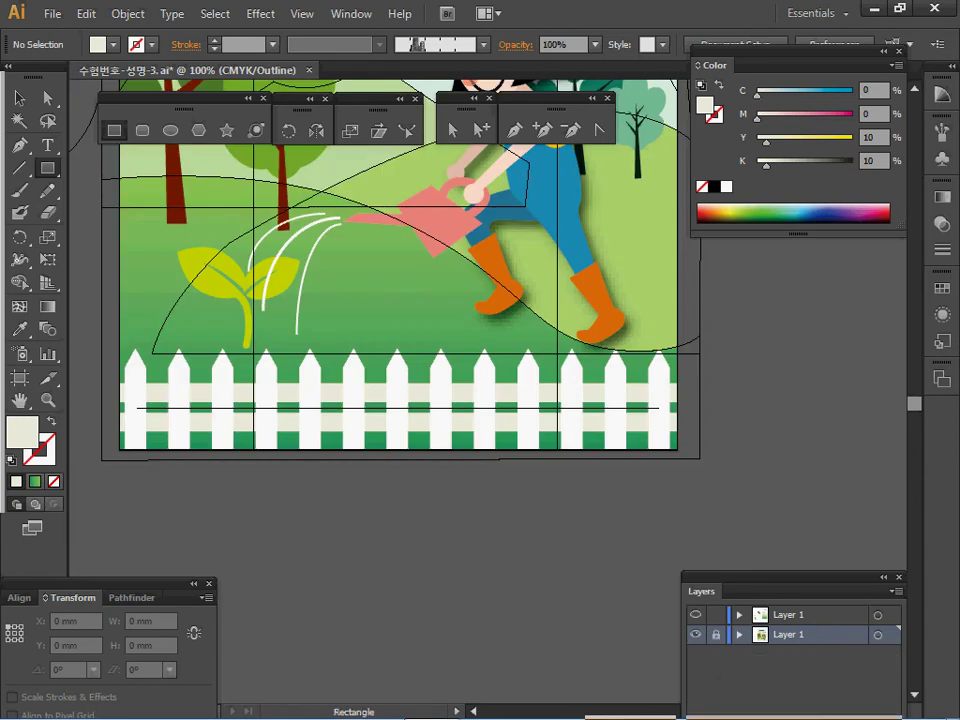
click(800, 615)
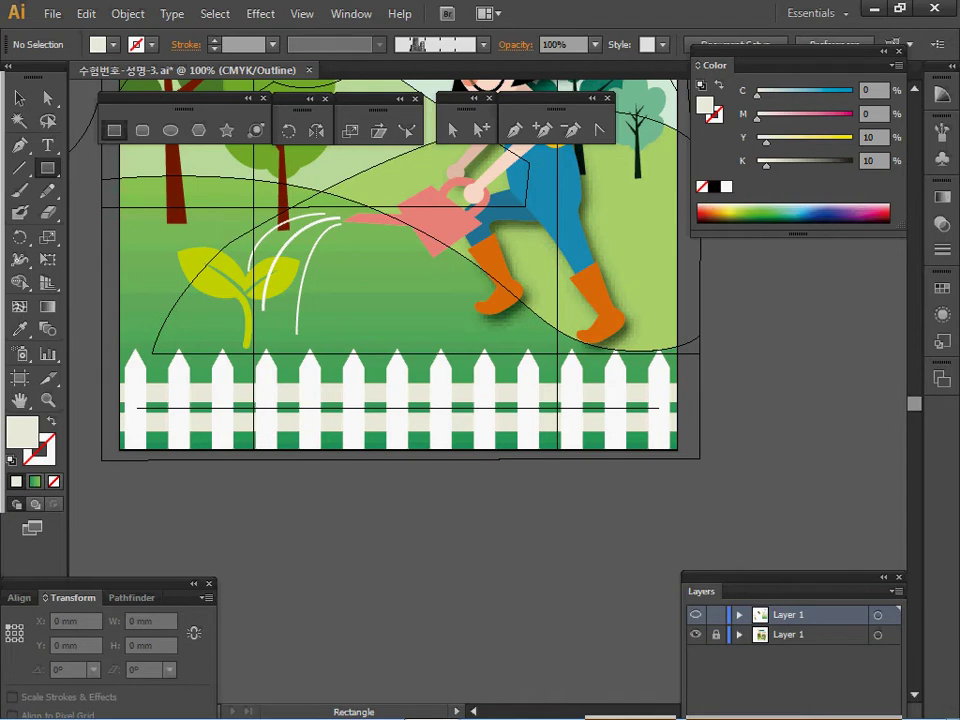
Create a 220 × 7 mm rectangle over the fence's upper rail and nudge it up to match the reference.
click(336, 348)
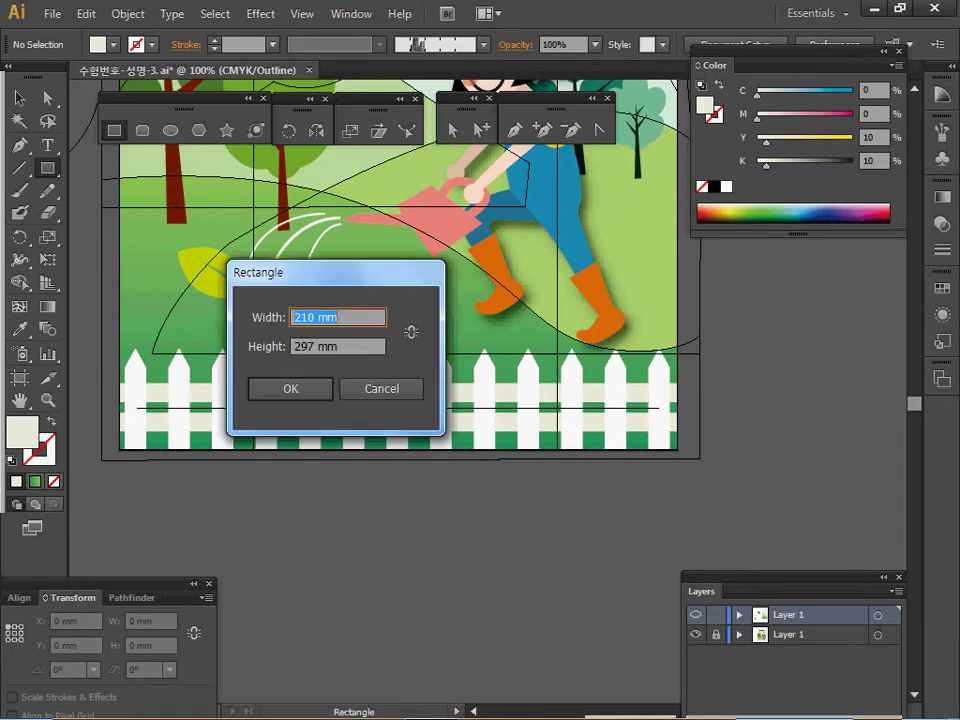
text(220)
key(Tab)
text(7)
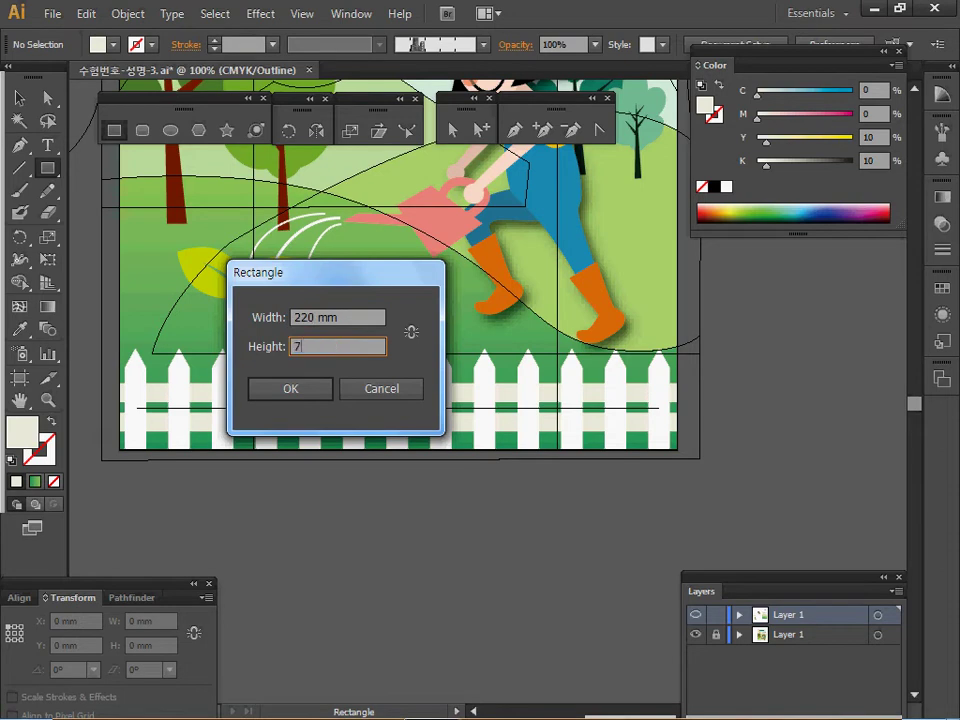
key(Return)
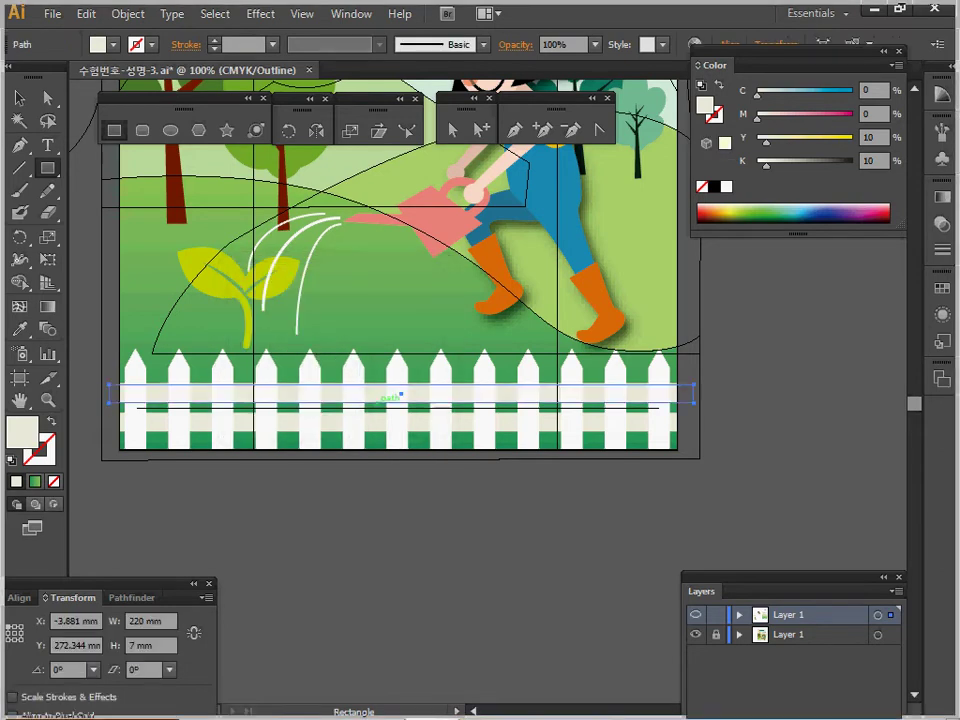
key(Up)
Duplicate the rail rectangle straight down about 10 mm onto the fence's lower rail and clear the selection.
key(ctrl+c)
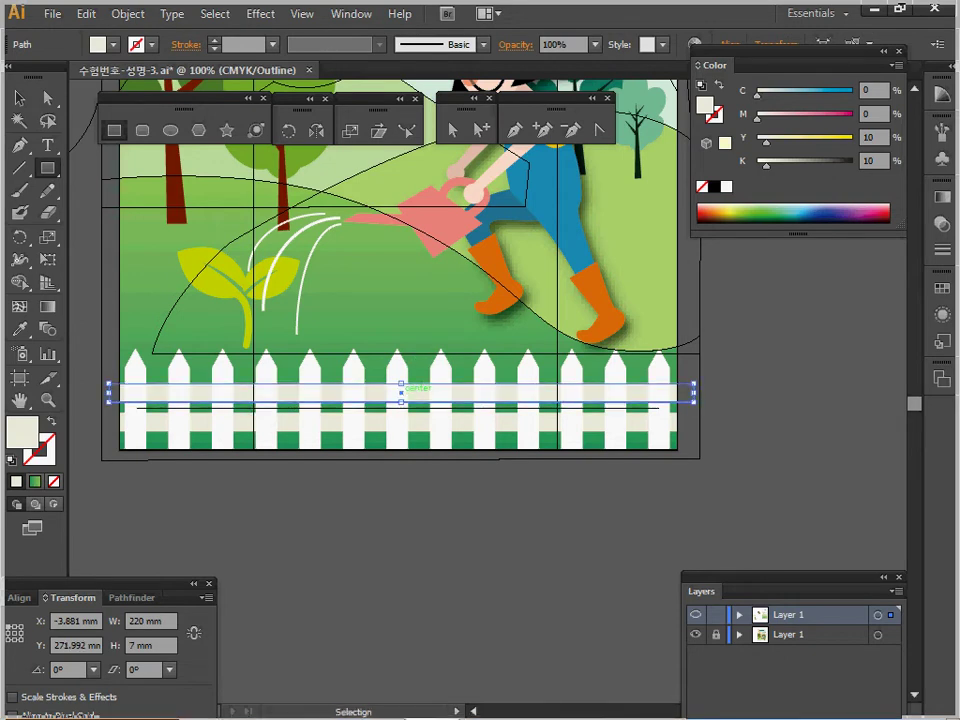
drag(401, 392, 401, 417)
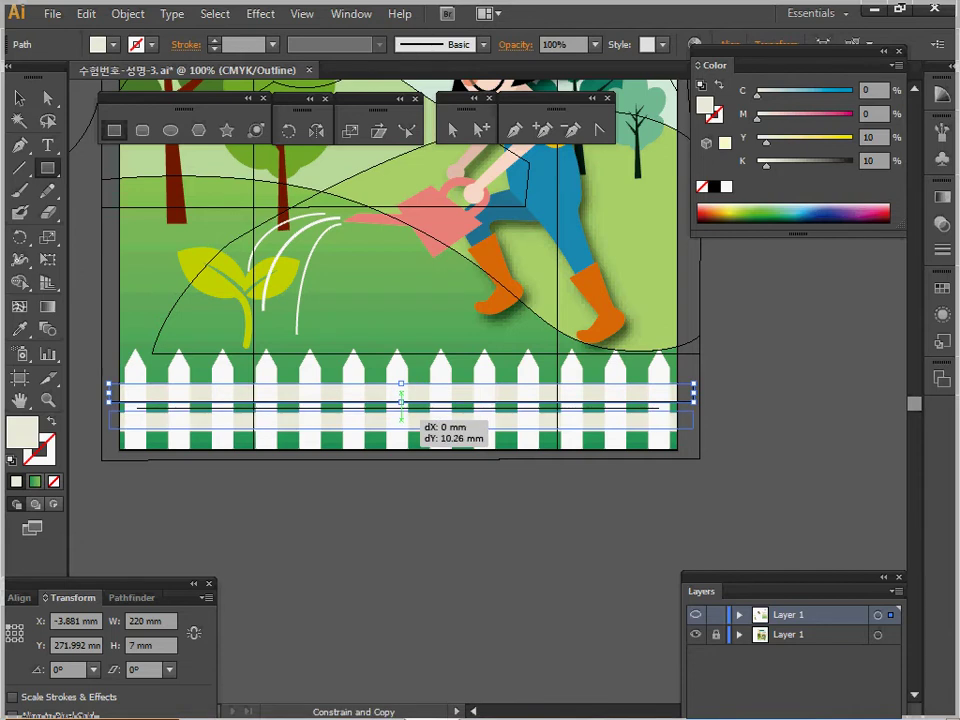
drag(401, 419, 401, 420)
key(ctrl+shift+a)
Create an 8 × 35 mm rectangle from the leftmost picket's upper-left shoulder and fill it white.
ctrl+click(252, 417)
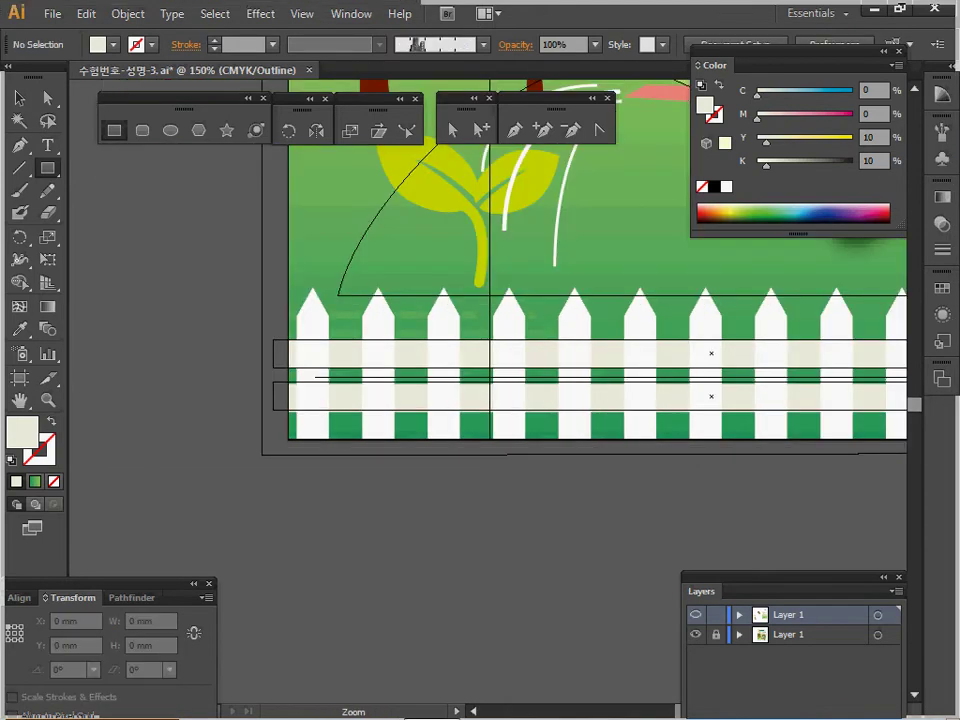
key(ctrl+plus)
key(ctrl+plus)
key(ctrl+plus)
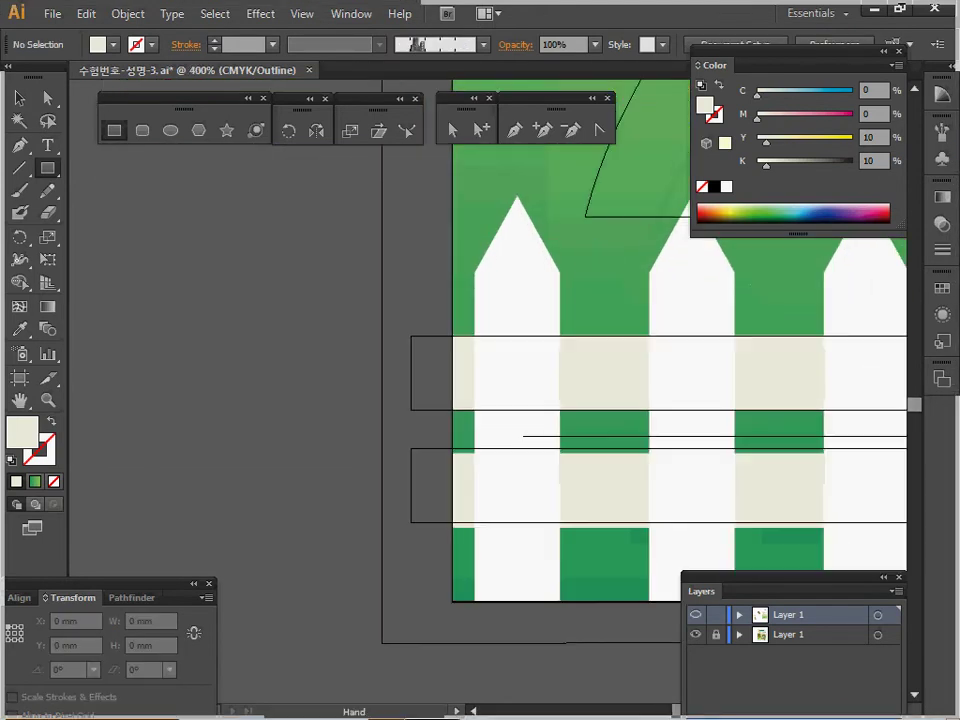
drag(480, 400, 435, 391)
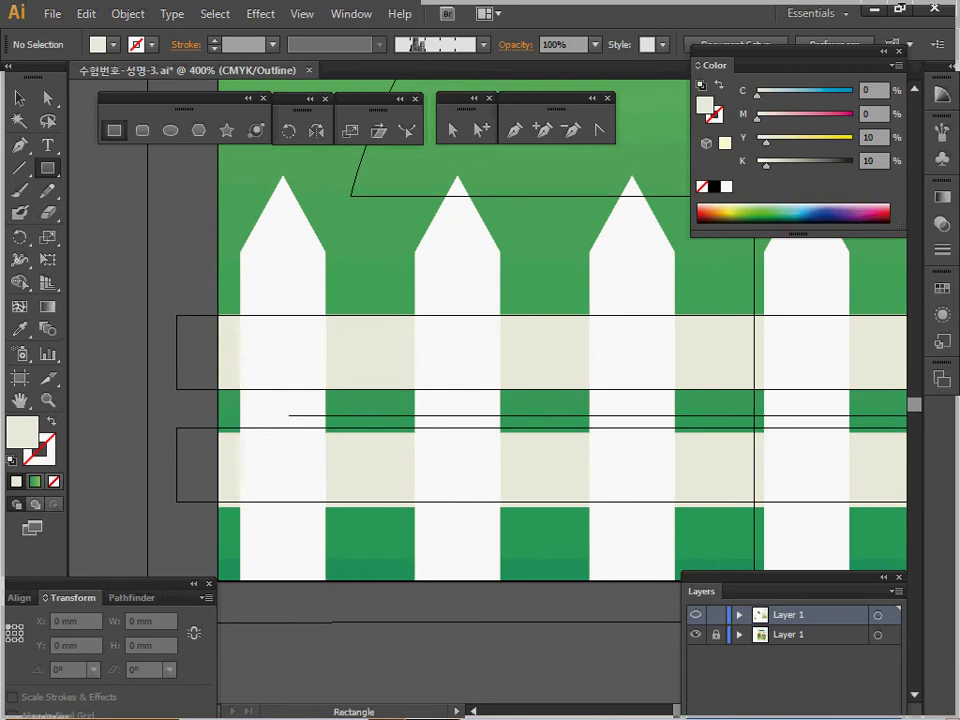
click(240, 249)
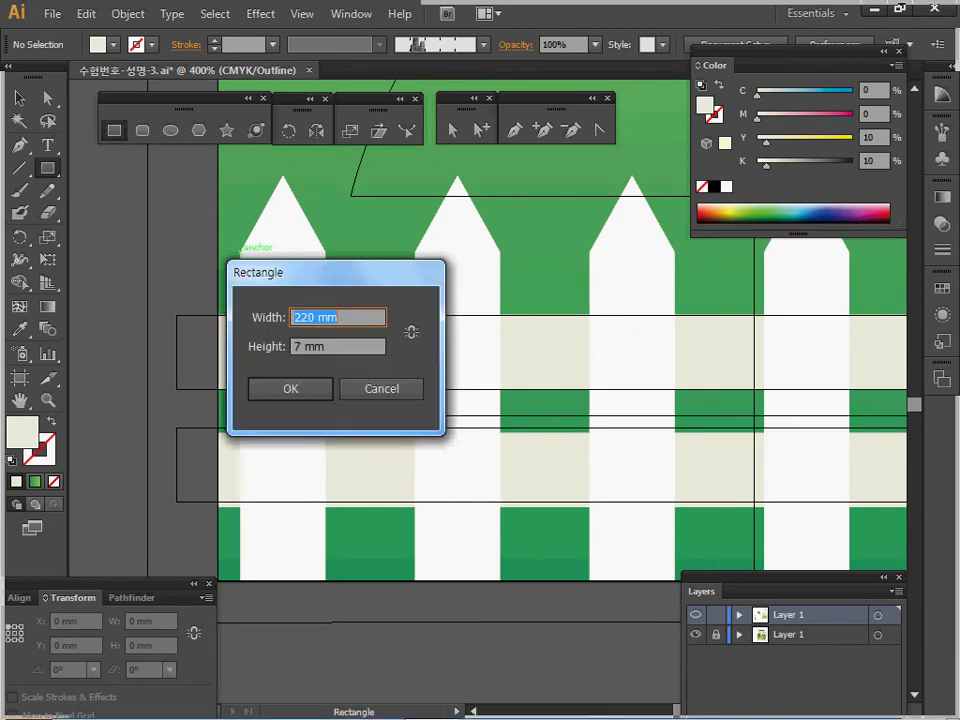
text(8)
key(Tab)
text(35)
key(Return)
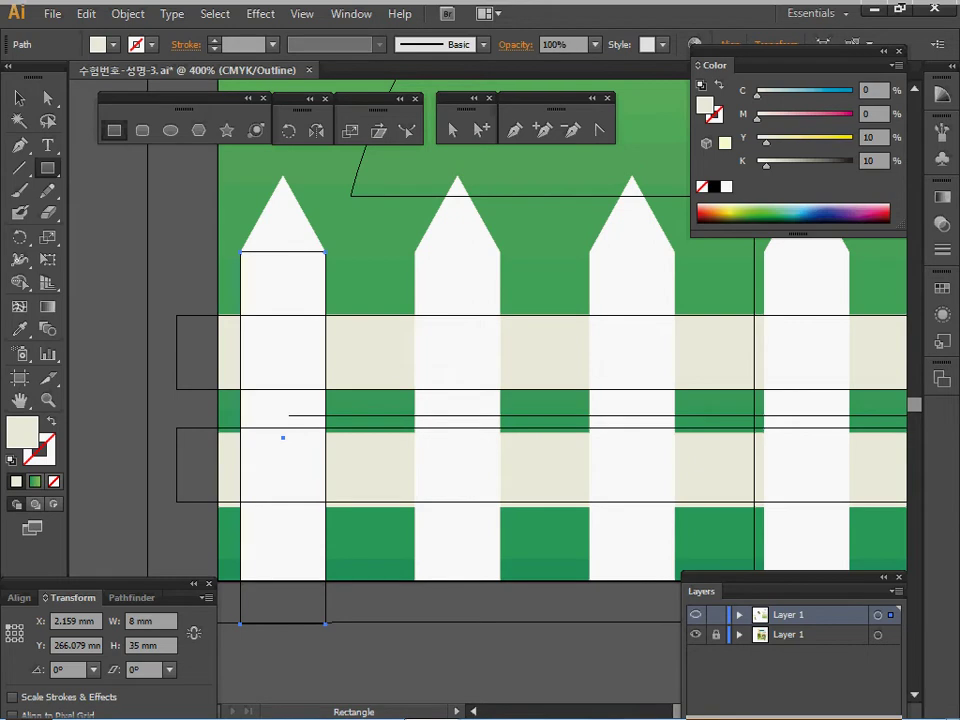
click(727, 187)
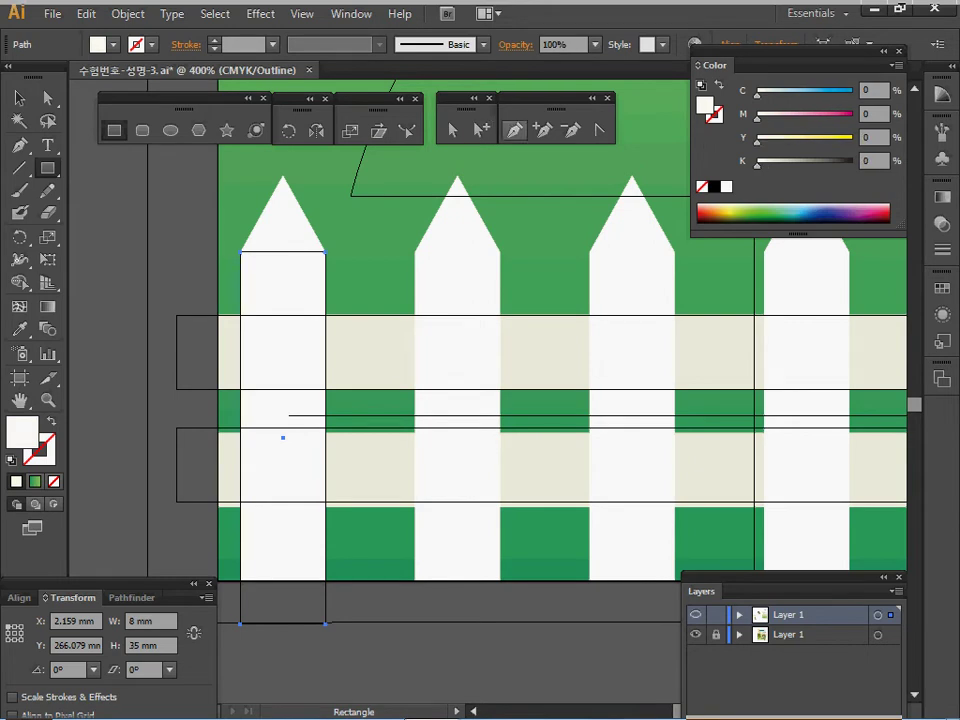
Add an anchor point midway along the picket rectangle's top edge and raise it about 7 mm to form the pointed tip.
key(plus)
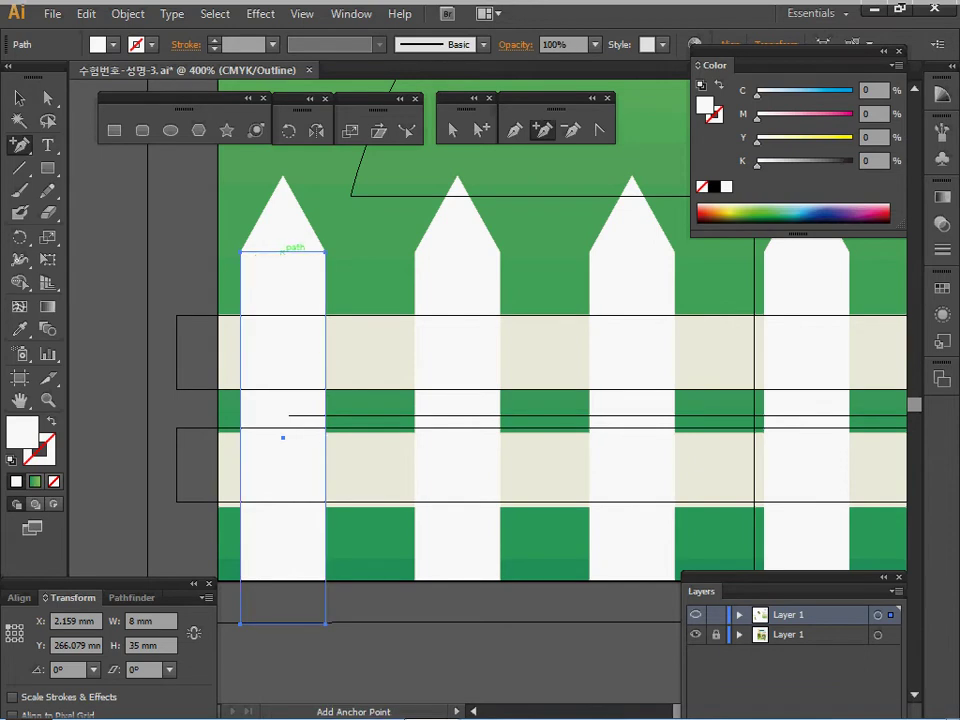
click(283, 251)
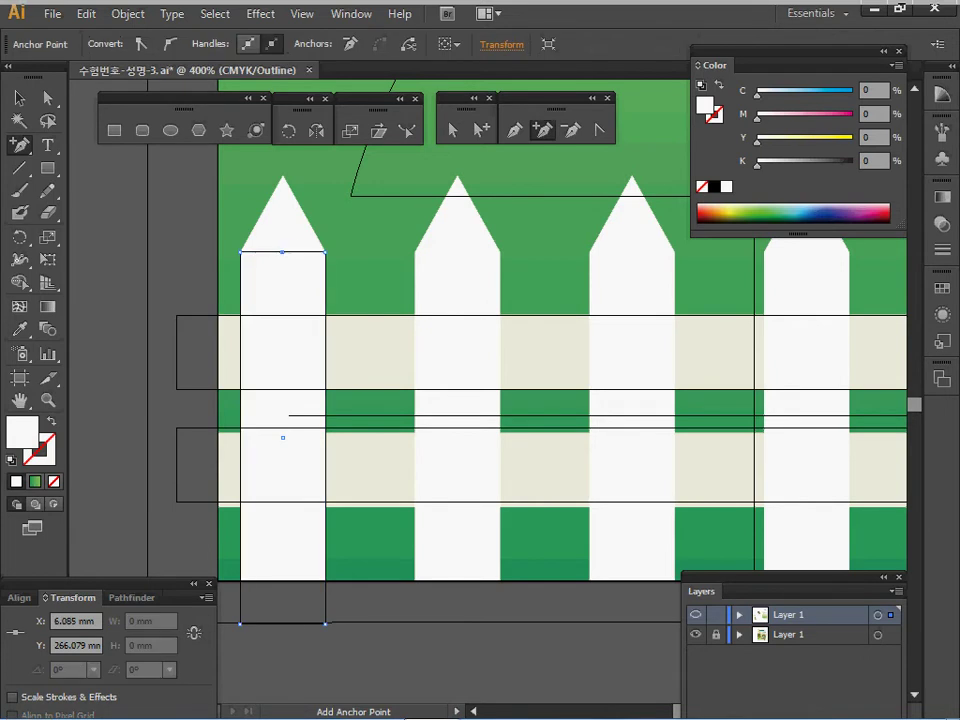
key(shift+Up)
key(shift+Up)
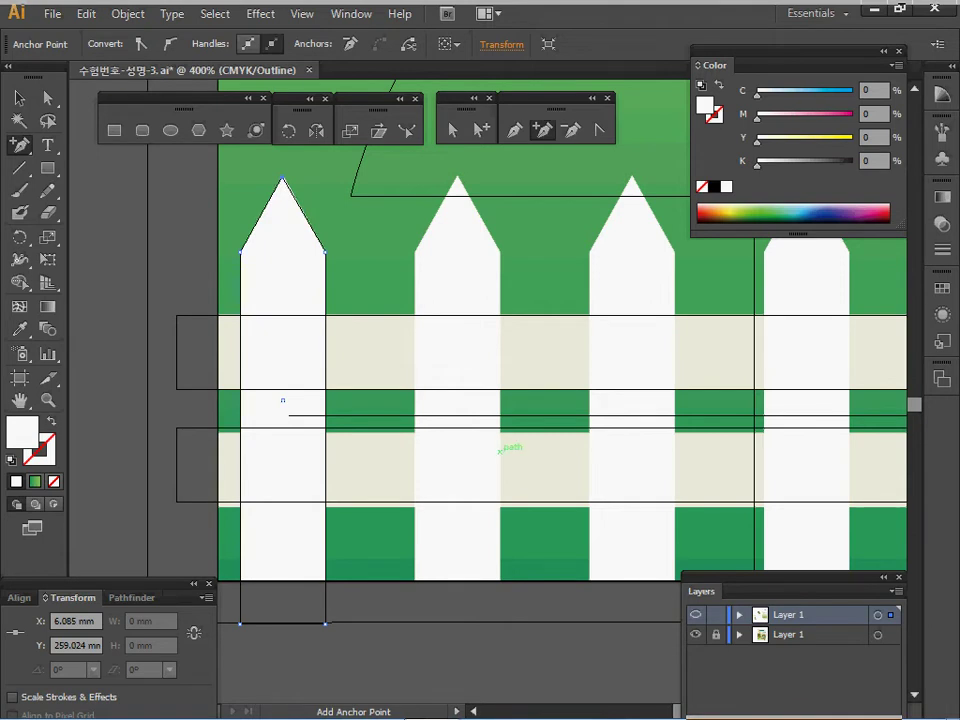
Duplicate the picket about 197 mm straight across to the far right end of the fence rails.
key(ctrl+y)
key(ctrl+minus)
ctrl+alt+click(491, 445)
ctrl+alt+click(491, 445)
ctrl+alt+click(491, 445)
drag(491, 445, 230, 618)
key(ctrl+y)
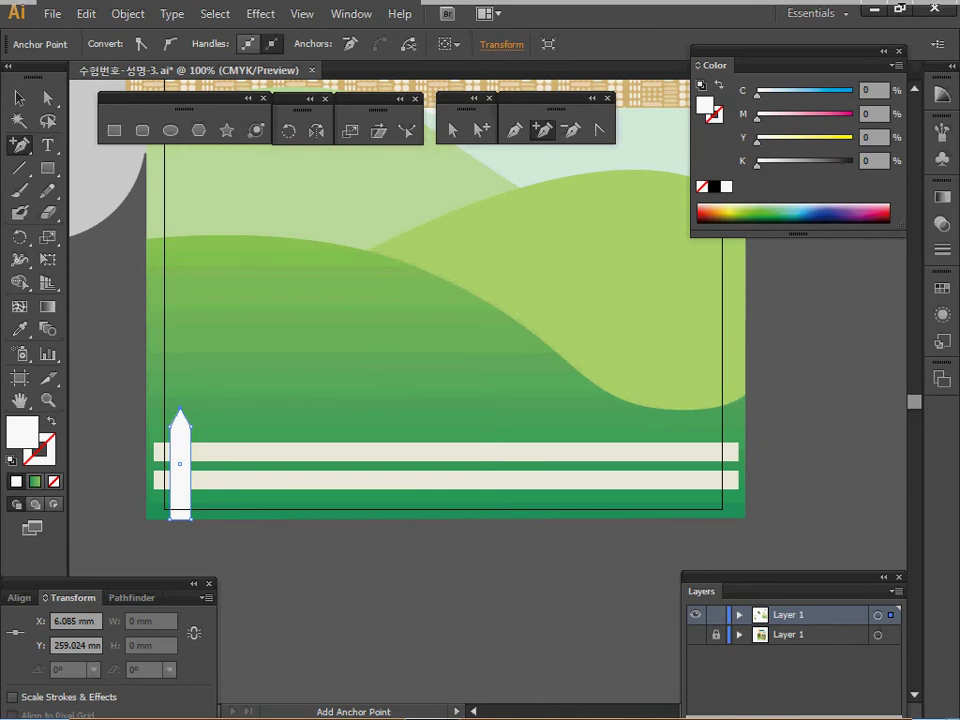
click(19, 98)
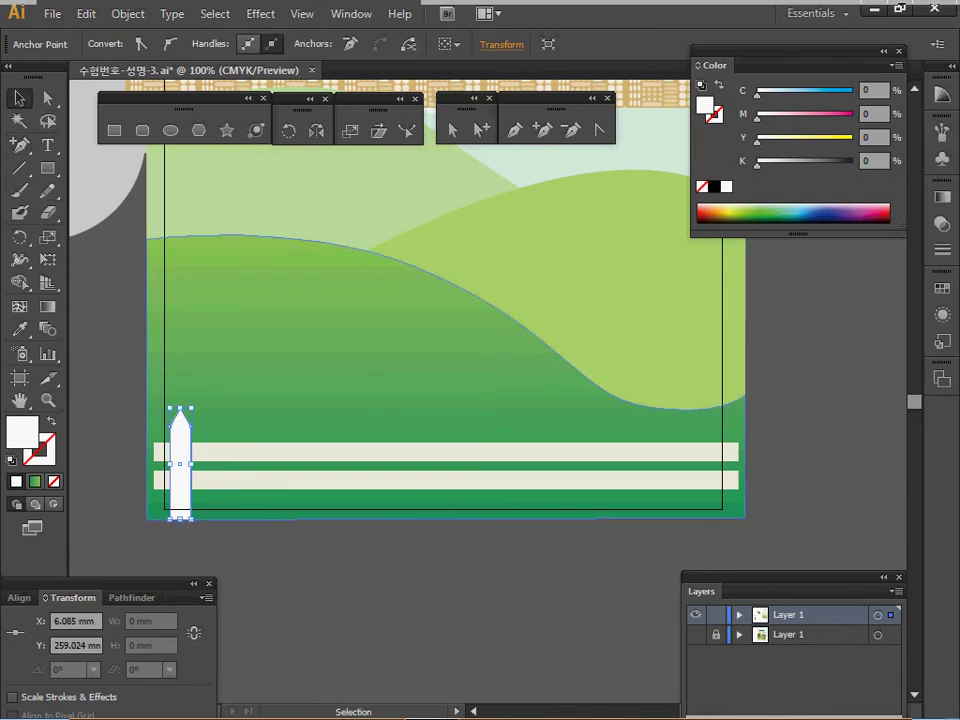
drag(180, 463, 707, 465)
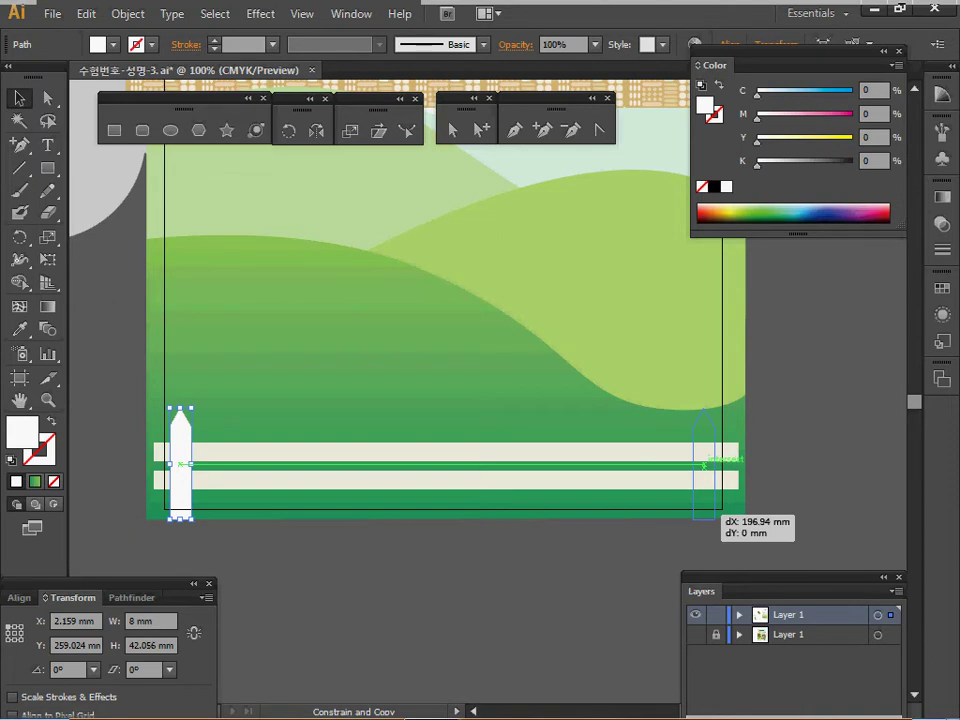
drag(707, 465, 707, 465)
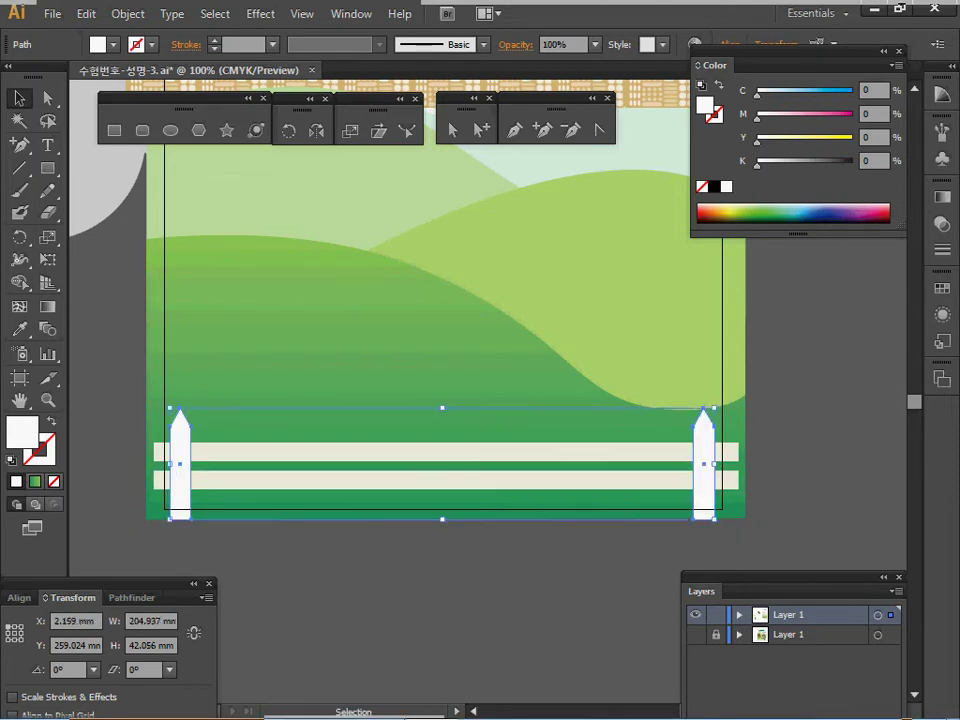
Select the two end pickets together and make a blend between them.
shift+click(180, 464)
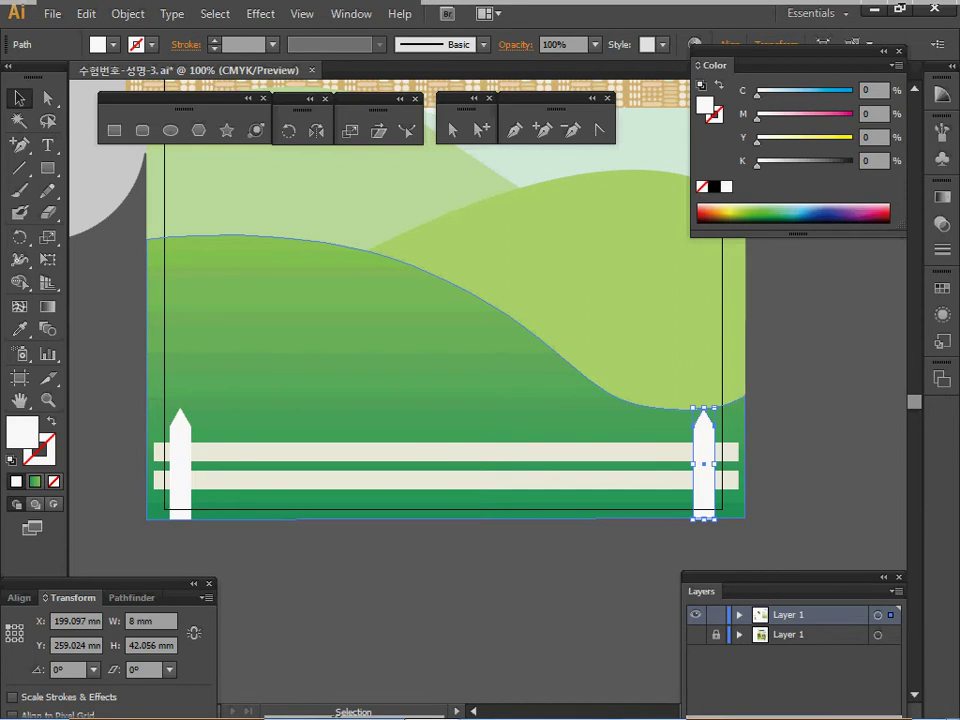
shift+click(180, 440)
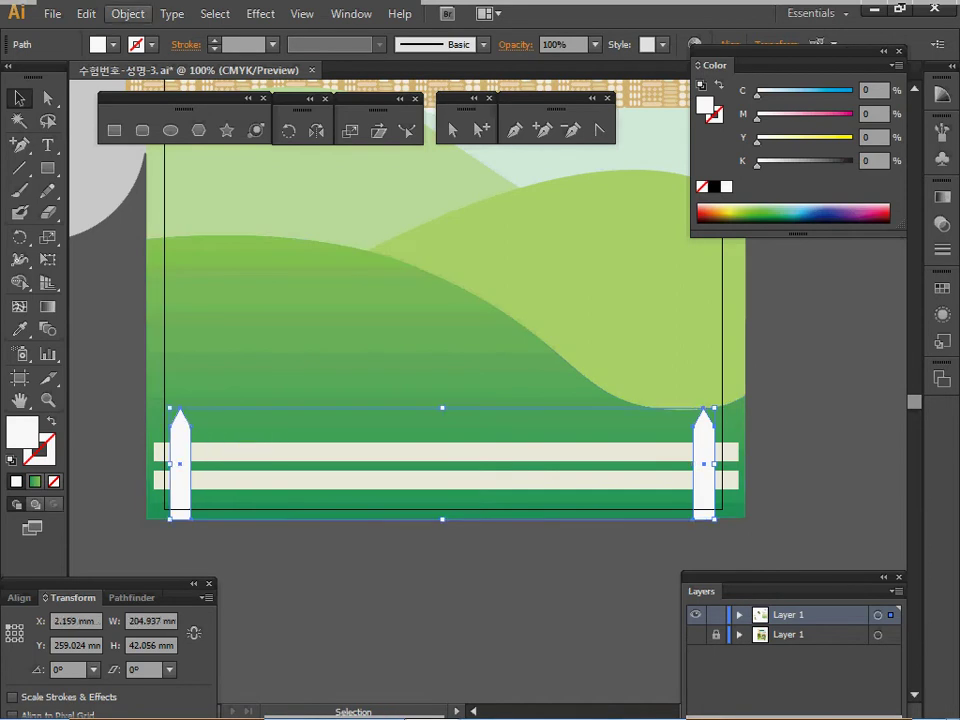
click(128, 14)
mouse_move(200, 415)
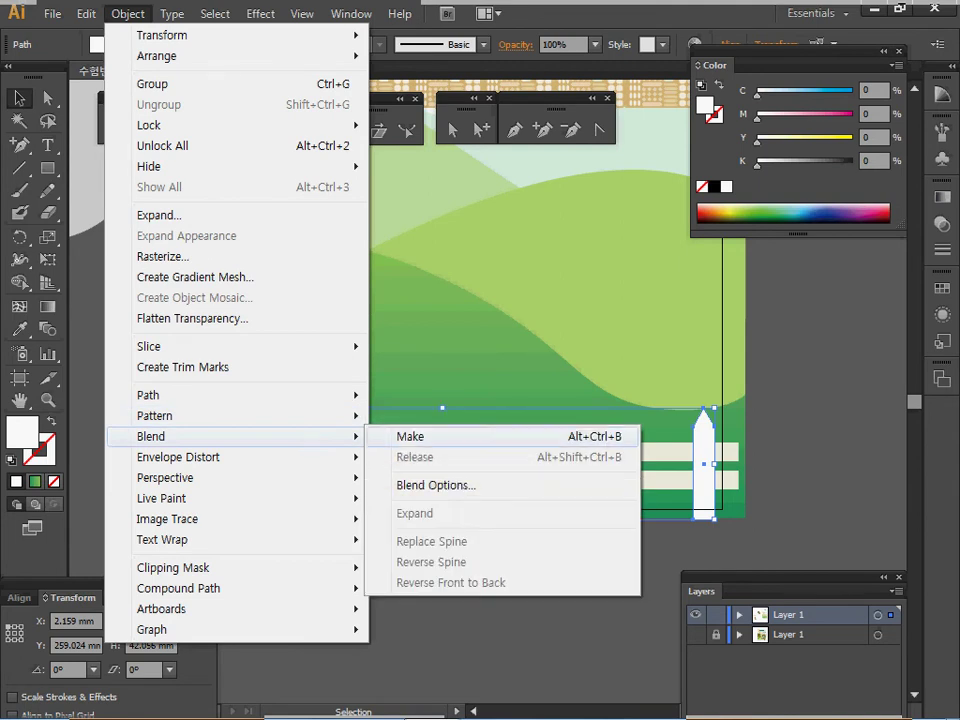
click(430, 437)
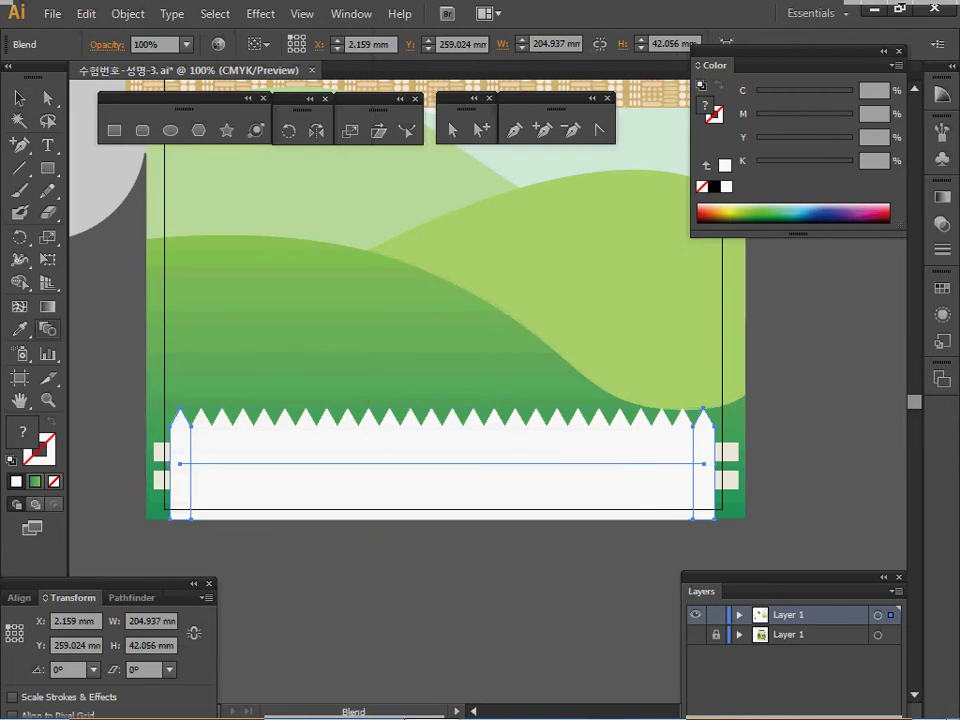
Set the picket blend's spacing to Specified Steps with 11 steps.
double_click(47, 329)
click(449, 408)
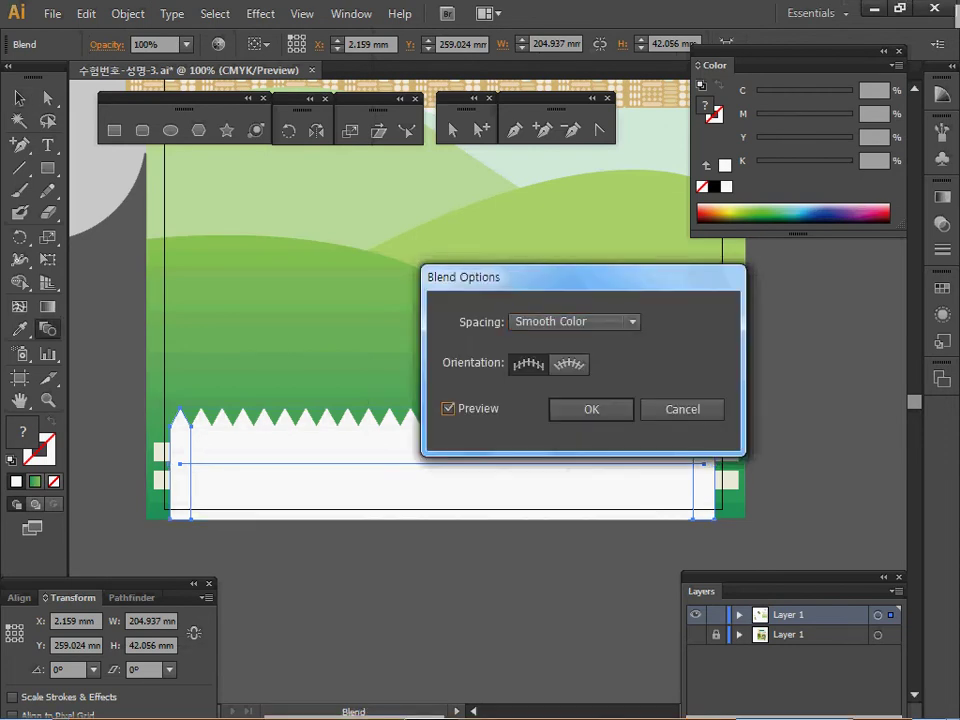
click(575, 322)
click(569, 362)
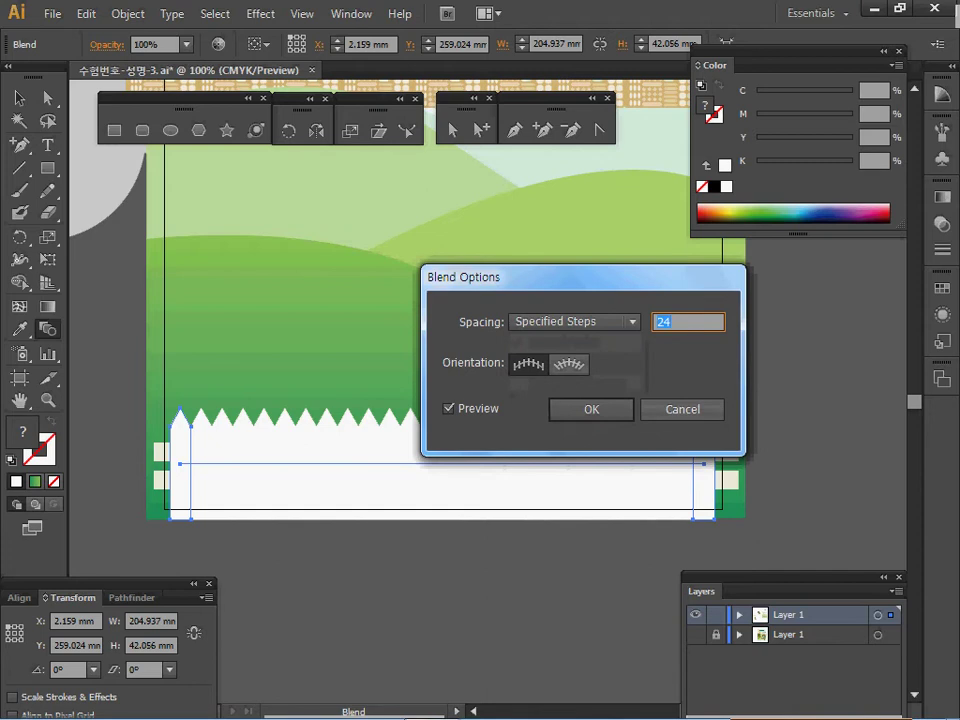
text(11)
key(Tab)
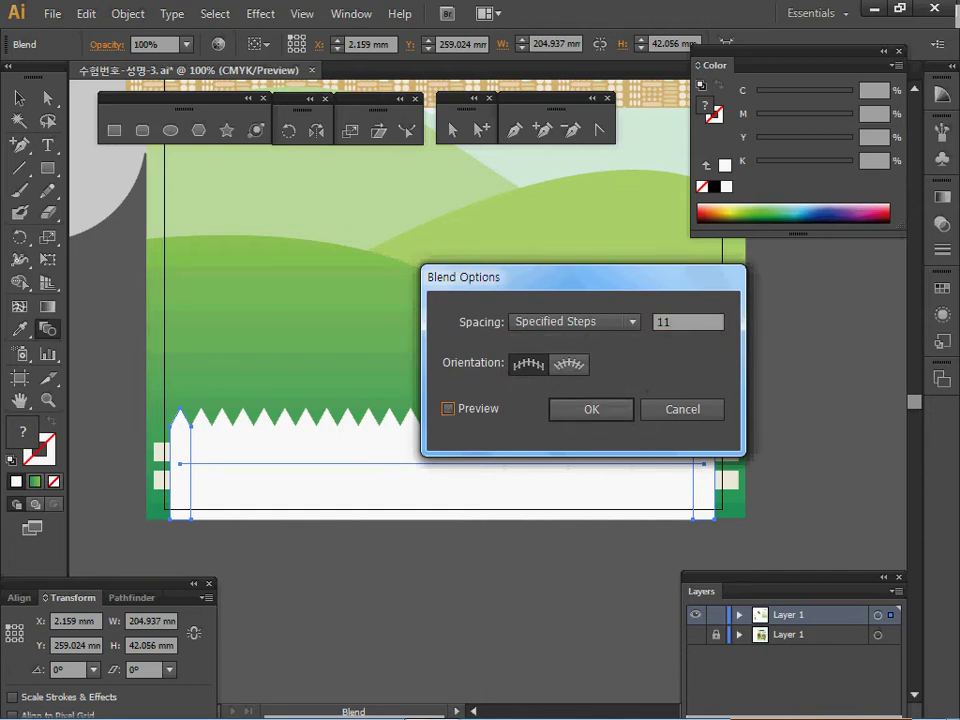
key(Return)
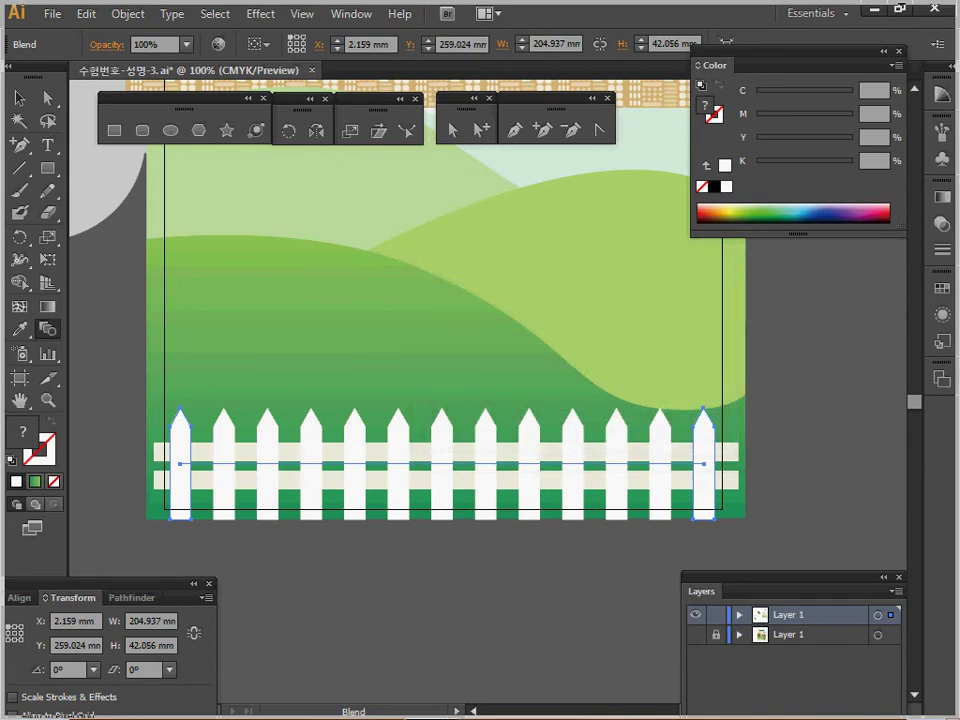
Expand the picket blend into individual shapes and save the document.
click(128, 14)
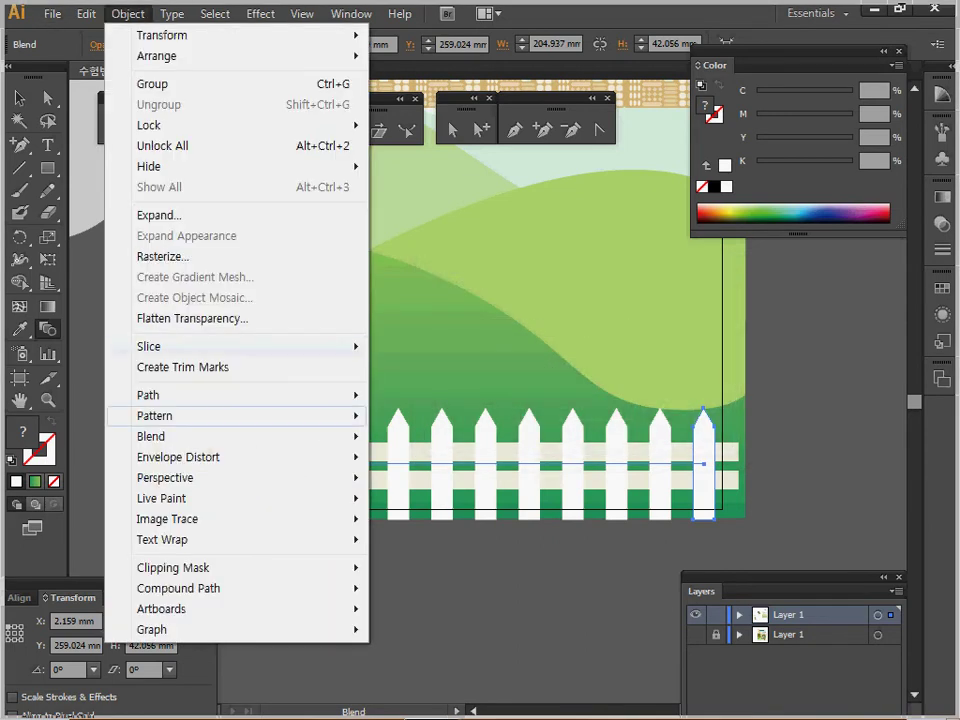
mouse_move(250, 436)
click(396, 512)
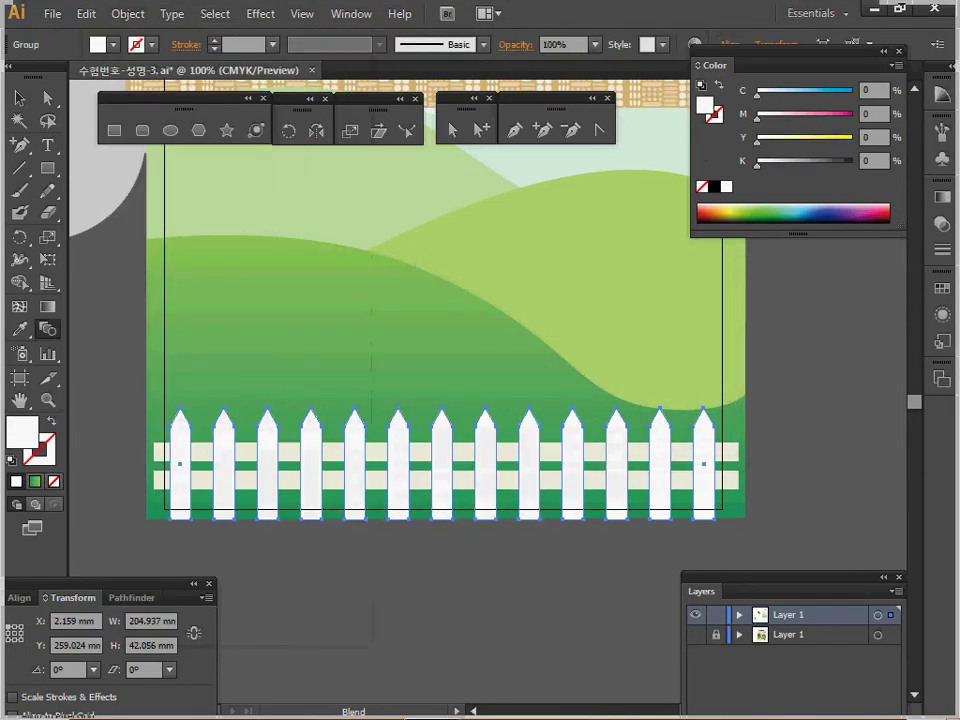
key(v)
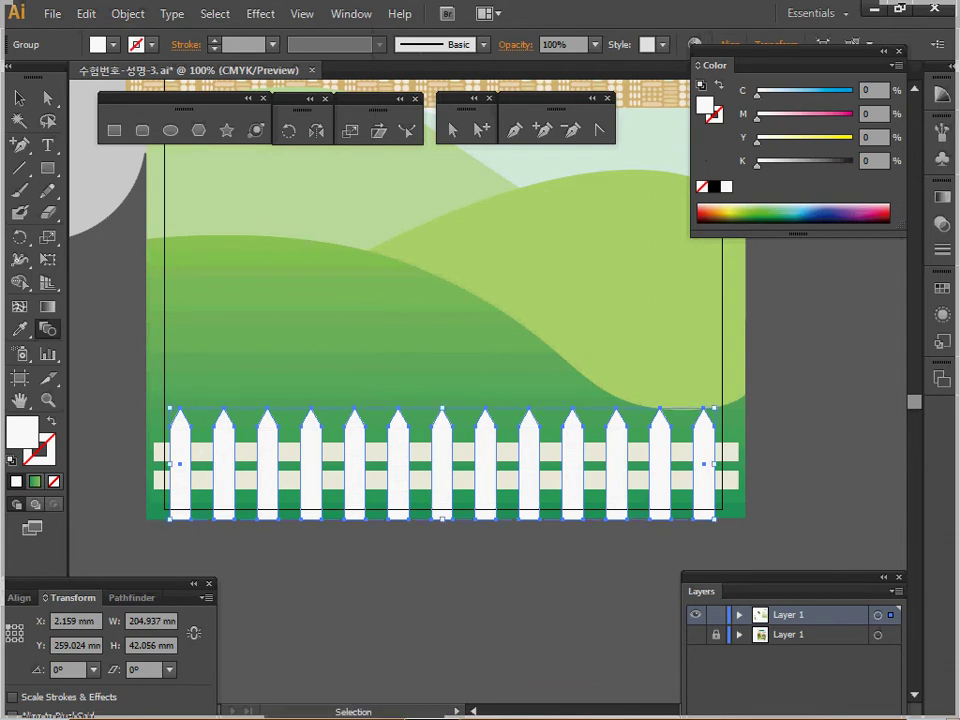
key(ctrl+s)
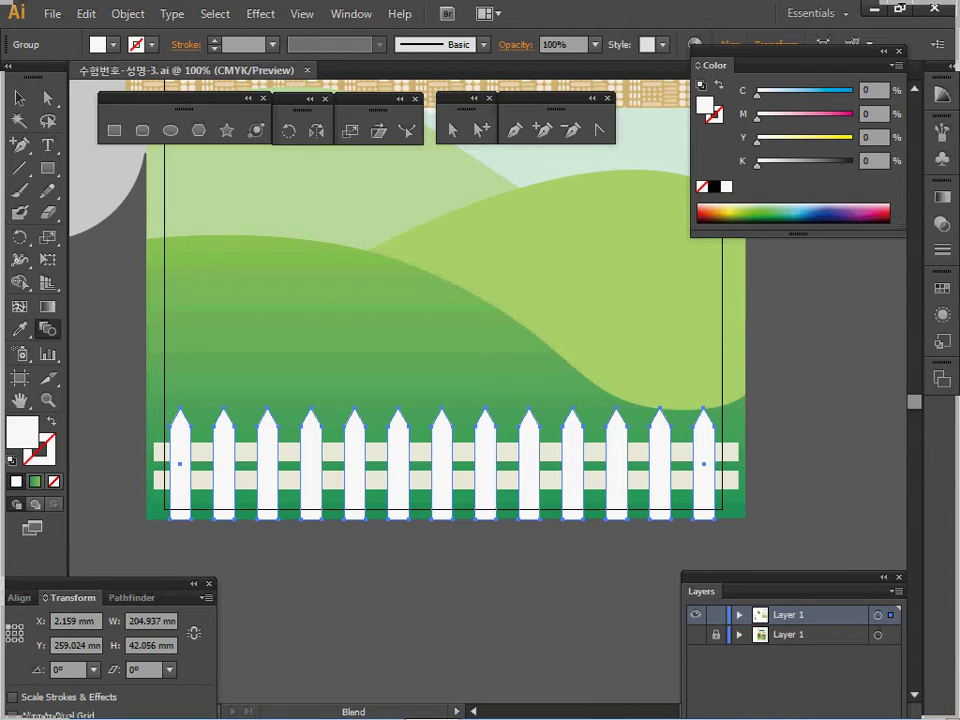
Move the loose dark green ellipse beside the large tree onto its top foliage's upper-left lobe and tilt it to match.
key(space)
drag(230, 362, 502, 524)
drag(285, 260, 490, 501)
drag(282, 225, 504, 443)
ctrl+click(392, 400)
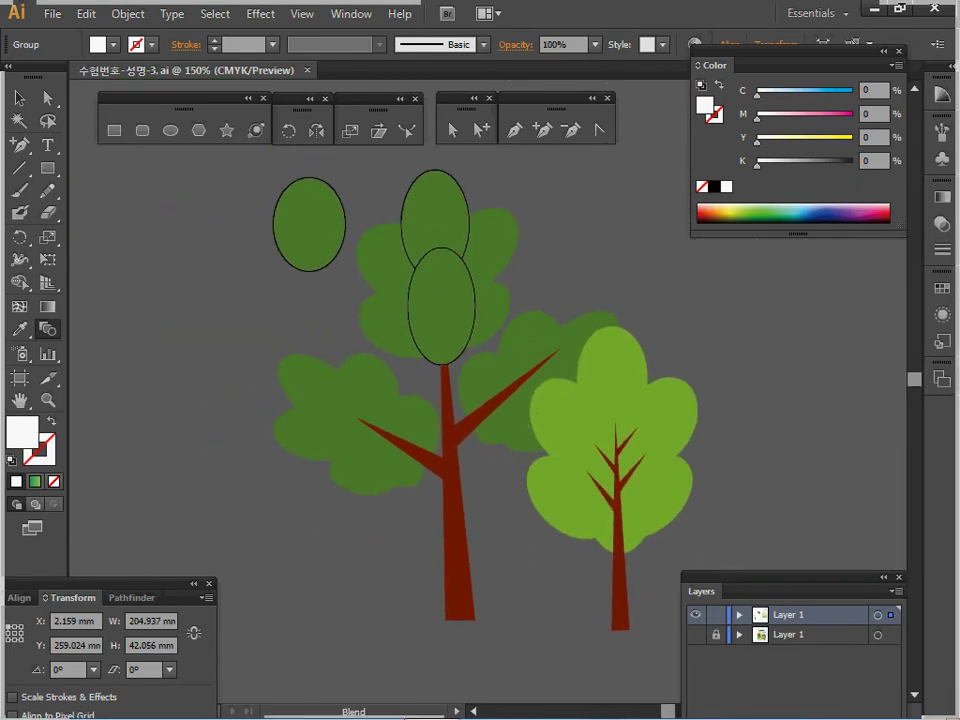
ctrl+click(434, 225)
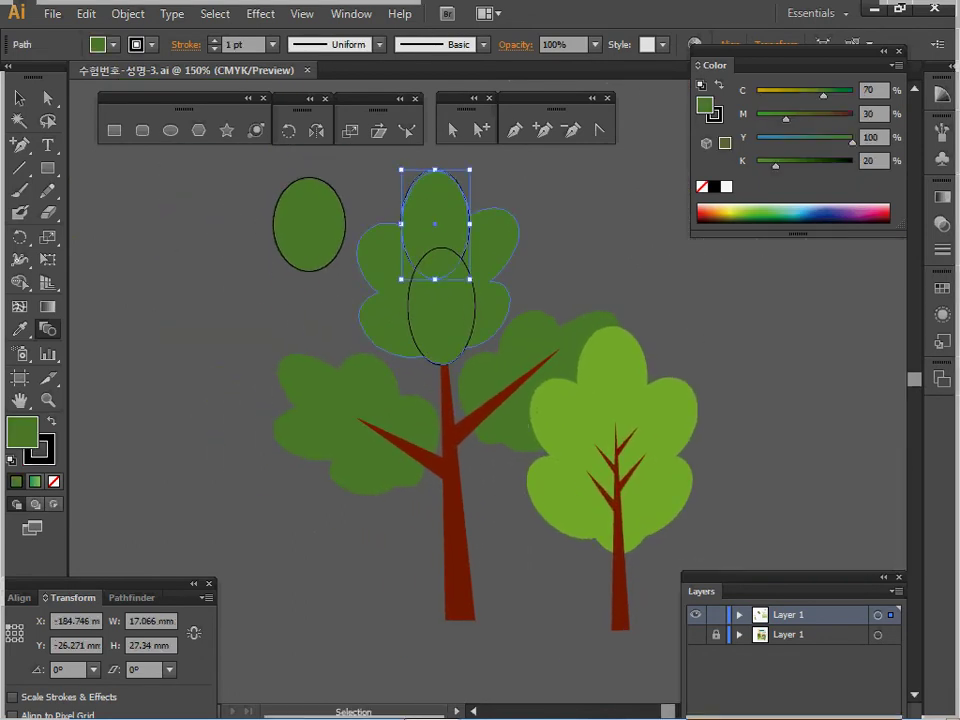
click(309, 224)
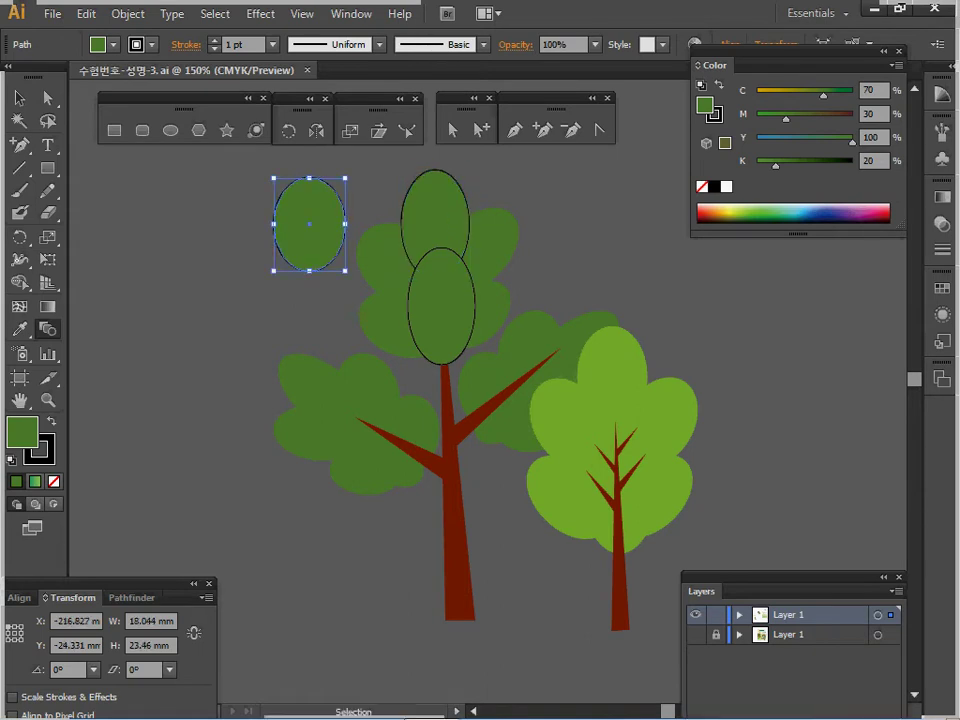
ctrl+click(435, 224)
ctrl+click(487, 315)
key(ctrl+space)
ctrl+click(486, 340)
ctrl+click(486, 340)
key(space)
drag(486, 340, 531, 348)
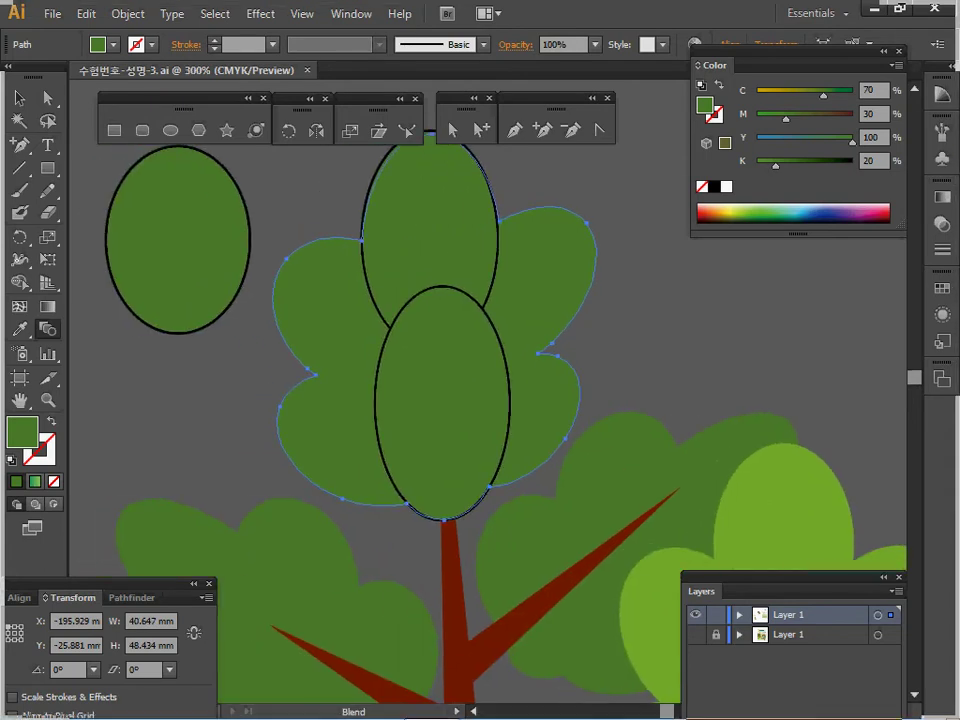
drag(183, 226, 362, 316)
key(w)
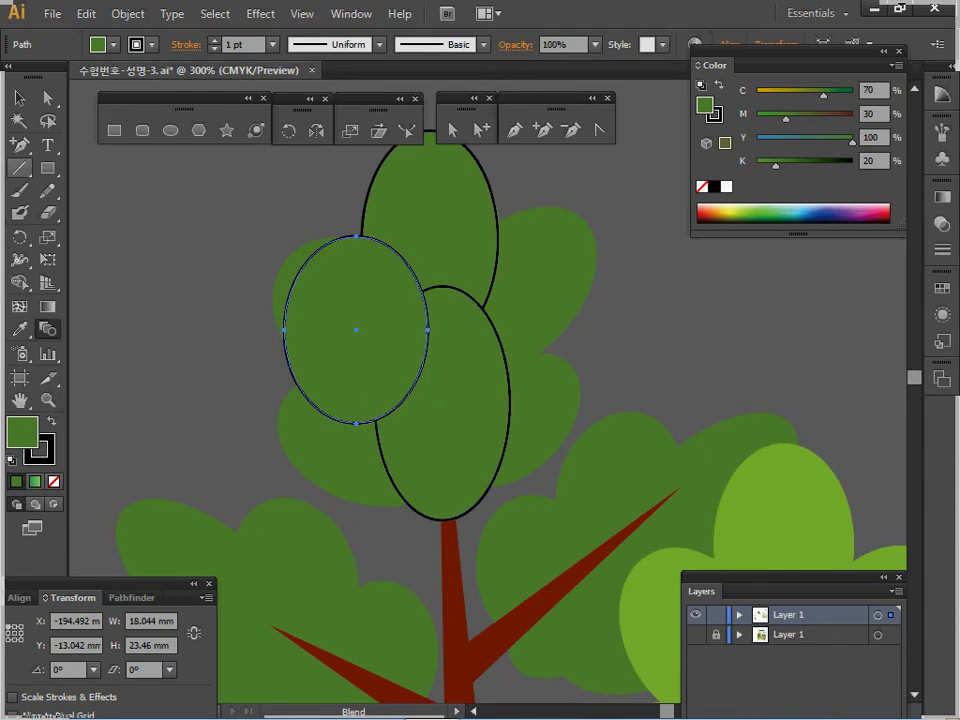
key(v)
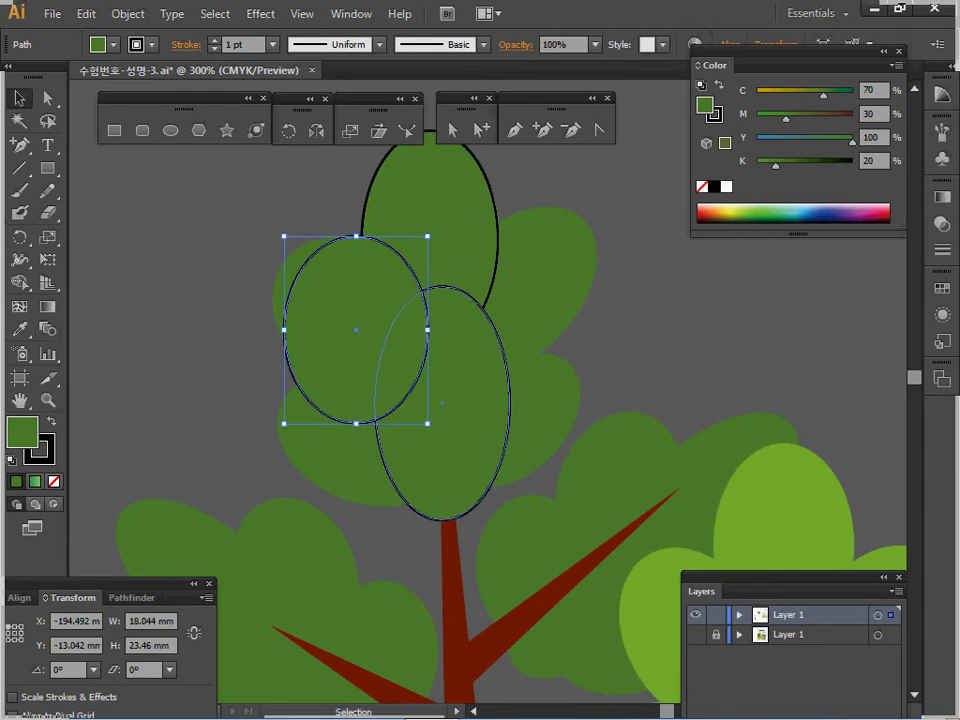
drag(432, 428, 463, 393)
drag(283, 326, 273, 314)
Duplicate the tilted ellipse downward, then shrink, rotate and position the copy over the foliage's lower-left lobe.
drag(382, 304, 436, 397)
drag(427, 298, 398, 339)
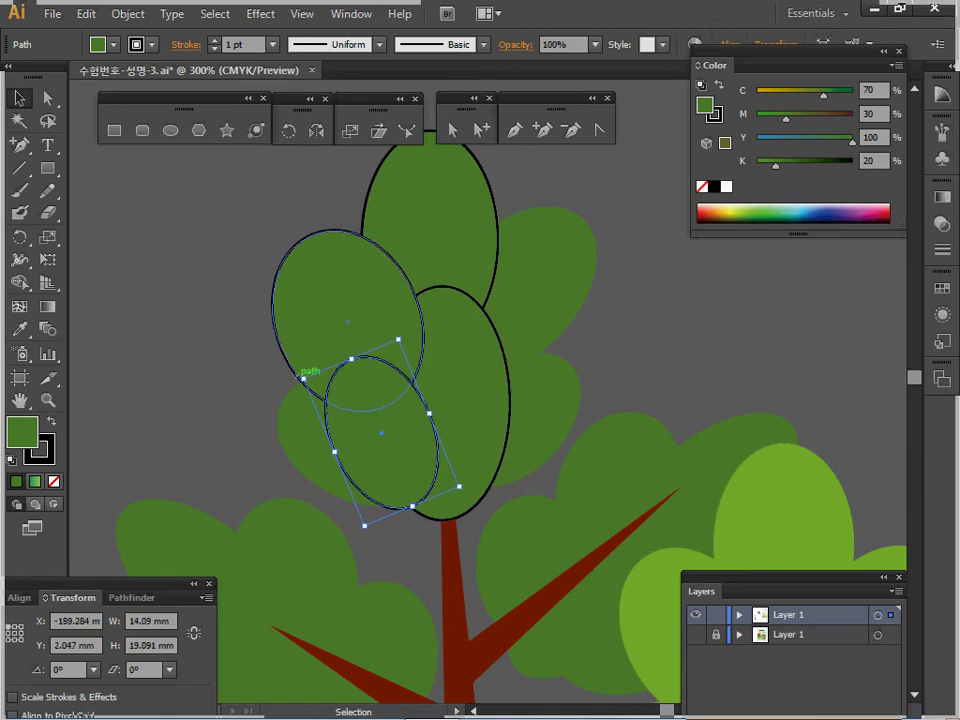
click(298, 376)
click(385, 430)
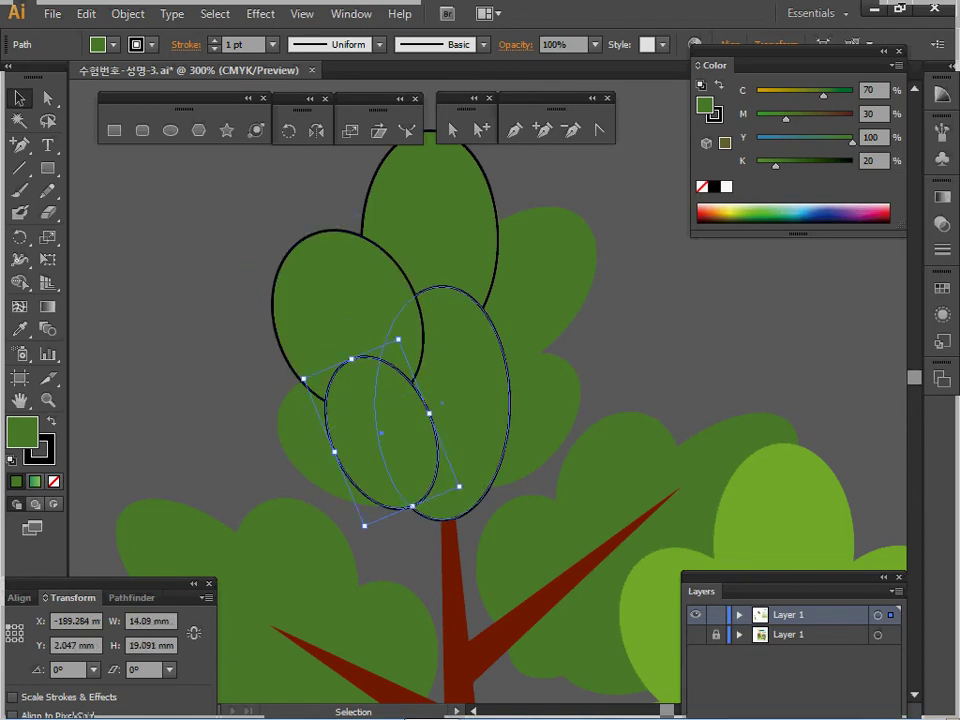
click(468, 420)
click(388, 430)
drag(472, 490, 490, 446)
drag(366, 416, 332, 427)
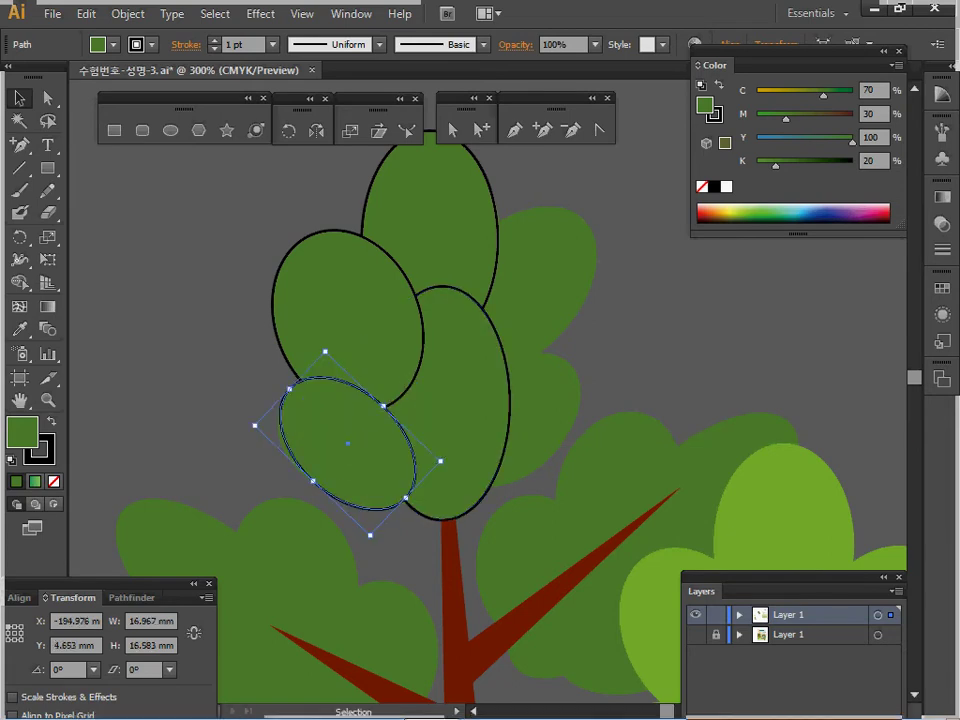
Reflect a copy of the two left lobe ellipses to the foliage's right side and adjust their positions to match.
ctrl+alt+click(396, 377)
drag(455, 371, 305, 305)
ctrl+click(305, 295)
ctrl+shift+click(308, 368)
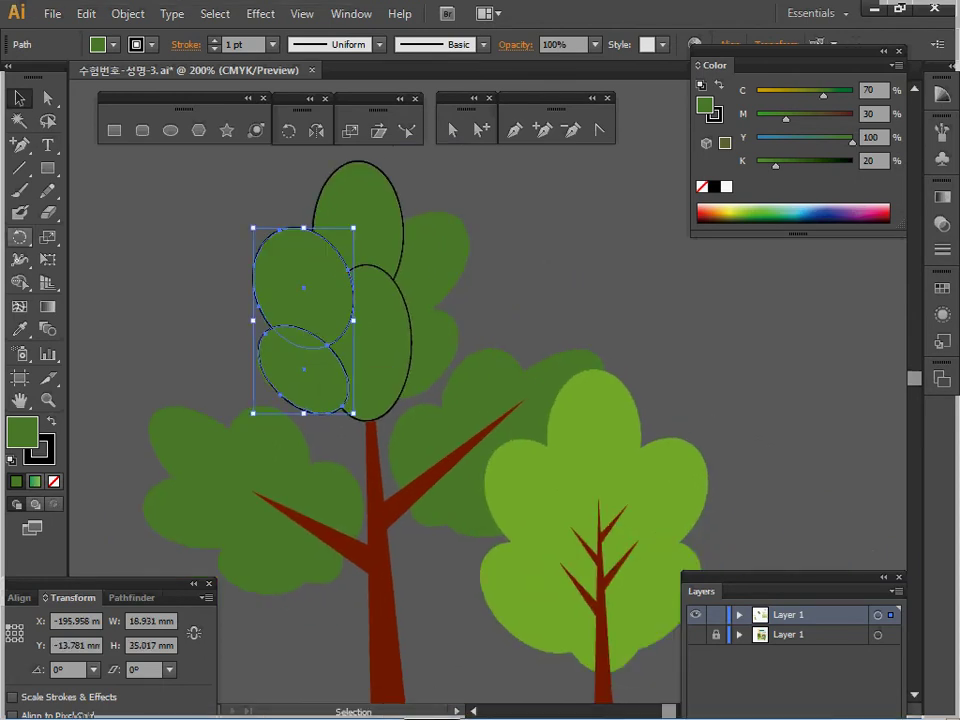
click(316, 130)
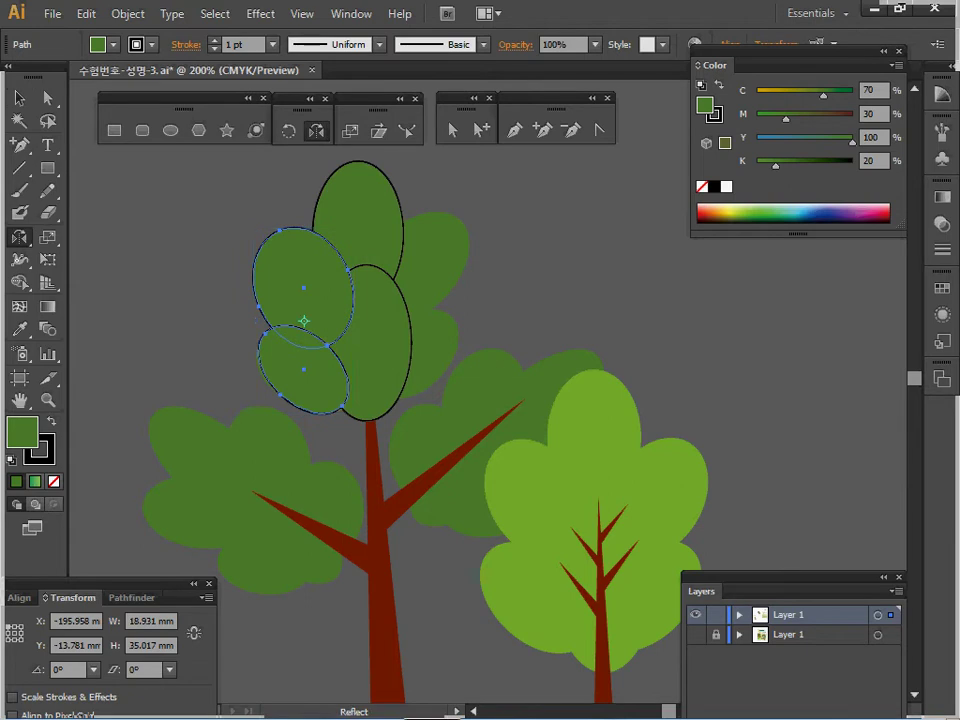
click(363, 319)
drag(295, 312, 467, 304)
drag(401, 312, 399, 294)
key(ctrl+shift+a)
drag(420, 350, 414, 353)
ctrl+click(421, 271)
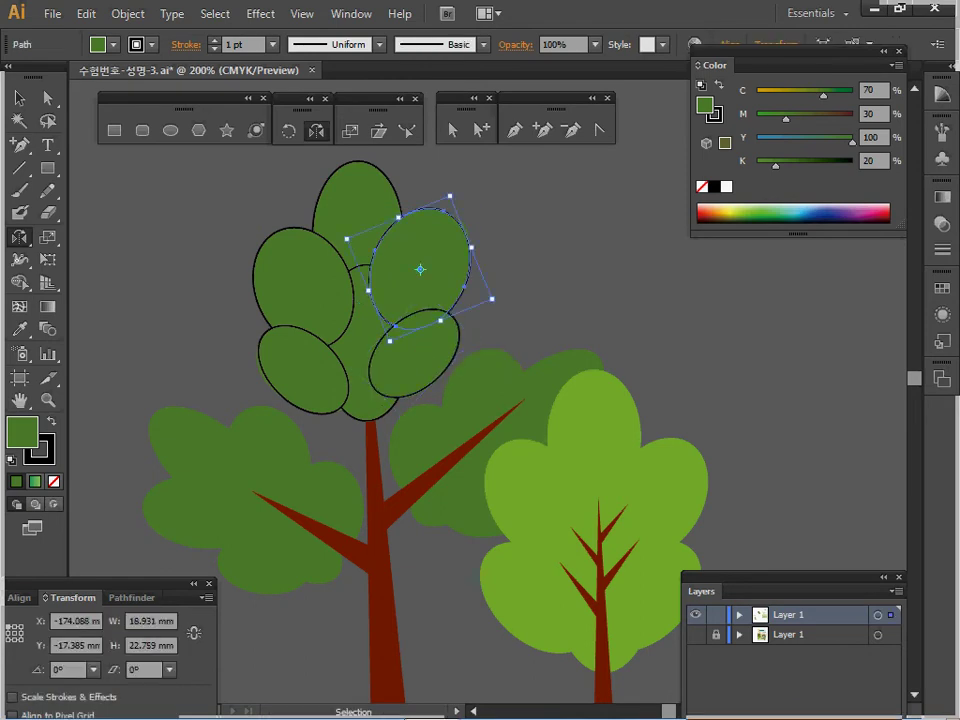
Select all six ellipses of the top foliage and unite them into a single shape.
ctrl+click(312, 272)
ctrl+shift+click(357, 210)
ctrl+shift+click(424, 258)
ctrl+shift+click(302, 372)
ctrl+shift+click(302, 372)
ctrl+shift+click(418, 358)
ctrl+shift+click(362, 362)
ctrl+shift+click(303, 371)
click(131, 598)
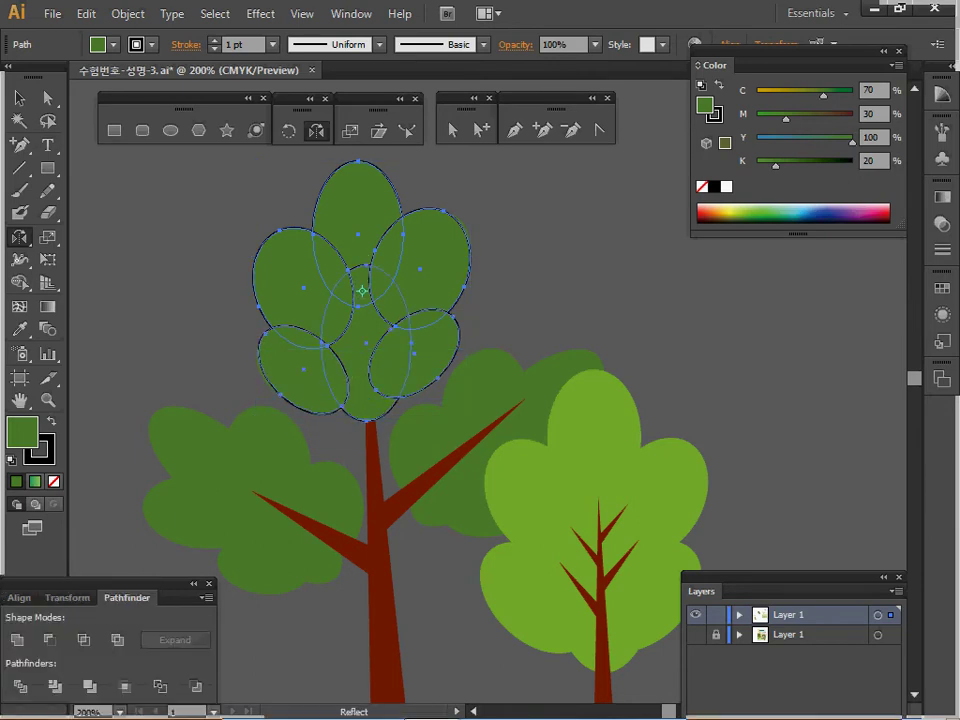
click(17, 639)
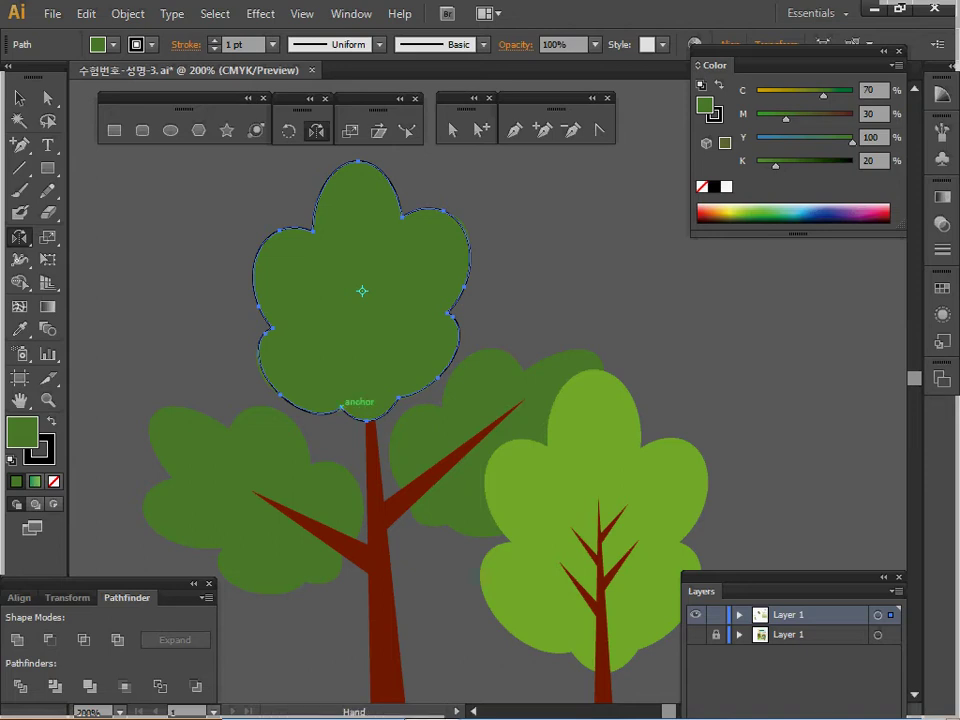
Create a copy of the united foliage scaled 80% horizontally and 95% vertically, and move it over the tree's left foliage.
drag(353, 398, 344, 354)
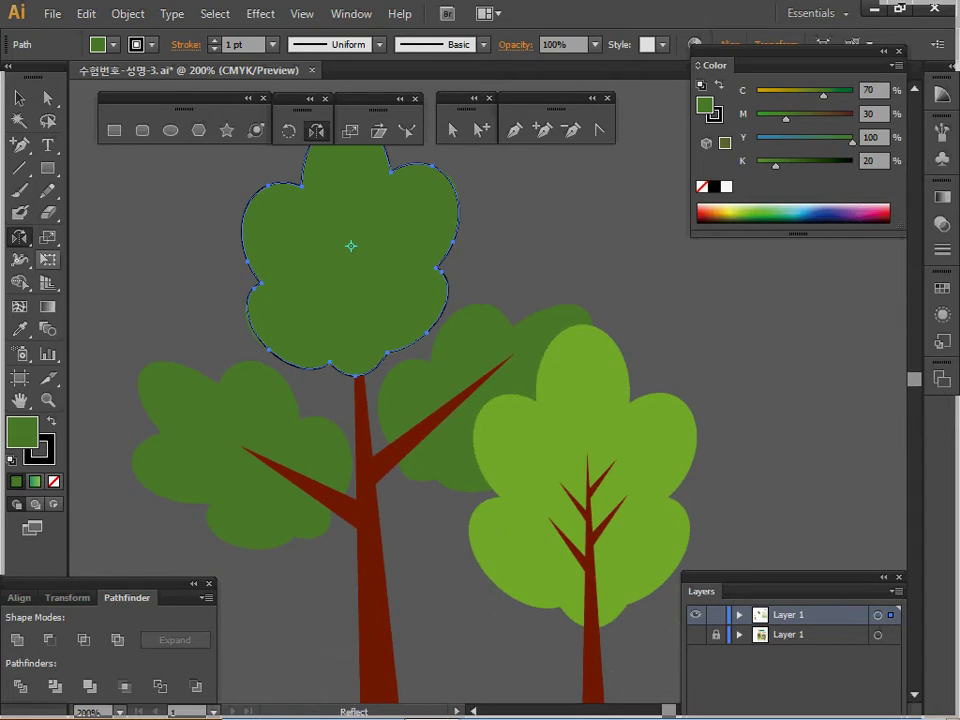
double_click(350, 130)
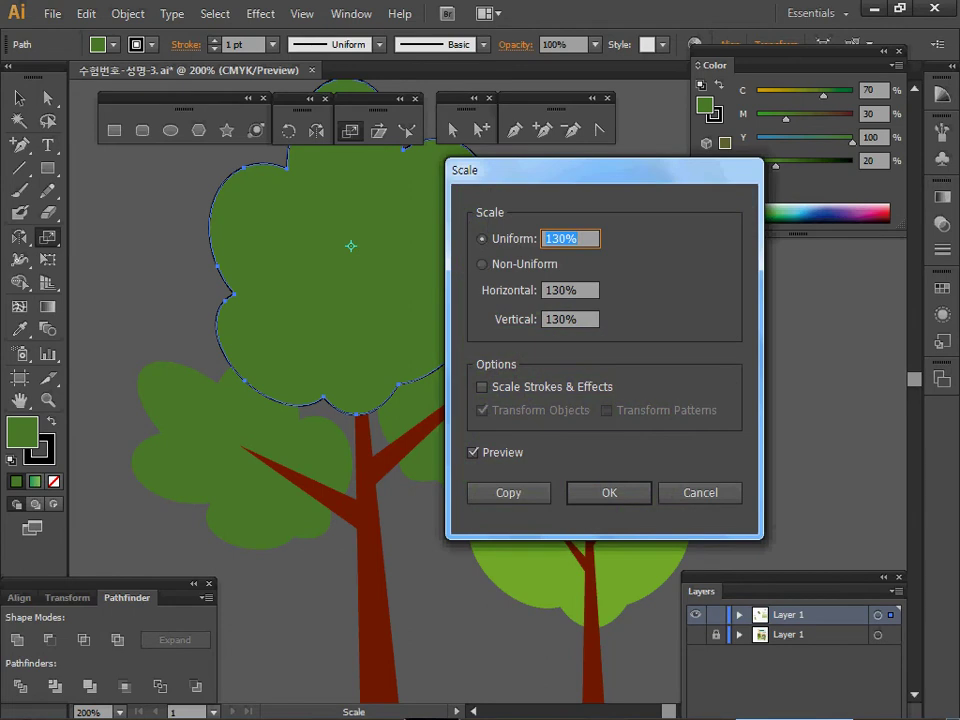
drag(582, 291, 551, 291)
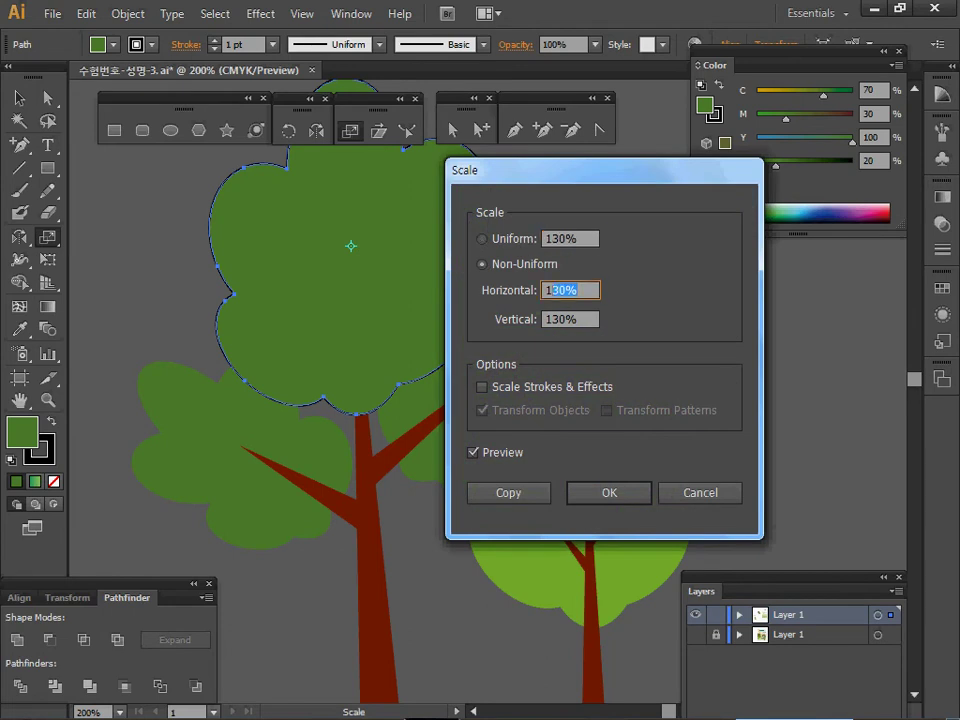
key(BackSpace)
text(80)
key(Tab)
text(95)
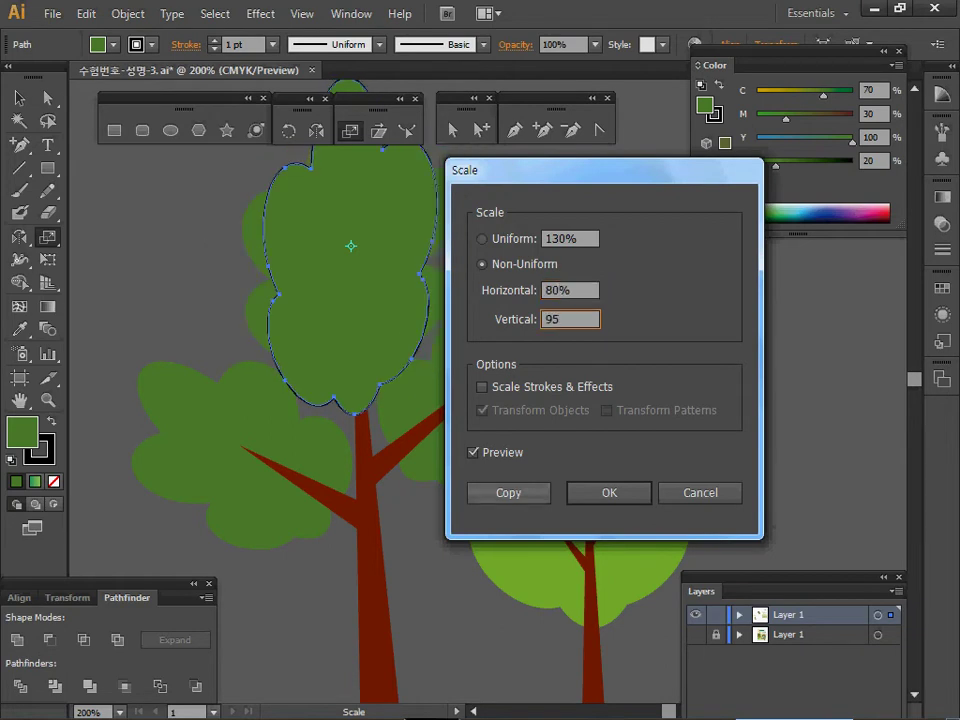
click(508, 493)
key(v)
drag(338, 313, 294, 434)
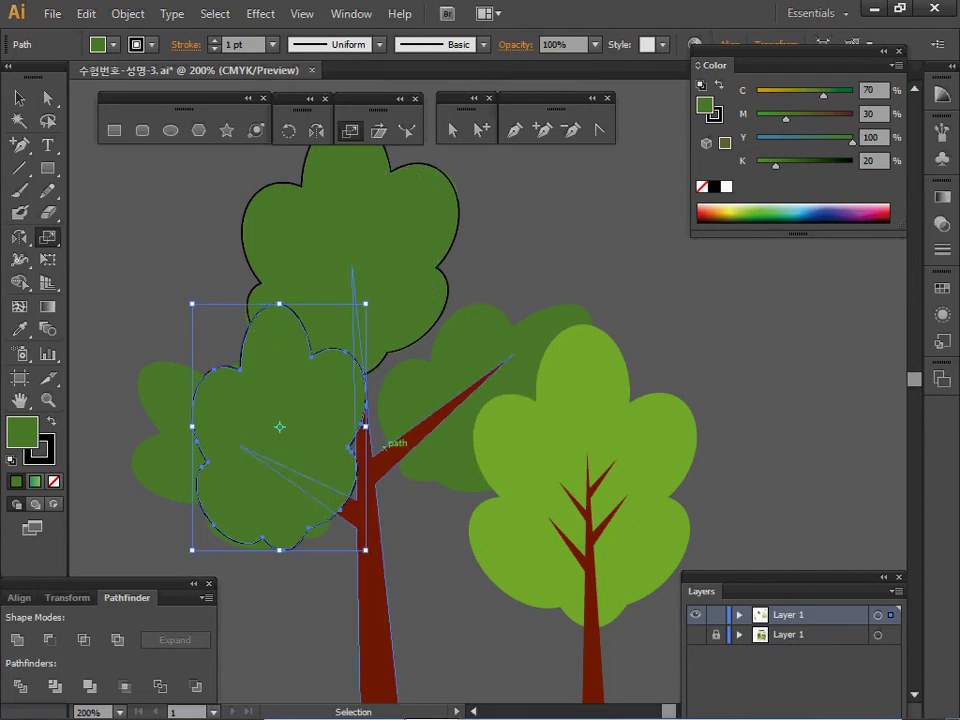
Rotate the scaled foliage copy clockwise about its center and move it onto the large tree's right branch.
key(s)
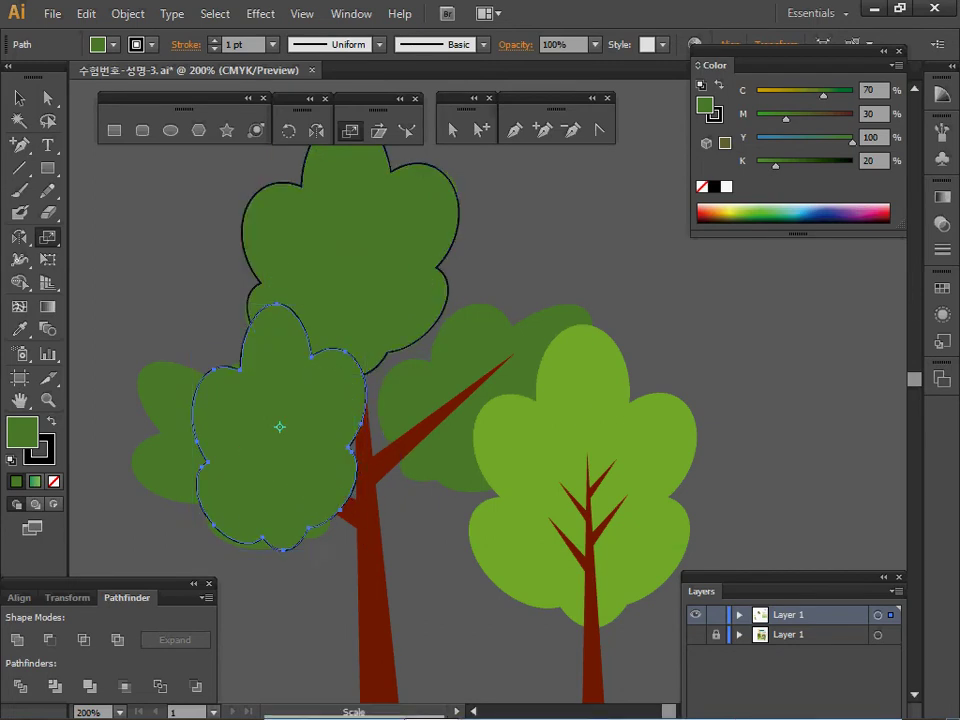
double_click(288, 131)
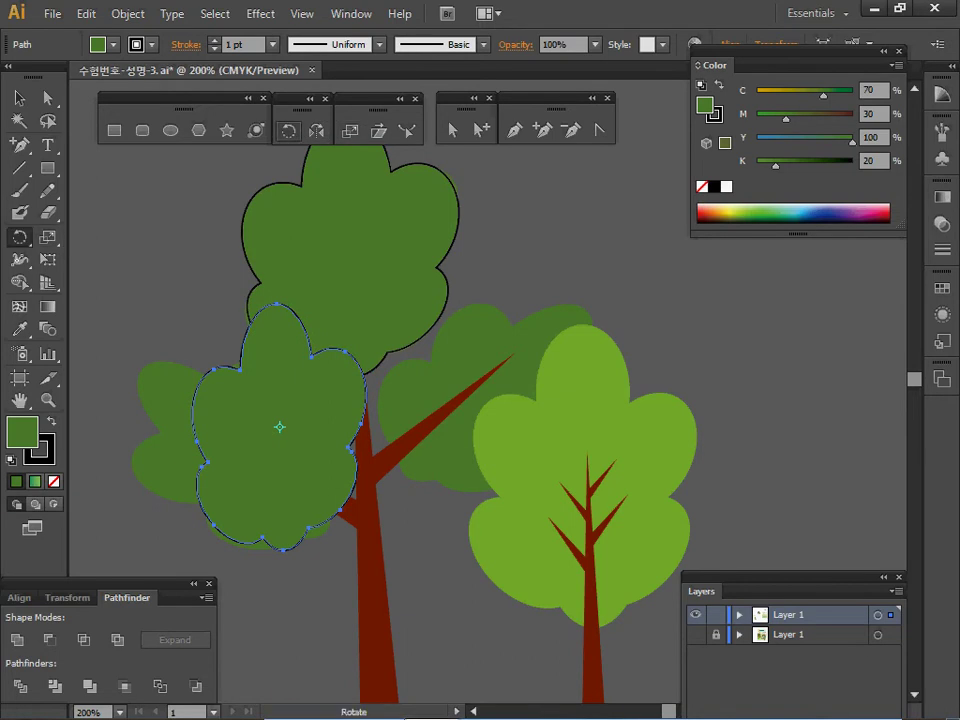
text(30)
key(Return)
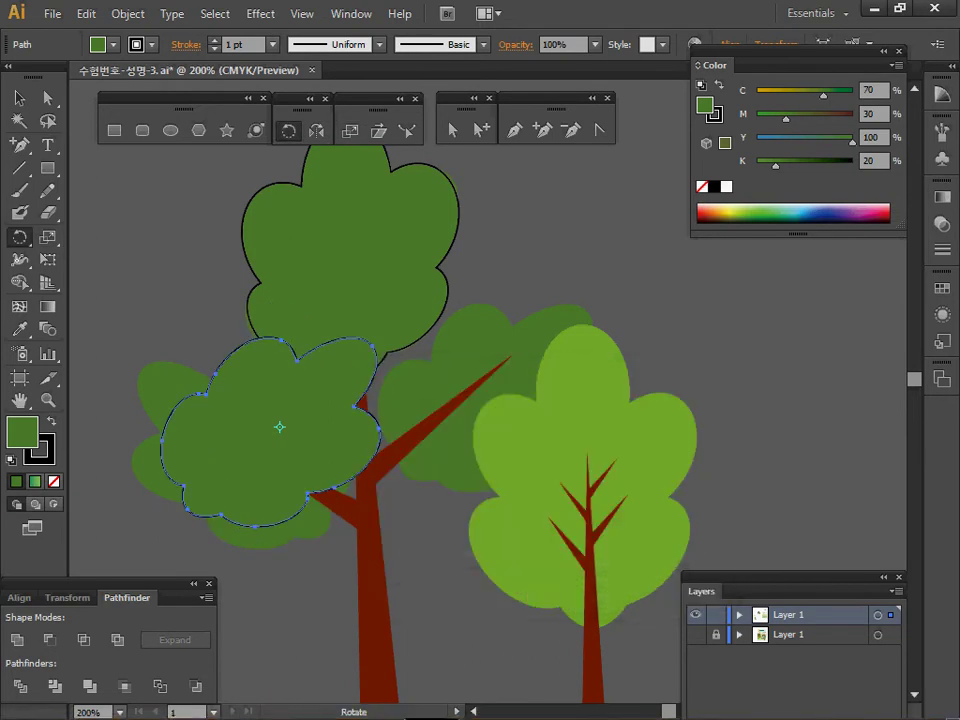
drag(275, 412, 488, 376)
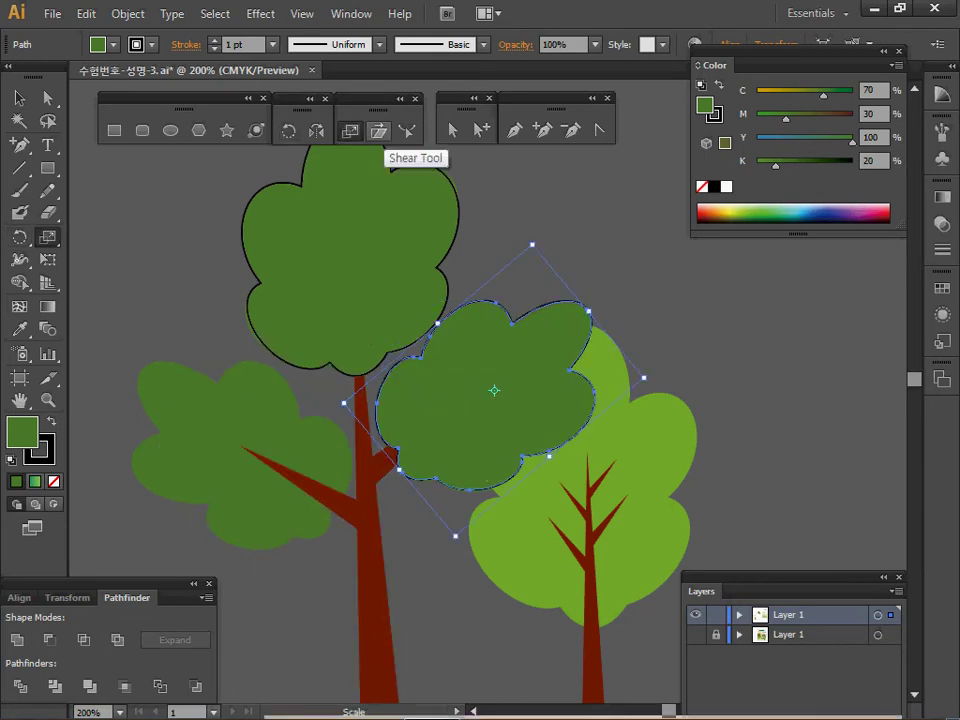
Reflect a copy of the right branch's foliage over the left branch and adjust its position to match the leaves there.
click(316, 130)
click(367, 439)
drag(480, 395, 220, 428)
drag(281, 397, 272, 452)
drag(366, 439, 359, 500)
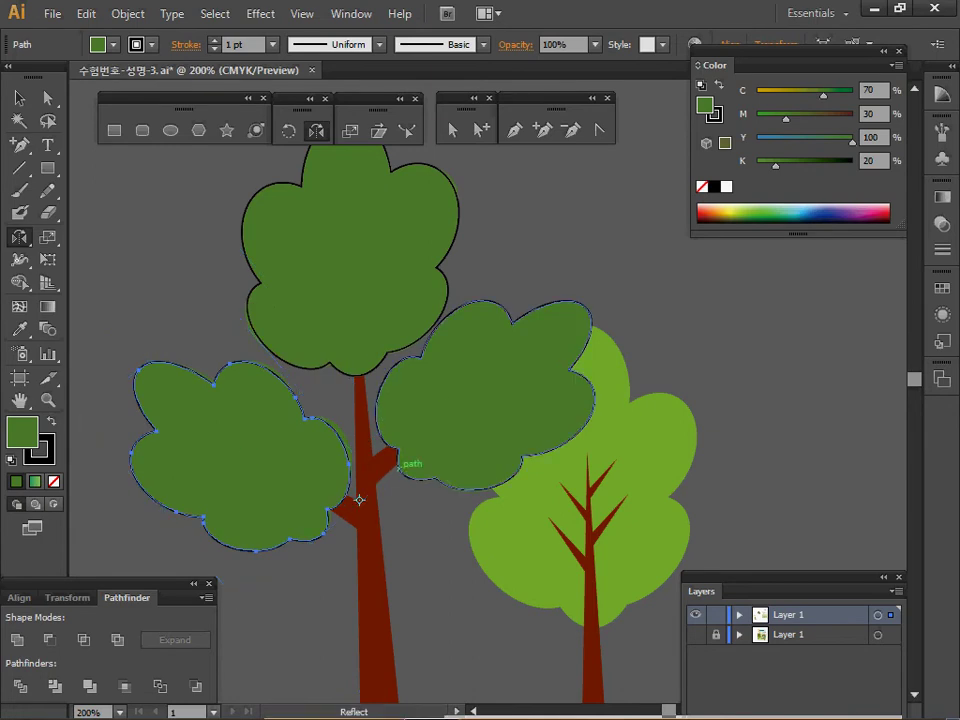
Select the three outlined foliage shapes of the large tree and delete them, keeping the stroke-free foliage beneath.
ctrl+shift+click(402, 312)
ctrl+shift+click(432, 376)
key(Delete)
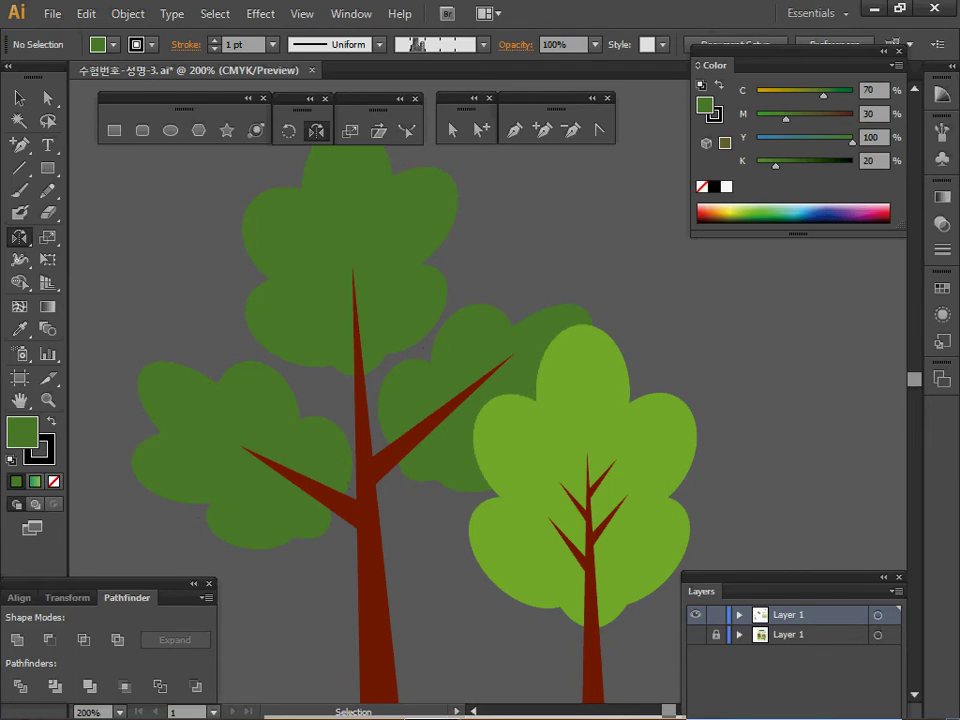
Examine the anchor points of the large tree's trunk and branches up close.
ctrl+click(377, 490)
drag(377, 490, 373, 452)
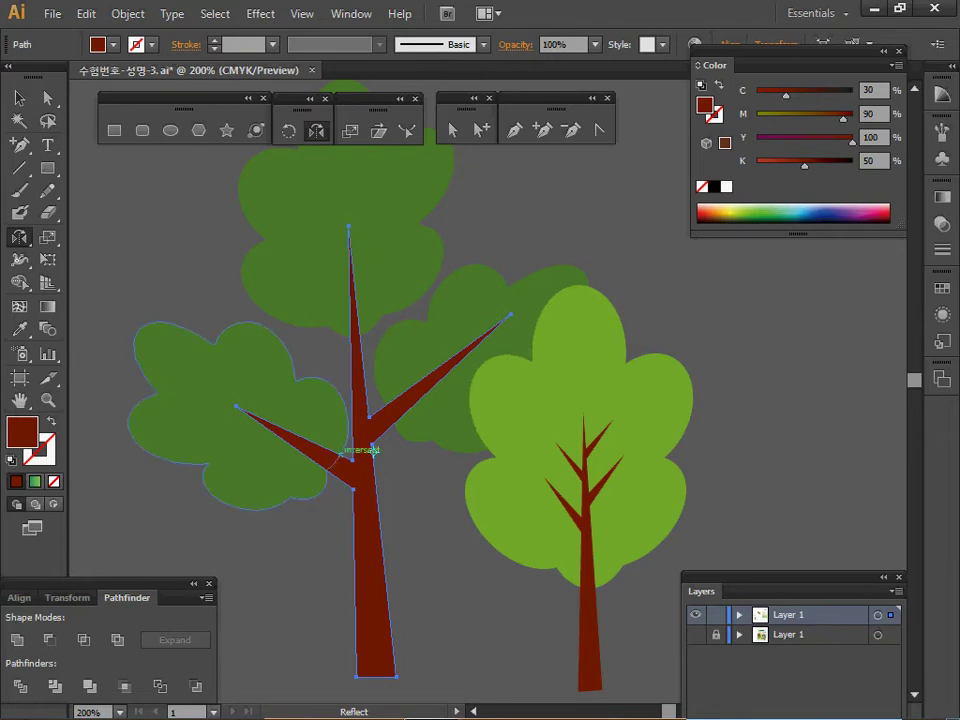
ctrl+click(349, 484)
drag(349, 484, 224, 541)
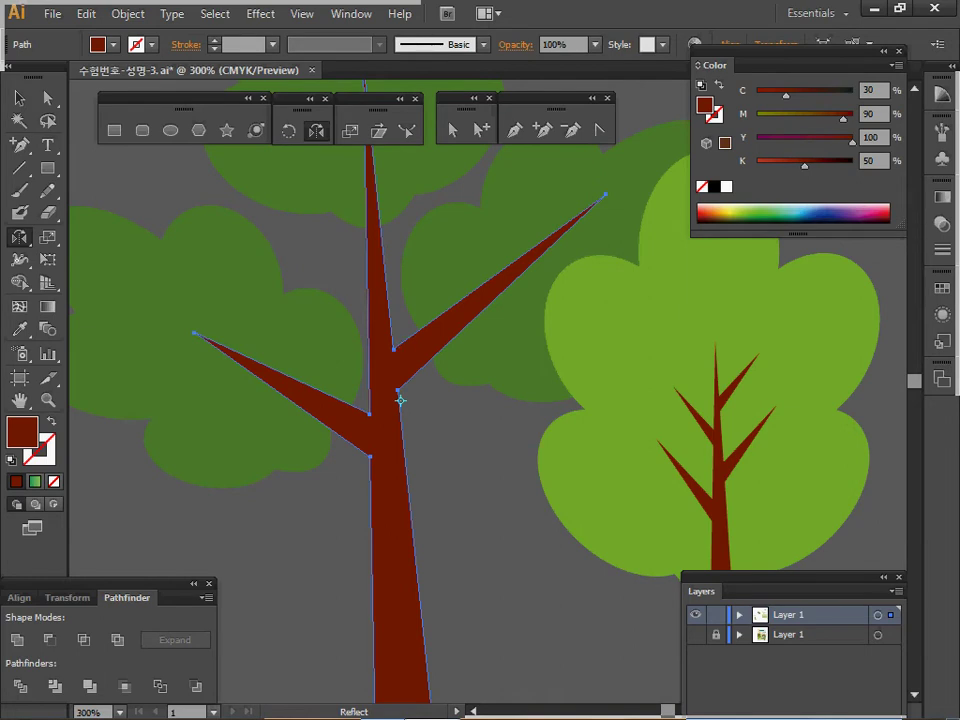
ctrl+alt+click(400, 399)
drag(400, 399, 343, 398)
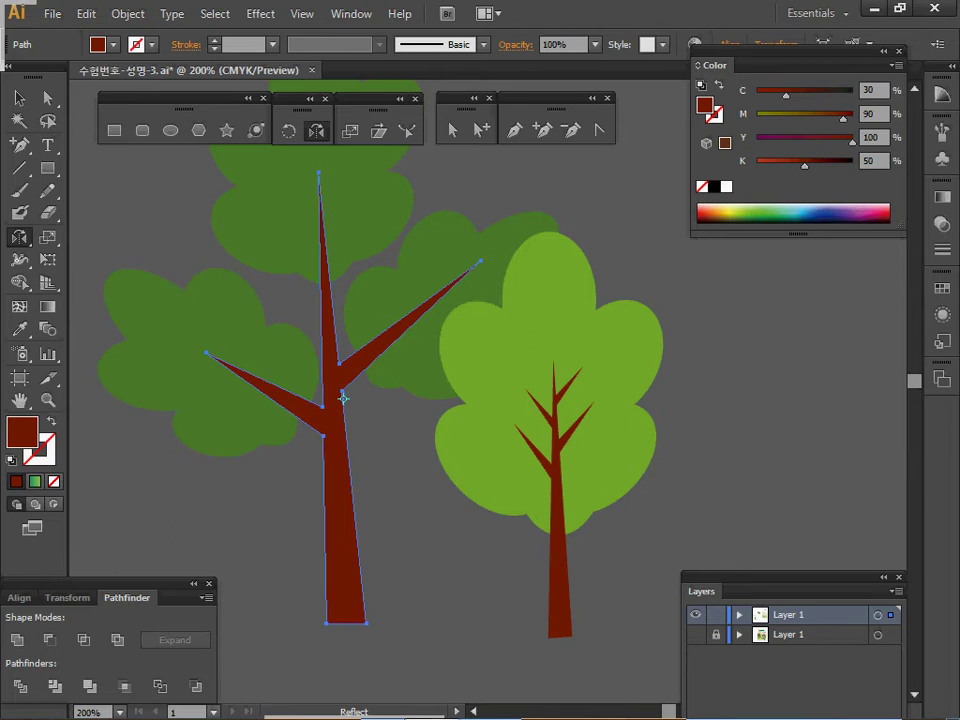
key(ctrl+space)
click(343, 398)
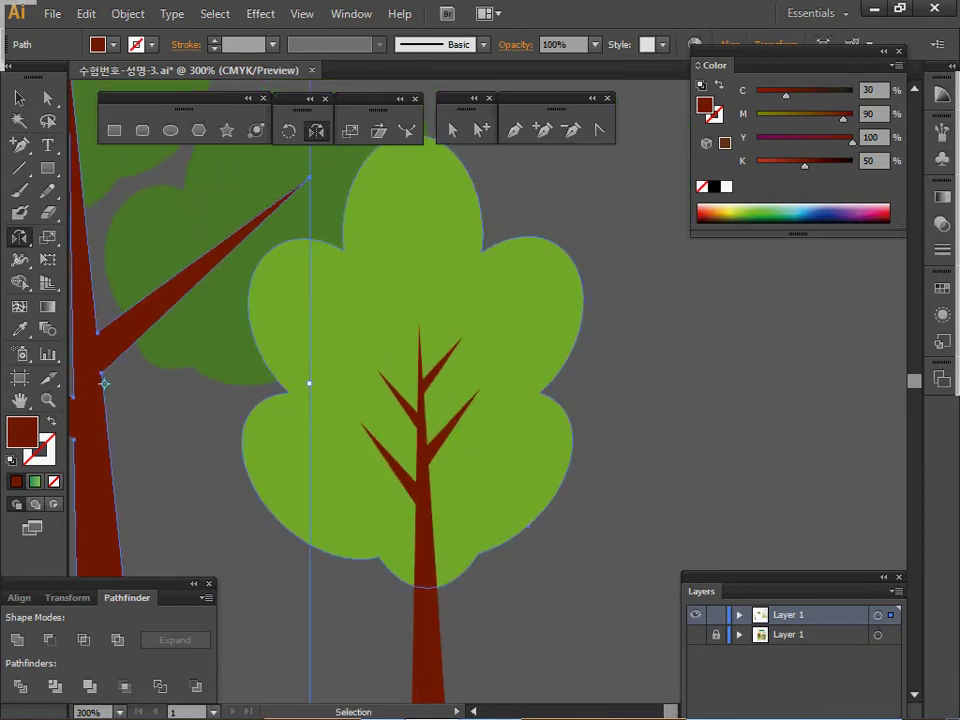
Examine the small tree's foliage outline and branches, and deselect everything with both trees in view.
ctrl+click(410, 361)
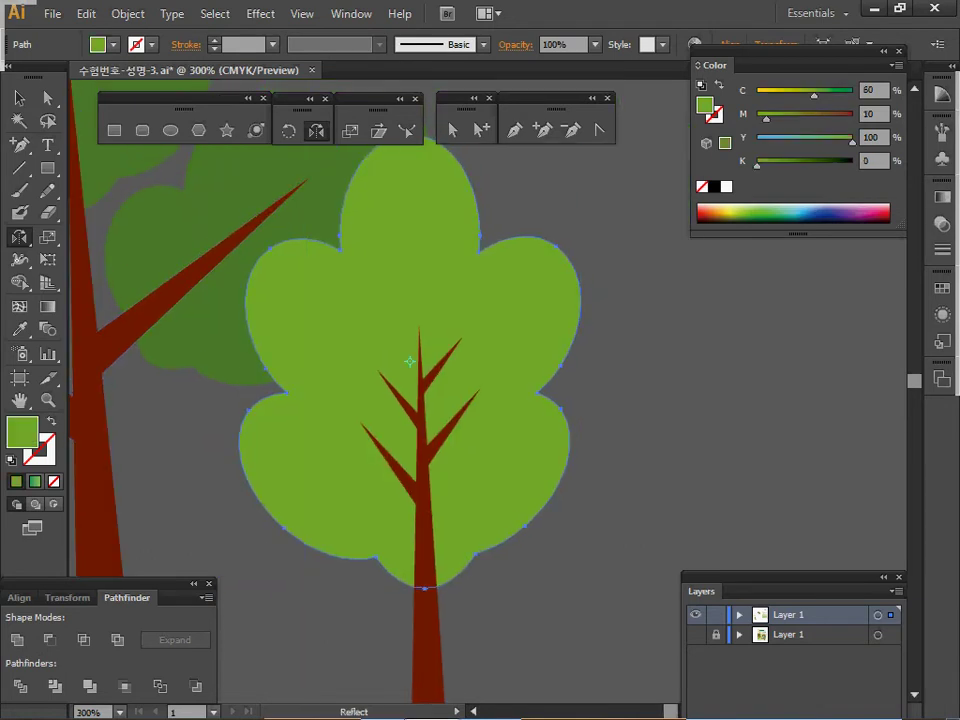
key(ctrl+space)
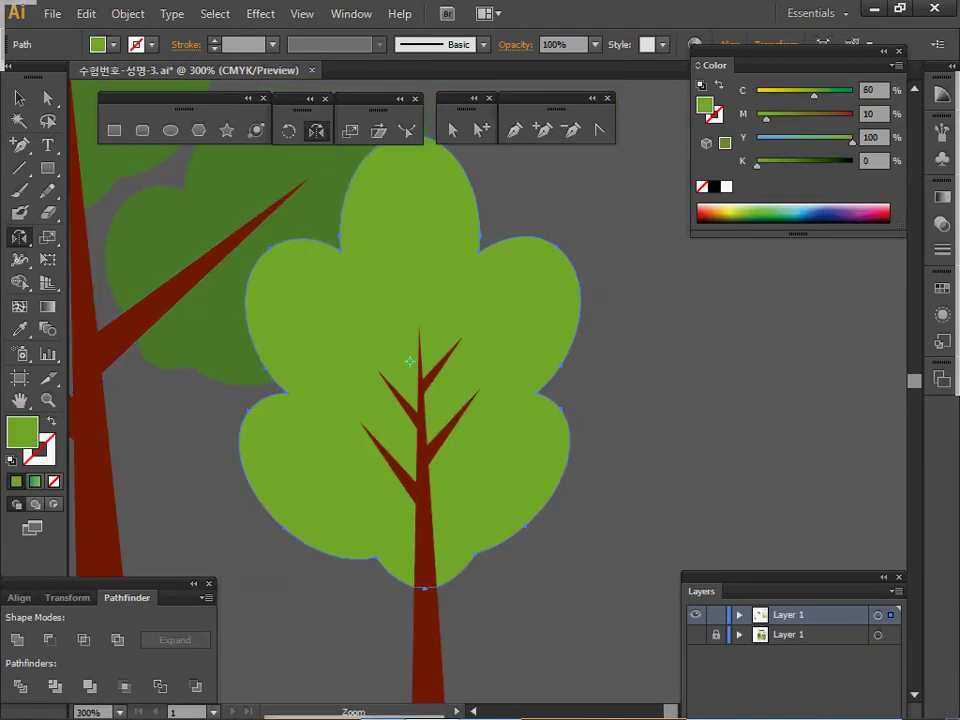
ctrl+alt+click(496, 441)
ctrl+alt+click(496, 441)
drag(496, 441, 465, 495)
drag(408, 367, 408, 370)
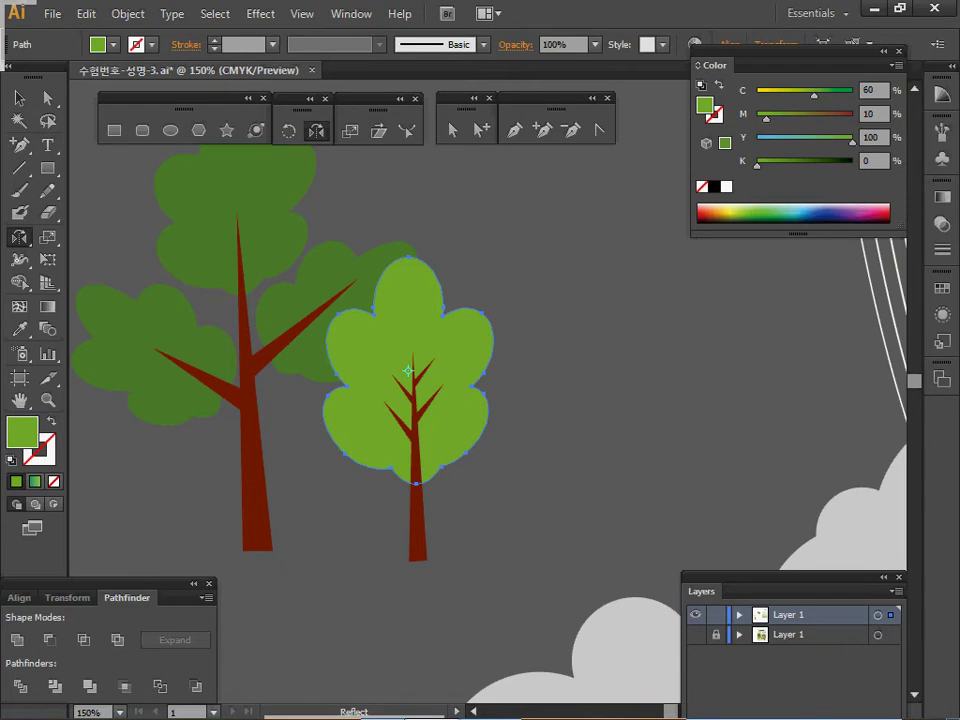
key(v)
ctrl+click(560, 396)
ctrl+alt+click(452, 432)
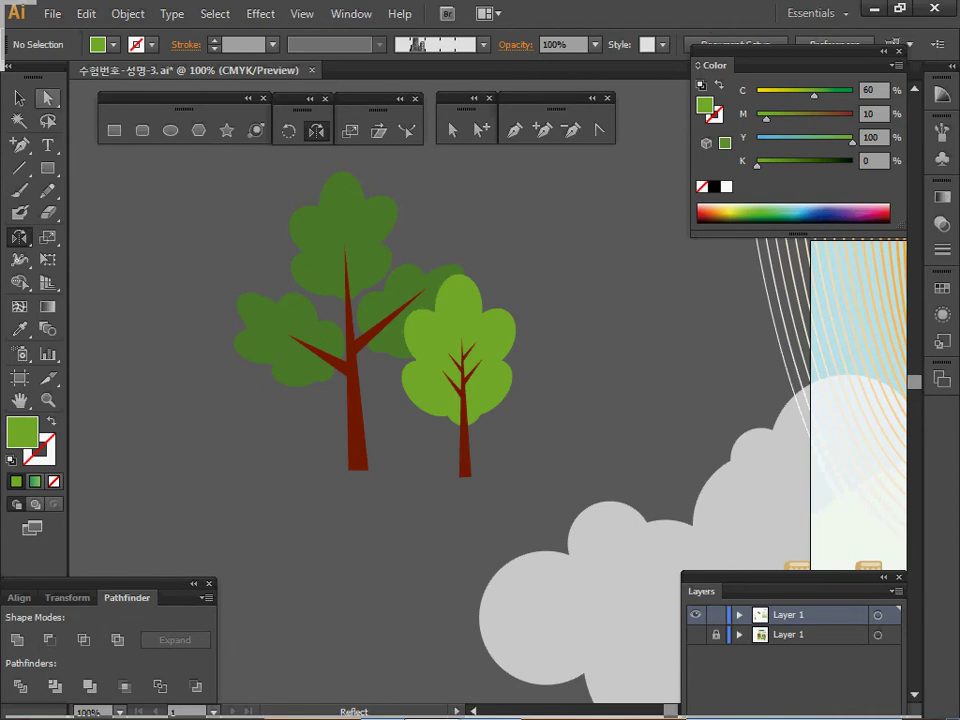
Turn both trees into a Graphic symbol named 나무 and delete its instance beside the poster.
click(19, 98)
drag(235, 253, 455, 405)
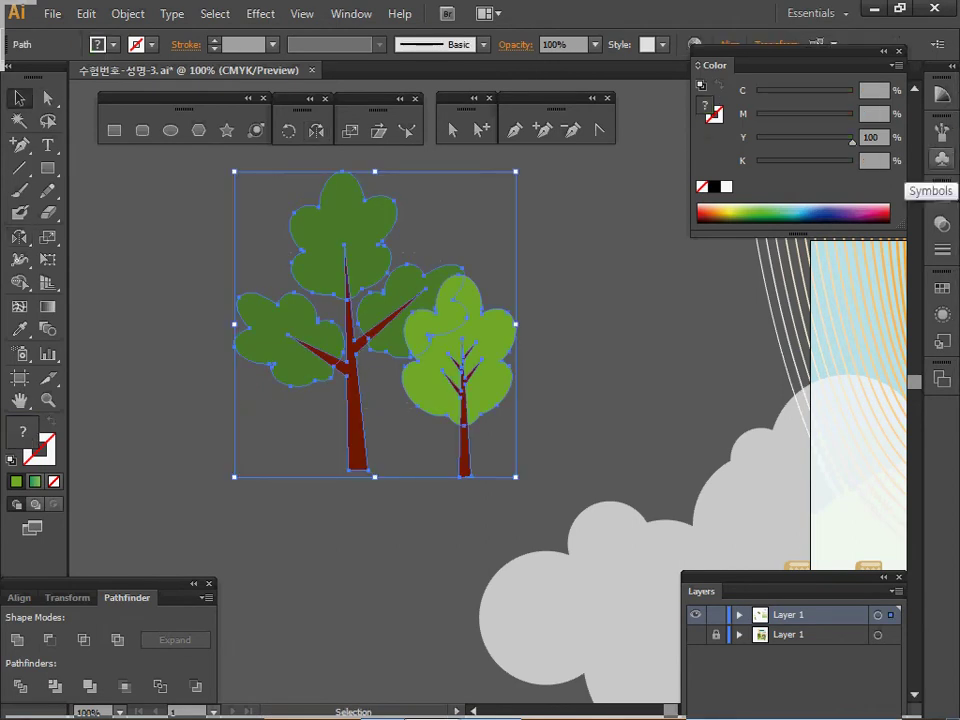
click(941, 158)
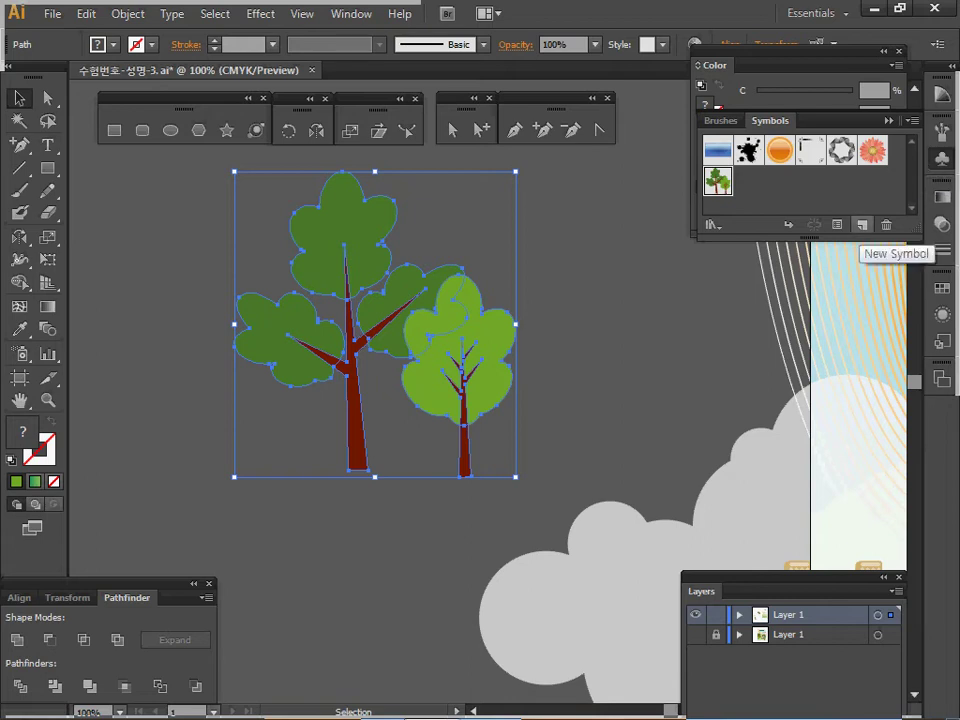
click(861, 225)
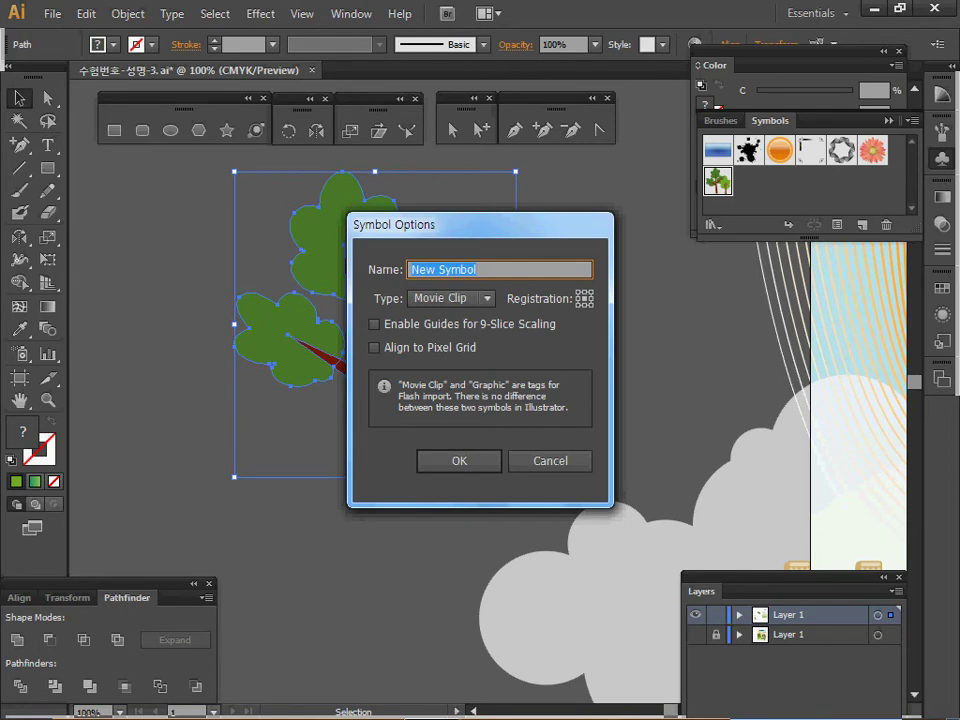
text(나무)
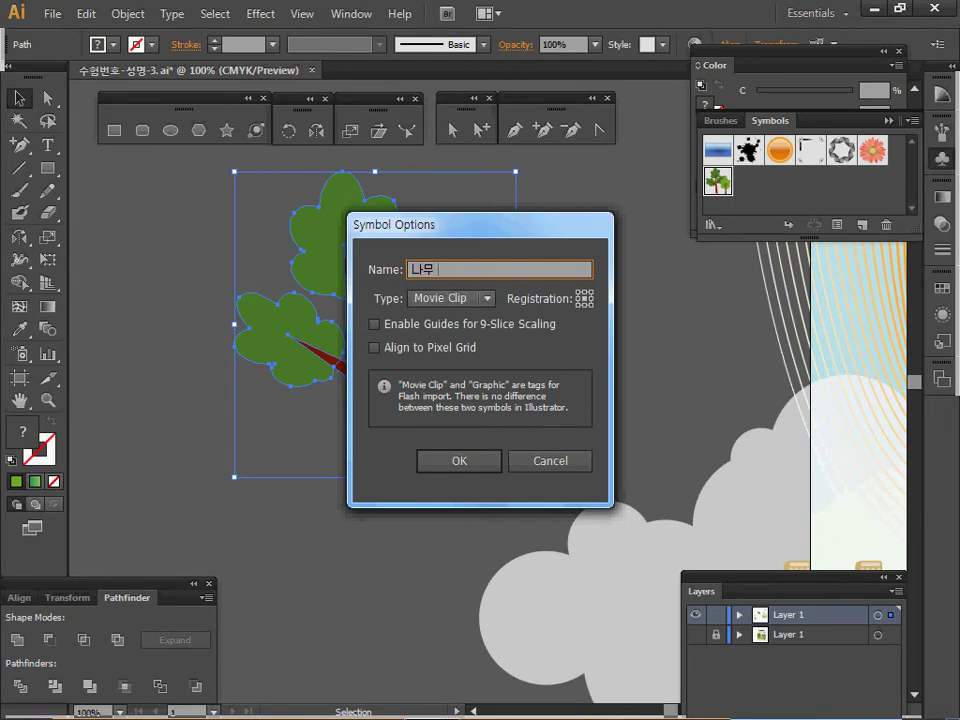
click(486, 298)
click(448, 338)
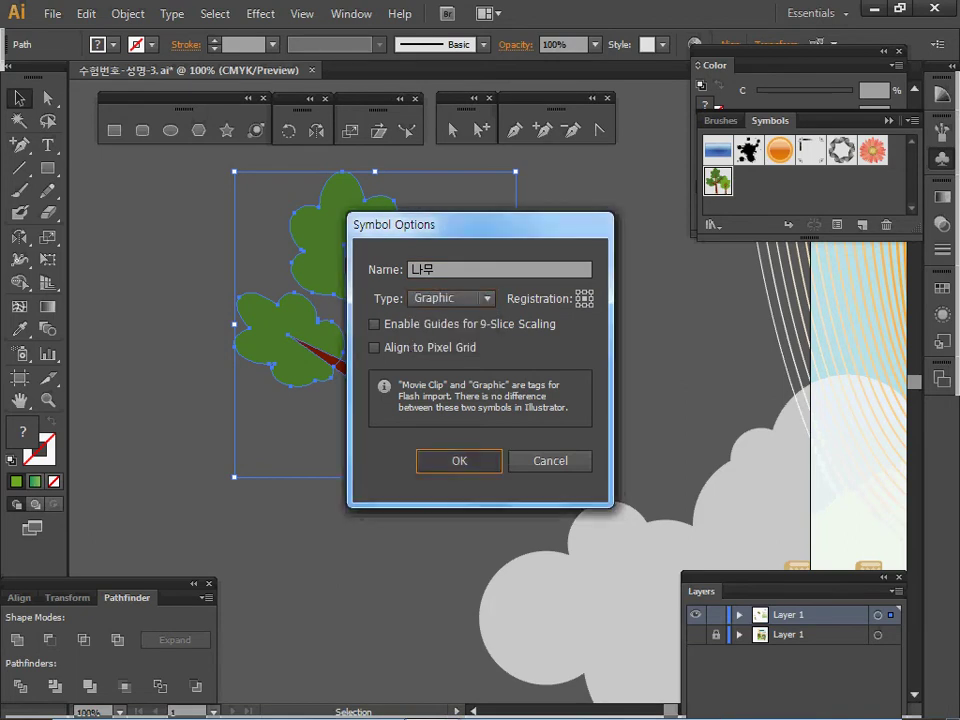
key(Return)
key(Return)
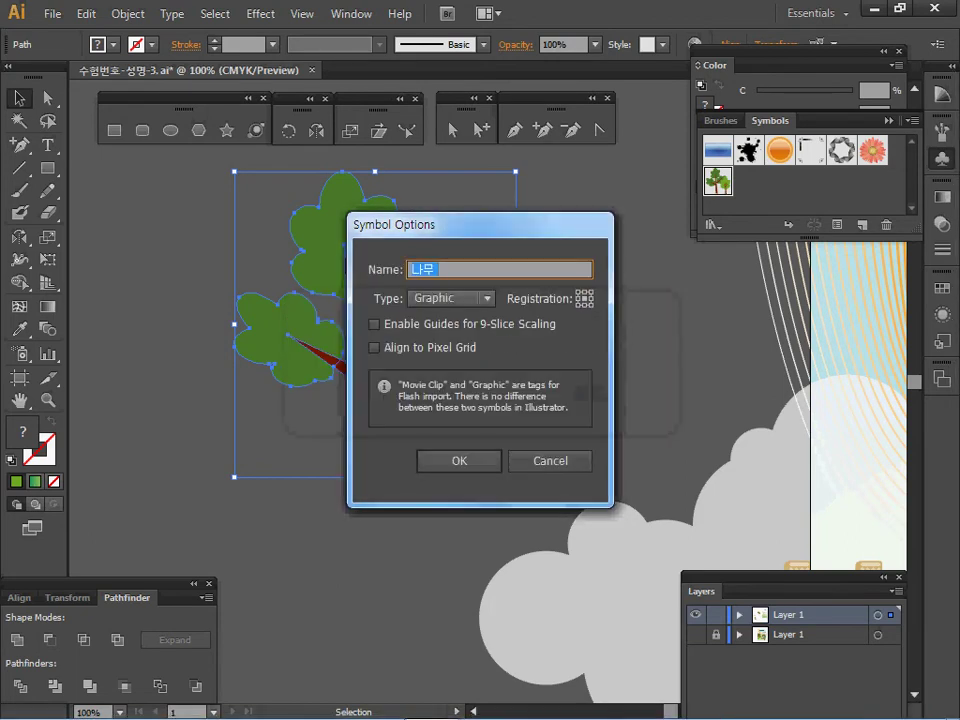
key(Return)
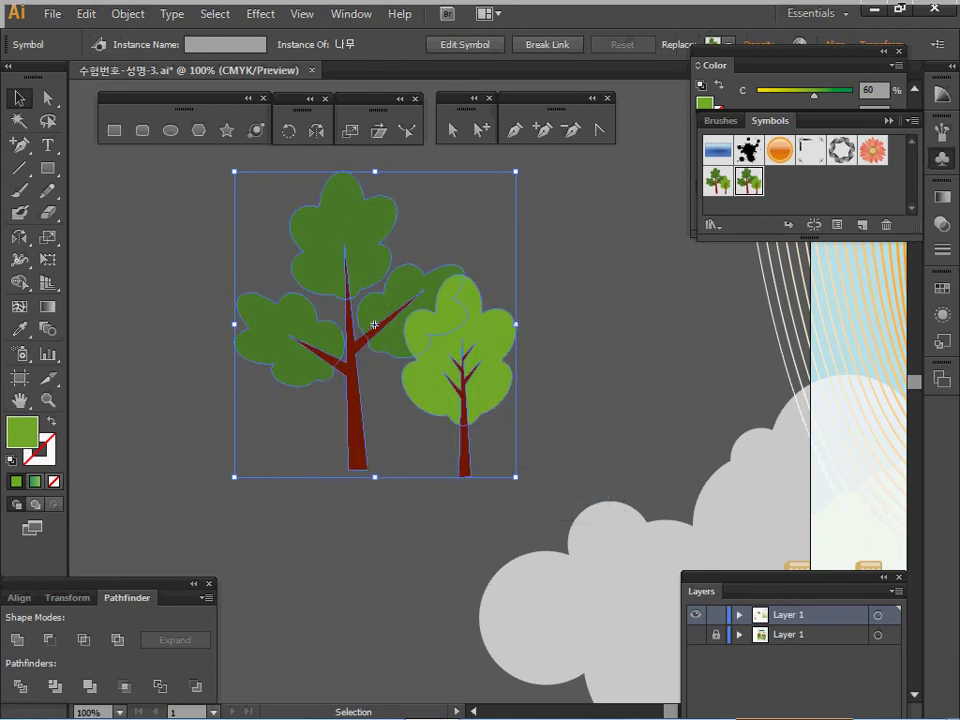
key(Delete)
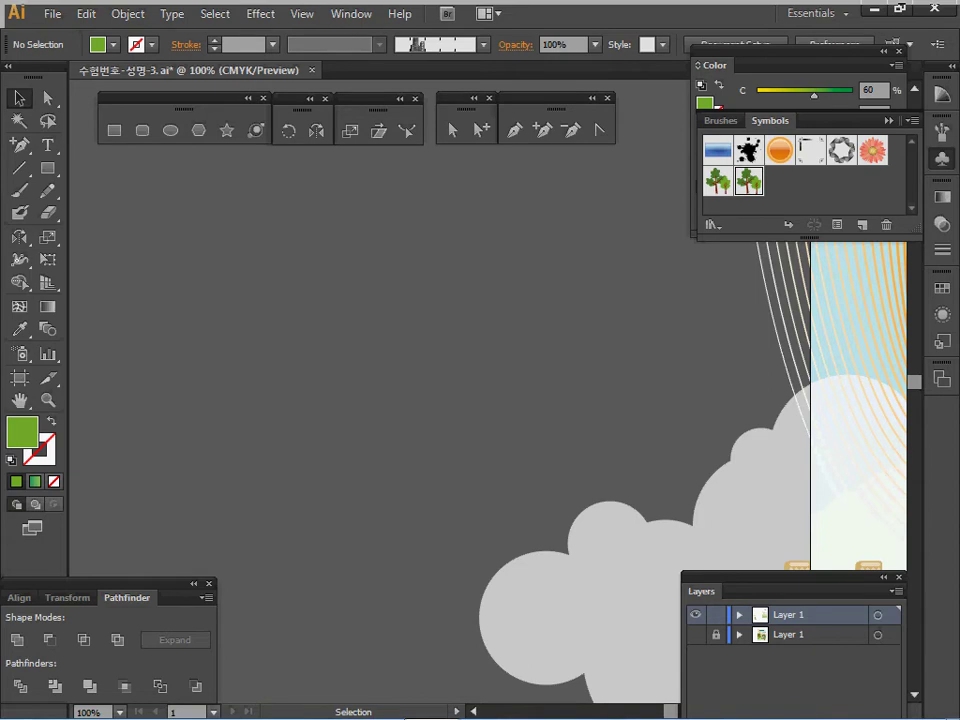
Detach the Symbol Sprayer tool group as a floating palette above the poster's upper-left area.
ctrl+alt+click(588, 410)
ctrl+alt+click(588, 410)
ctrl+alt+click(588, 410)
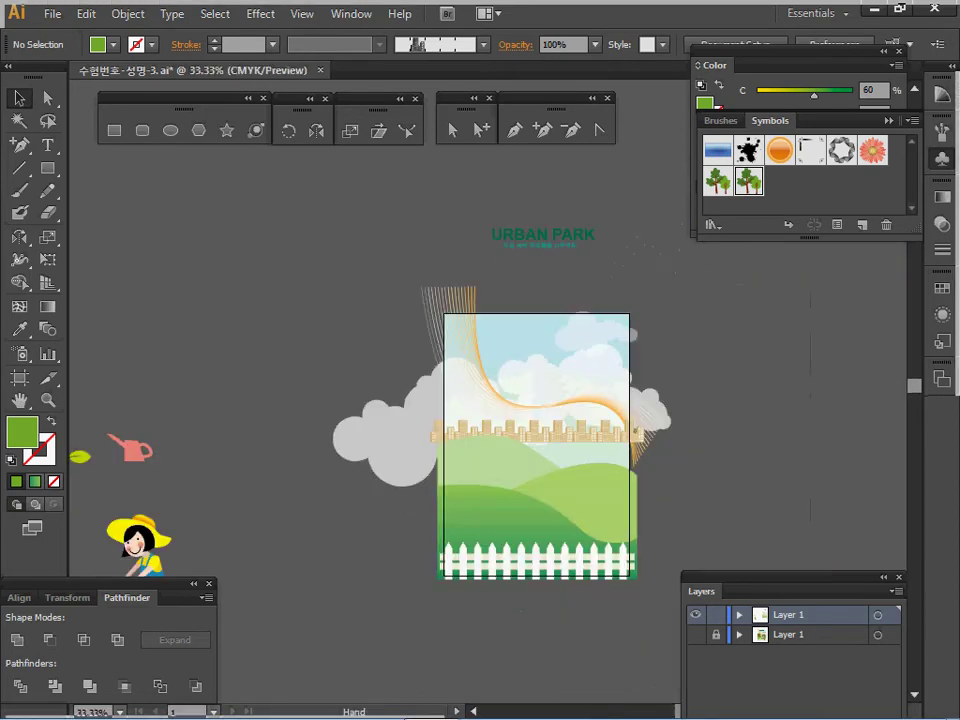
ctrl+click(470, 383)
ctrl+click(609, 412)
drag(609, 412, 600, 330)
drag(20, 353, 110, 375)
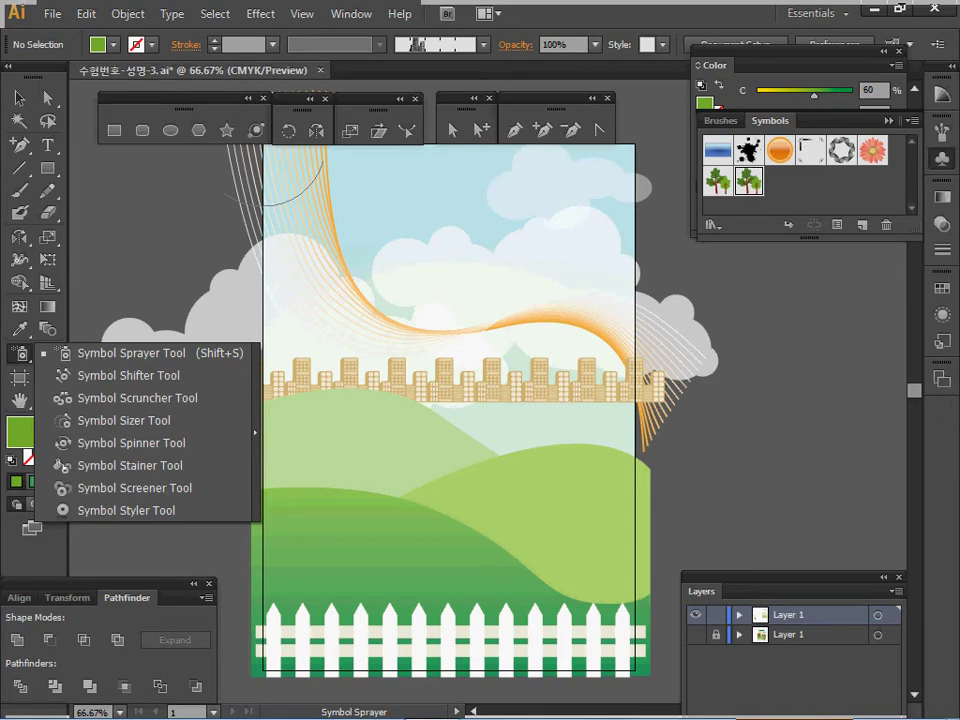
click(255, 433)
drag(150, 367, 212, 185)
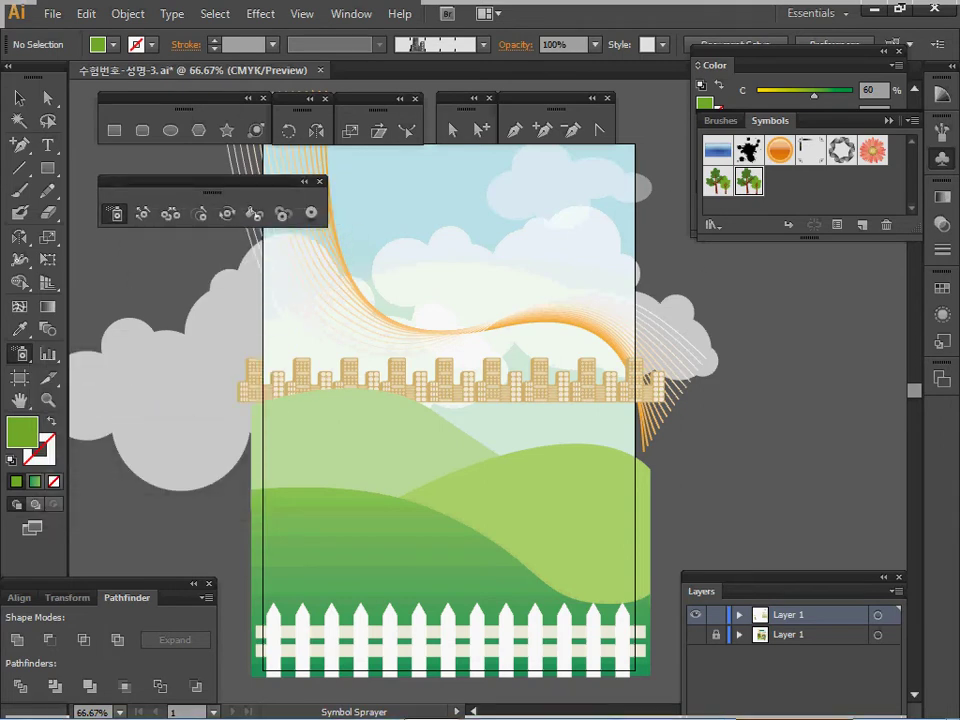
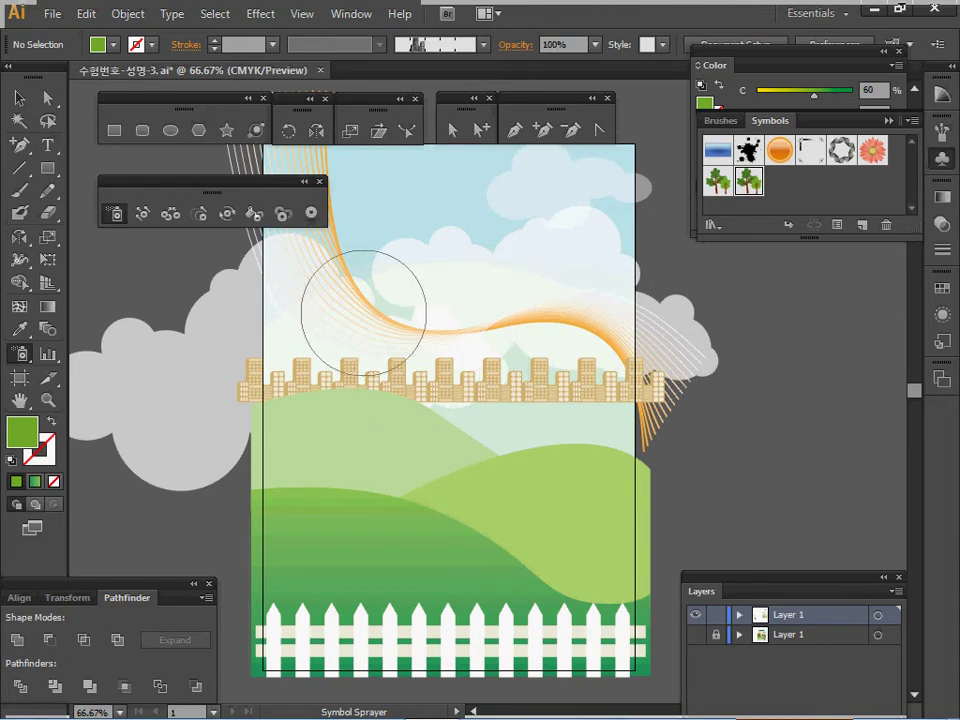
Spray three tree symbol instances over the poster's left hill, lower-left lawn and right hill, undoing an extra one on the lower right.
click(328, 355)
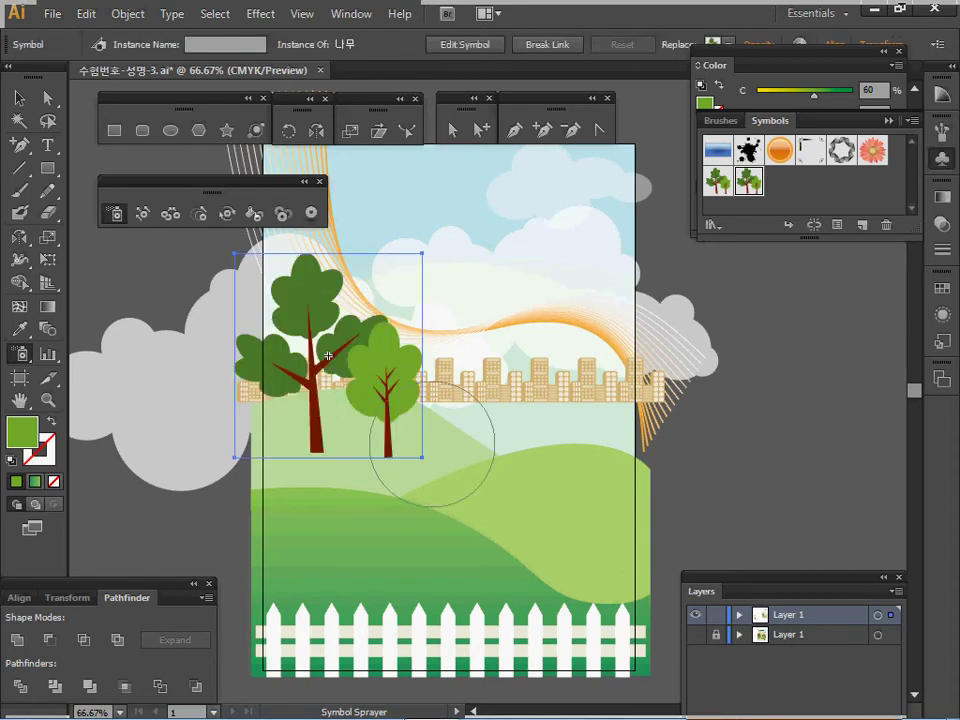
click(330, 520)
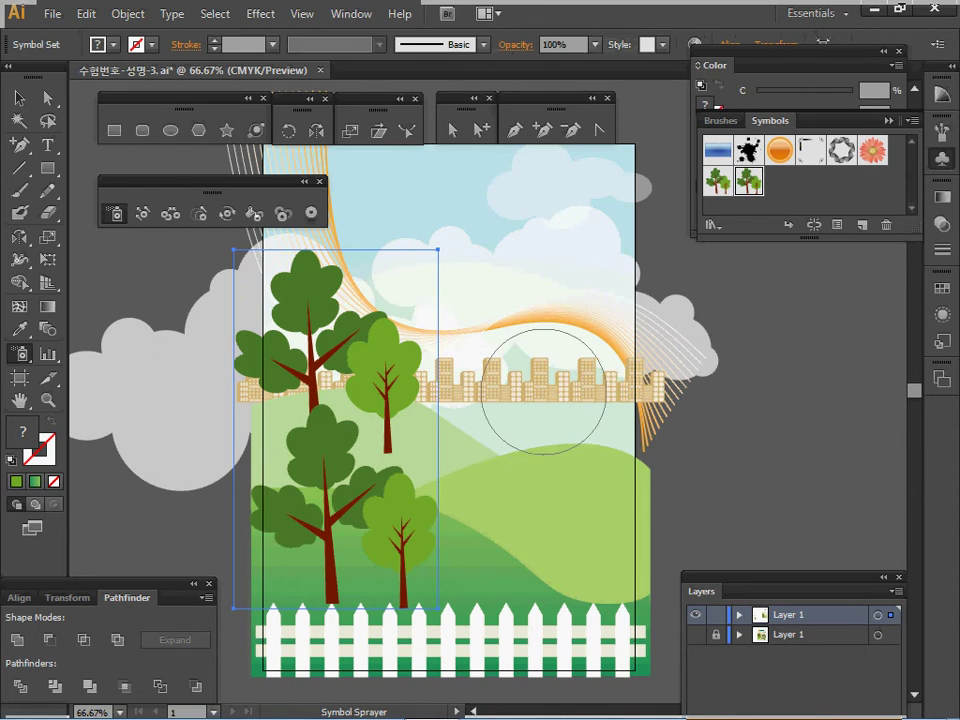
click(537, 391)
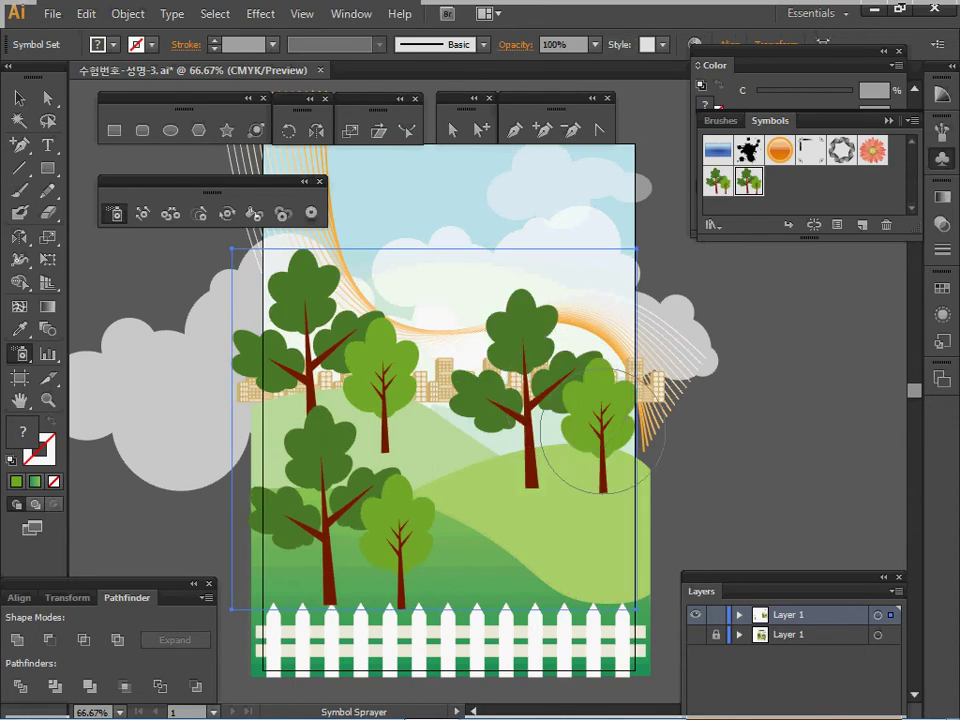
click(530, 488)
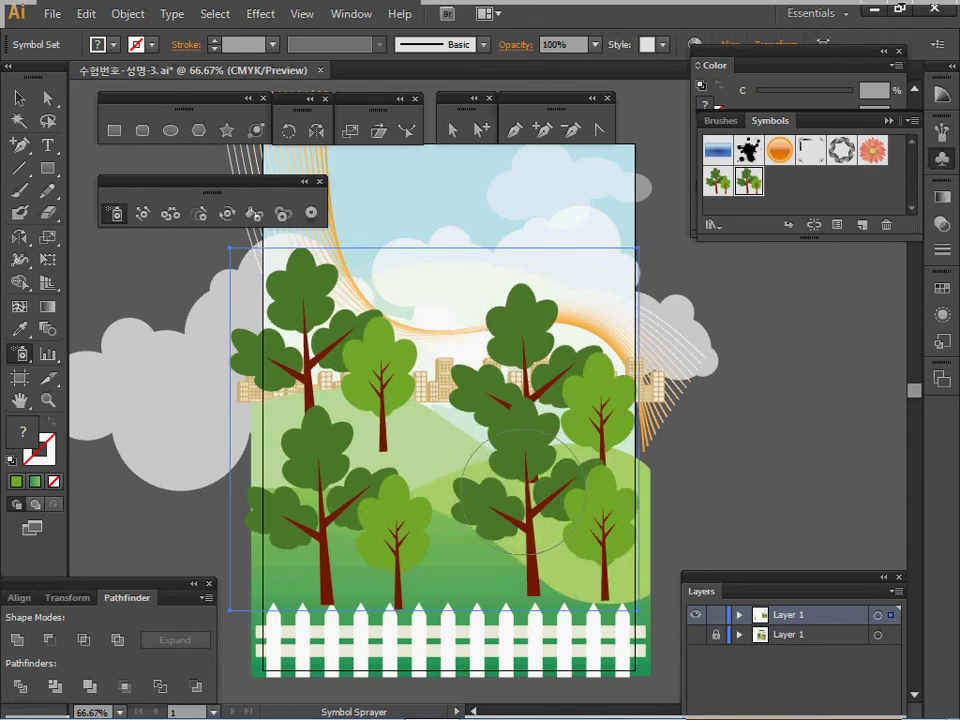
key(ctrl+z)
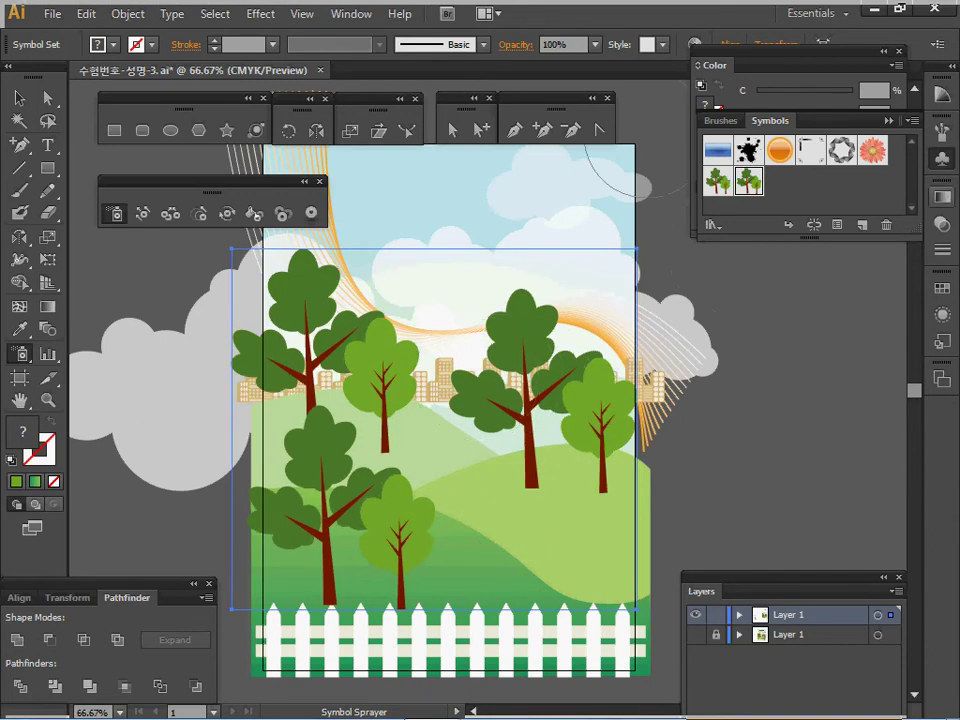
Try enlarging the poster's upper-left tree instance with the Symbol Sizer, and restore its previous size.
click(889, 121)
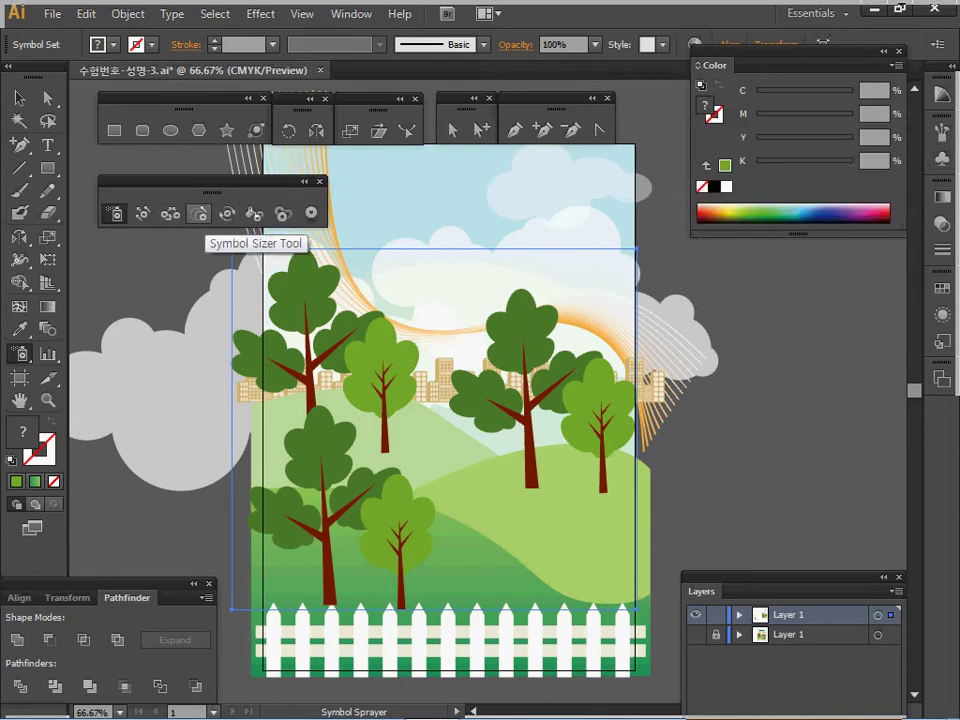
click(198, 213)
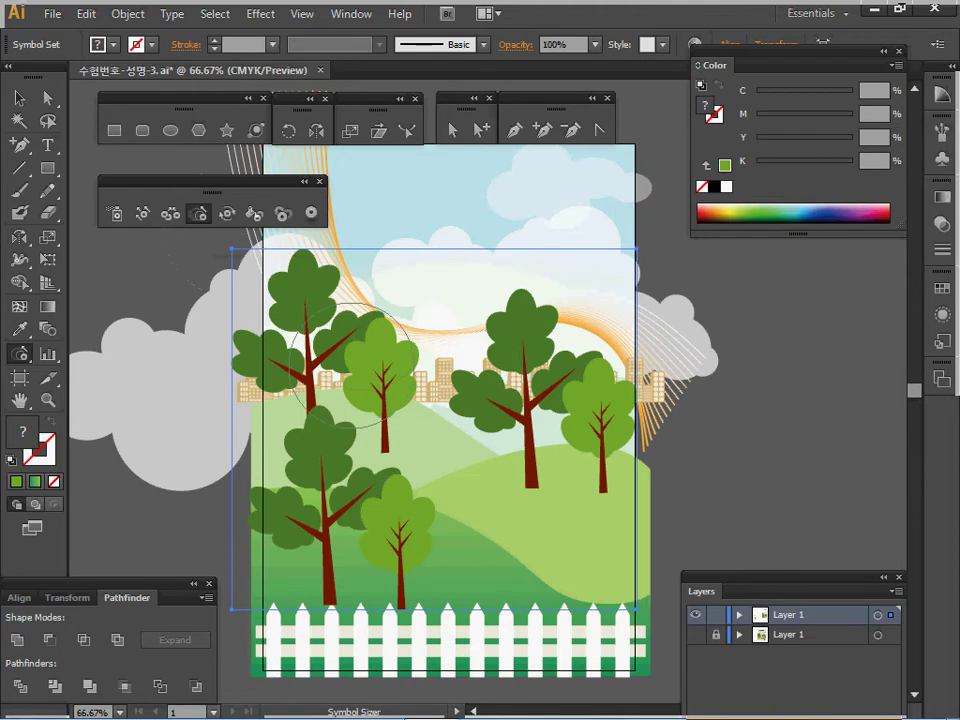
drag(334, 344, 331, 341)
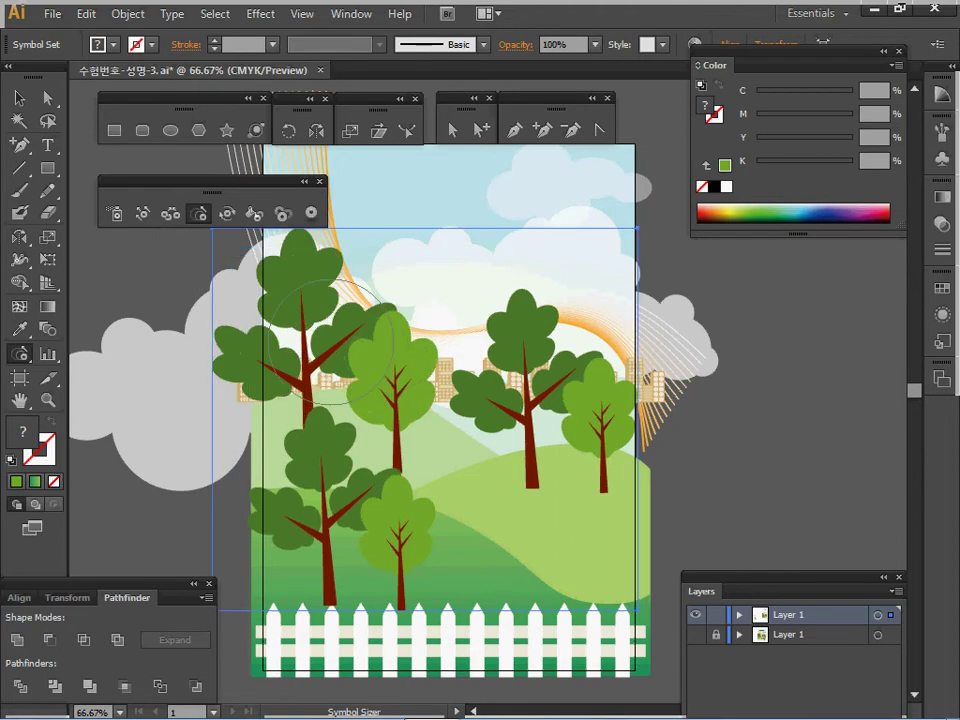
alt+click(333, 340)
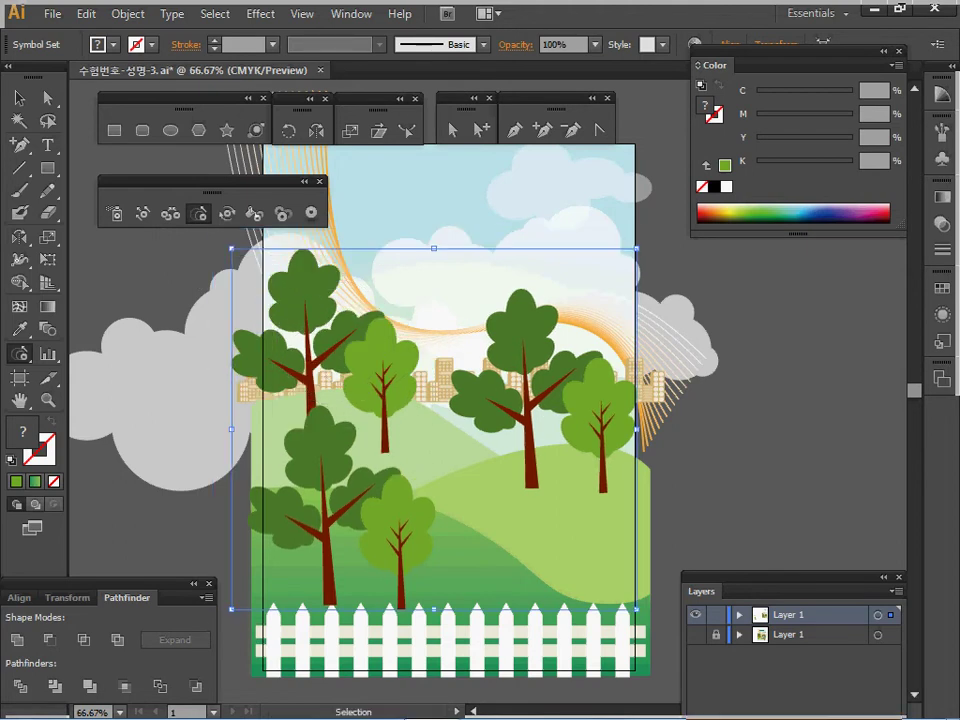
Shrink the tree instances on the left and right hills with the Symbol Sizer, making the left one smallest.
alt+click(337, 340)
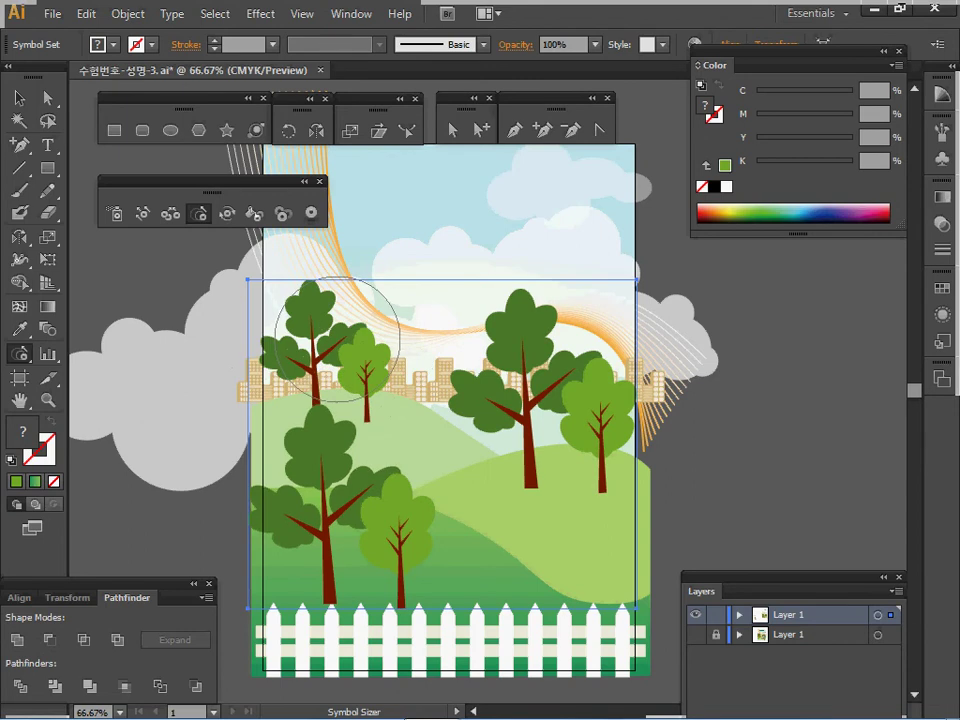
alt+click(337, 340)
alt+click(508, 370)
alt+click(562, 397)
alt+click(562, 397)
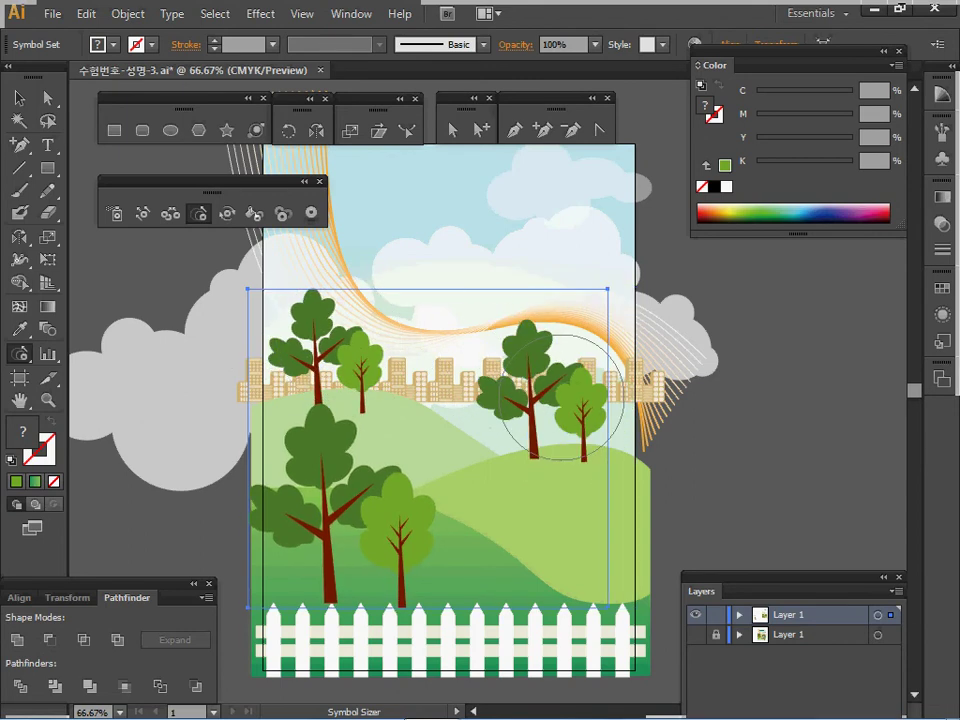
alt+click(560, 397)
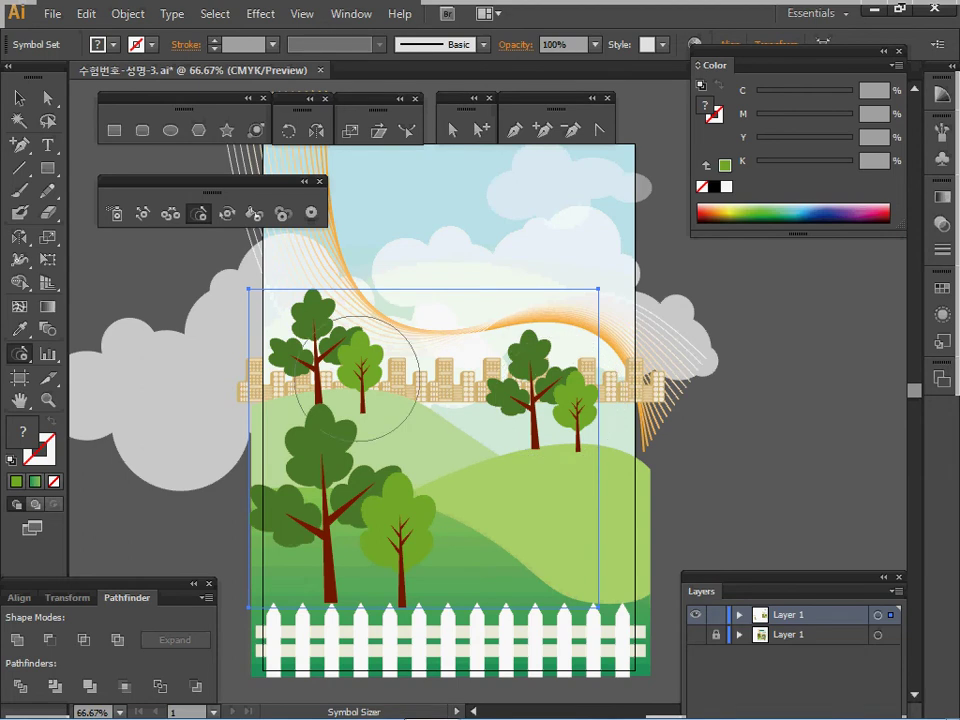
alt+click(330, 355)
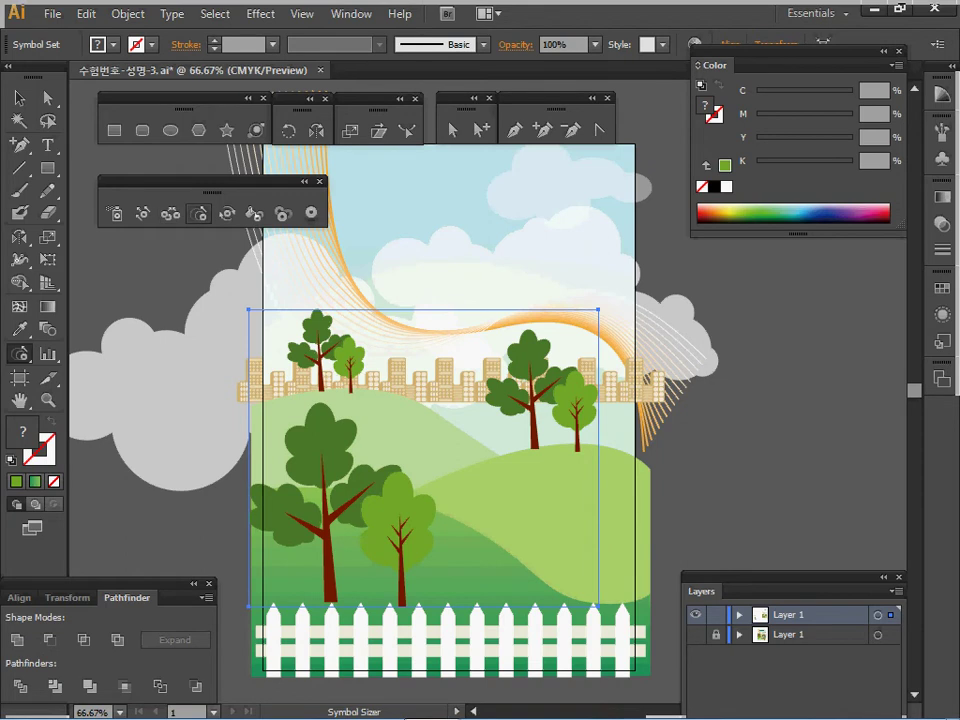
Reposition the trees with the Symbol Shifter, moving the lawn tree upward and both hill trees slightly to the right.
click(143, 214)
mouse_move(334, 338)
mouse_down()
mouse_move(337, 468)
mouse_move(333, 323)
mouse_up()
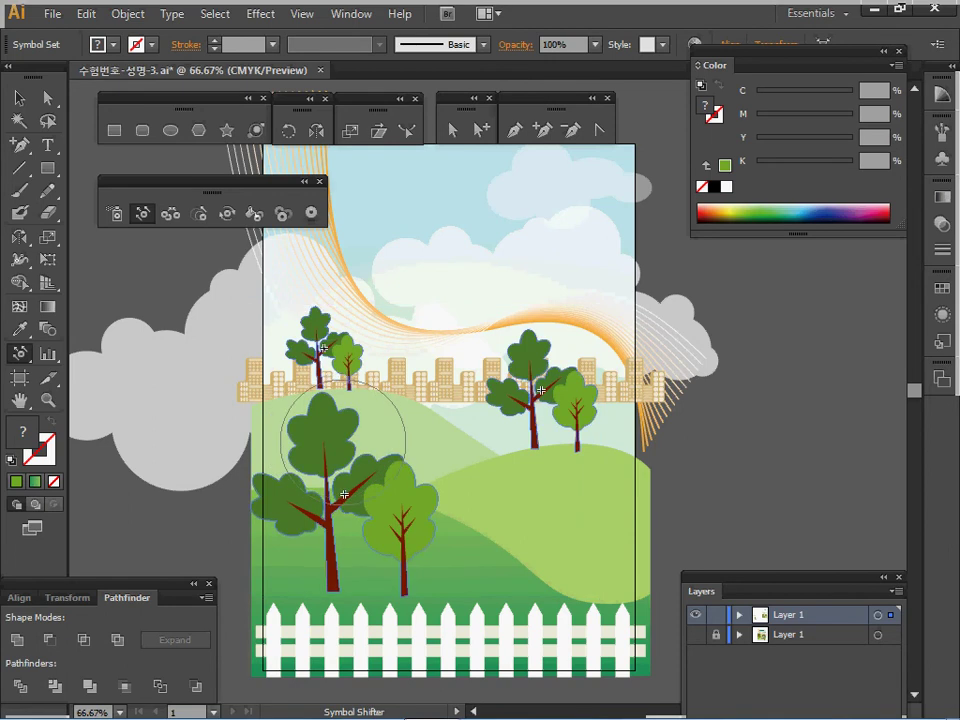
drag(366, 477, 362, 437)
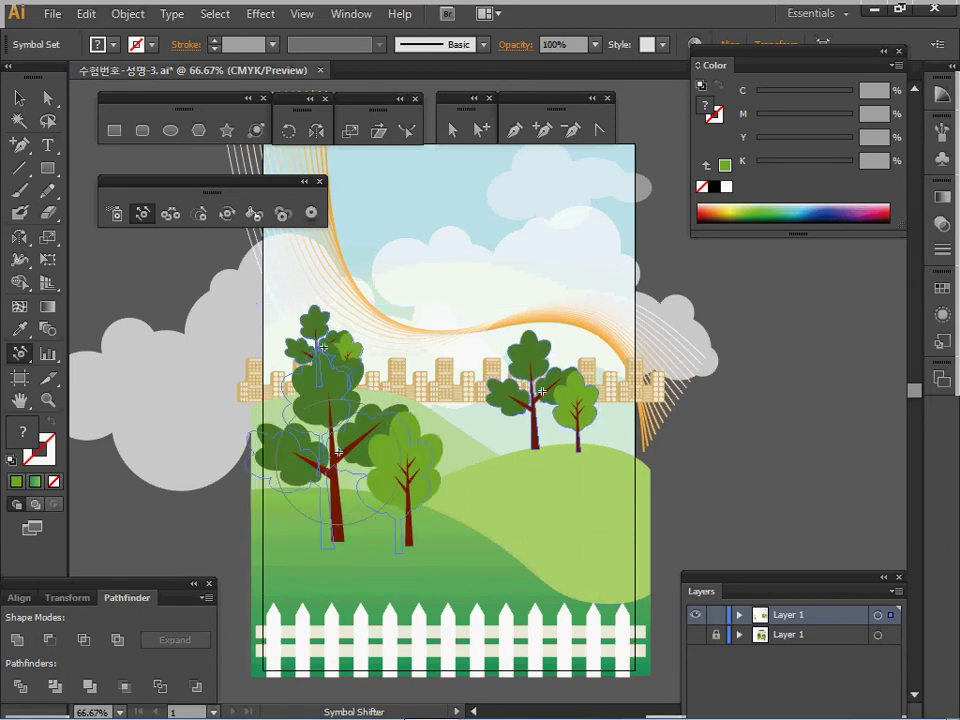
mouse_move(358, 336)
mouse_down()
mouse_move(343, 343)
mouse_move(342, 330)
mouse_up()
mouse_move(568, 427)
mouse_down()
mouse_move(586, 437)
mouse_move(555, 420)
mouse_up()
click(198, 213)
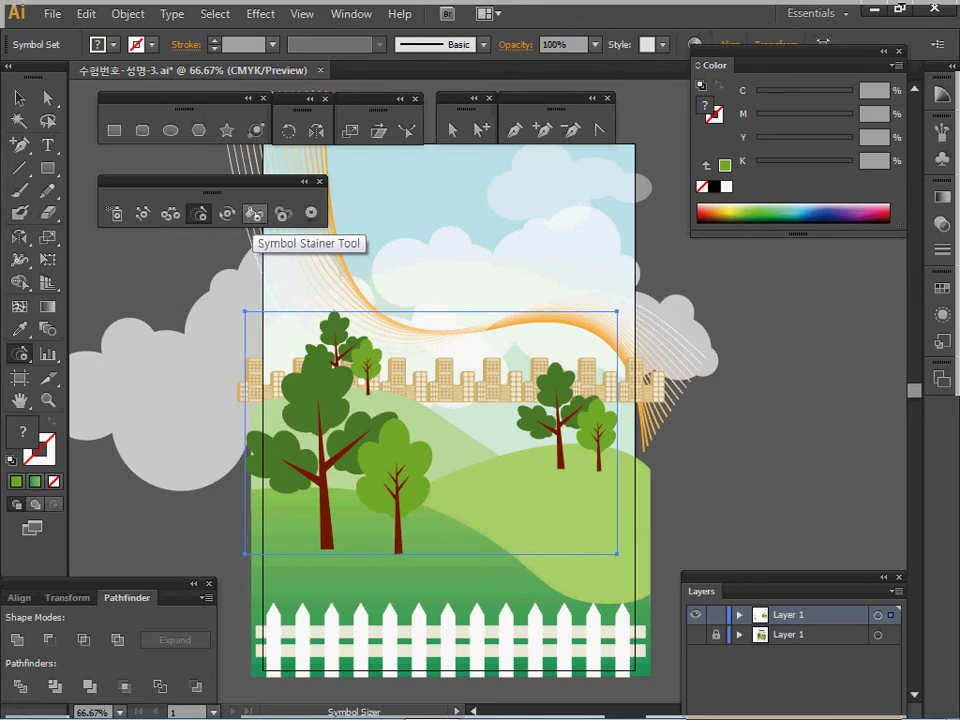
Stain the left hill's tree instance with the brown swatch C50 M50 Y60 K25 using the Symbol Stainer.
click(255, 213)
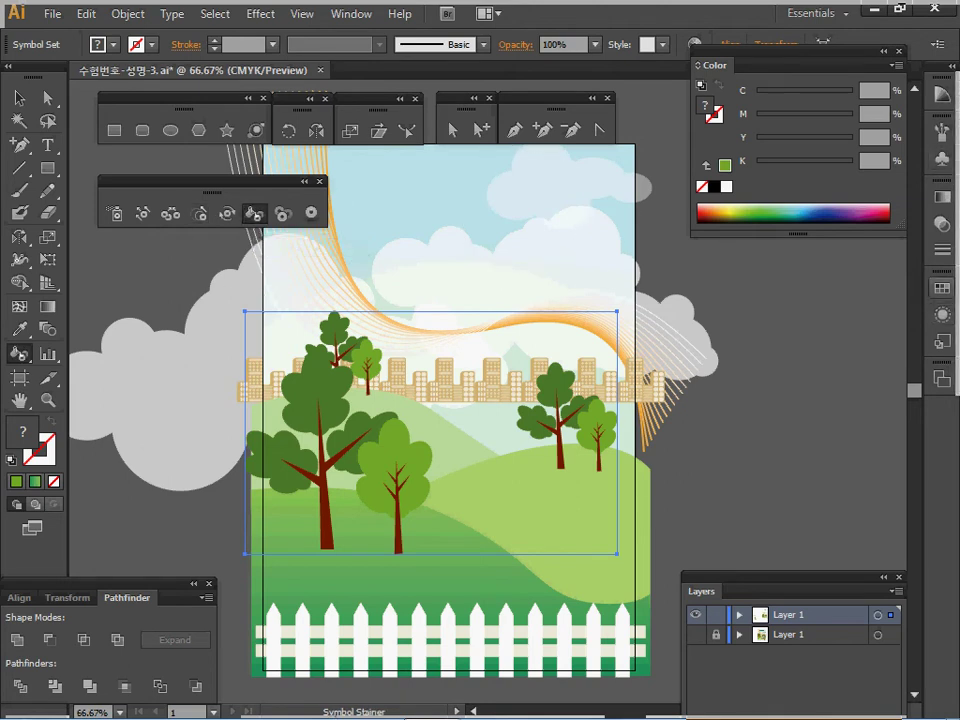
click(941, 287)
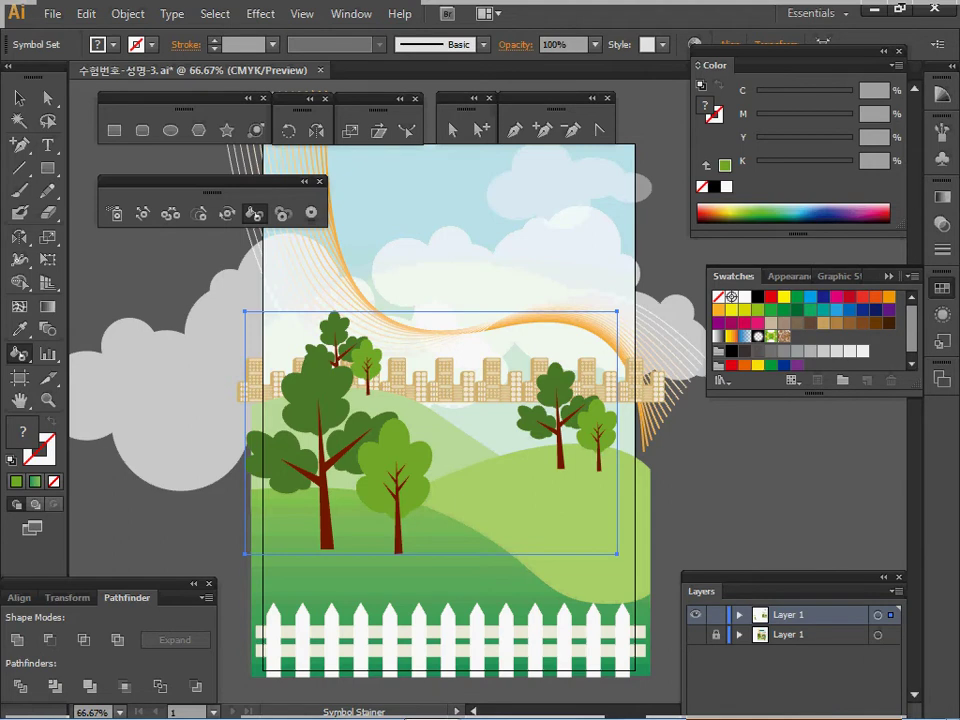
click(797, 322)
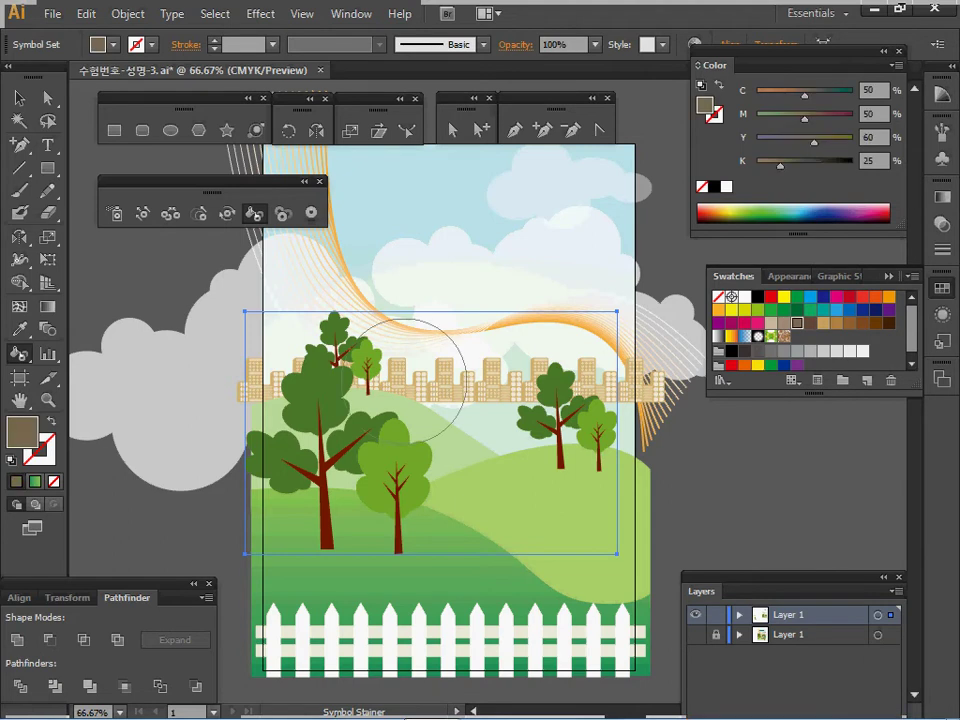
drag(338, 338, 350, 345)
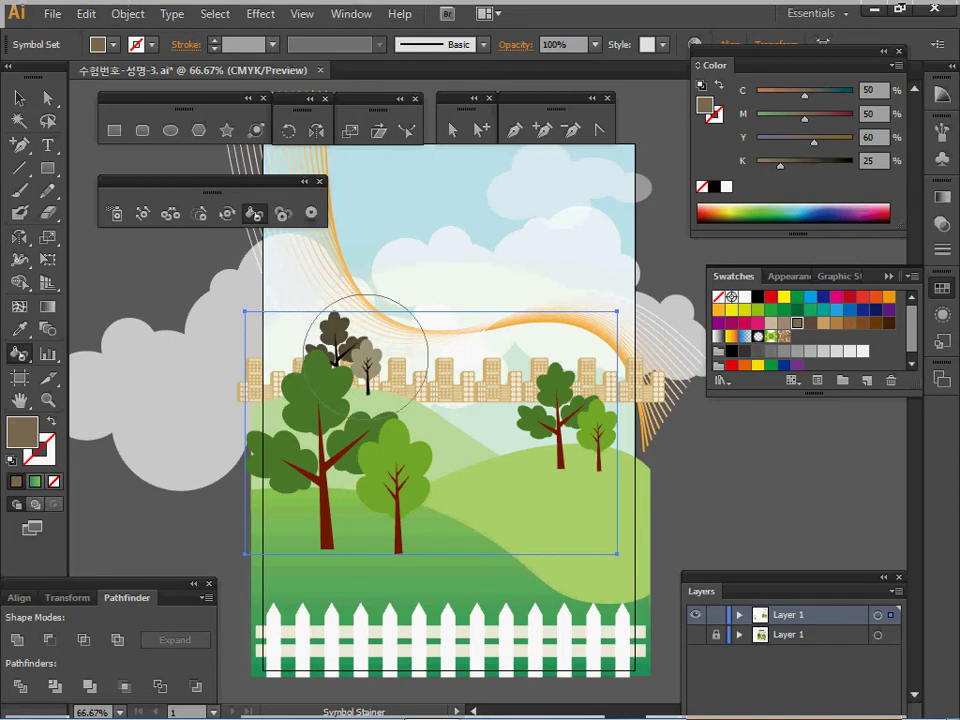
mouse_move(352, 353)
mouse_down()
mouse_move(342, 352)
mouse_move(350, 350)
mouse_up()
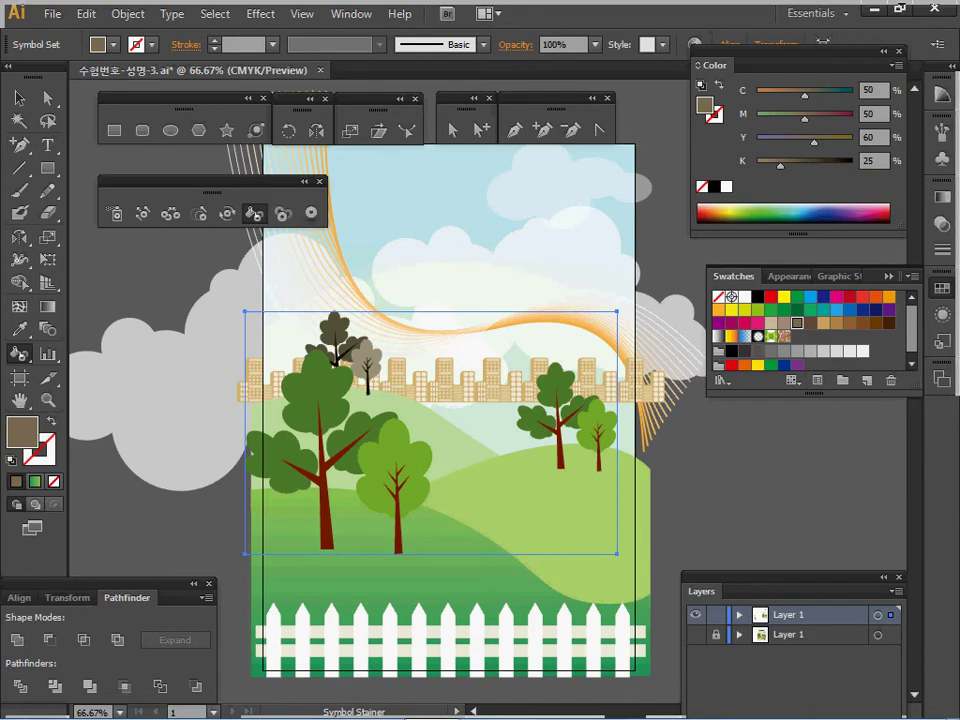
Stain the right hill's tree instance with the teal swatch C80 M10 Y45 K0 and save the document.
click(823, 310)
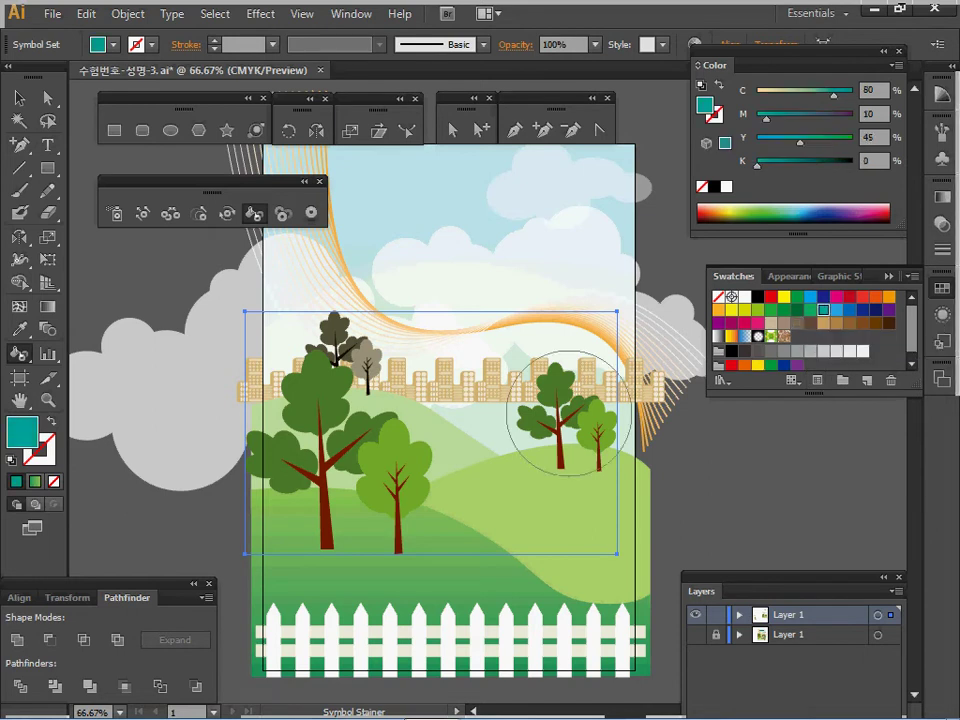
click(576, 412)
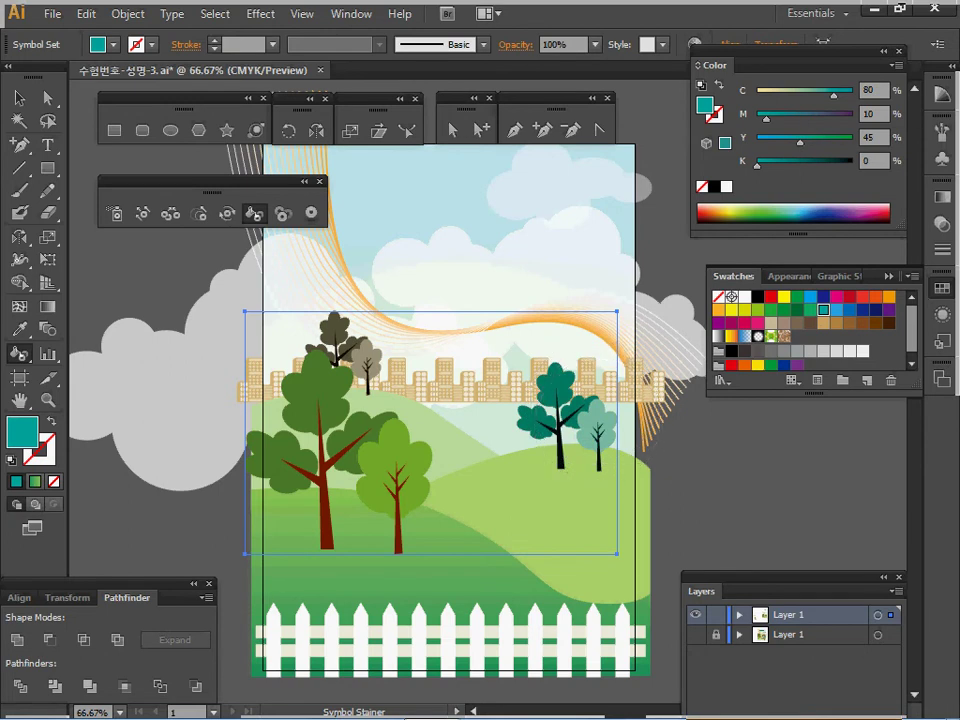
click(889, 276)
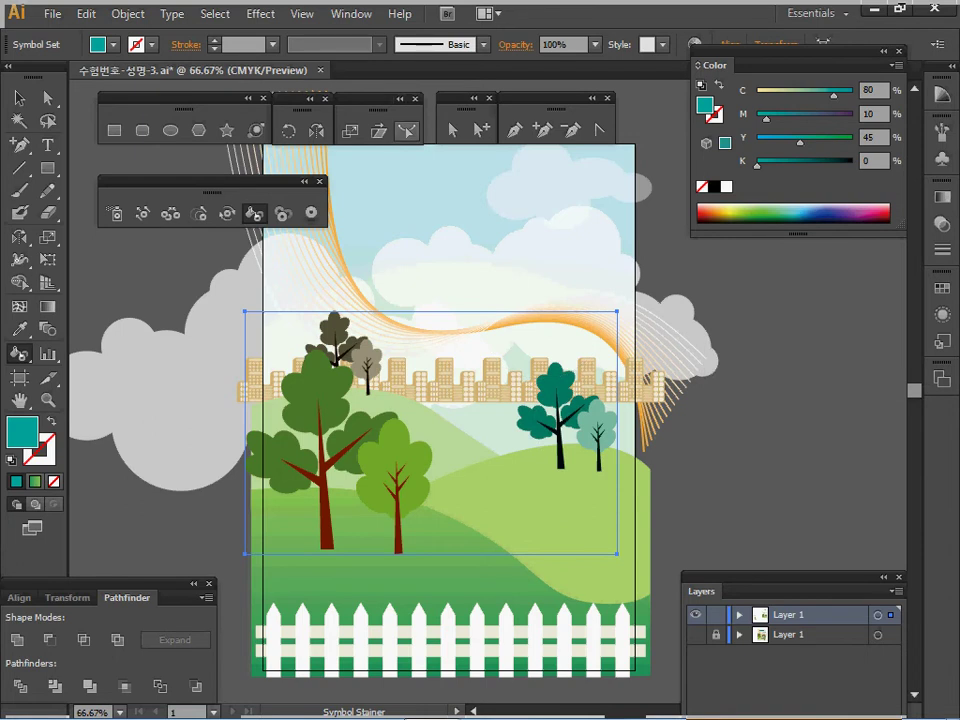
key(ctrl+s)
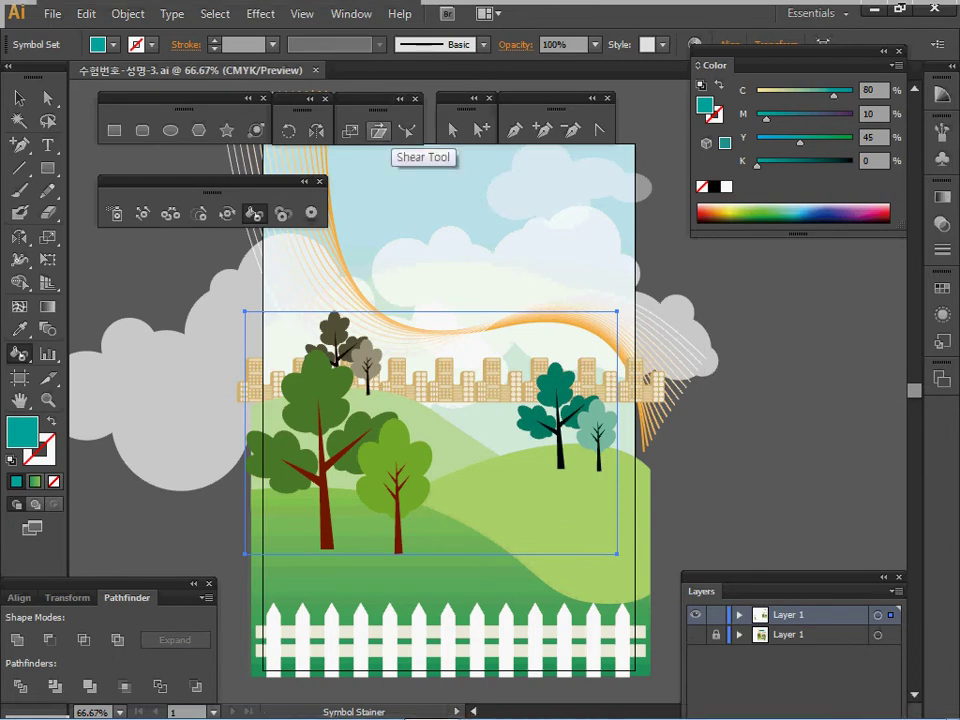
Ungroup the finished girl figure in the yellow hat.
ctrl+click(464, 365)
ctrl+alt+click(223, 403)
mouse_move(223, 403)
mouse_down()
mouse_move(439, 262)
mouse_move(520, 189)
mouse_up()
ctrl+click(397, 421)
ctrl+click(470, 426)
drag(470, 426, 481, 480)
ctrl+alt+click(514, 396)
drag(514, 396, 350, 379)
ctrl+click(415, 371)
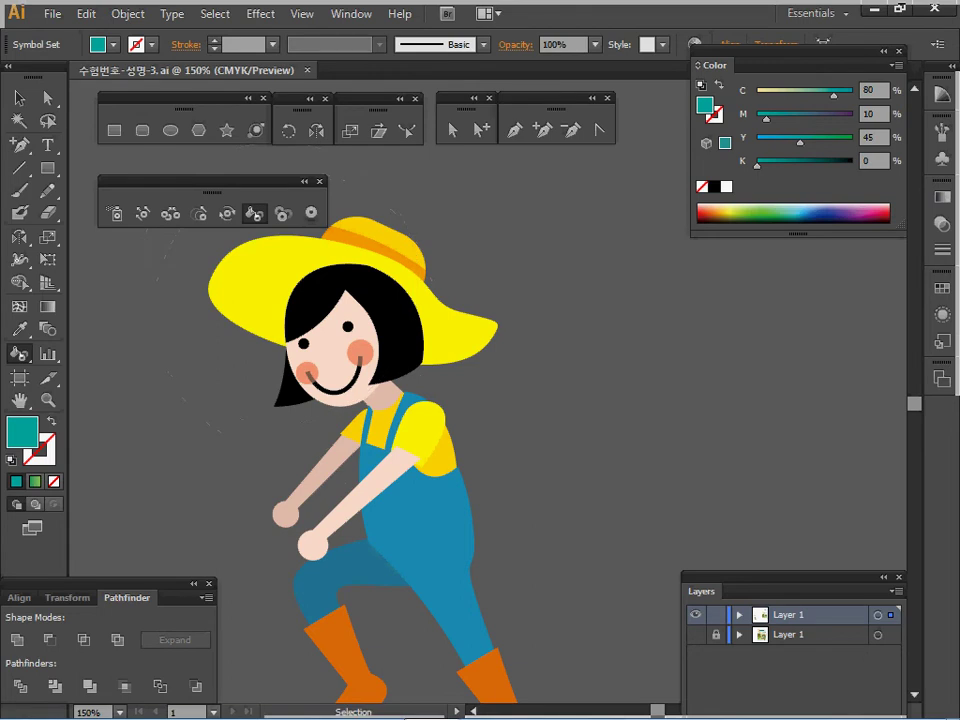
key(v)
ctrl+click(330, 340)
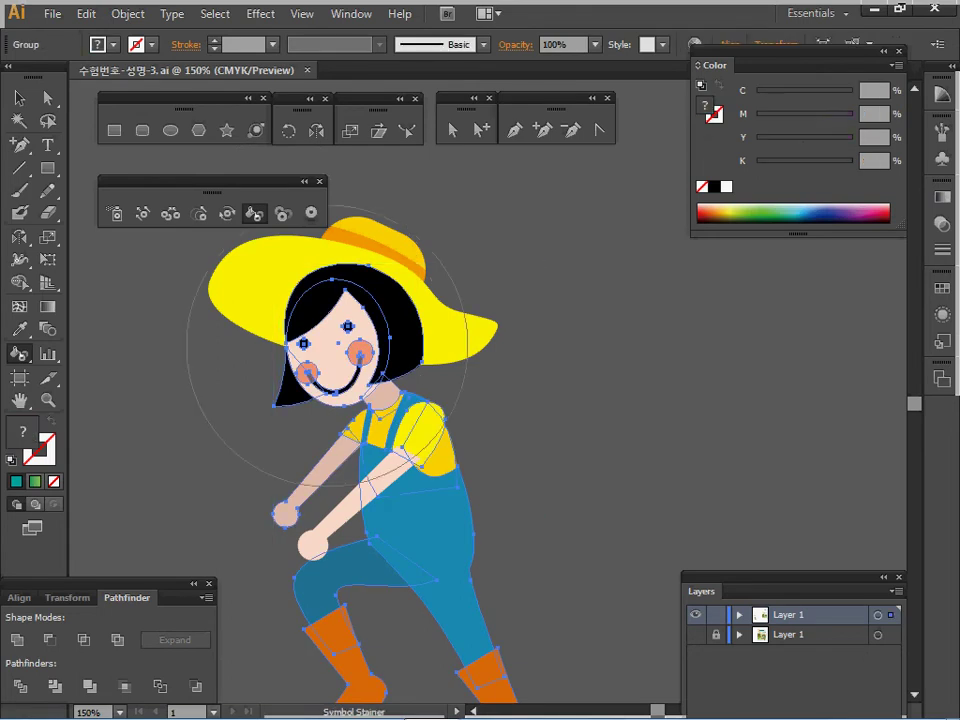
right_click(328, 347)
click(381, 456)
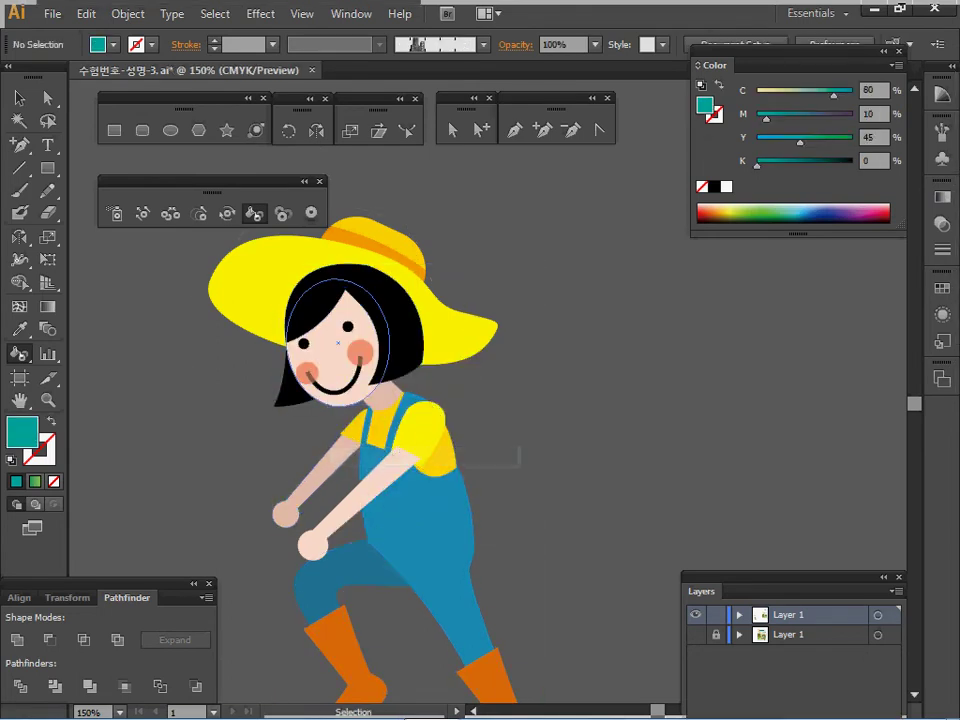
Select the girl's face ellipse to load its skin-tone fill, put away the symbol tools palette and activate the Ellipse tool.
ctrl+alt+click(476, 379)
drag(476, 379, 543, 333)
click(319, 182)
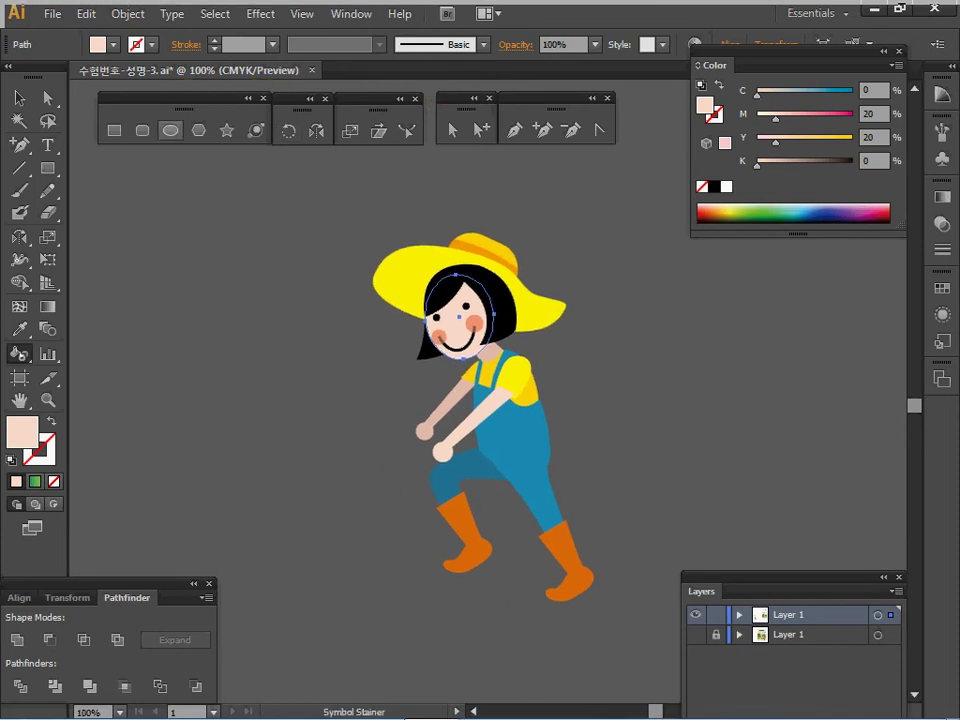
click(170, 131)
click(209, 302)
text(26)
key(Tab)
text(31)
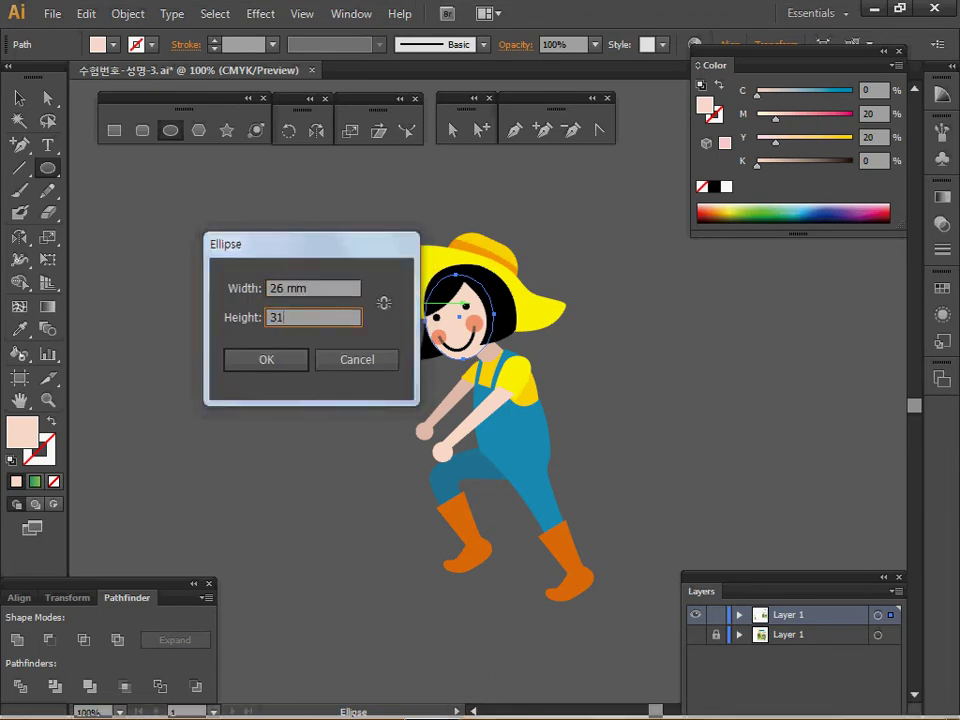
key(Return)
key(Delete)
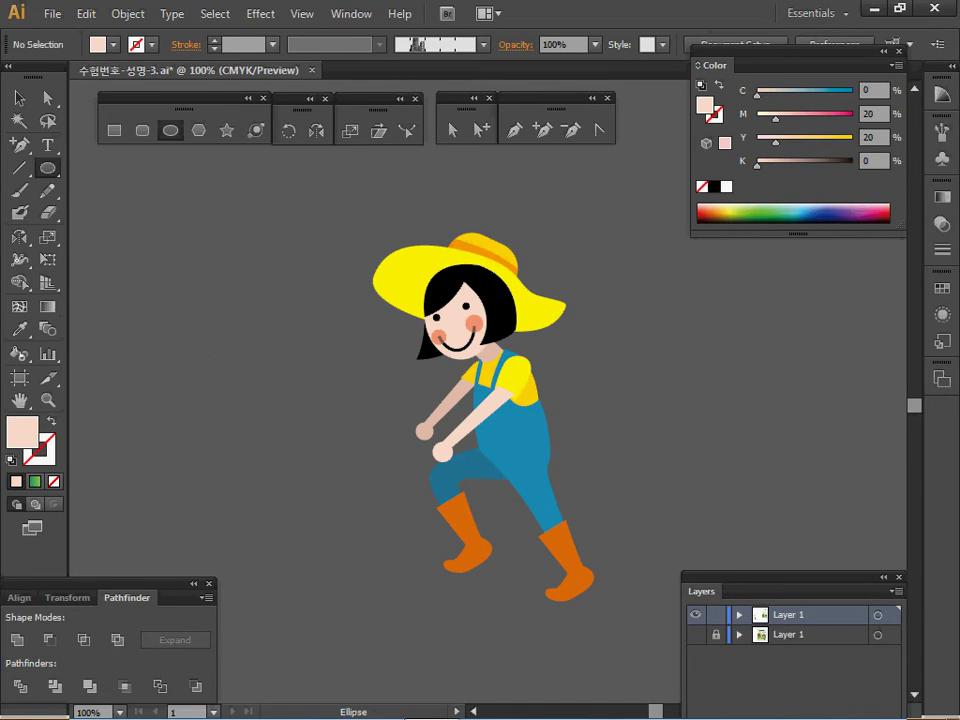
Create a skin-coloured face ellipse 26 mm wide and 32 mm high in the empty area left of the girl.
click(437, 320)
text(26)
key(Tab)
text(32)
key(Return)
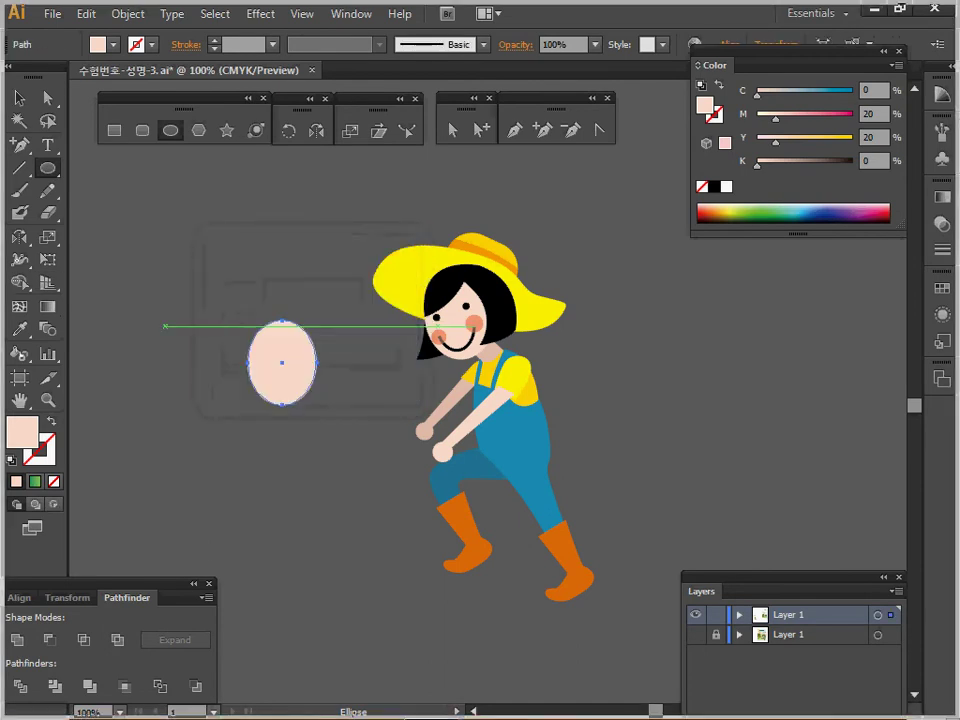
ctrl+click(302, 369)
drag(458, 381, 382, 321)
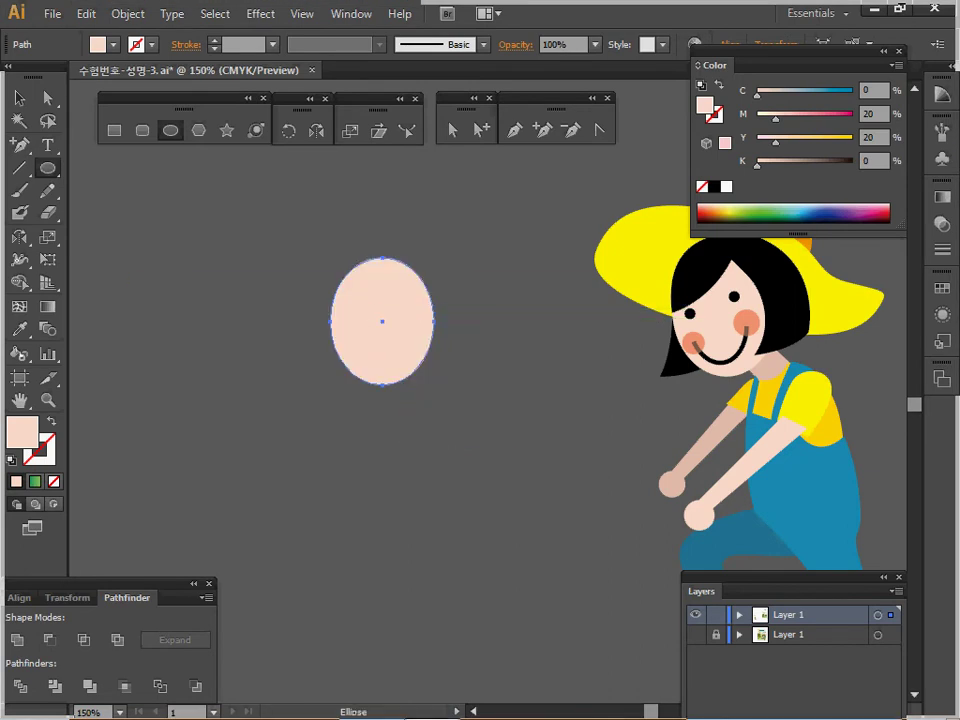
Open the Rotate settings for the new face ellipse with the preview shown.
double_click(289, 131)
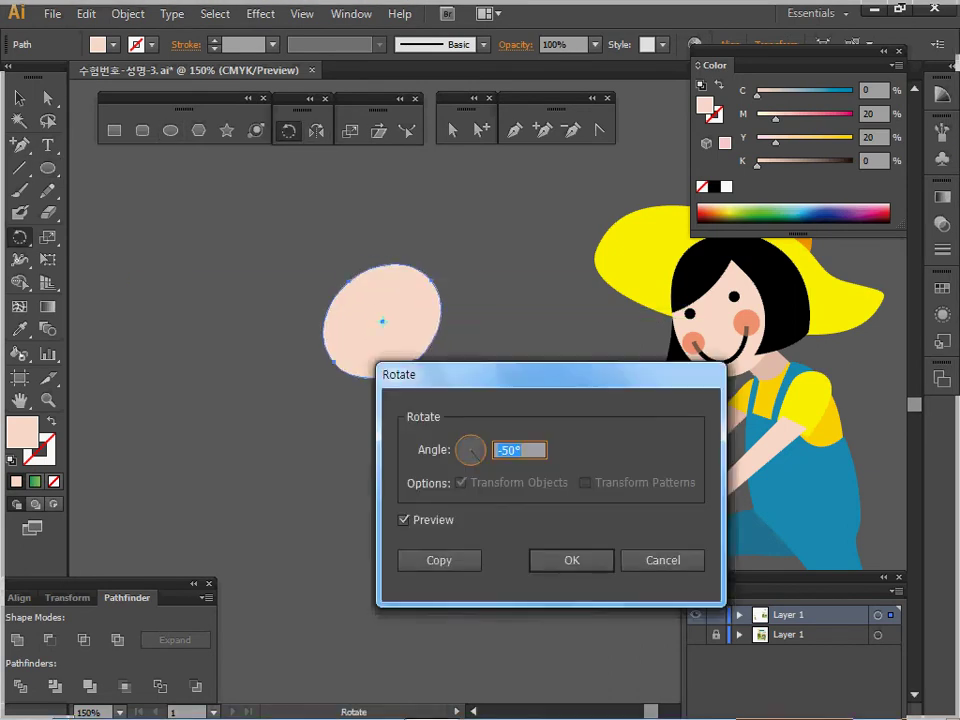
Rotate the skin-coloured face ellipse by 6°.
text(6)
key(Return)
key(ctrl+space)
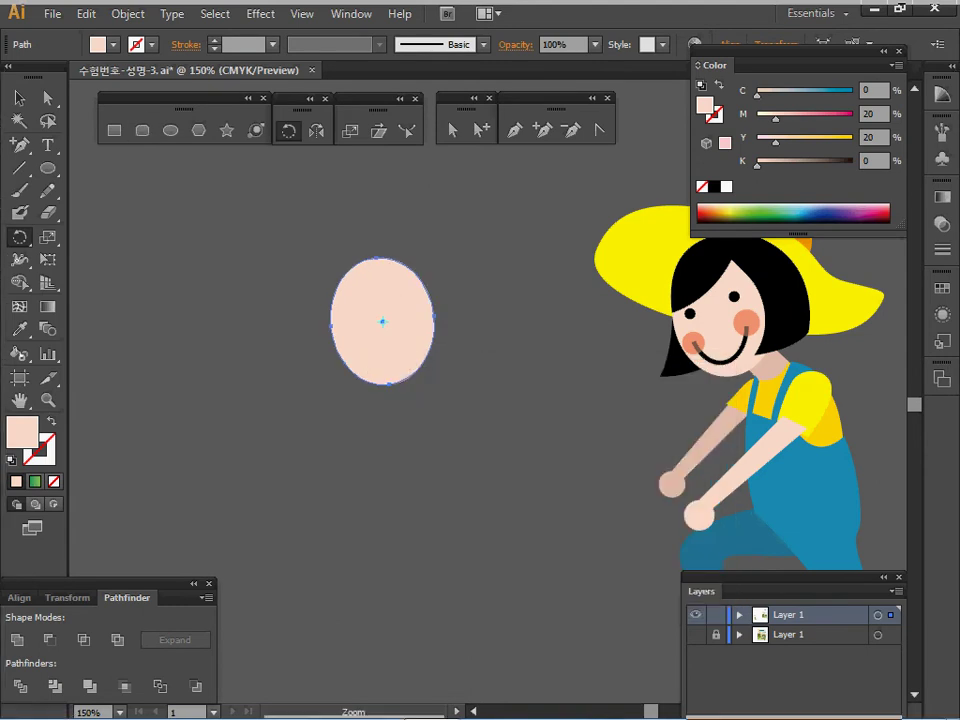
ctrl+click(436, 324)
drag(436, 324, 367, 268)
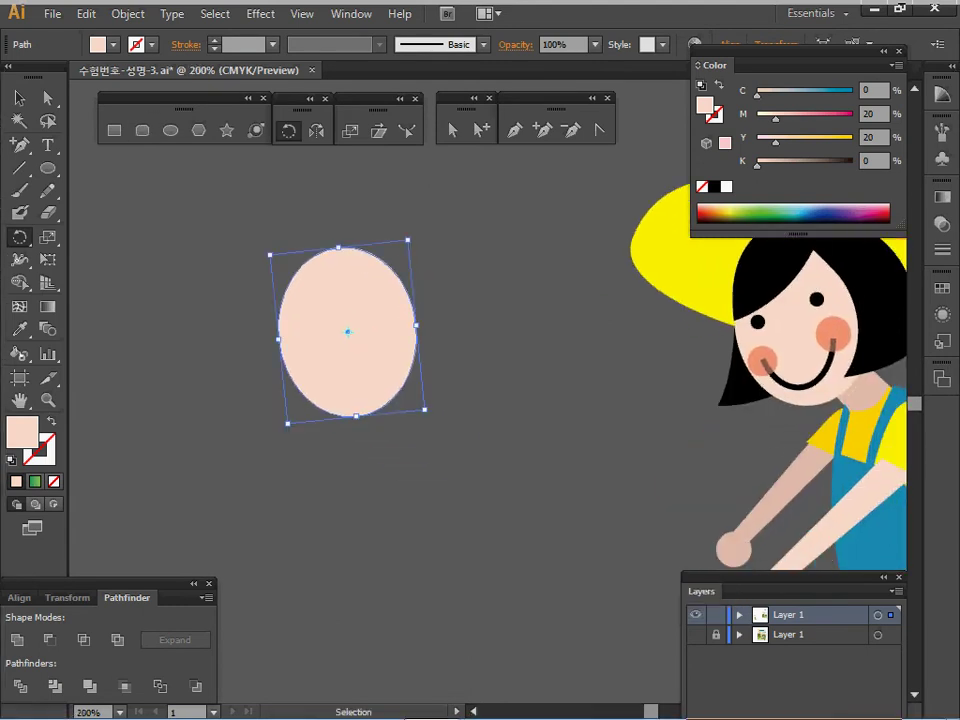
Draw a small circle as the left eye on the face ellipse, with a black fill and no stroke.
key(ctrl+shift+a)
key(l)
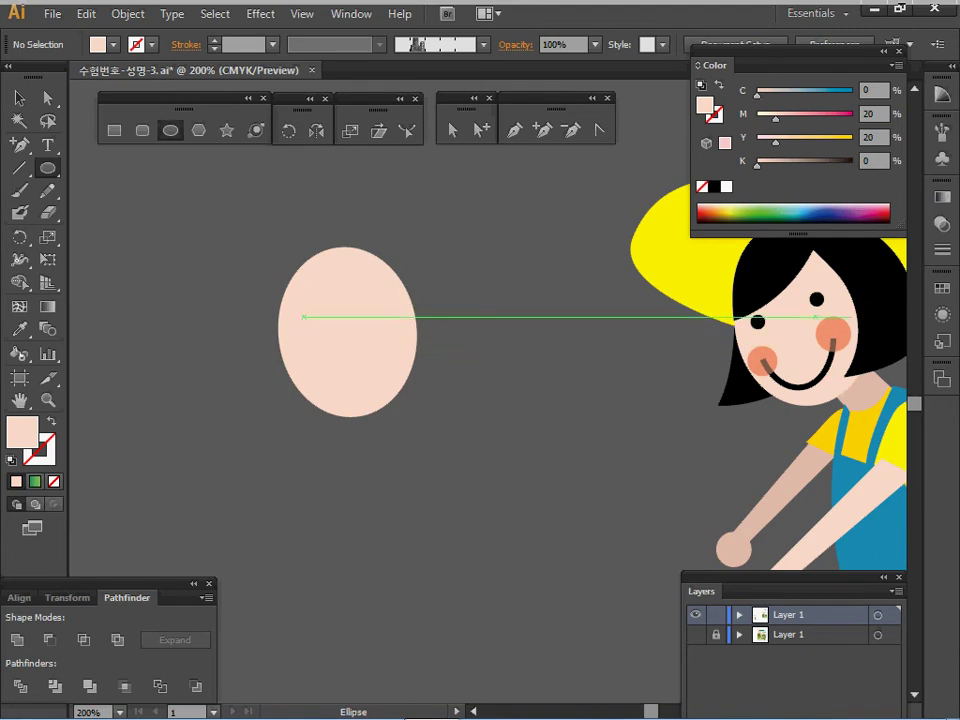
drag(306, 319, 314, 328)
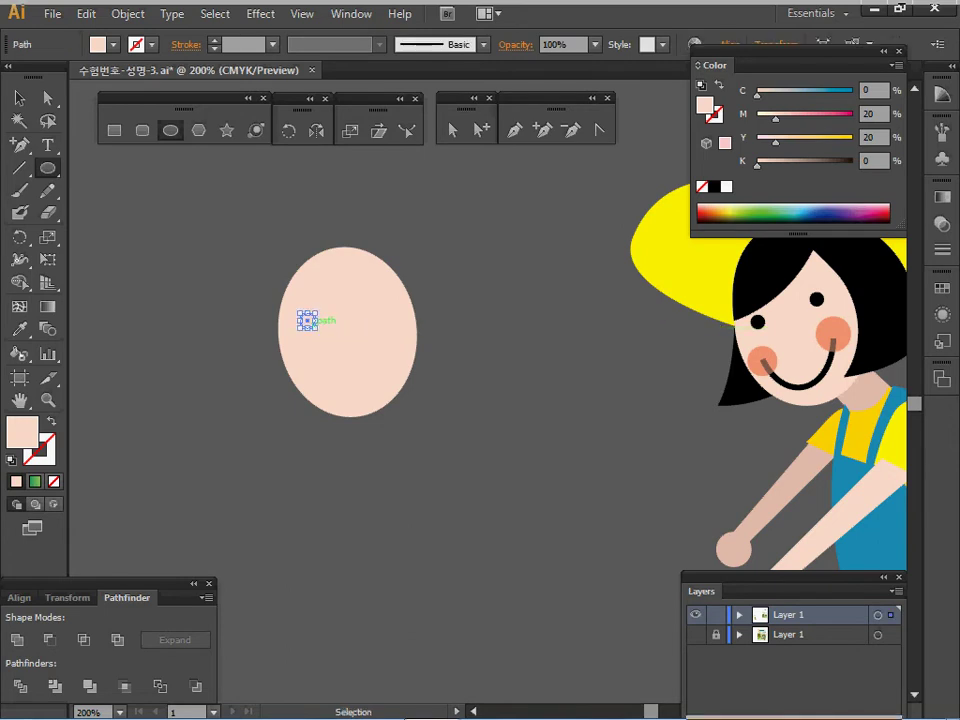
key(d)
key(shift+x)
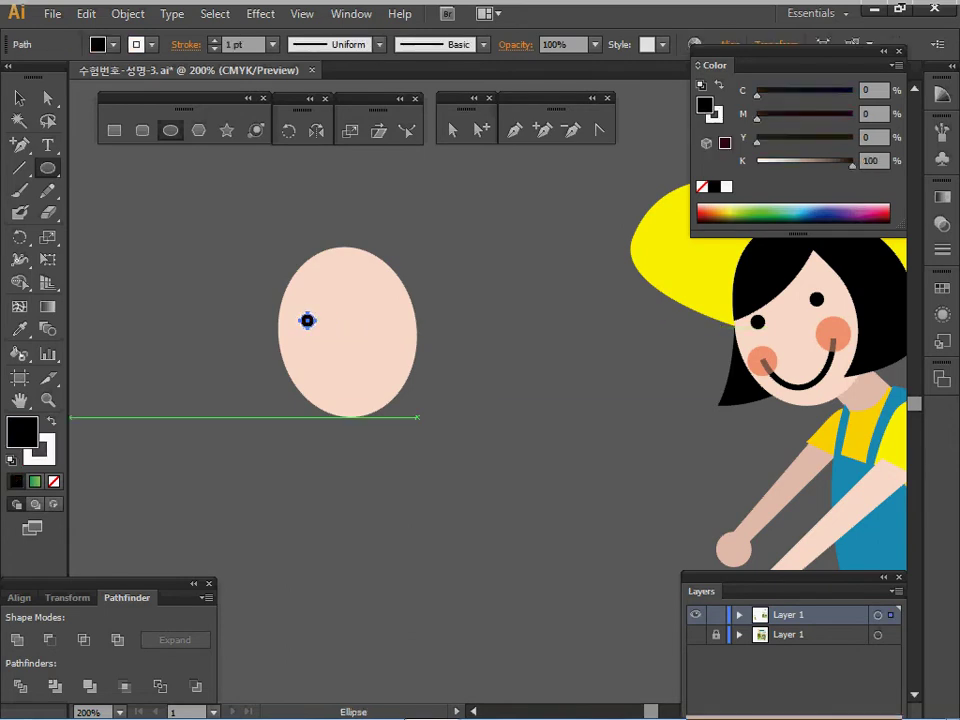
key(slash)
key(ctrl)
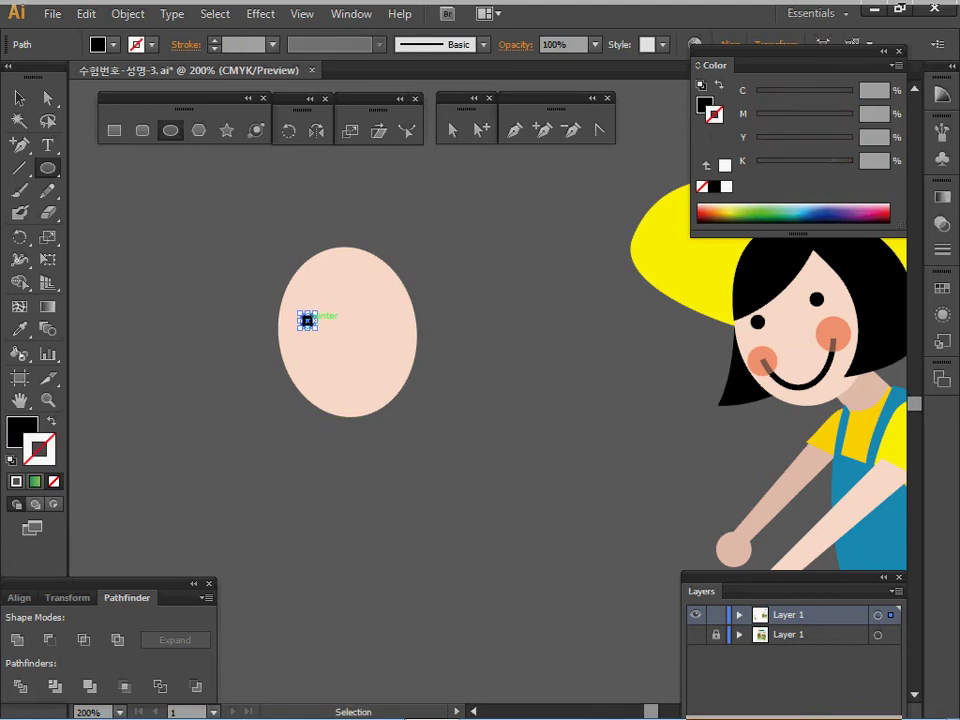
drag(315, 321, 352, 320)
key(ctrl+z)
Duplicate the black eye circle and place the copy slightly higher on the right side of the face.
key(ctrl+space)
ctrl+click(360, 344)
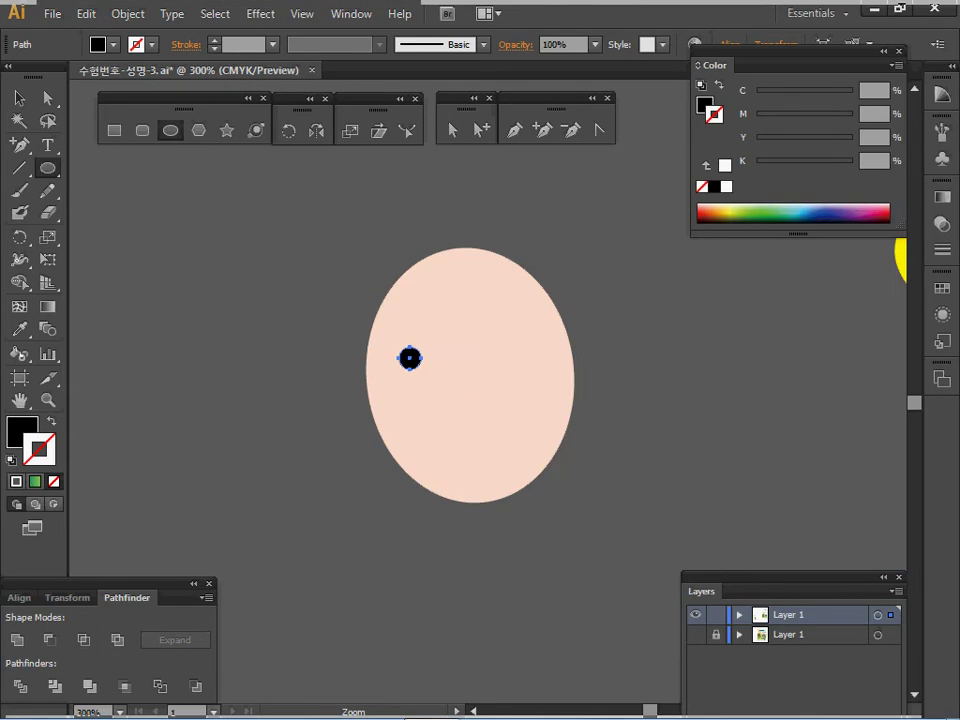
ctrl+click(423, 396)
ctrl+alt+click(671, 345)
ctrl+alt+click(665, 468)
drag(269, 337, 228, 322)
key(ctrl)
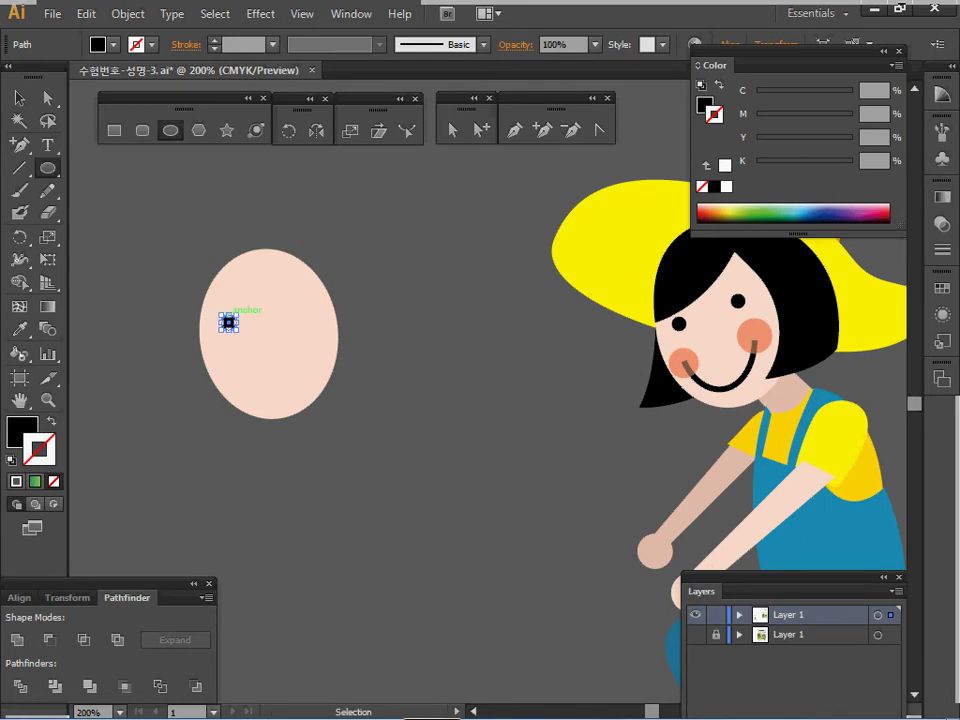
drag(228, 322, 284, 301)
key(alt)
key(ctrl+z)
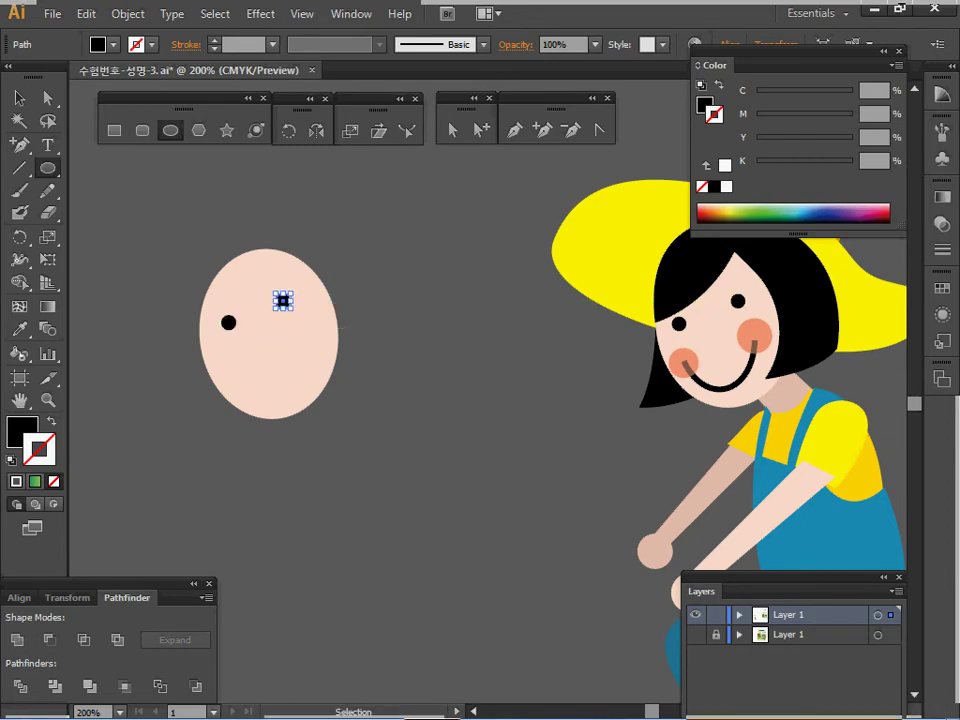
ctrl+click(394, 323)
Draw a tall ellipse inside the face for the mouth, with no fill and a black 3 pt stroke.
key(l)
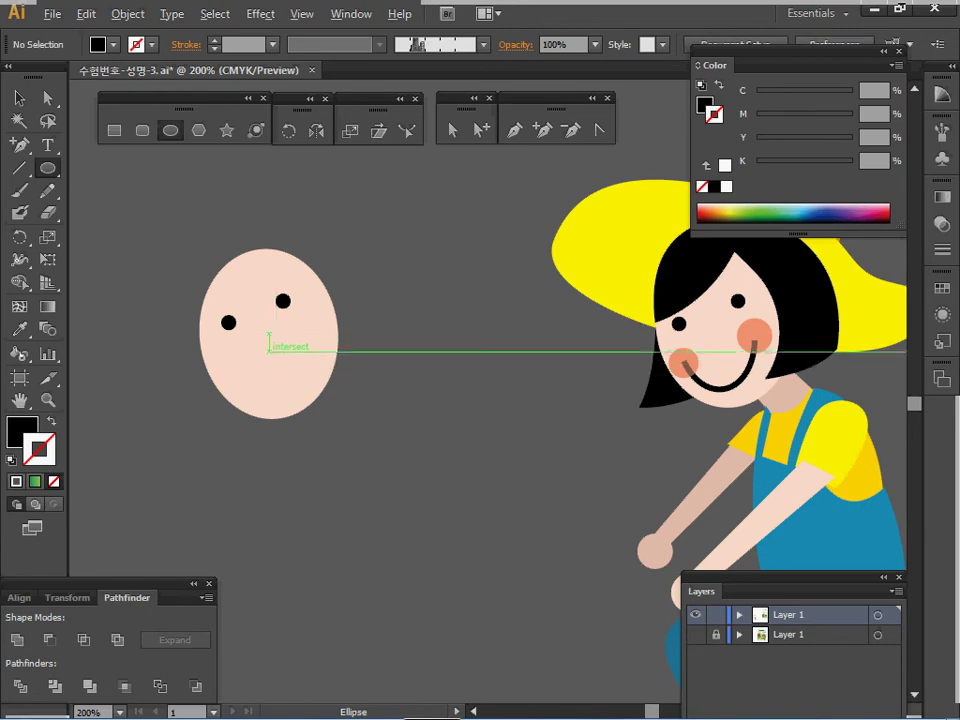
mouse_move(269, 340)
mouse_down()
mouse_move(315, 408)
mouse_move(306, 400)
mouse_up()
key(shift+x)
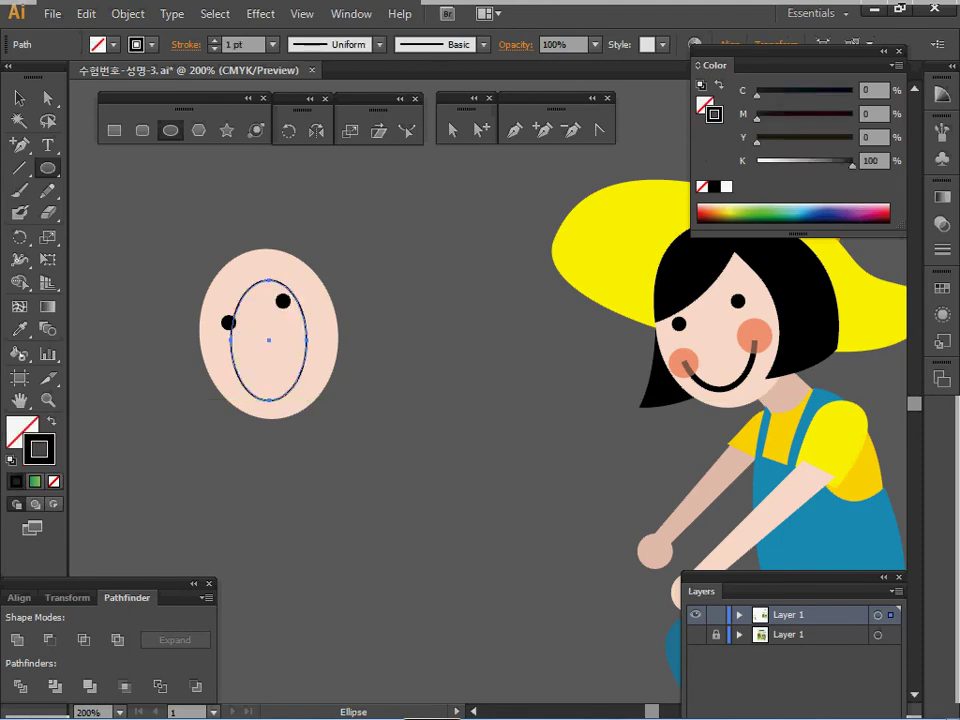
click(942, 250)
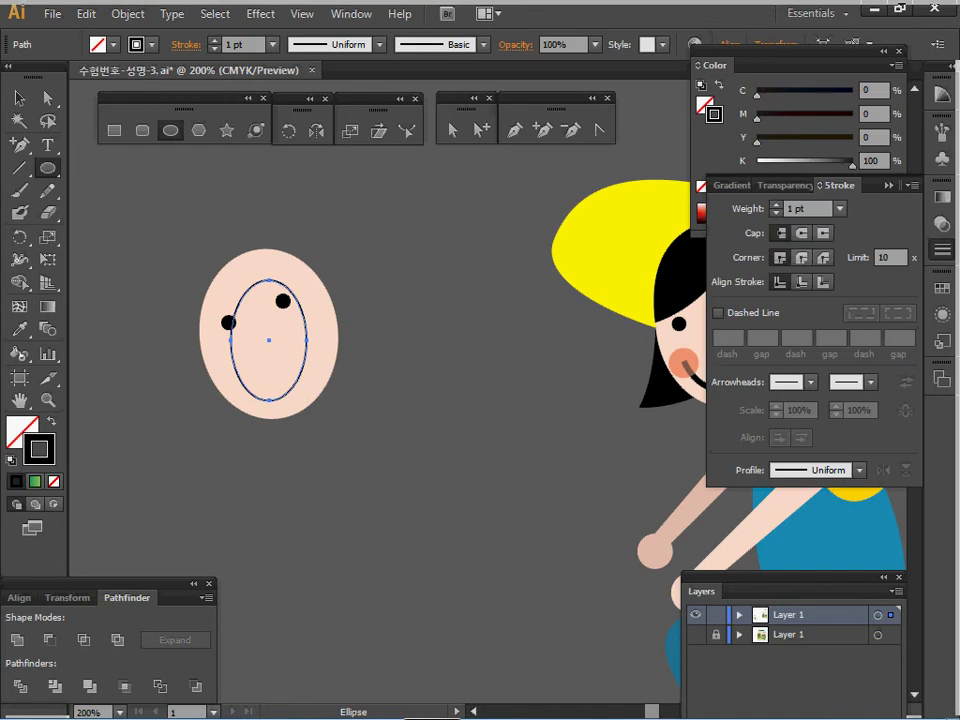
click(776, 205)
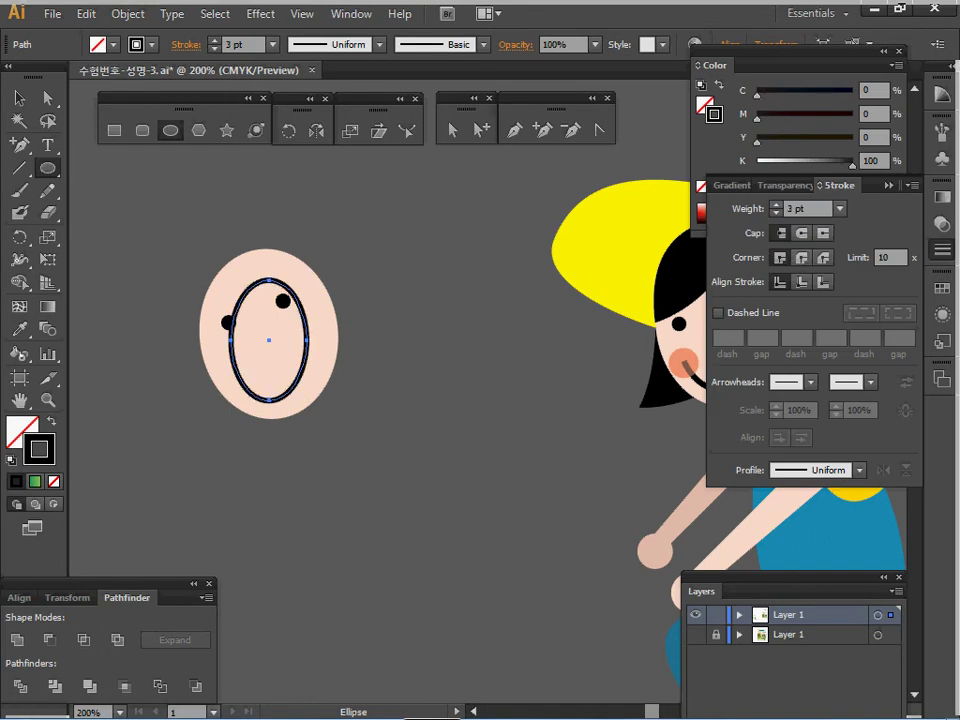
Tilt the mouth ellipse counterclockwise and reposition it so that its lower curve sits as a smile on the face.
key(v)
drag(314, 270, 289, 206)
drag(313, 348, 305, 348)
drag(288, 266, 298, 265)
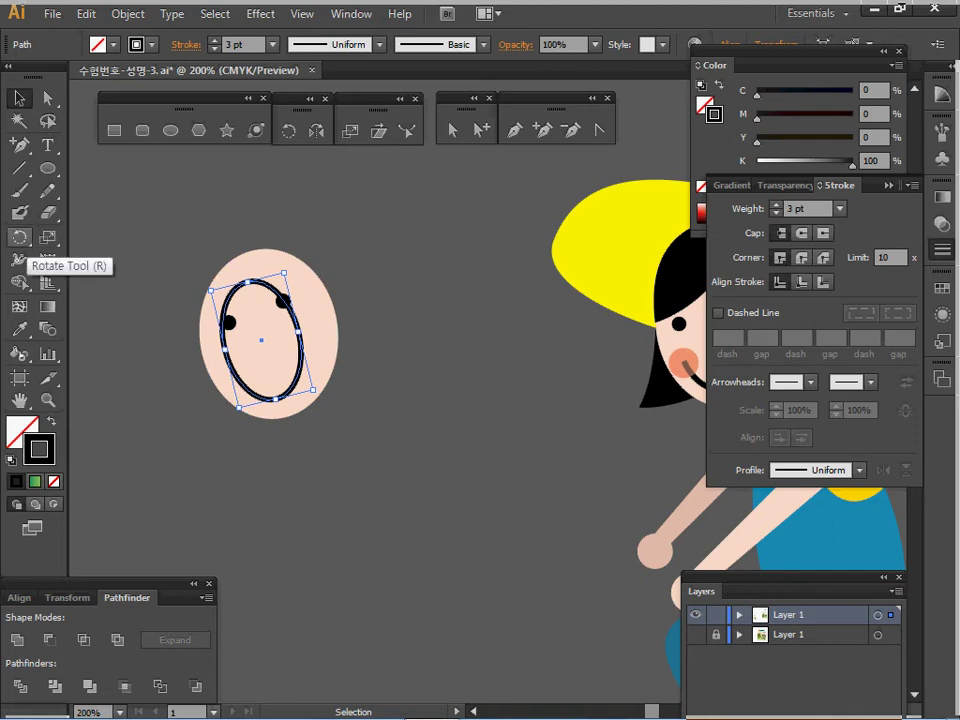
Cut the mouth ellipse with the Scissors tool at its lower left and right sides, and delete the upper part.
click(48, 212)
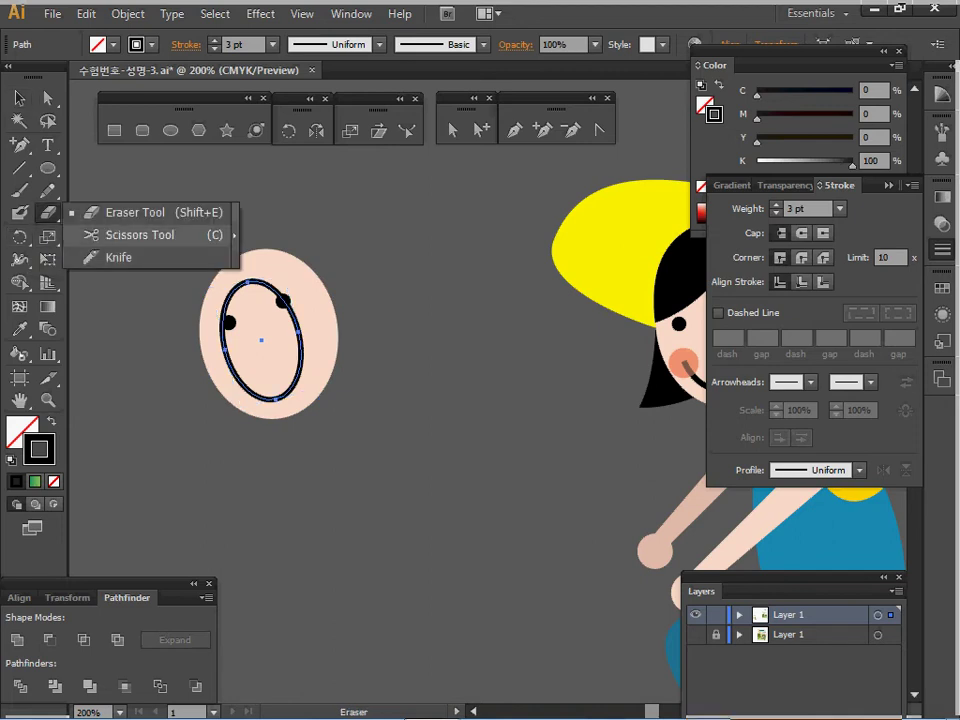
click(140, 235)
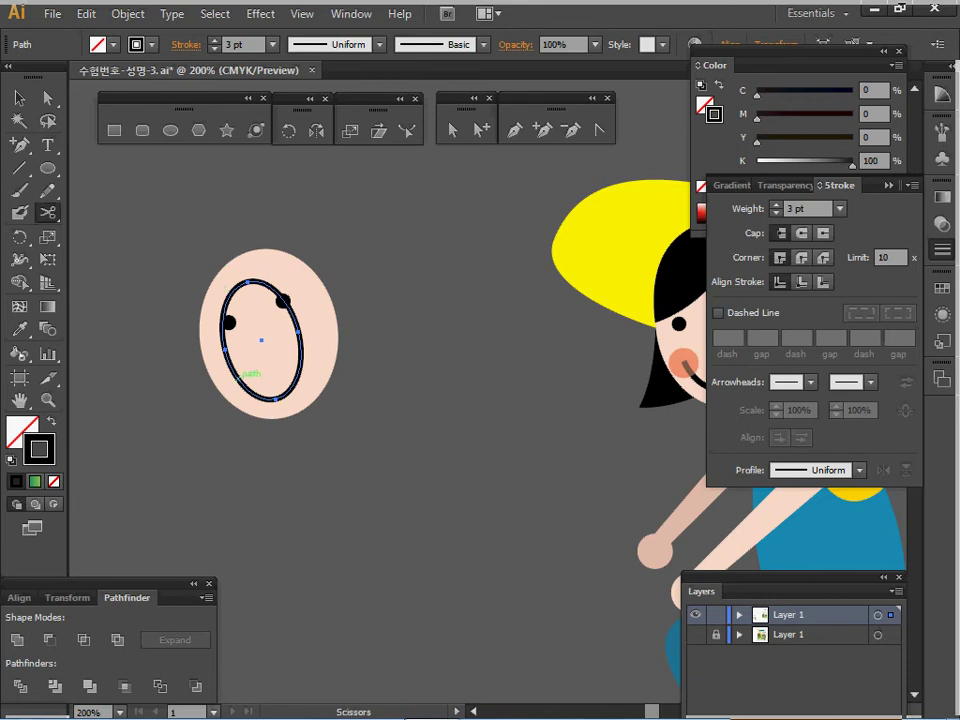
click(234, 374)
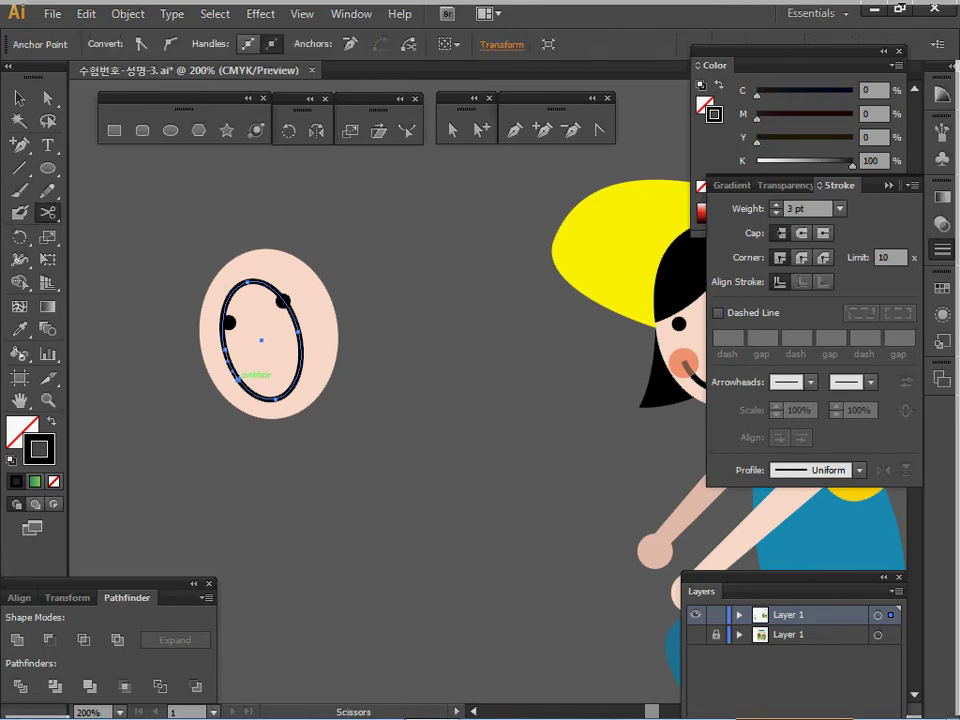
click(301, 357)
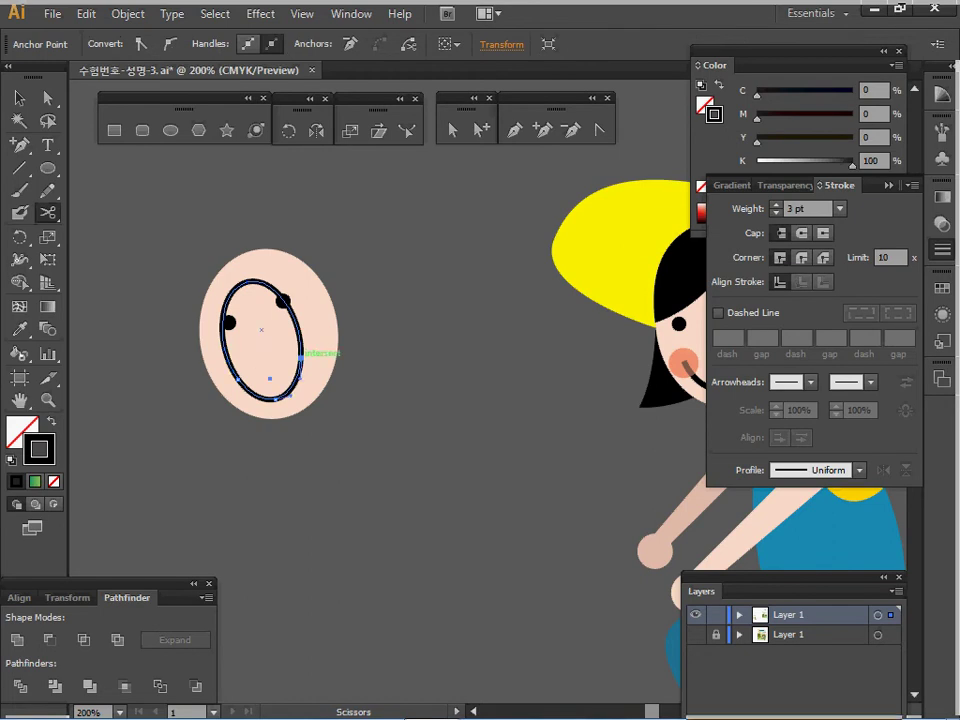
ctrl+click(250, 281)
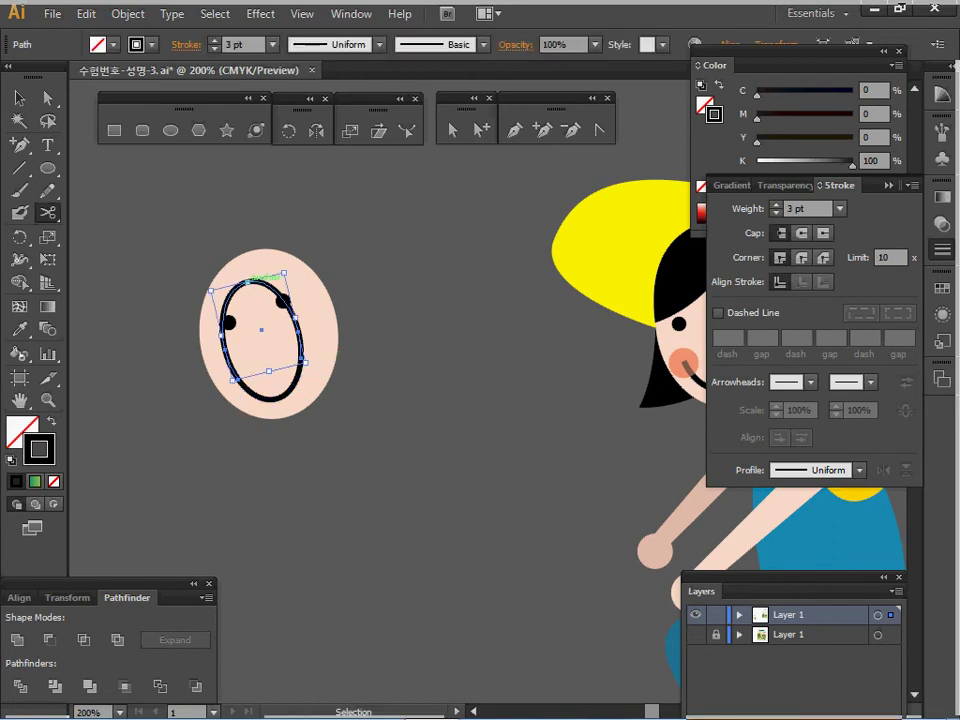
key(Delete)
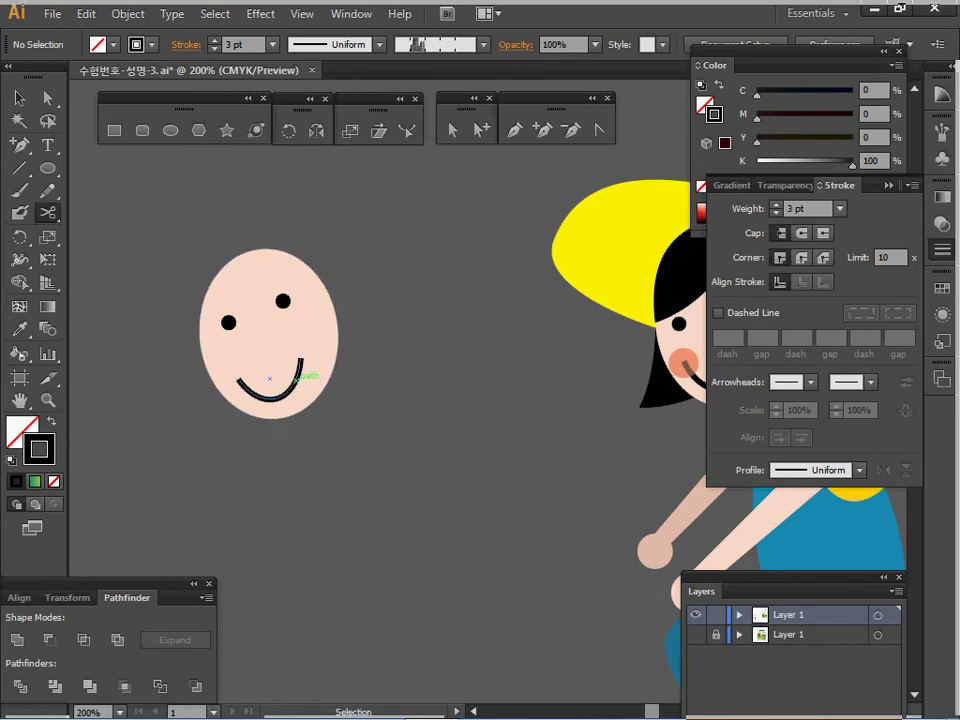
Give the smile arc a round cap and convert it to a filled shape with Outline Stroke.
ctrl+click(298, 378)
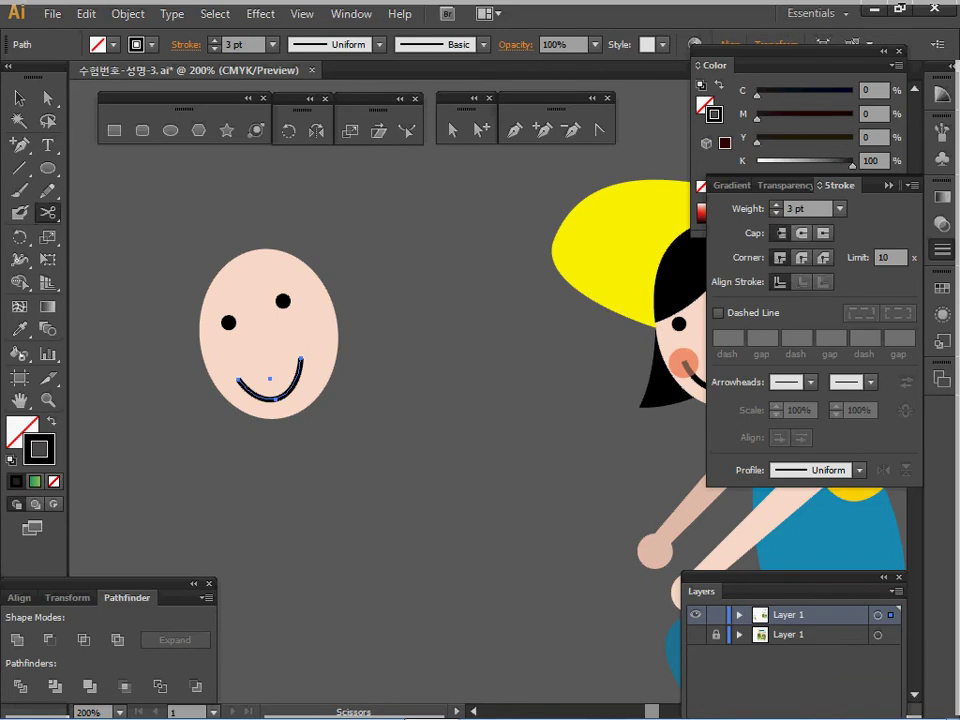
click(802, 233)
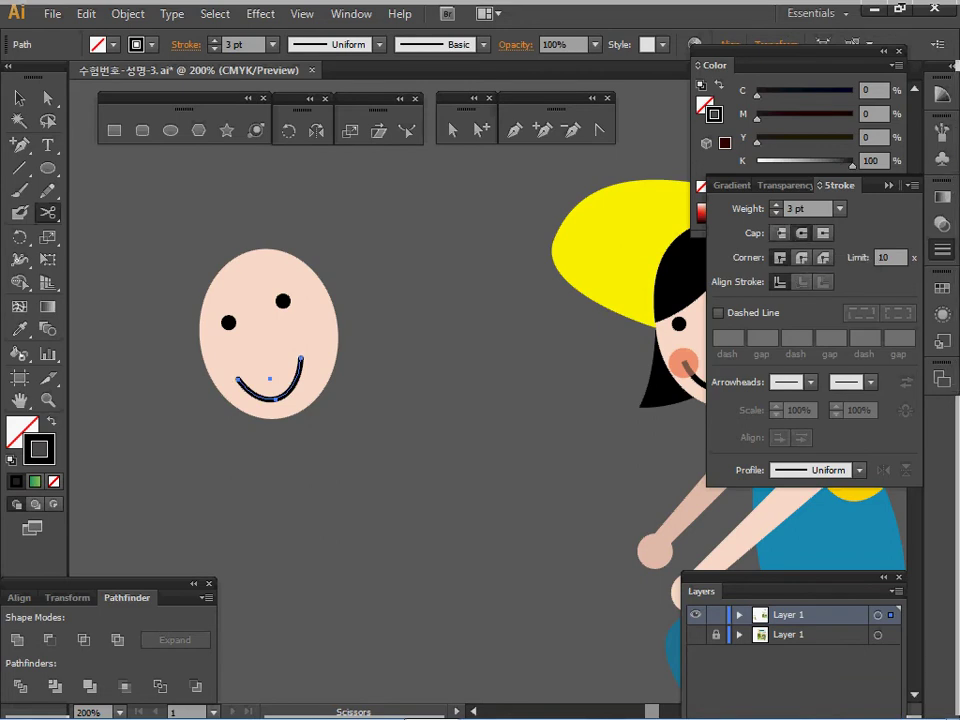
key(v)
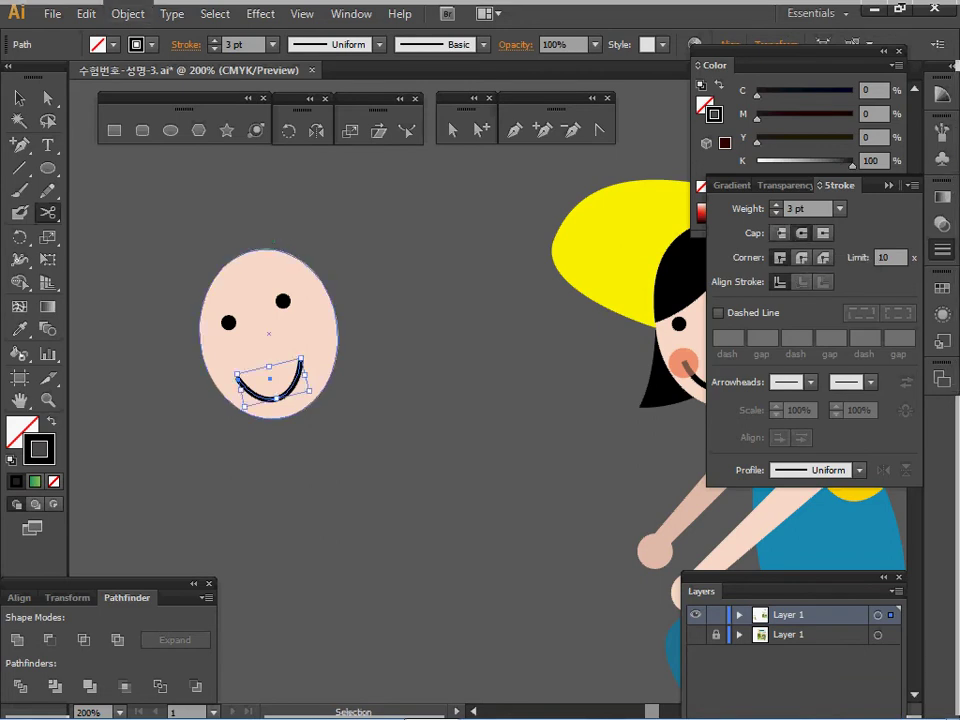
click(127, 14)
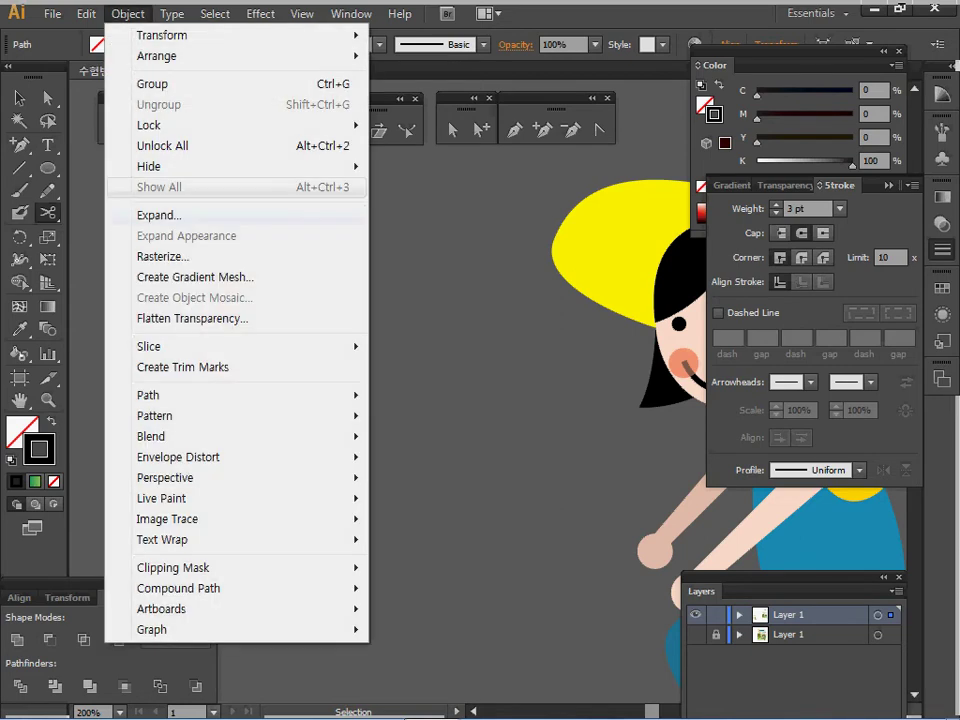
mouse_move(200, 395)
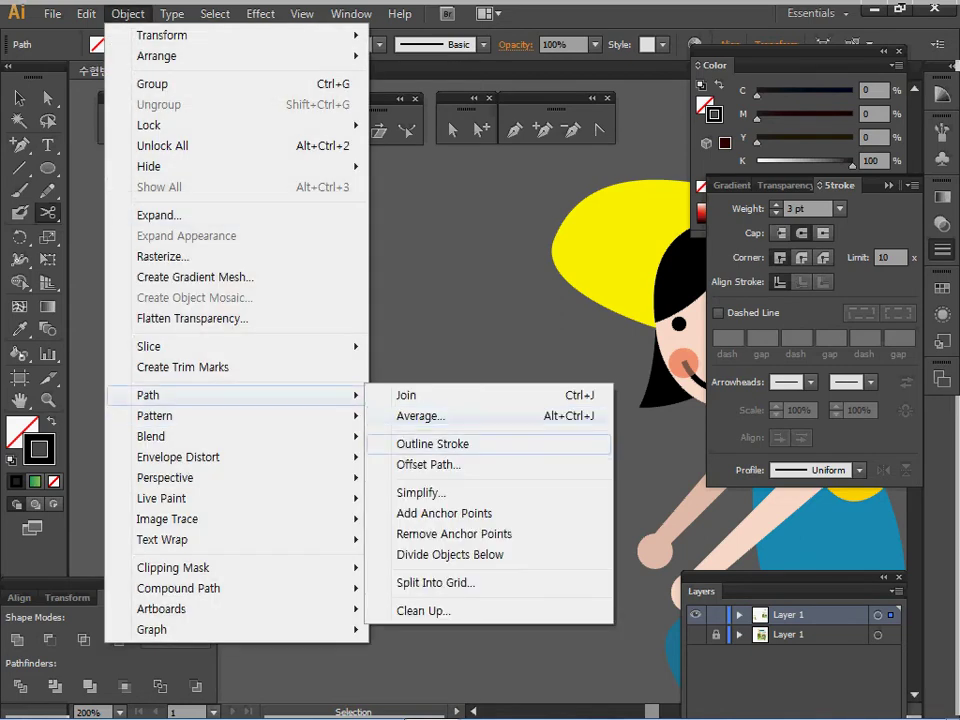
click(430, 443)
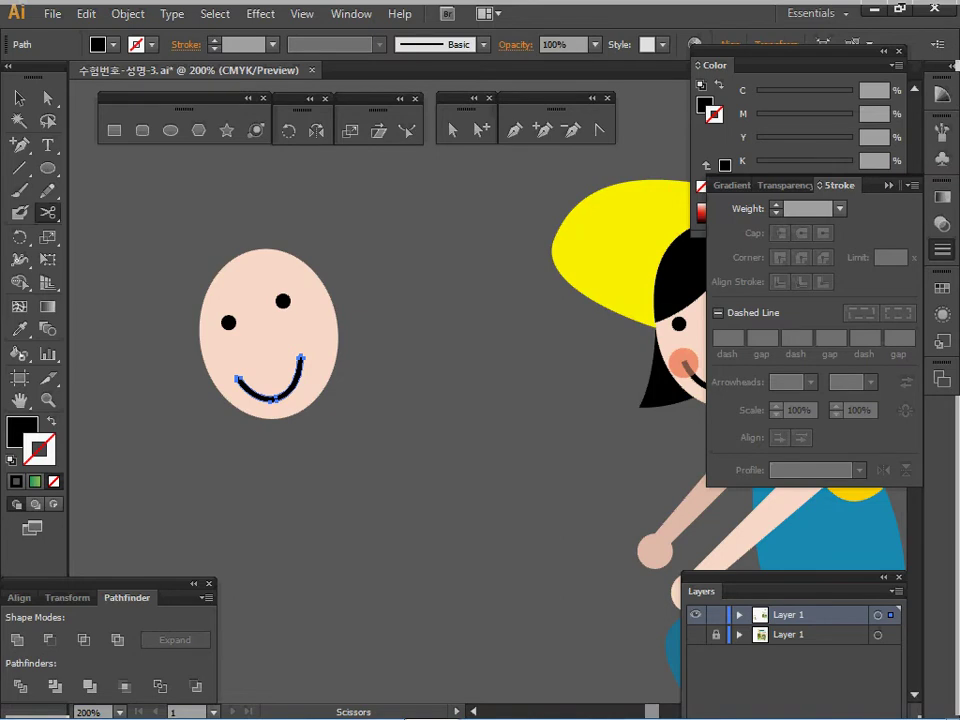
click(273, 399)
key(Return)
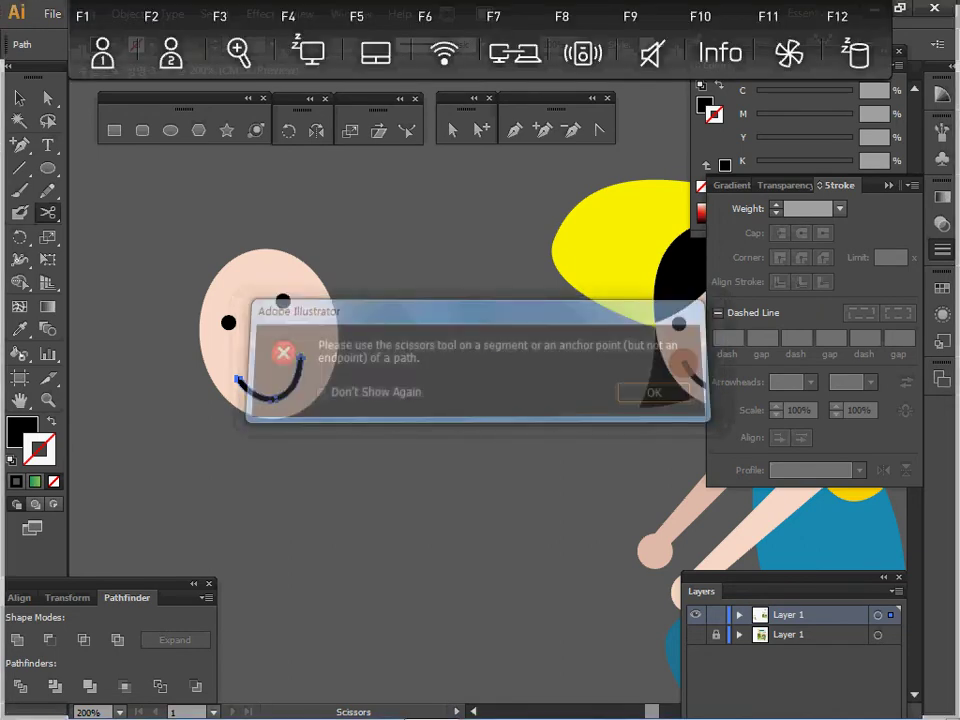
Delete the practice face with its eyes and smile.
drag(373, 257, 210, 385)
key(Delete)
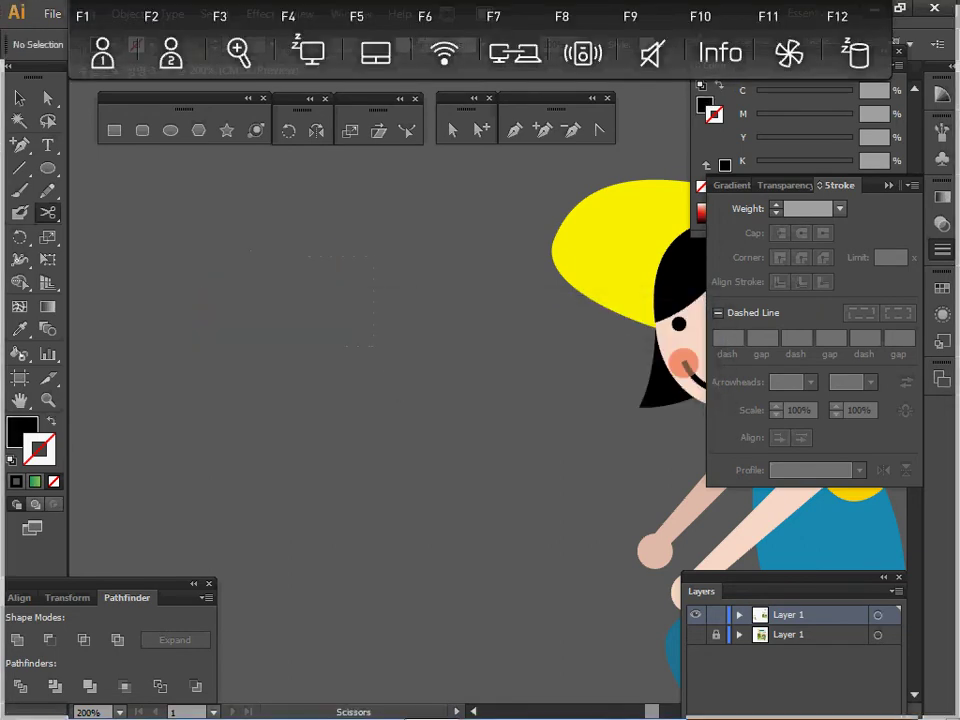
Examine the fill colour and opacity of the finished girl's two cheek circles.
ctrl+click(611, 357)
drag(611, 357, 320, 360)
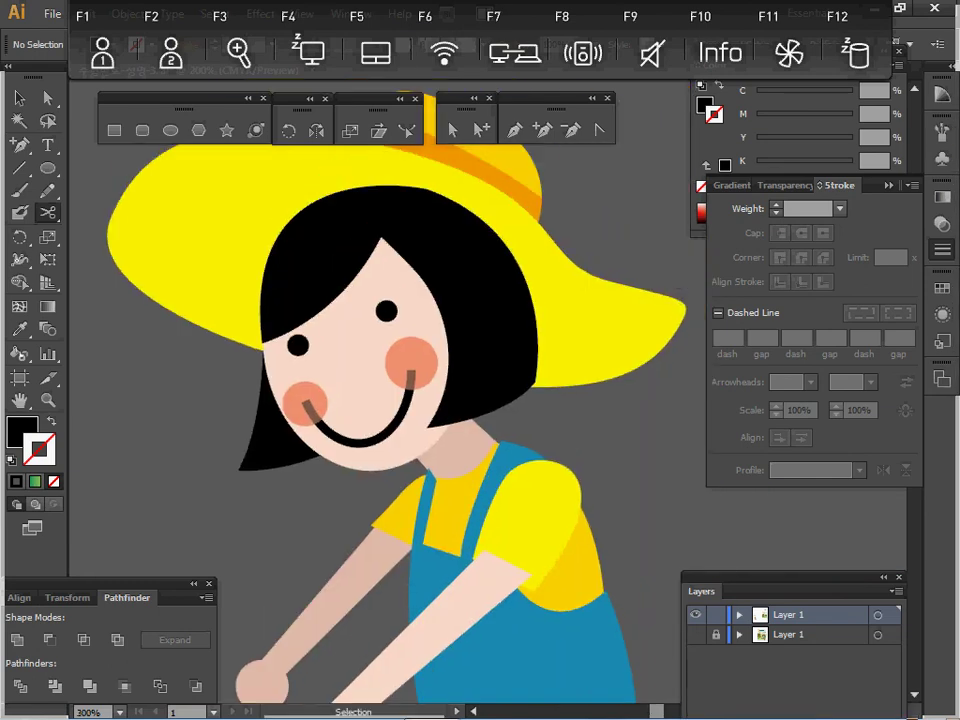
ctrl+click(411, 363)
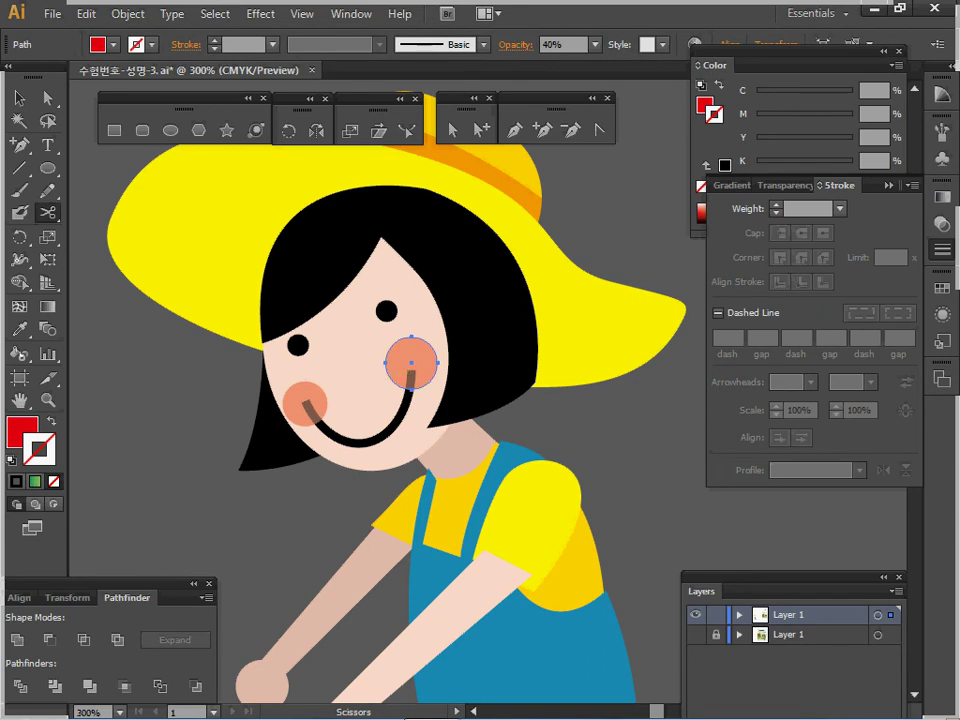
key(x)
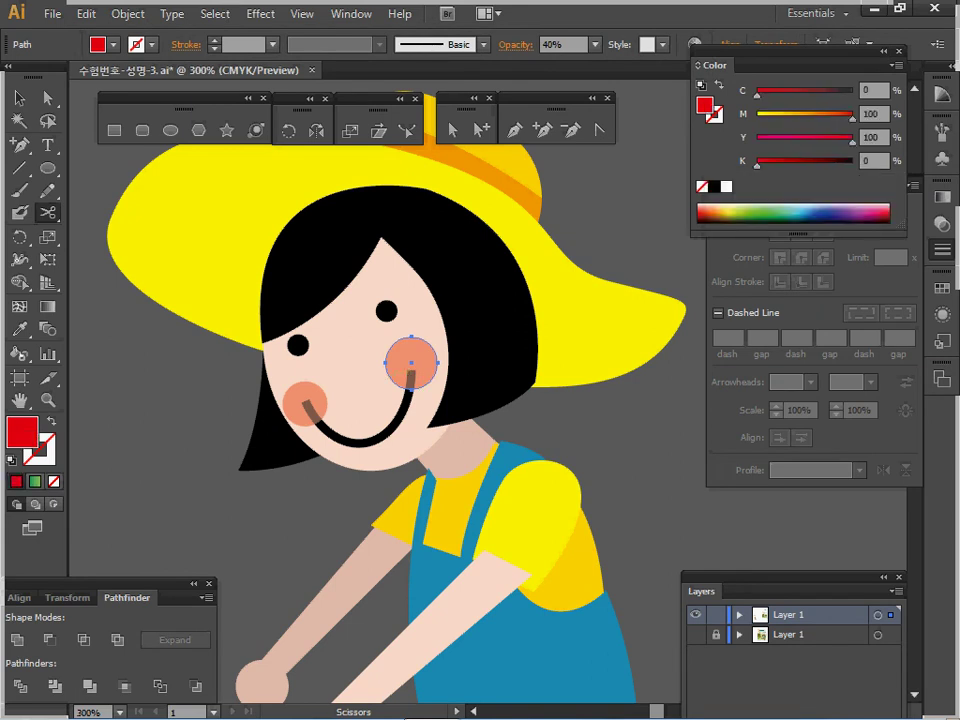
click(942, 224)
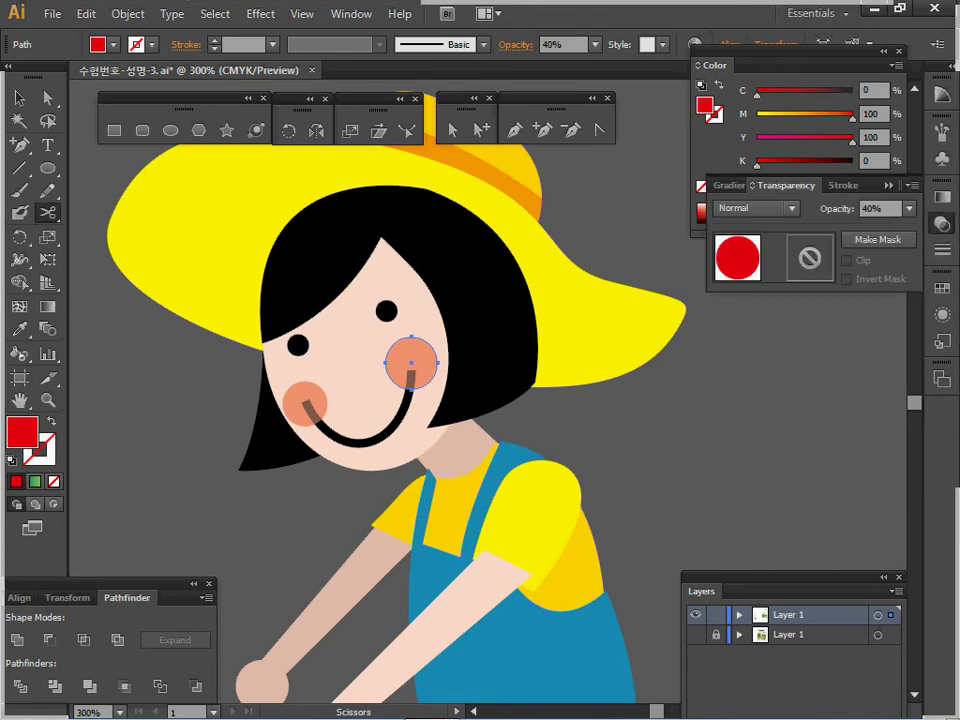
double_click(868, 208)
click(941, 224)
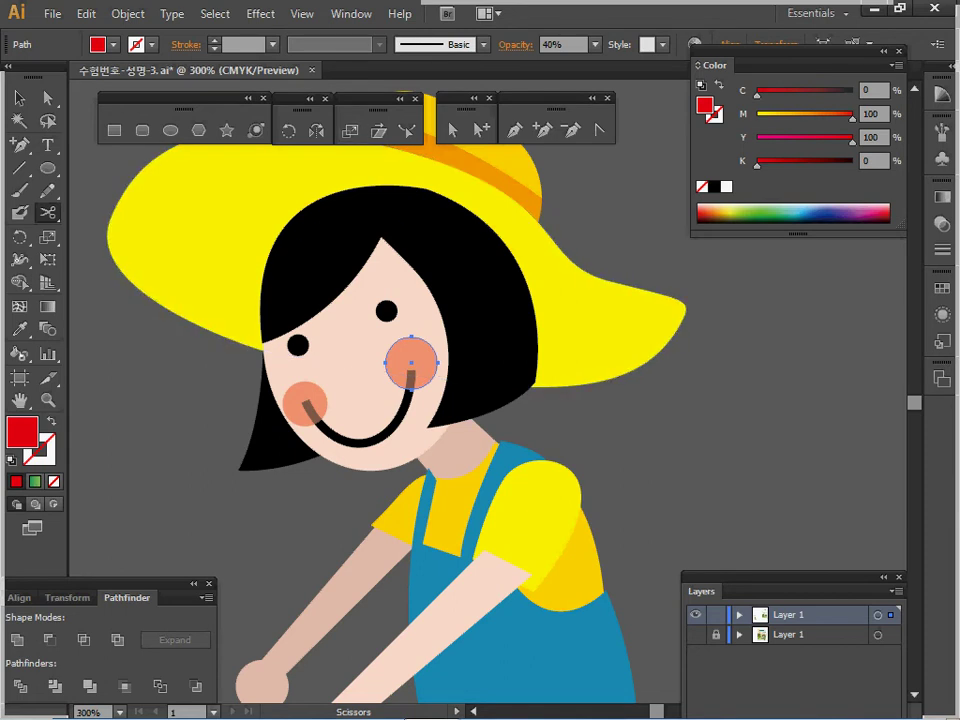
click(19, 97)
click(303, 402)
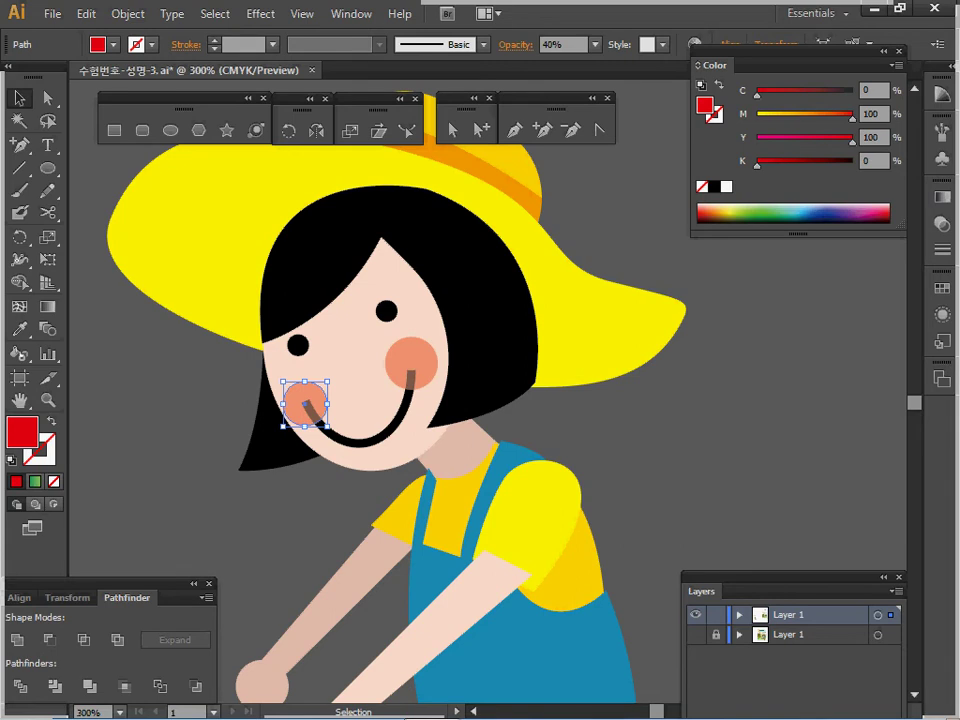
click(345, 380)
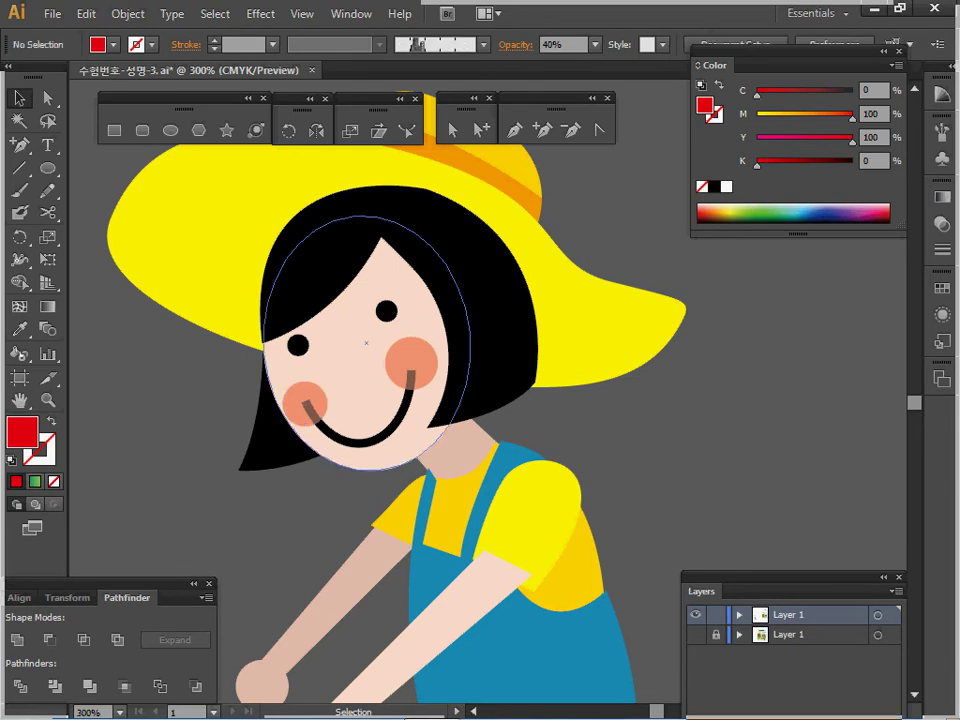
Examine the outlines of the black front hair shape and the face ellipse beneath it.
click(332, 252)
click(264, 444)
click(325, 260)
drag(346, 330, 350, 379)
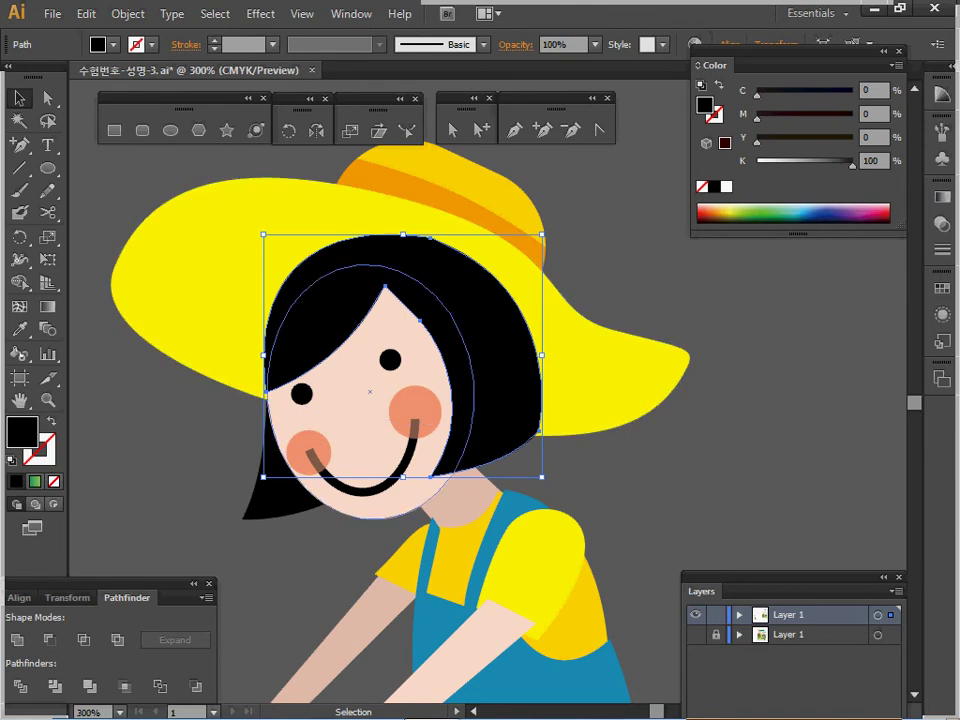
Bring the black hair piece at the face's lower left to the front, send it to the back again, and save the document.
click(215, 478)
click(262, 484)
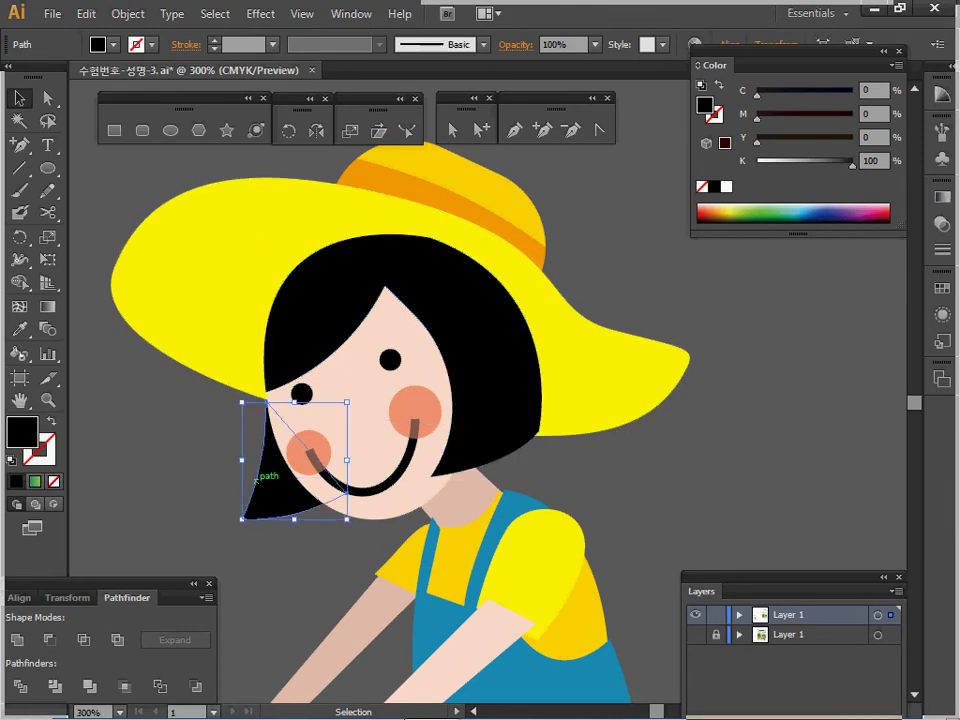
key(ctrl+shift+])
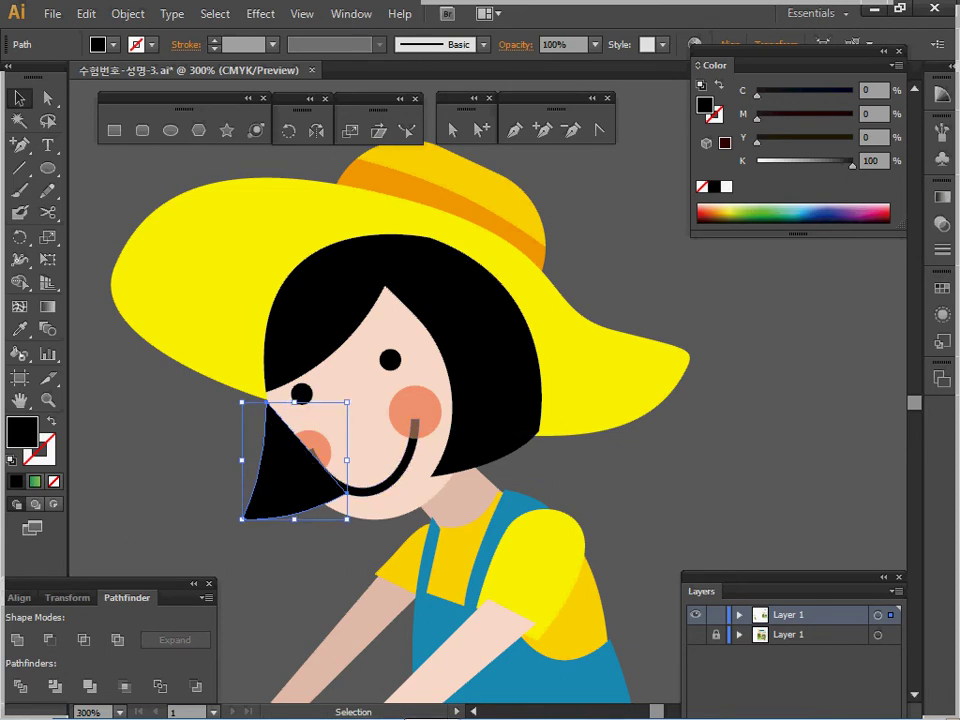
key(ctrl+shift+[)
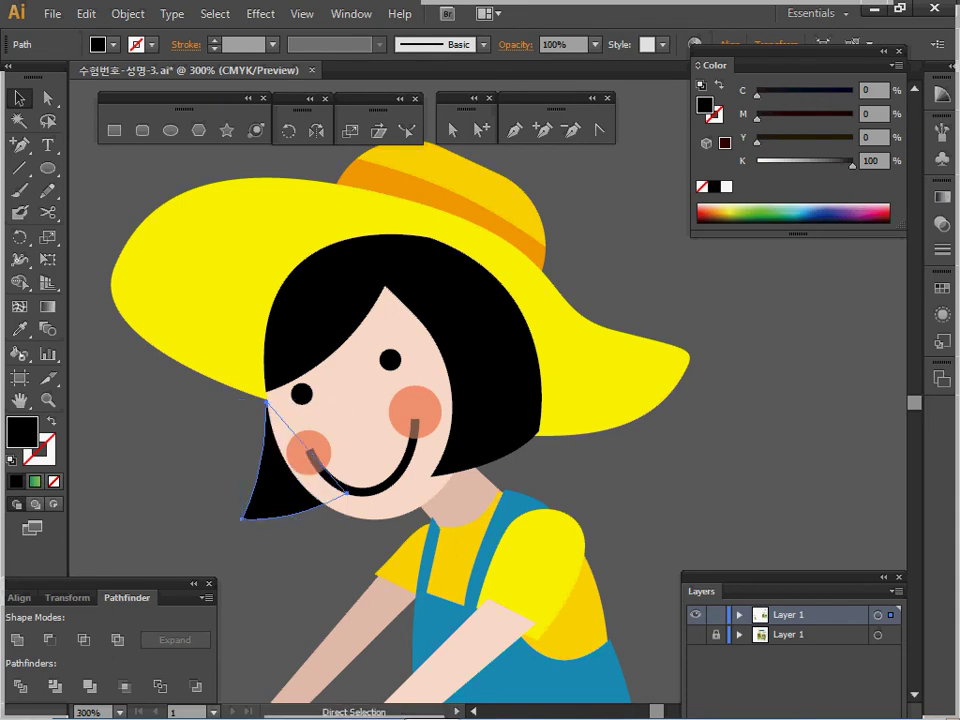
key(ctrl+s)
Examine the outline of the yellow hat brim path.
ctrl+click(500, 353)
ctrl+alt+click(553, 401)
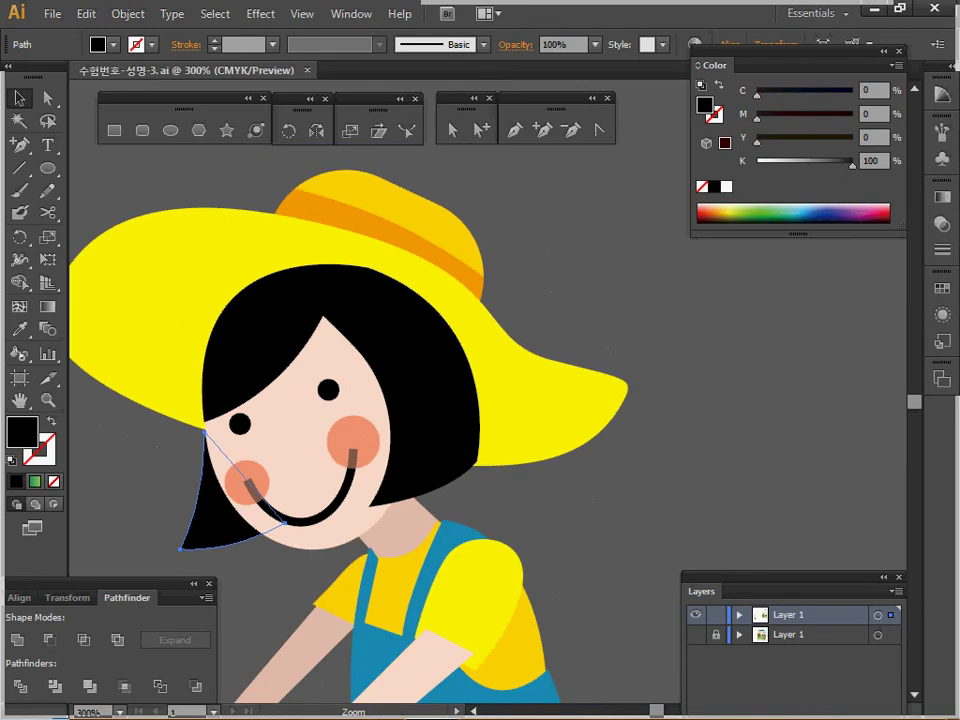
ctrl+click(550, 405)
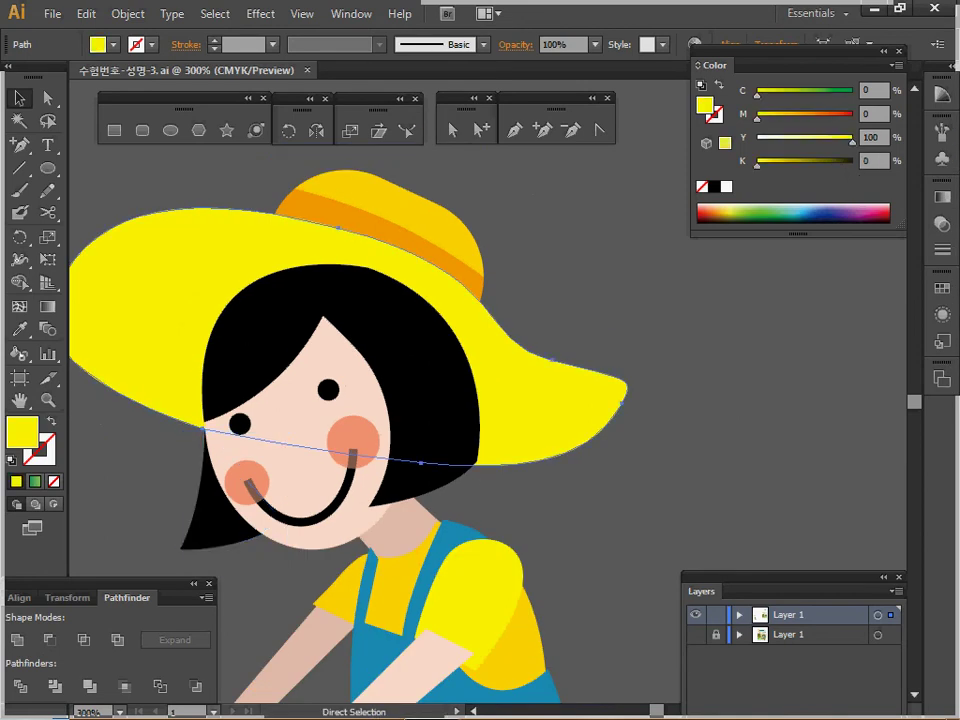
key(ctrl)
drag(550, 403, 451, 412)
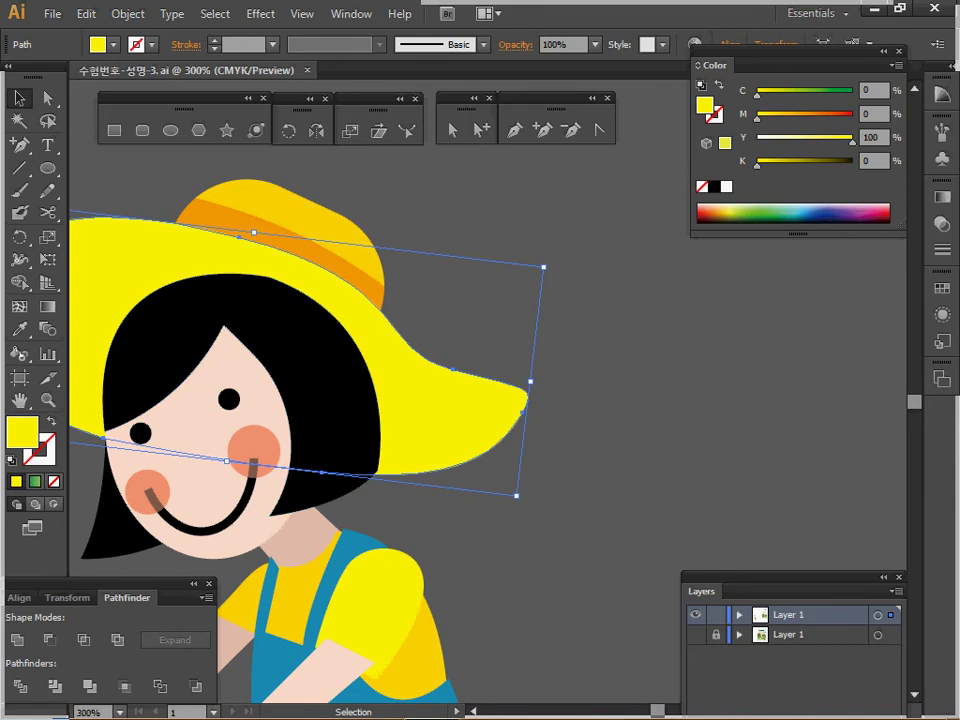
Create a rounded rectangle 28 mm wide and 20 mm high with a 10 mm corner radius on the empty canvas beside the hat.
click(142, 130)
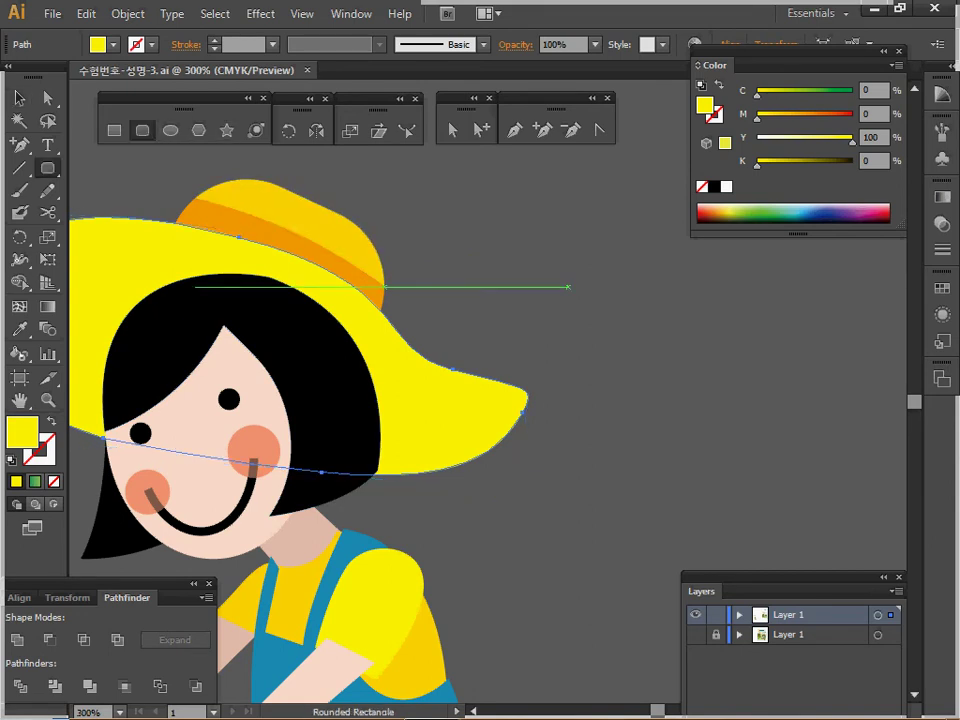
click(568, 287)
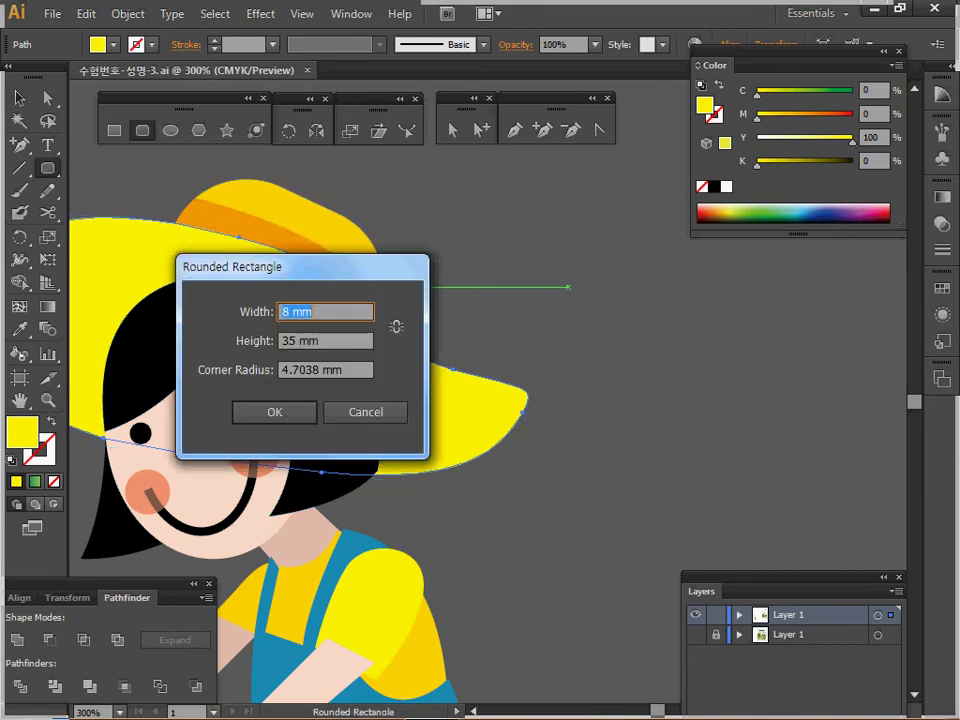
text(28)
key(Tab)
text(20)
key(Tab)
text(10)
key(Tab)
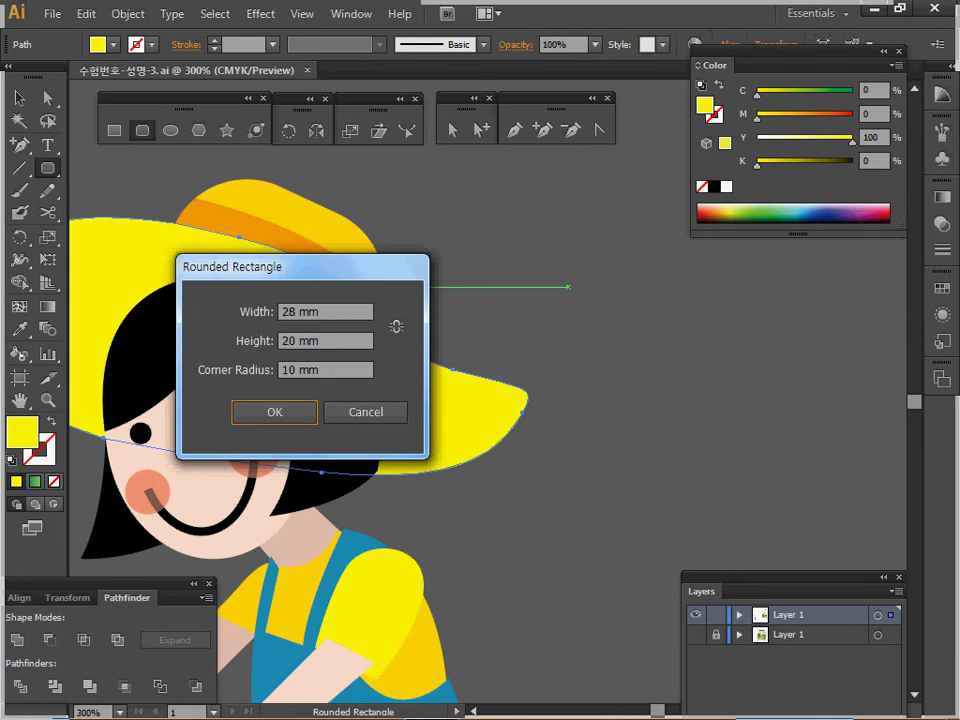
key(Return)
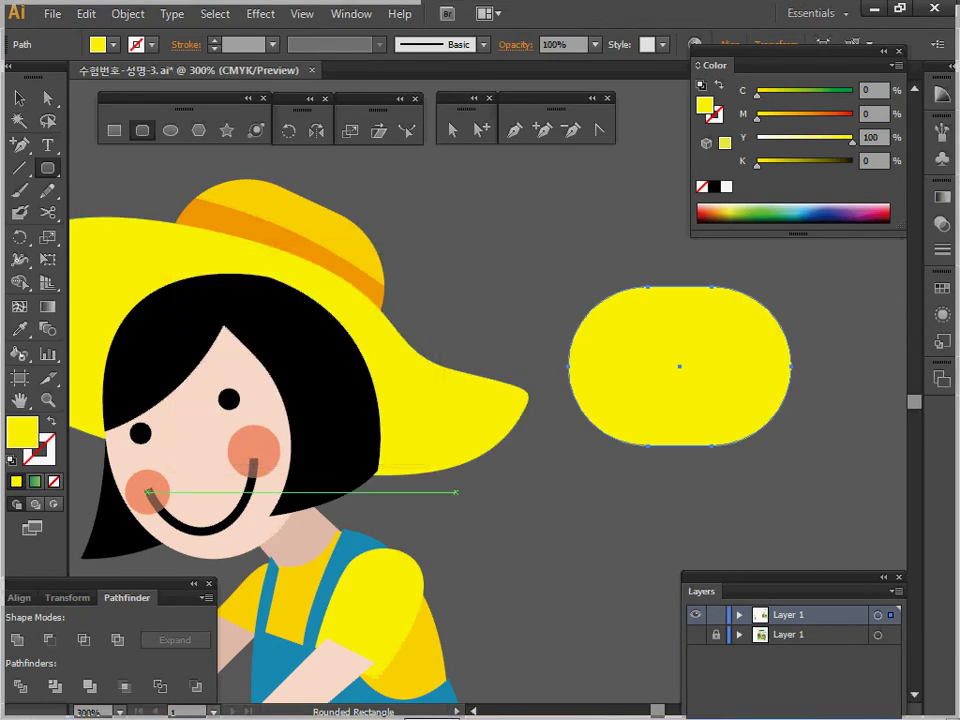
Draw a gently arched curve with the Pen tool across the upper part of the rounded rectangle, extending past both its sides.
ctrl+click(450, 225)
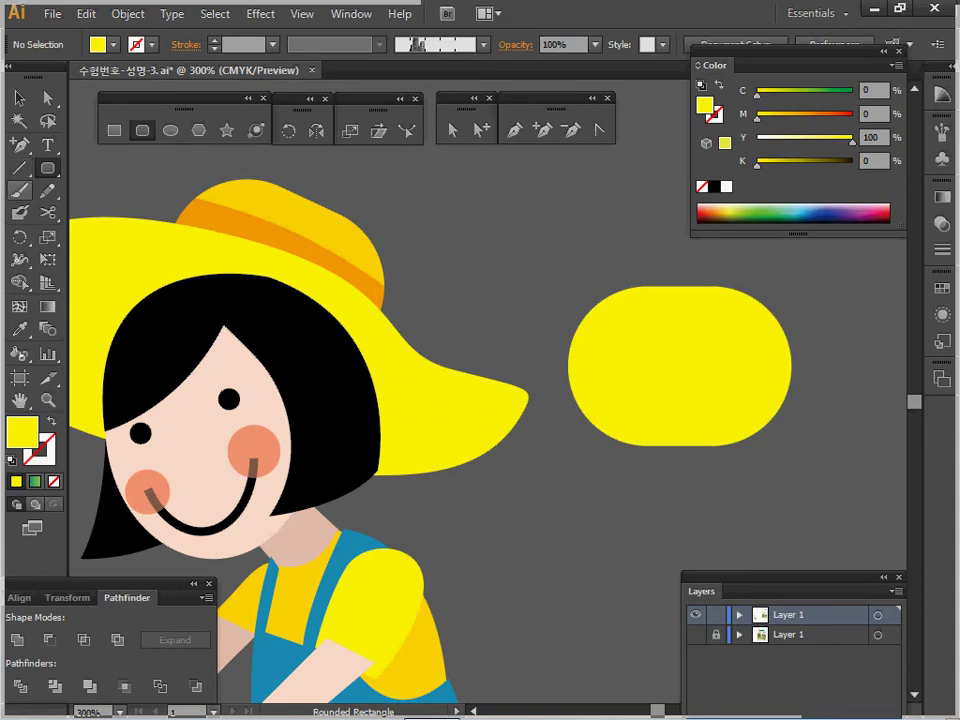
click(20, 190)
click(514, 130)
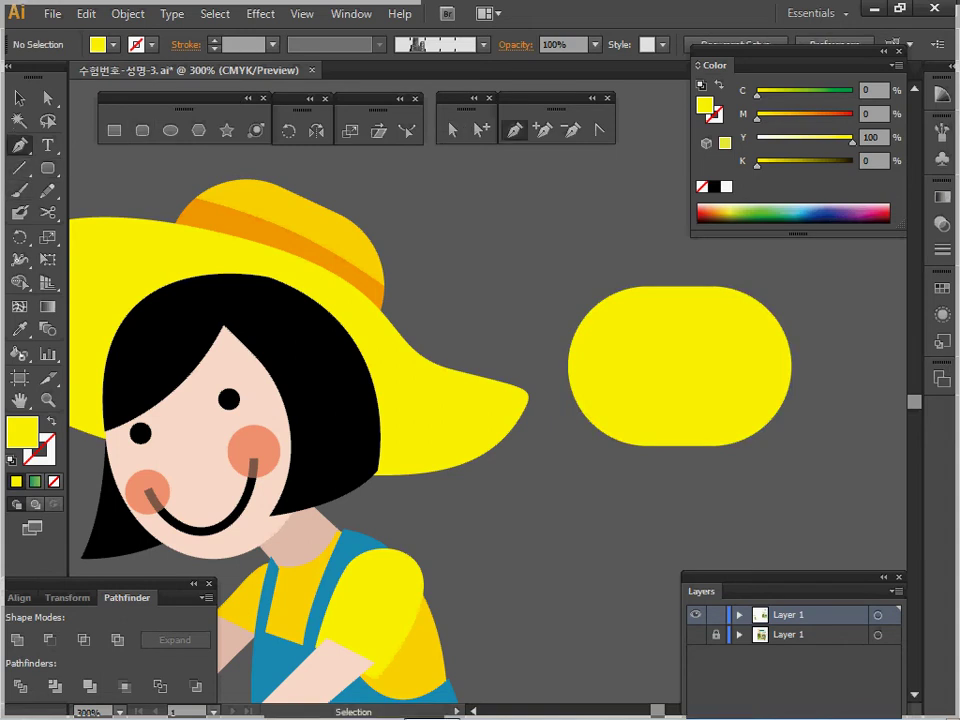
click(532, 322)
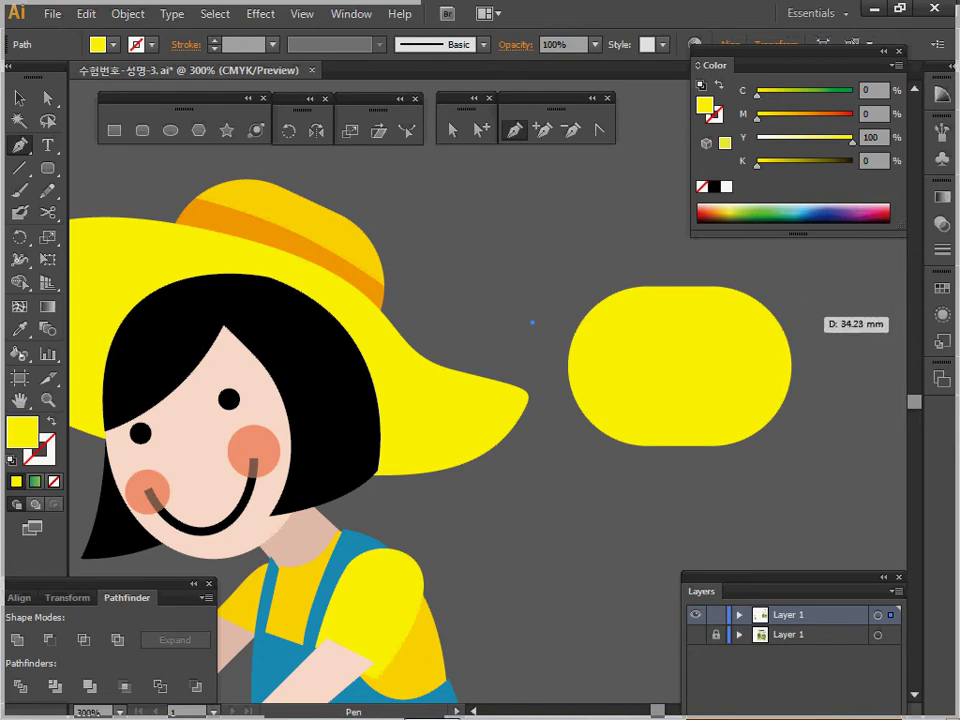
key(ctrl+z)
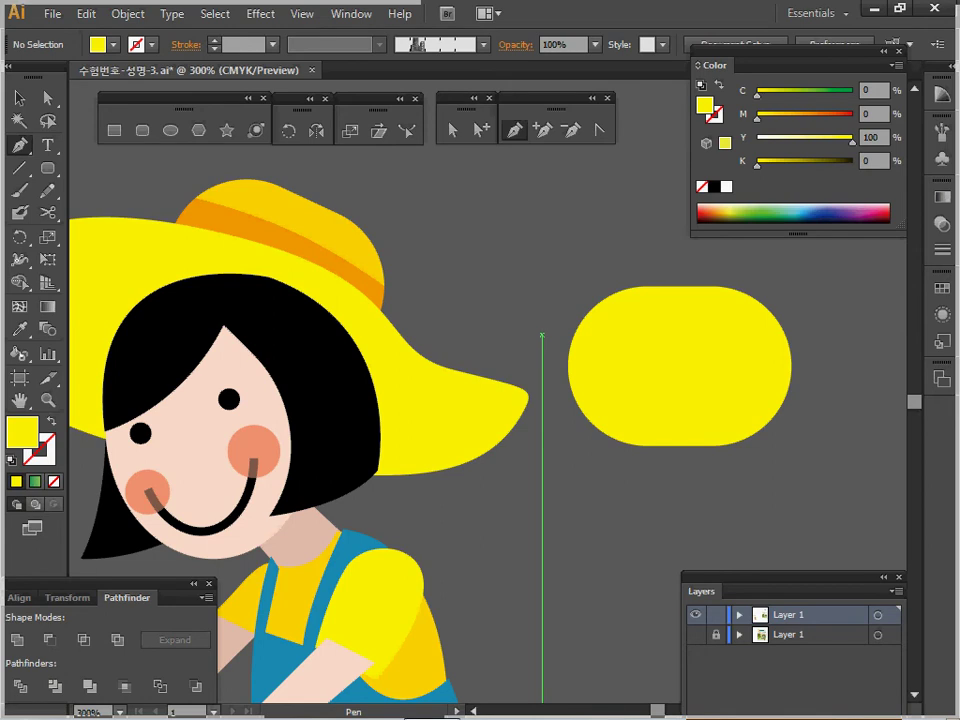
click(547, 330)
drag(820, 335, 894, 364)
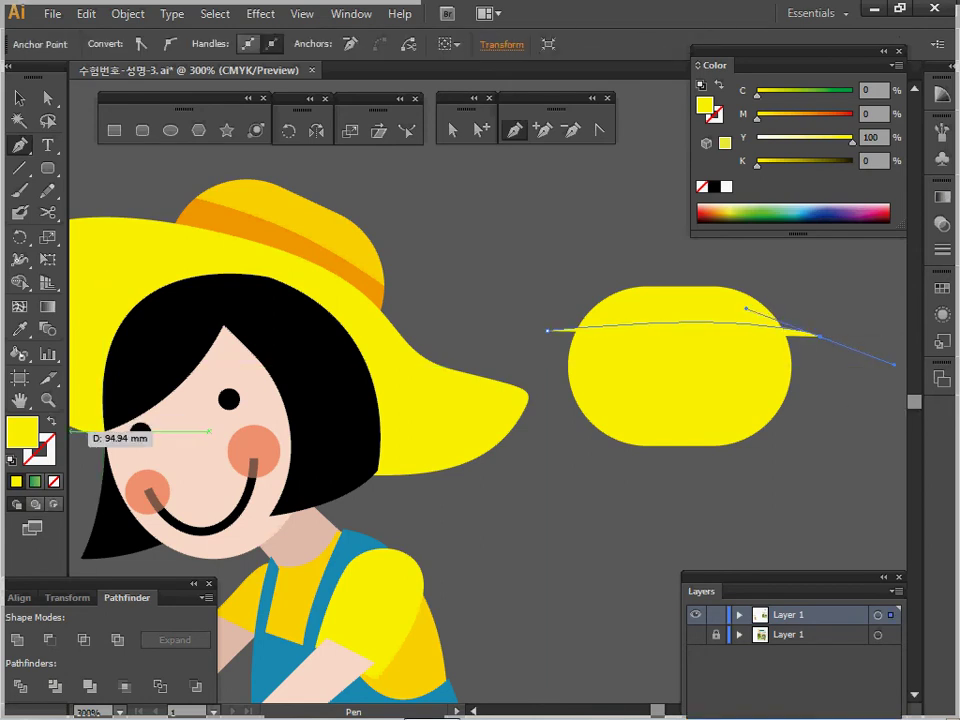
Give the curve no fill and a black stroke, and deselect it.
key(shift+x)
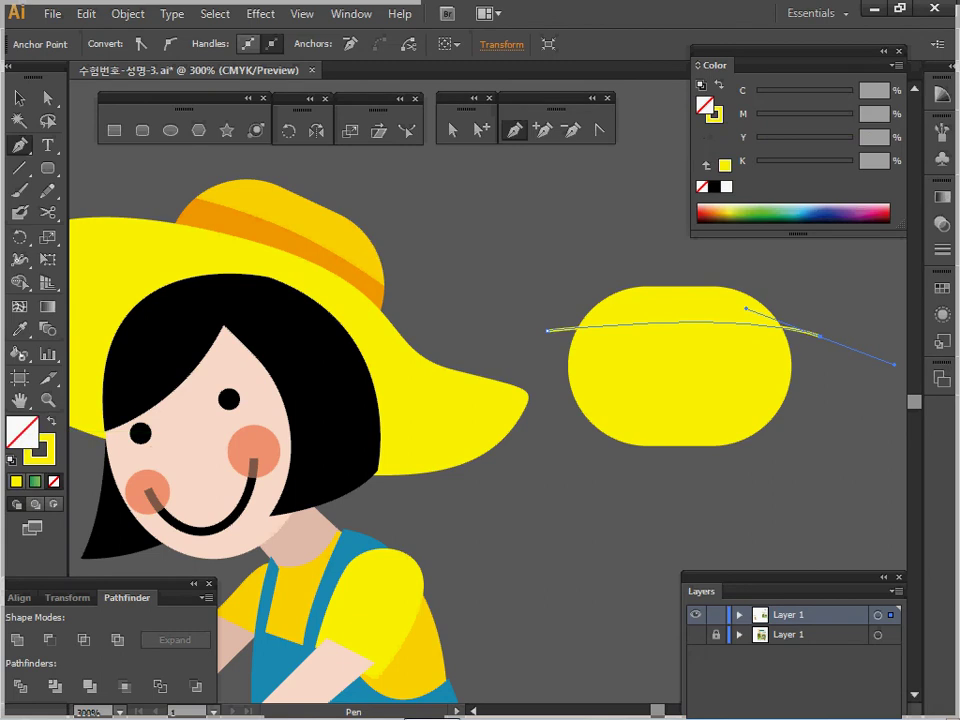
key(x)
click(714, 187)
key(ctrl+shift+a)
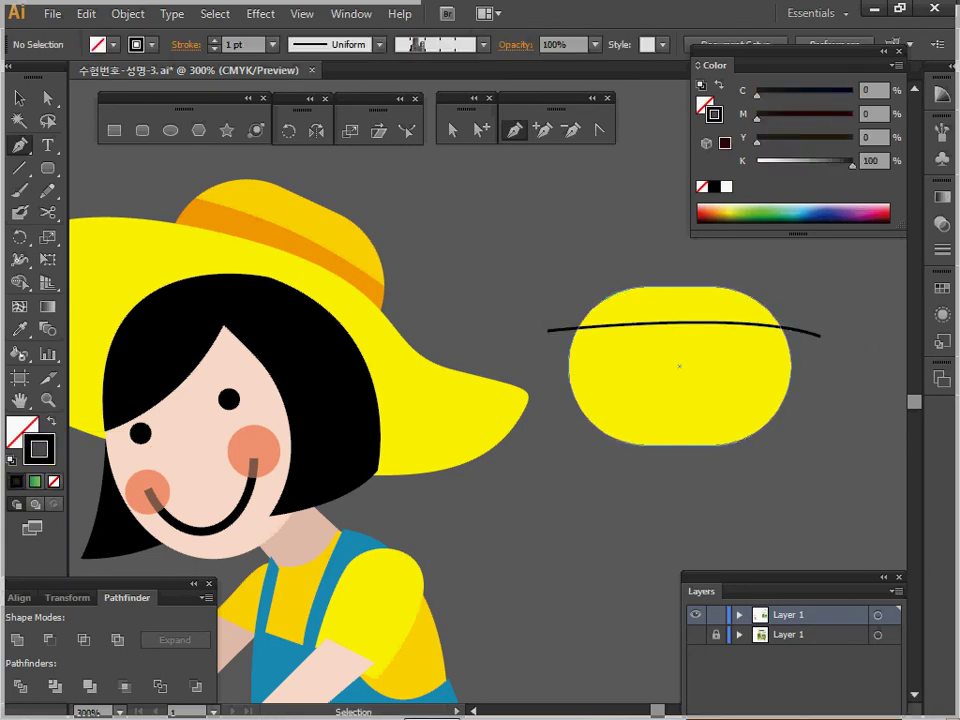
Fill the rounded rectangle with the golden yellow sampled from the finished hat crown.
ctrl+click(672, 392)
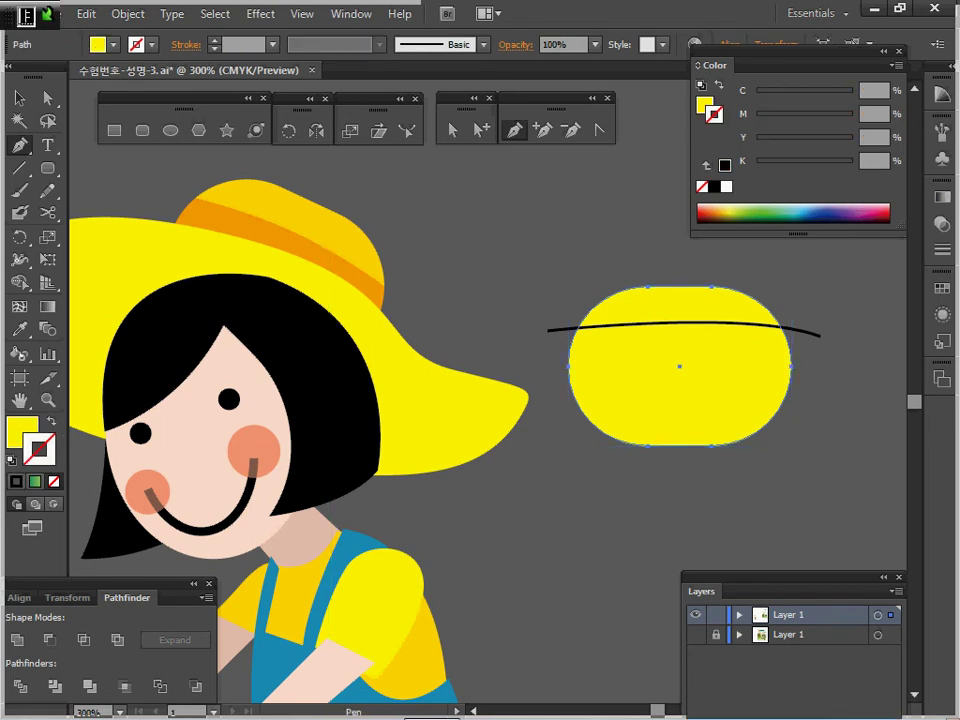
key(i)
click(336, 222)
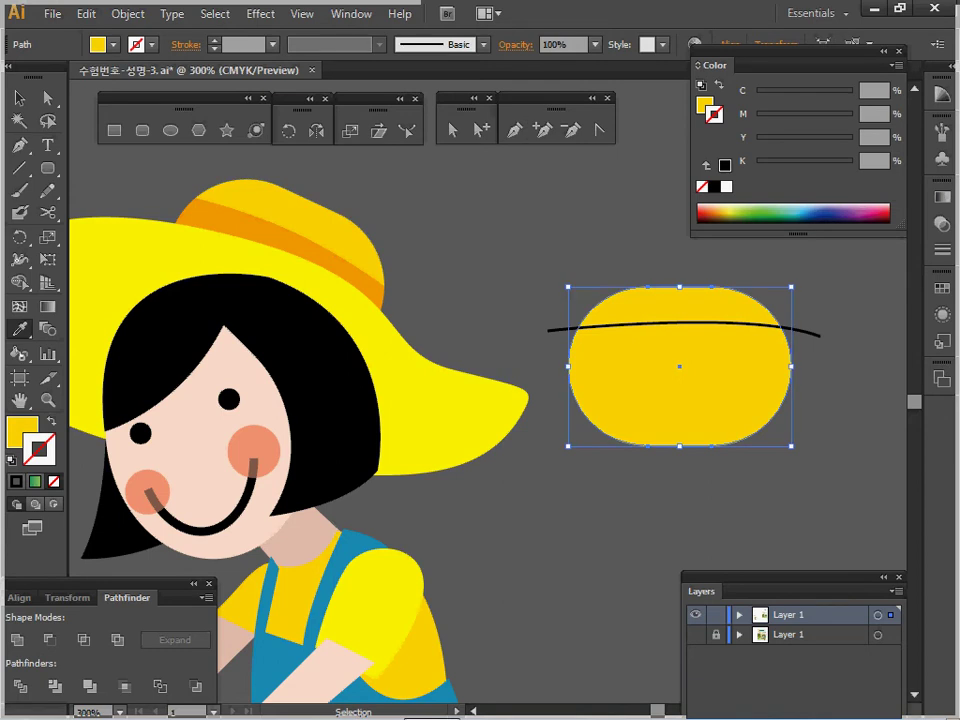
Split the rounded rectangle along the arched curve with Pathfinder Divide.
ctrl+click(562, 232)
drag(562, 232, 655, 384)
key(i)
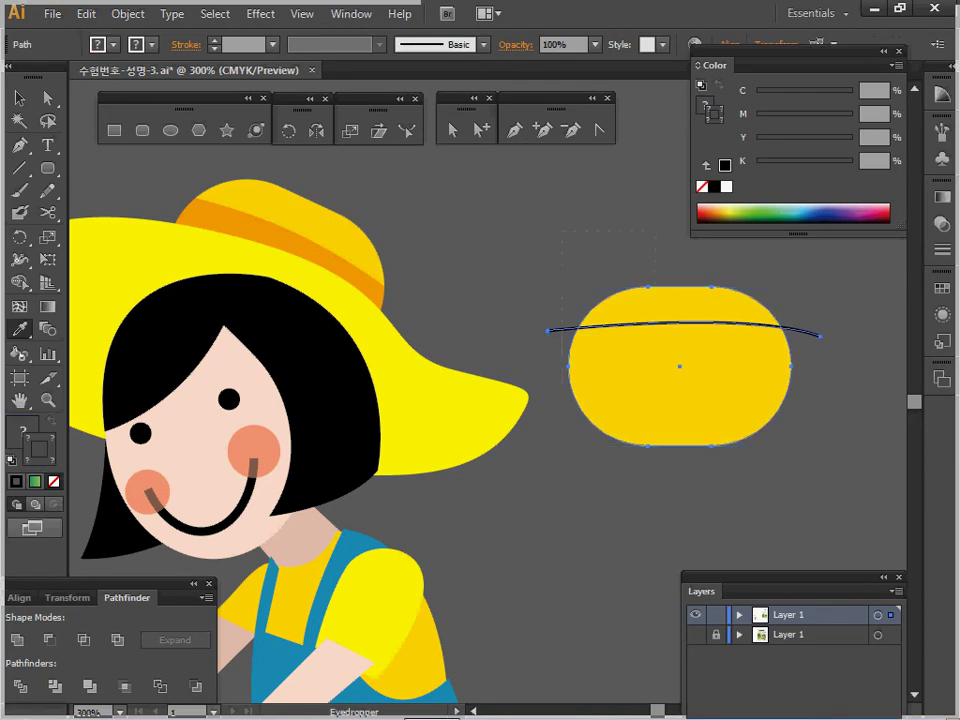
click(20, 686)
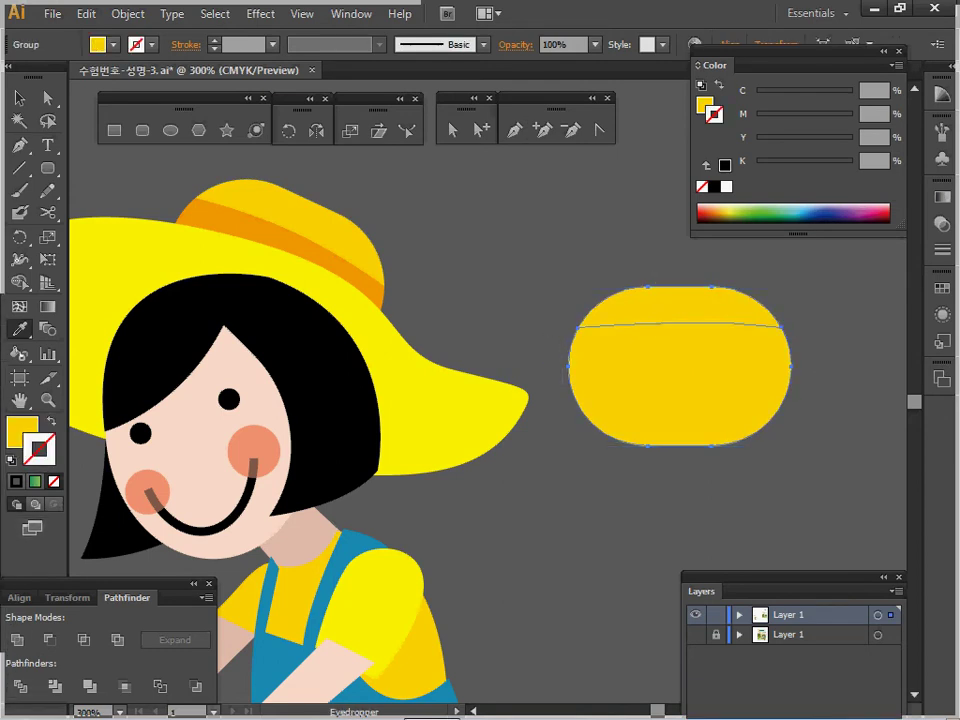
Isolate the divided group and fill its lower piece with the orange sampled from the finished hat's band.
key(v)
double_click(676, 388)
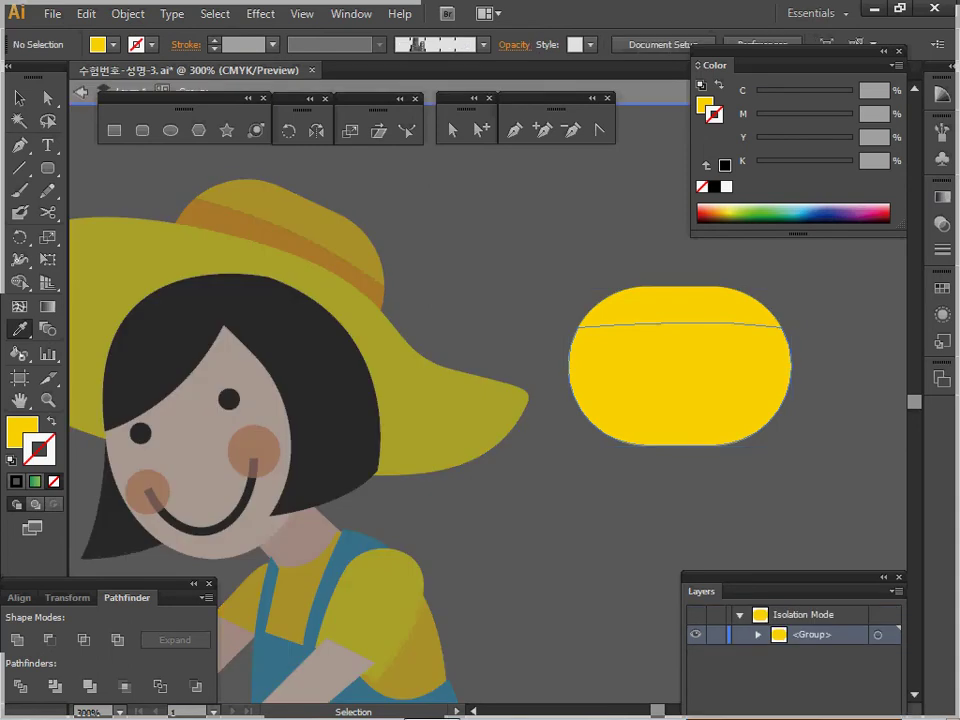
click(676, 388)
ctrl+click(679, 307)
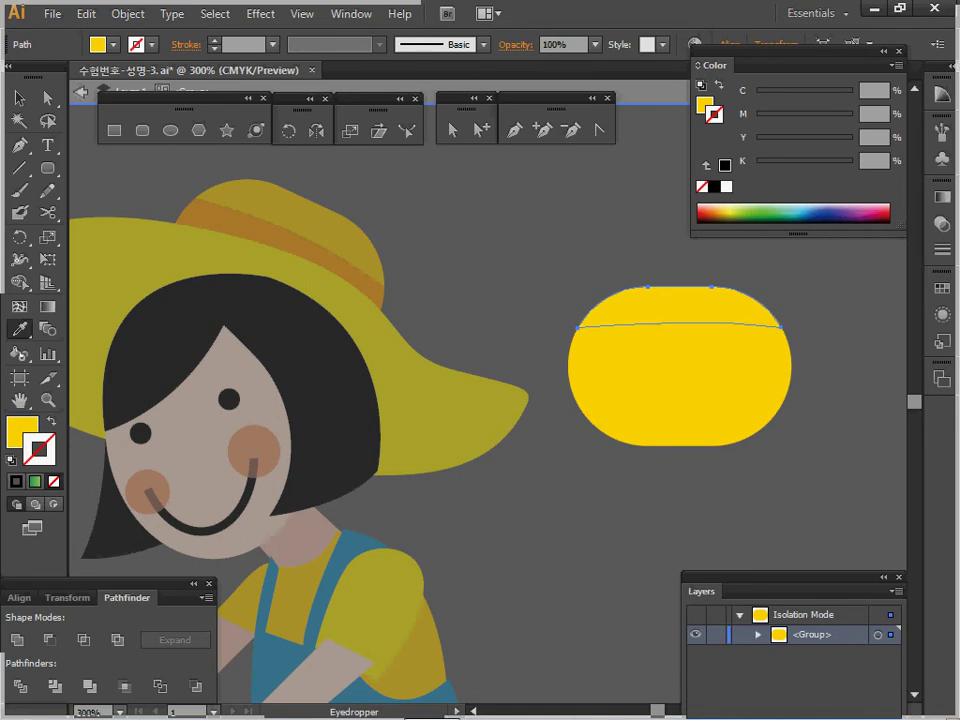
ctrl+double_click(622, 492)
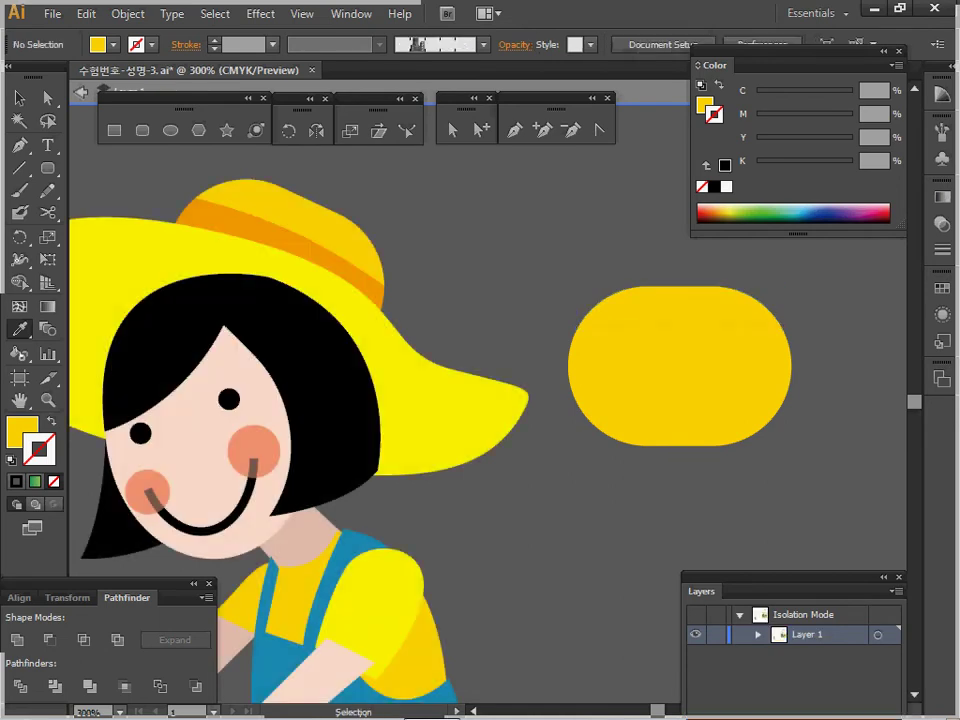
ctrl+click(678, 385)
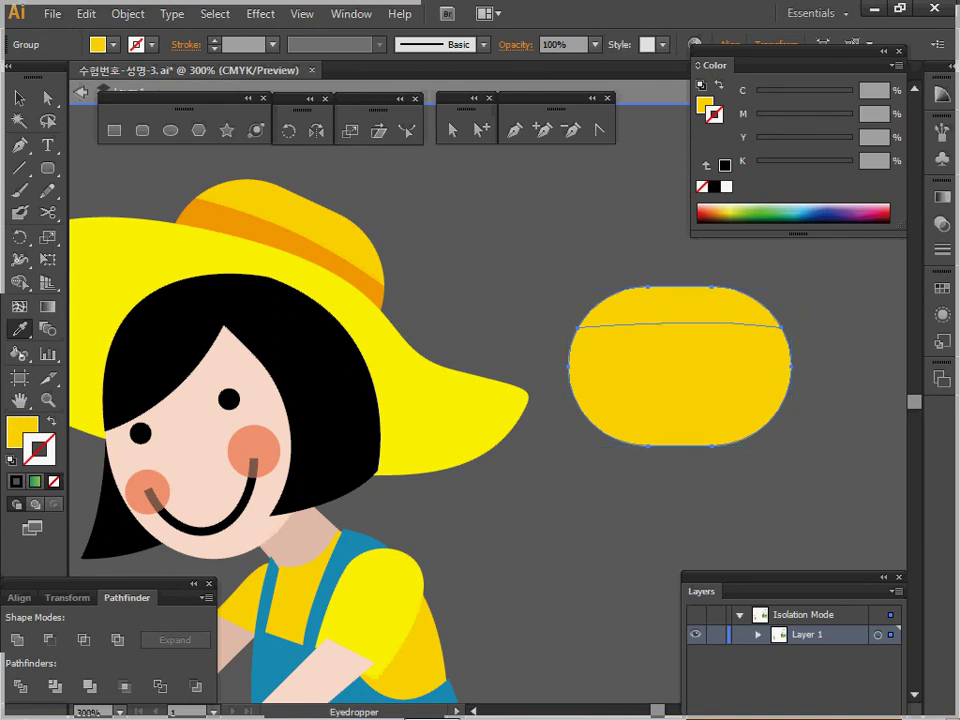
key(v)
key(Escape)
click(588, 318)
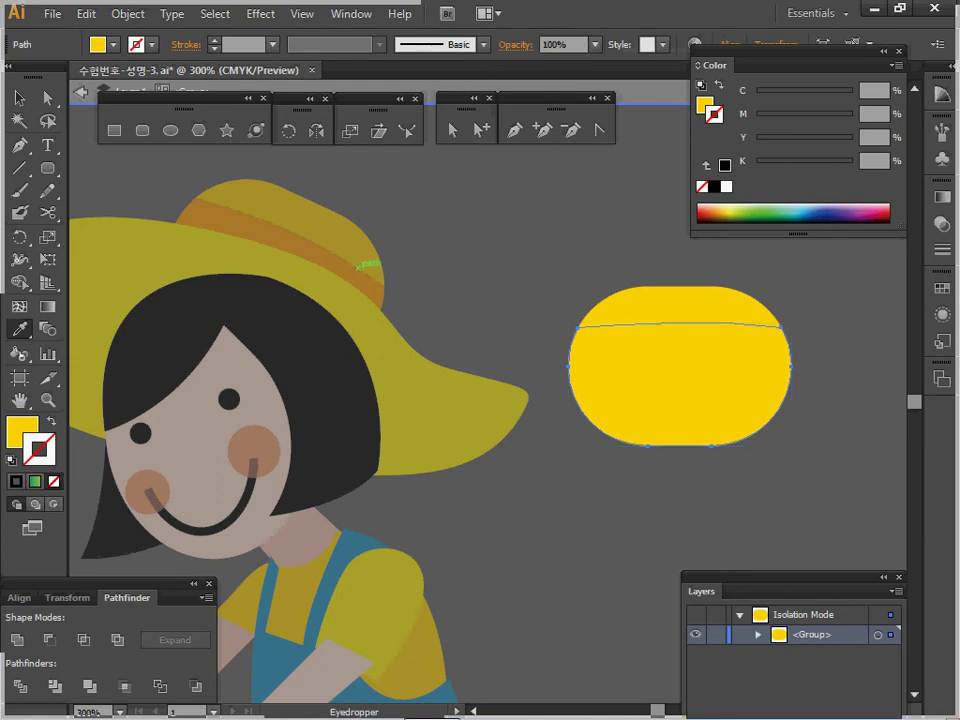
click(358, 268)
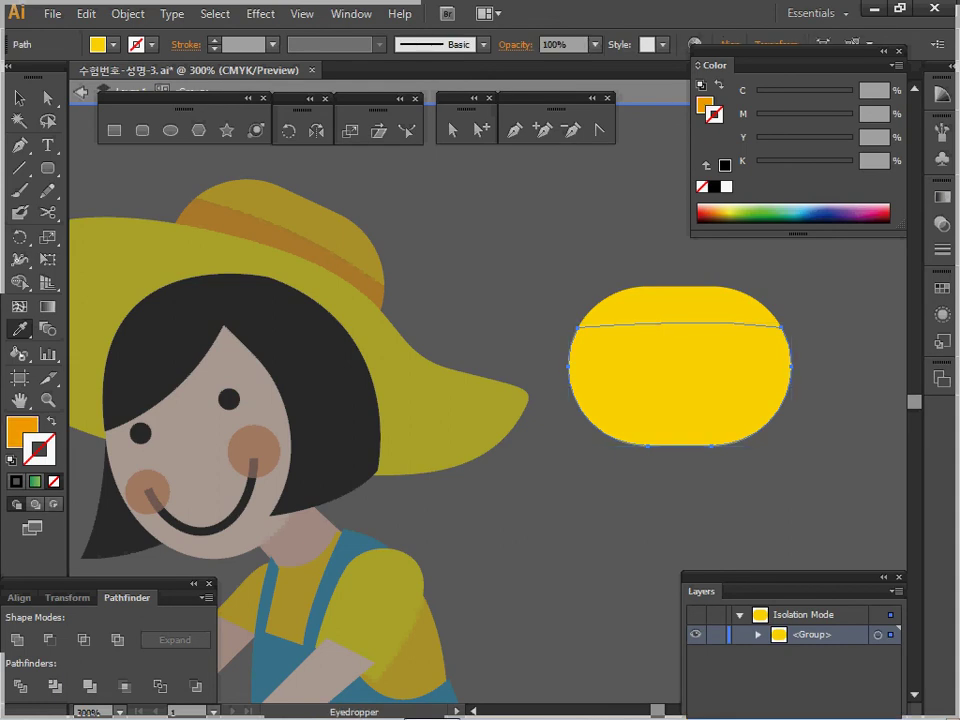
key(Escape)
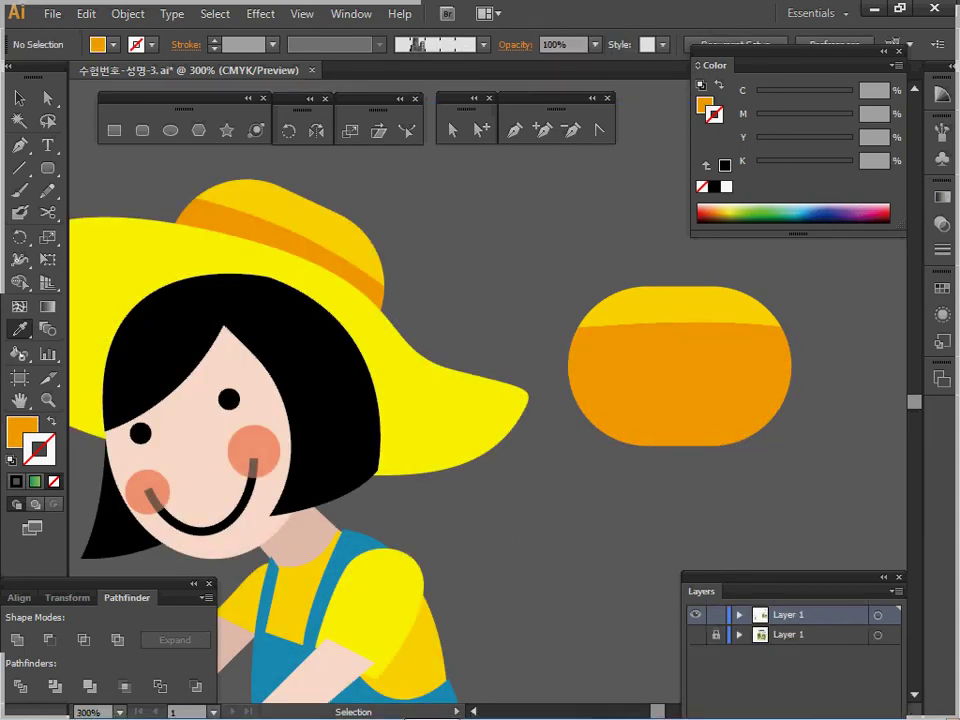
Rotate the two-colour crown group by -25 degrees.
drag(591, 236, 692, 405)
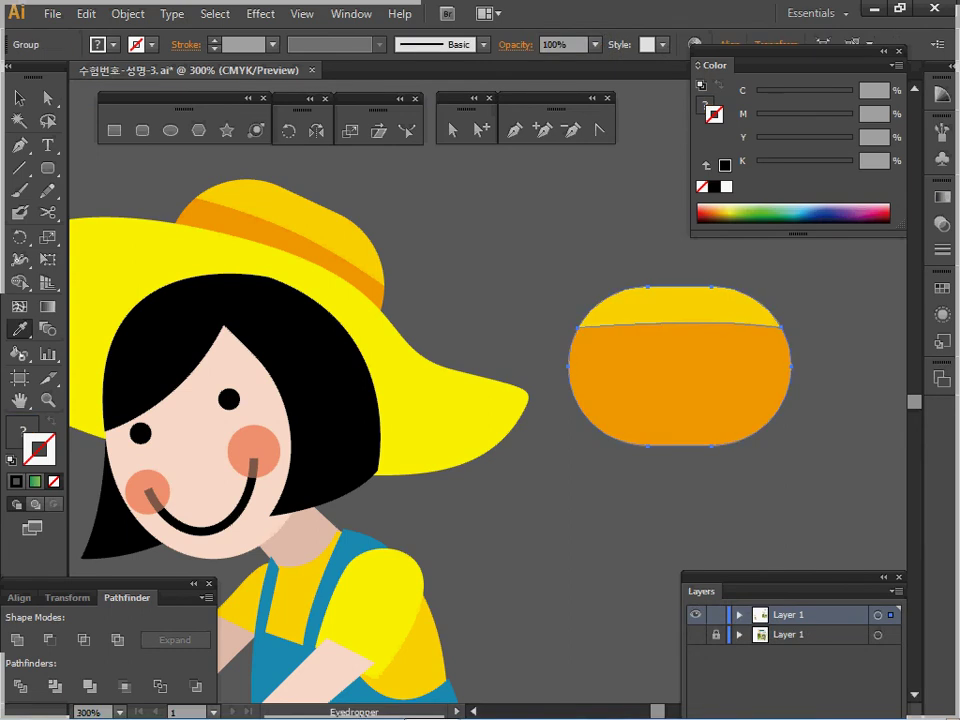
double_click(289, 131)
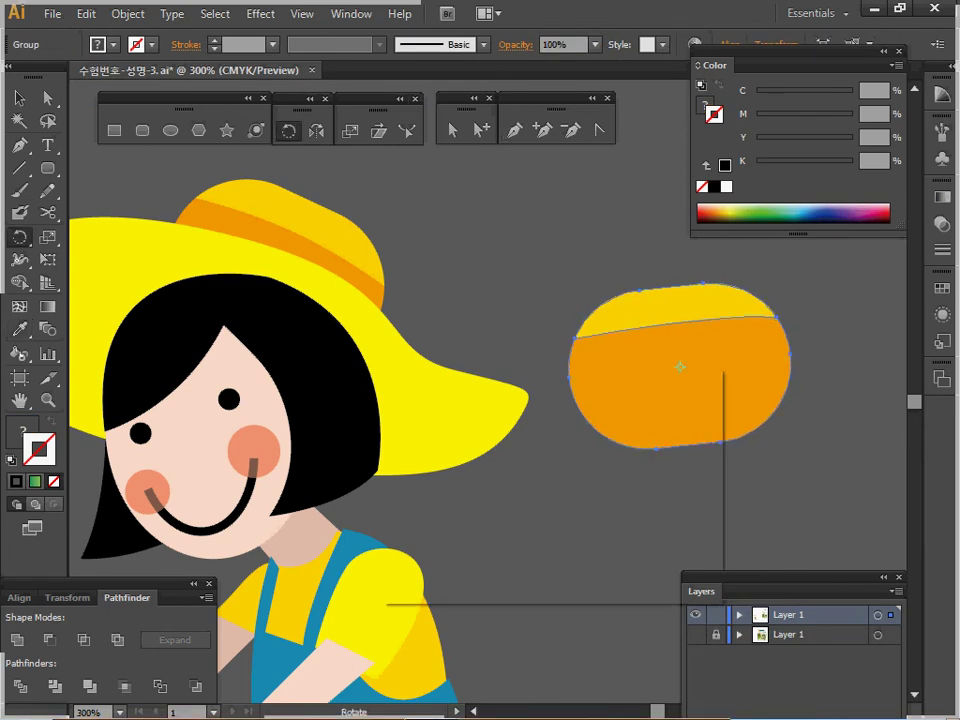
key(Return)
text(-30)
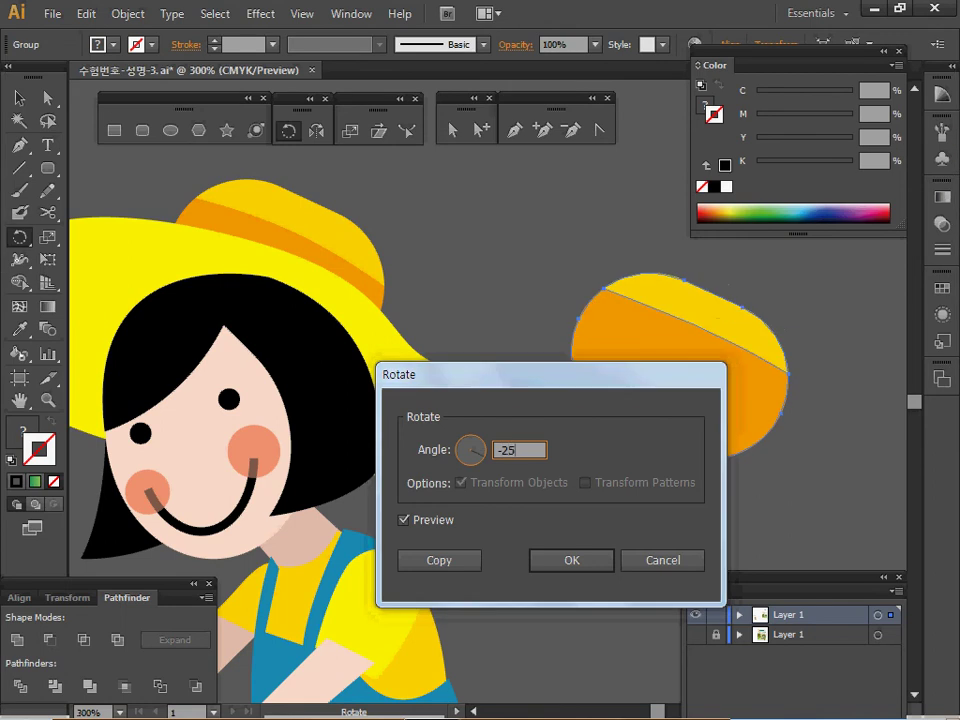
key(Return)
key(v)
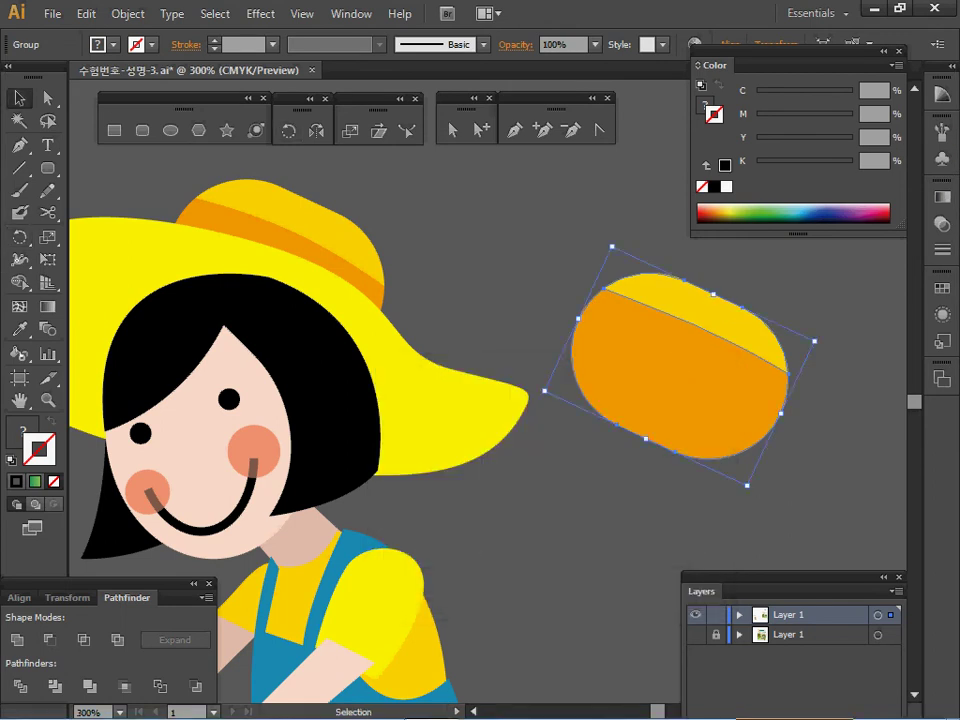
Move the rotated crown group beside the finished hat crown and send it behind the yellow brim.
drag(698, 372, 490, 338)
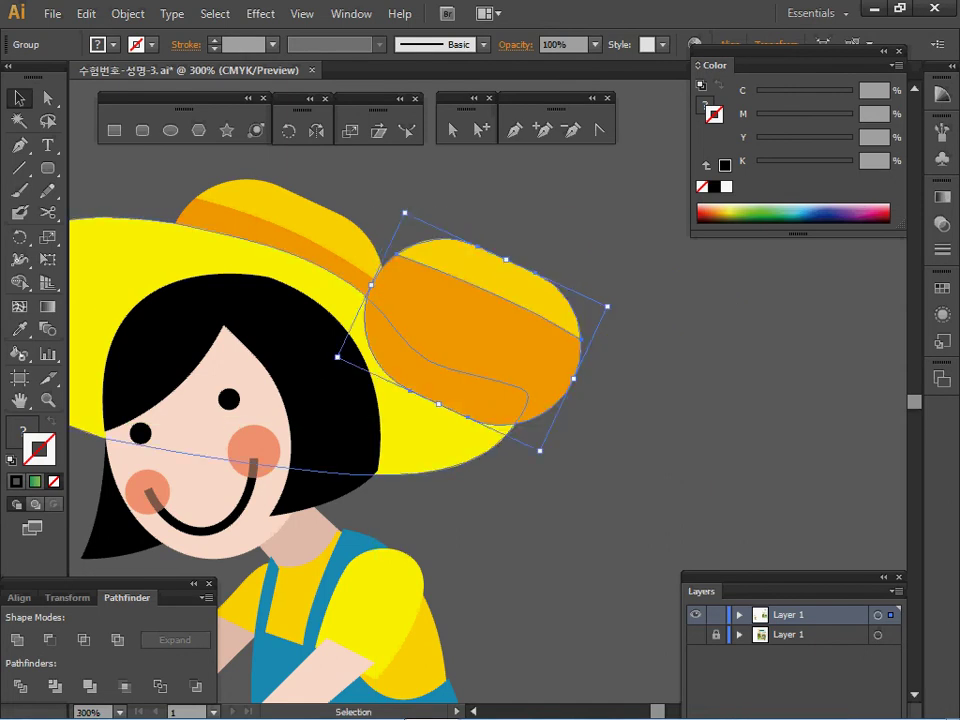
right_click(471, 325)
mouse_move(560, 483)
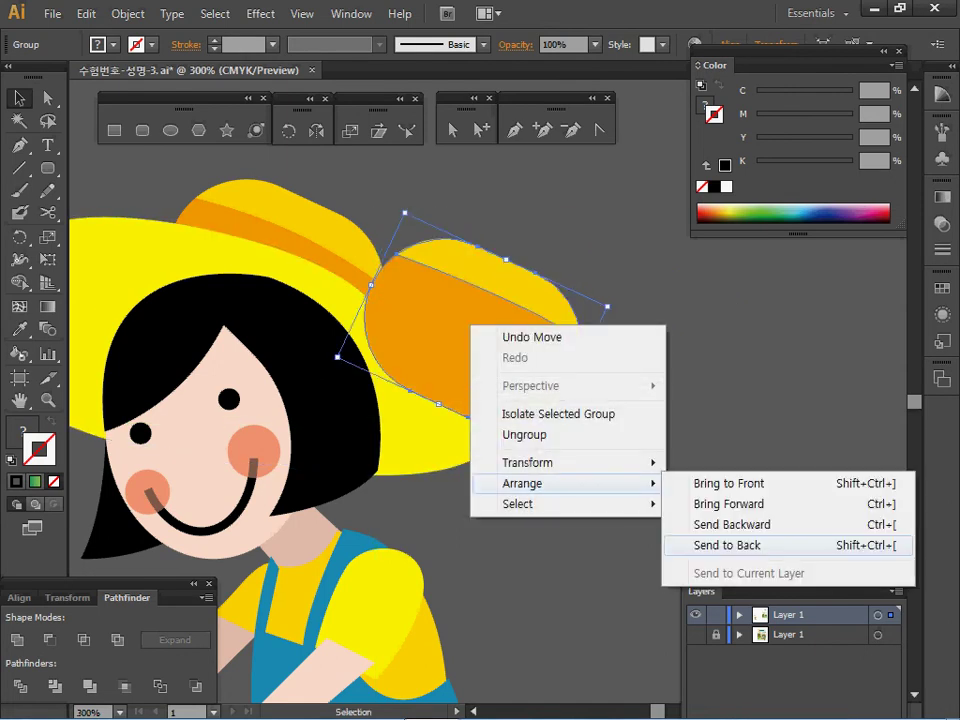
click(727, 545)
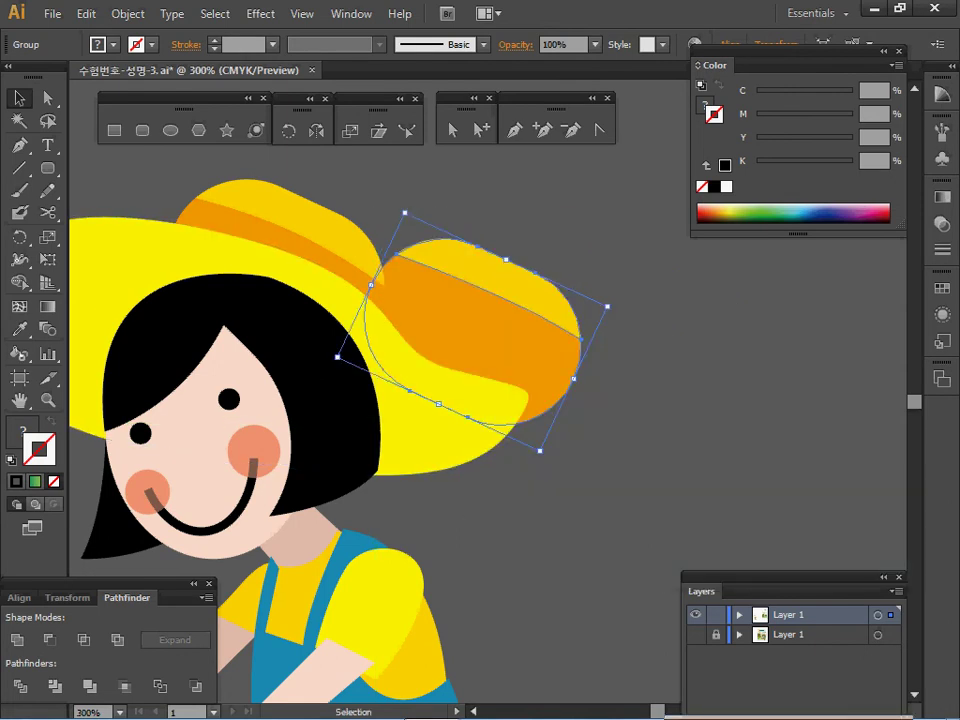
Try the crown group over the finished hat crown, undo that move, and remove the practice group.
mouse_move(537, 343)
mouse_down()
mouse_move(385, 260)
mouse_move(345, 264)
mouse_move(345, 285)
mouse_up()
click(442, 223)
drag(442, 223, 330, 298)
right_click(350, 298)
mouse_move(400, 456)
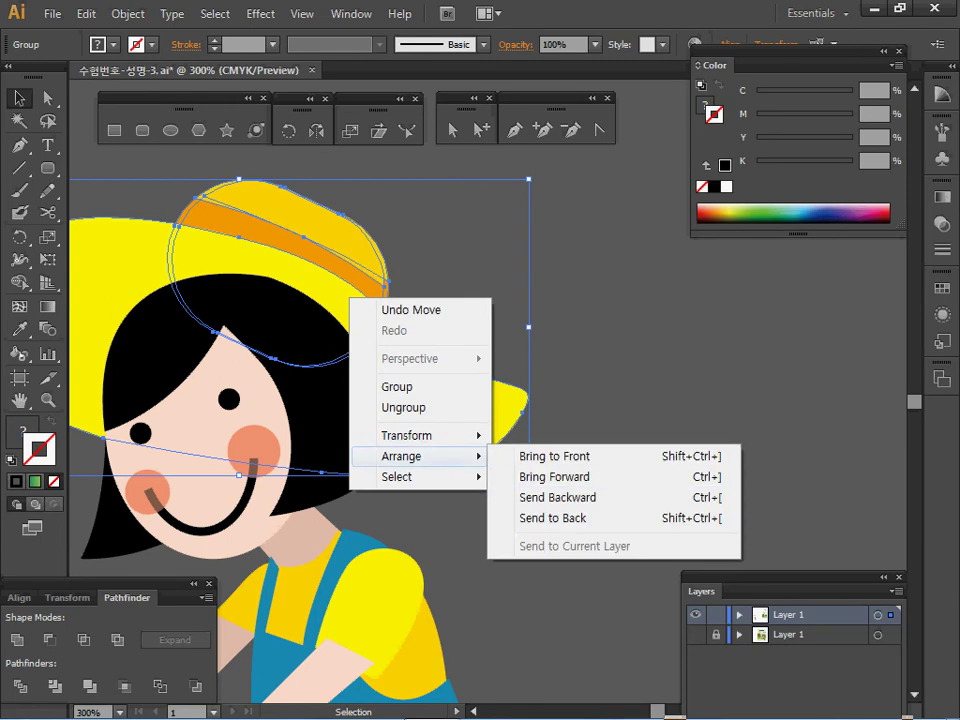
click(610, 390)
key(ctrl+z)
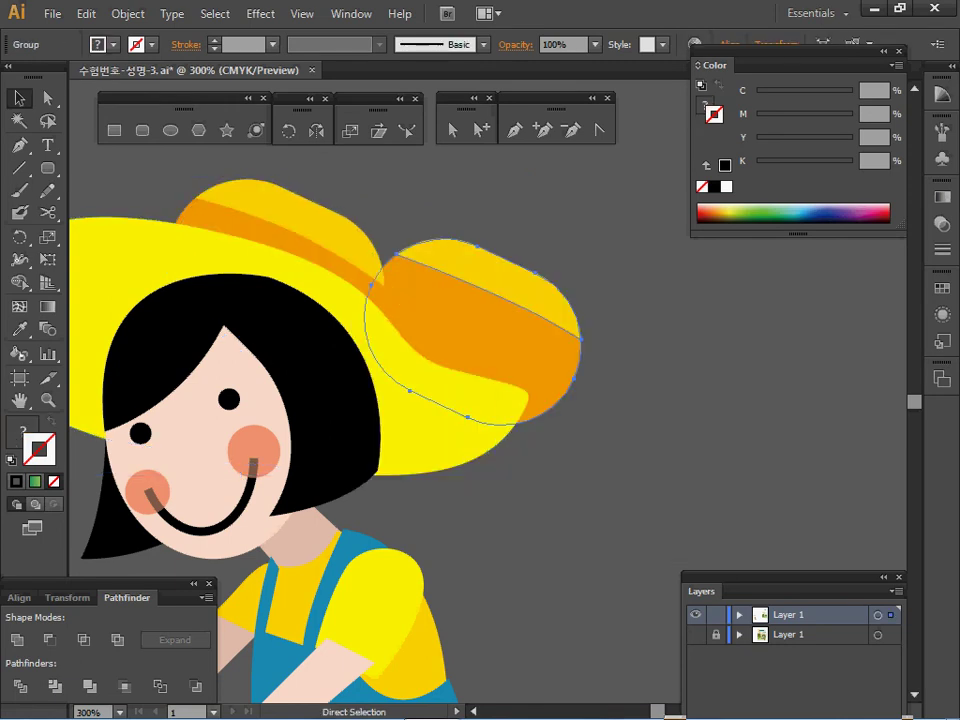
key(ctrl+z)
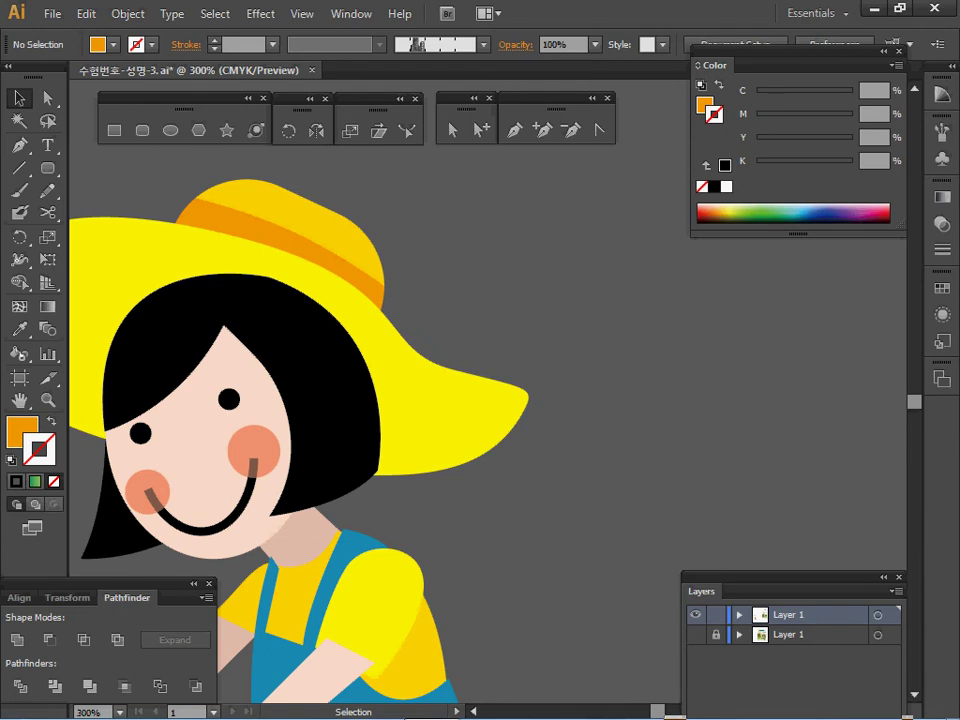
Bring the neck shape to the front to expose its full outline, and send it to the back again.
key(space)
drag(440, 470, 489, 258)
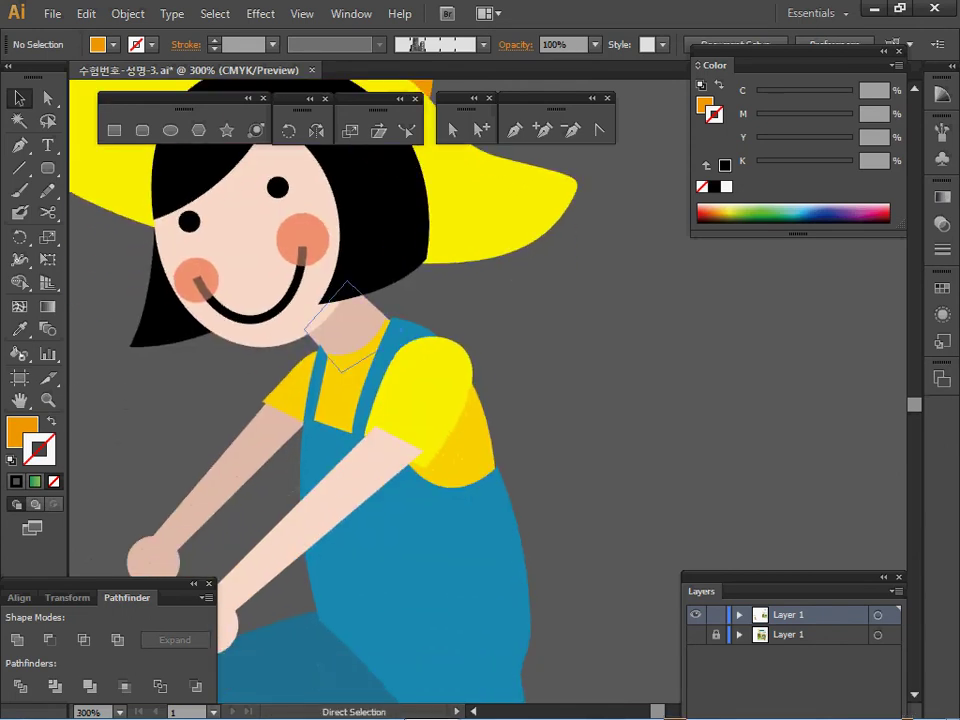
click(345, 330)
key(ctrl)
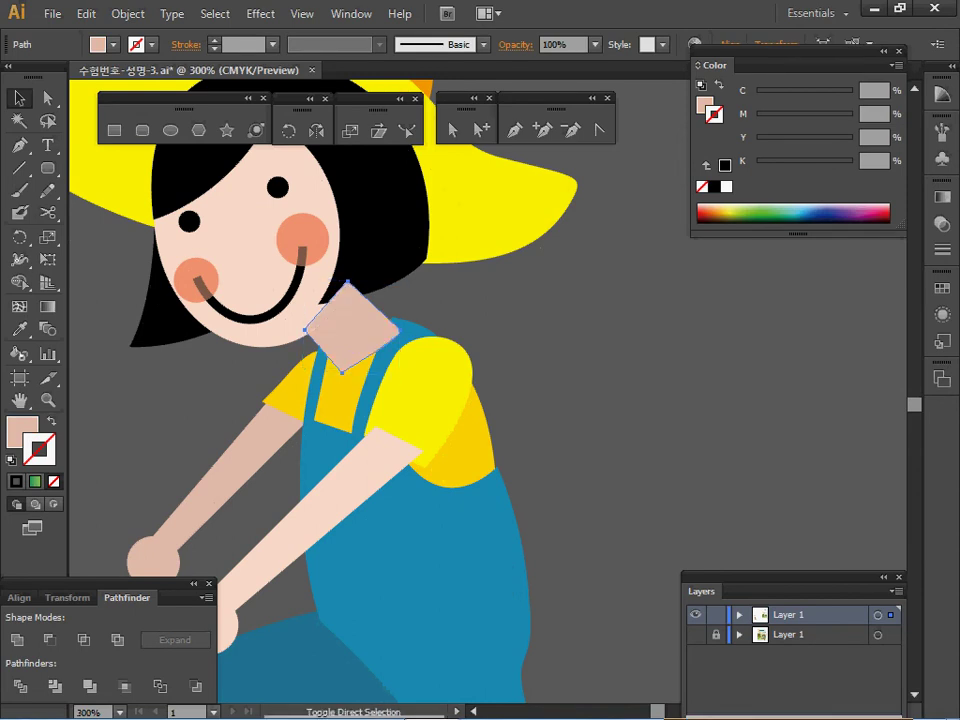
key(a)
key(ctrl)
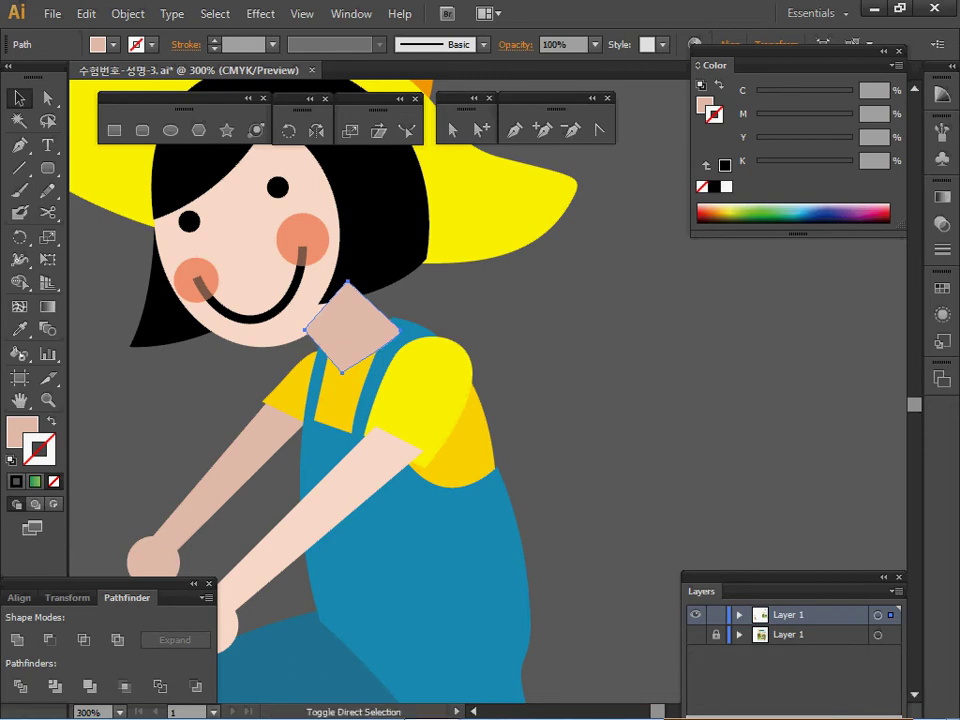
key(ctrl+shift+[)
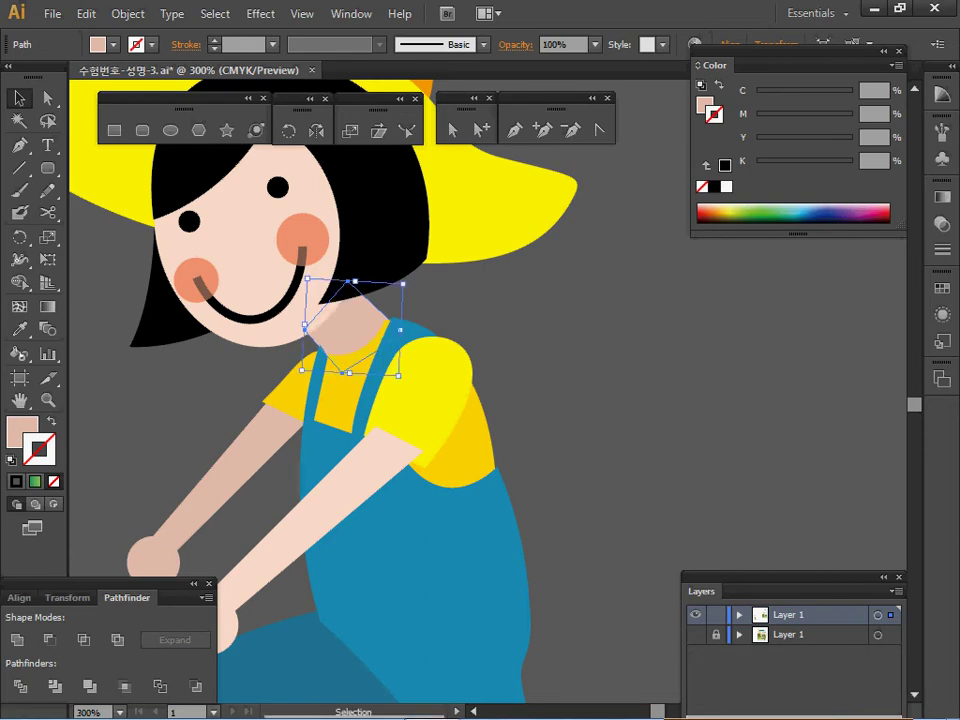
Isolate the golden shirt to examine its full shape, exit isolation, and select the blue overalls.
click(343, 392)
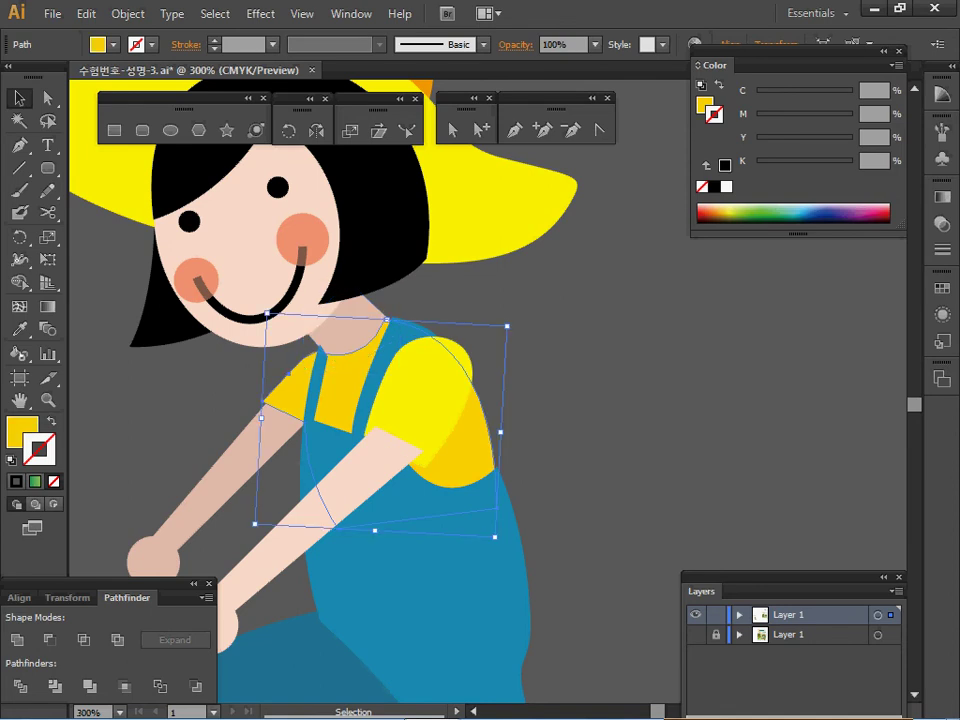
double_click(430, 390)
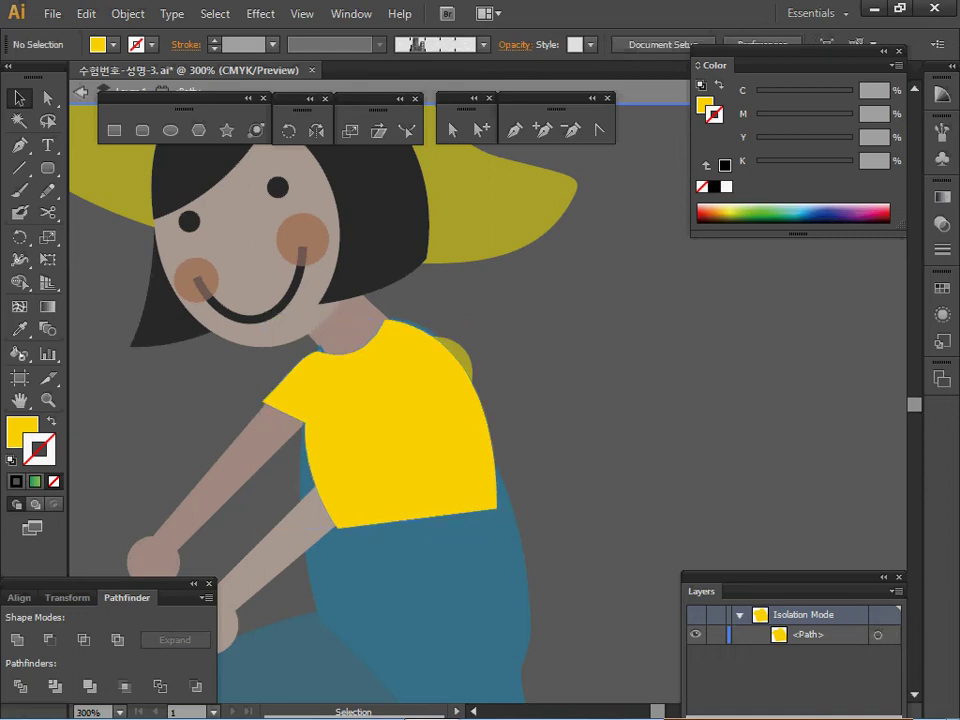
double_click(600, 400)
click(450, 550)
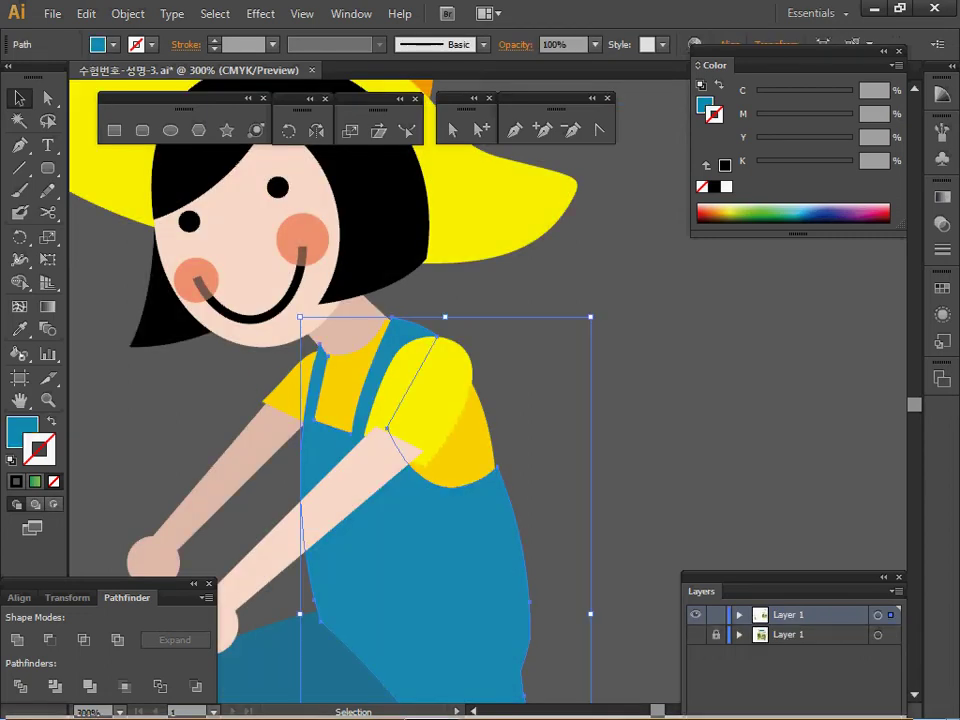
Examine the path of the darker far arm, including its round hand.
scroll(450, 400, down, 2)
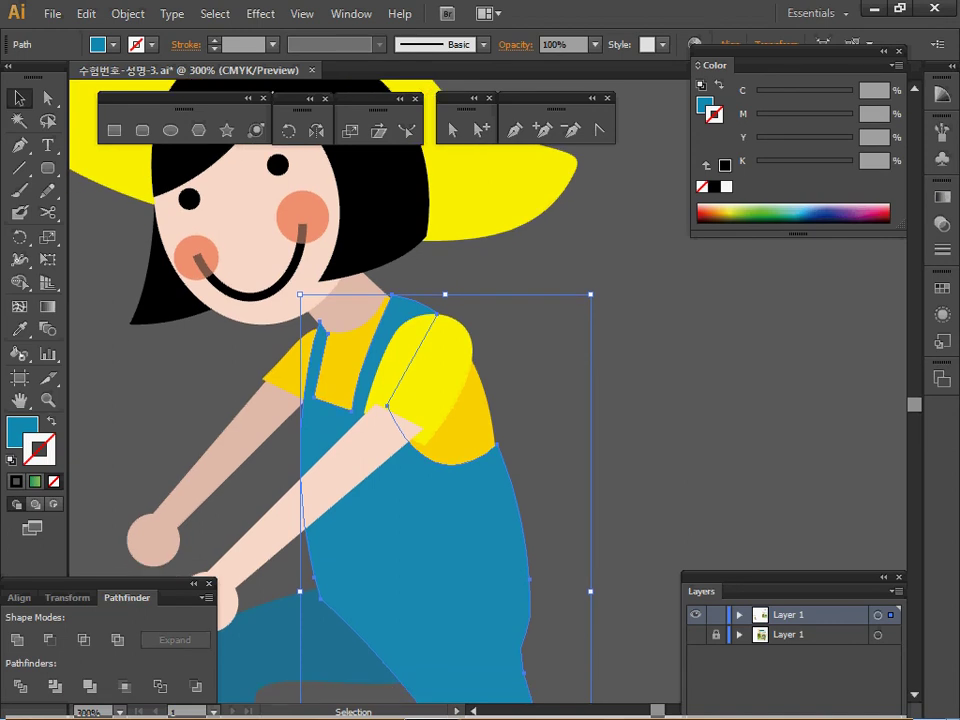
scroll(450, 400, down, 2)
click(204, 451)
ctrl+click(232, 455)
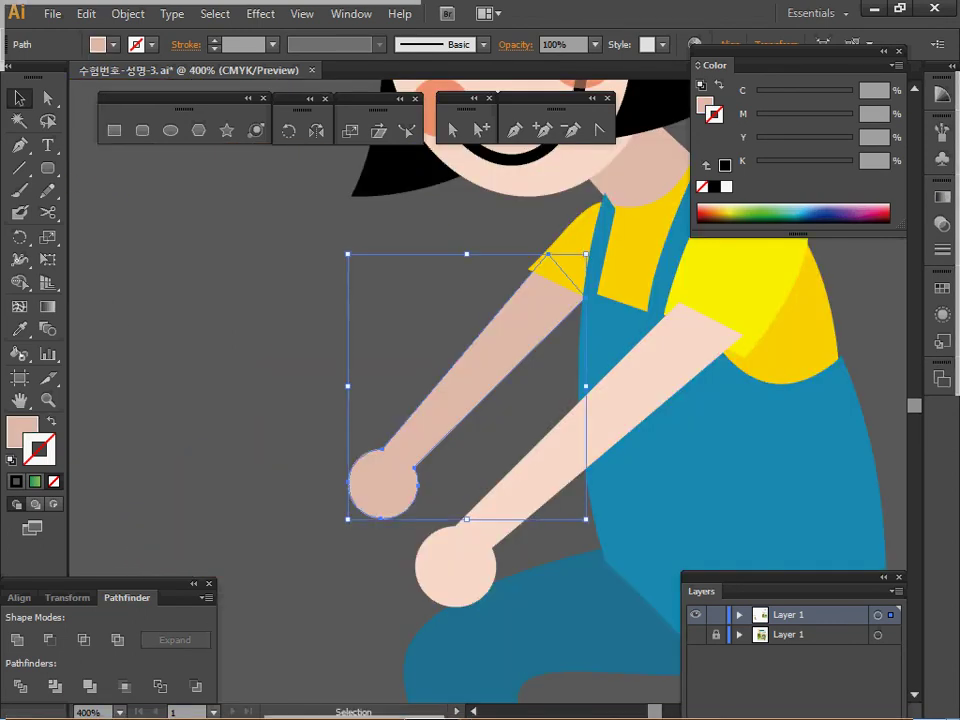
key(ctrl+shift+a)
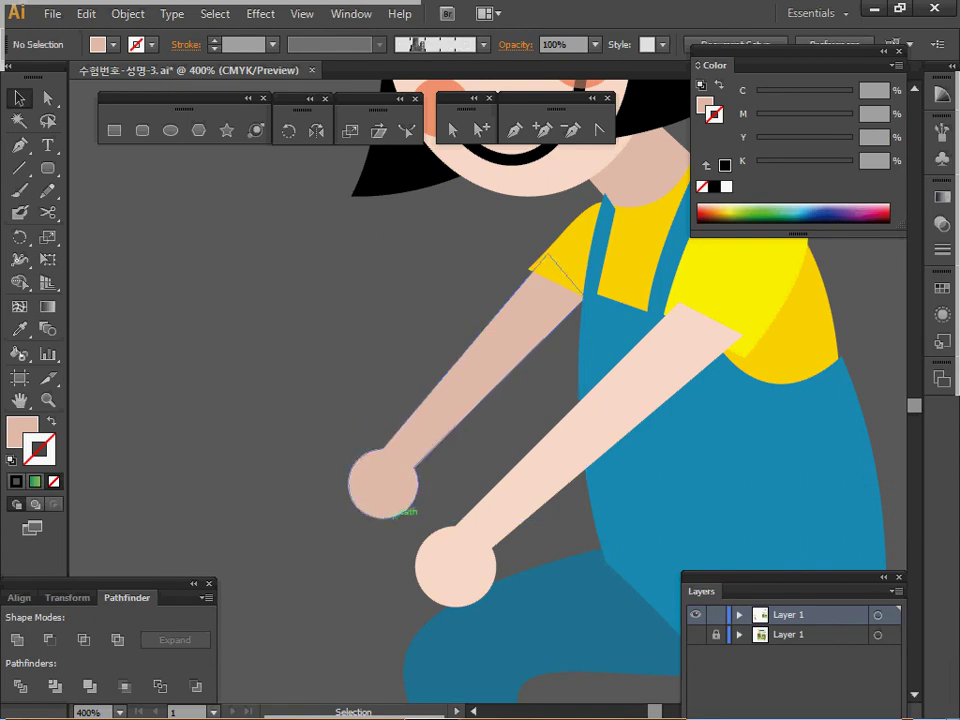
scroll(435, 375, down, 1)
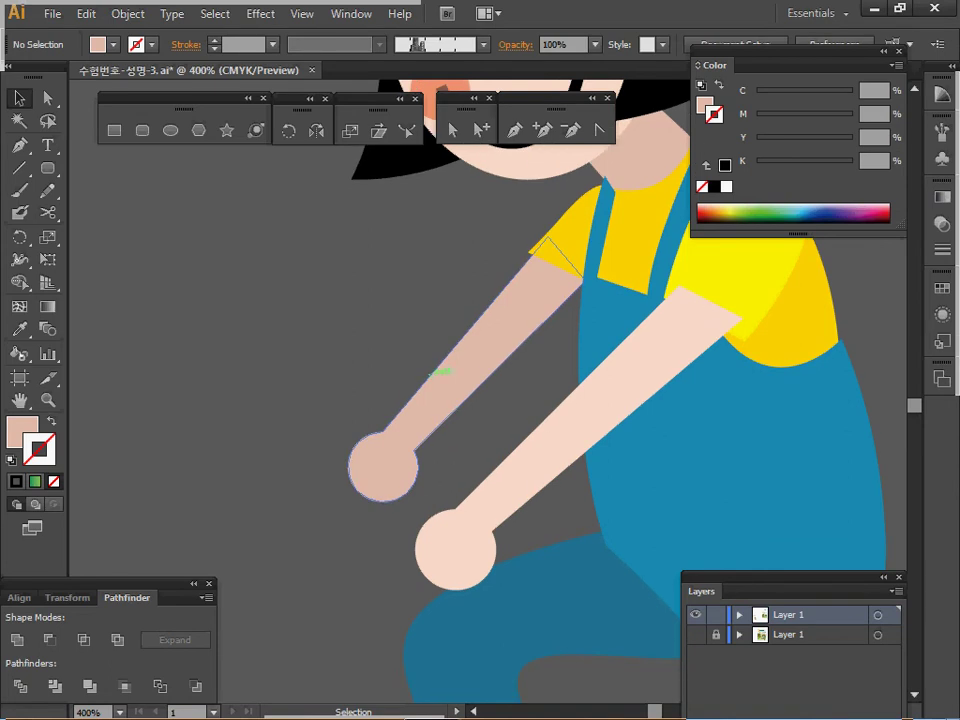
Create a copy of the darker far arm scaled uniformly to 115%.
click(484, 345)
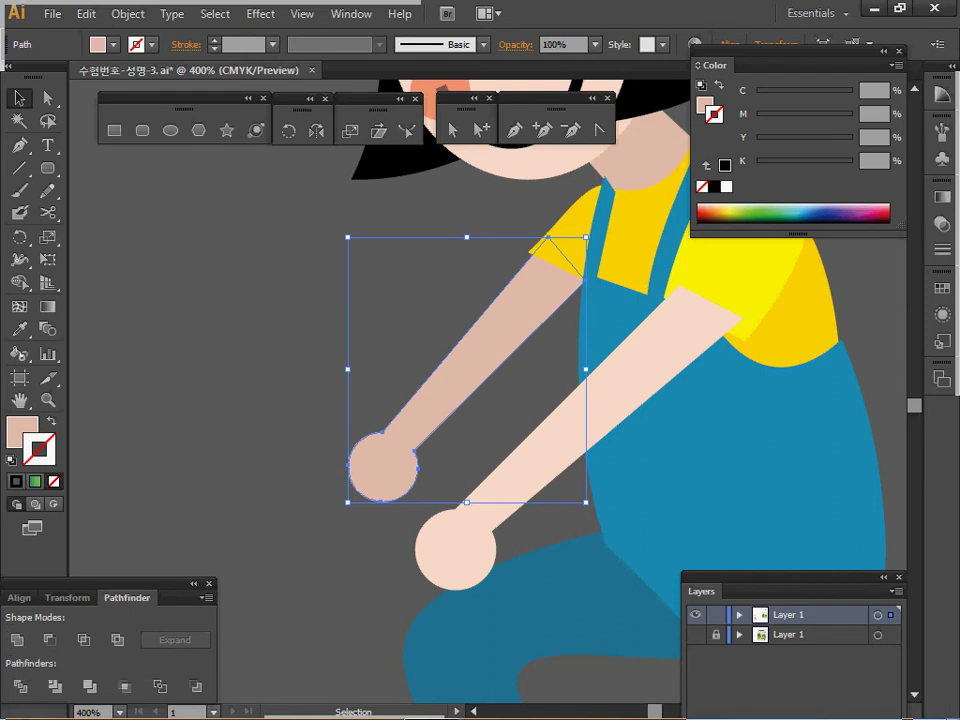
key(ctrl+shift+a)
key(ctrl+z)
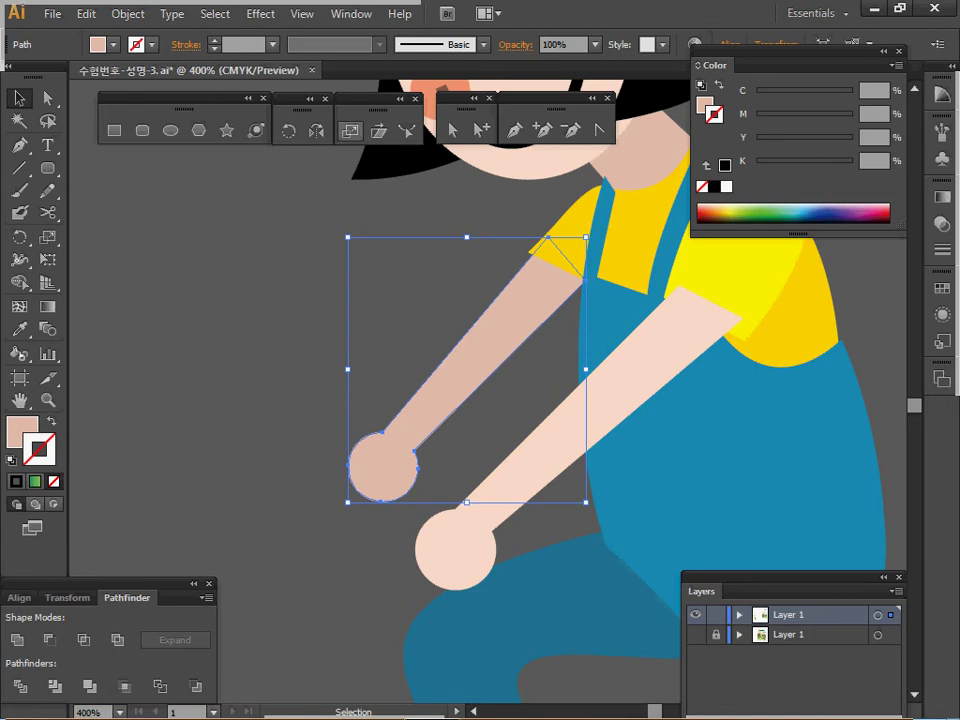
double_click(350, 131)
text(115)
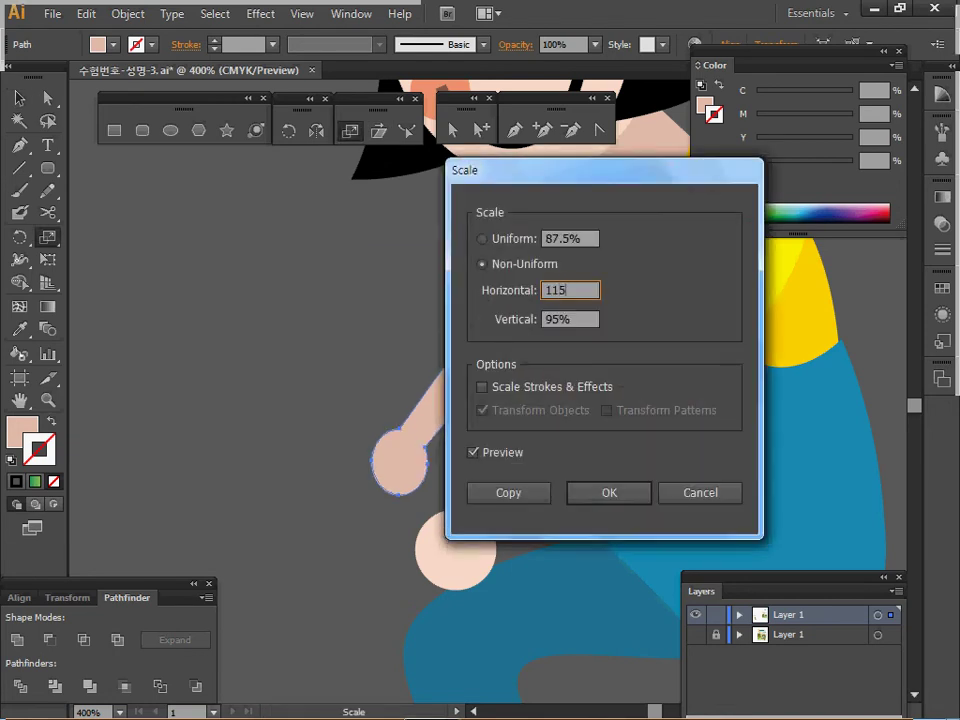
click(482, 239)
text(115)
key(Tab)
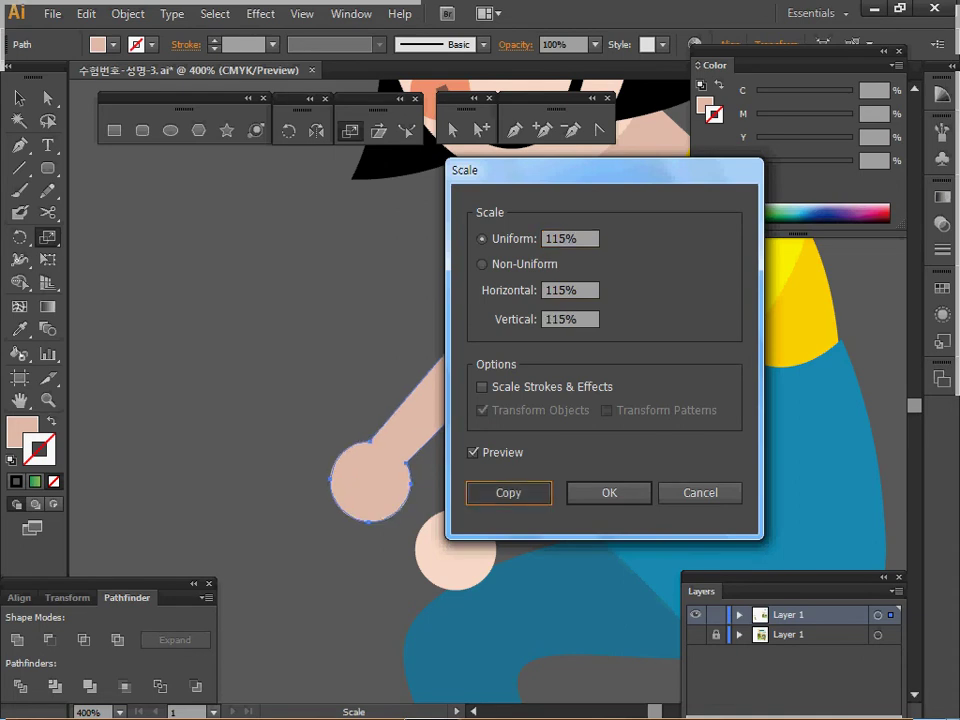
key(Return)
click(20, 98)
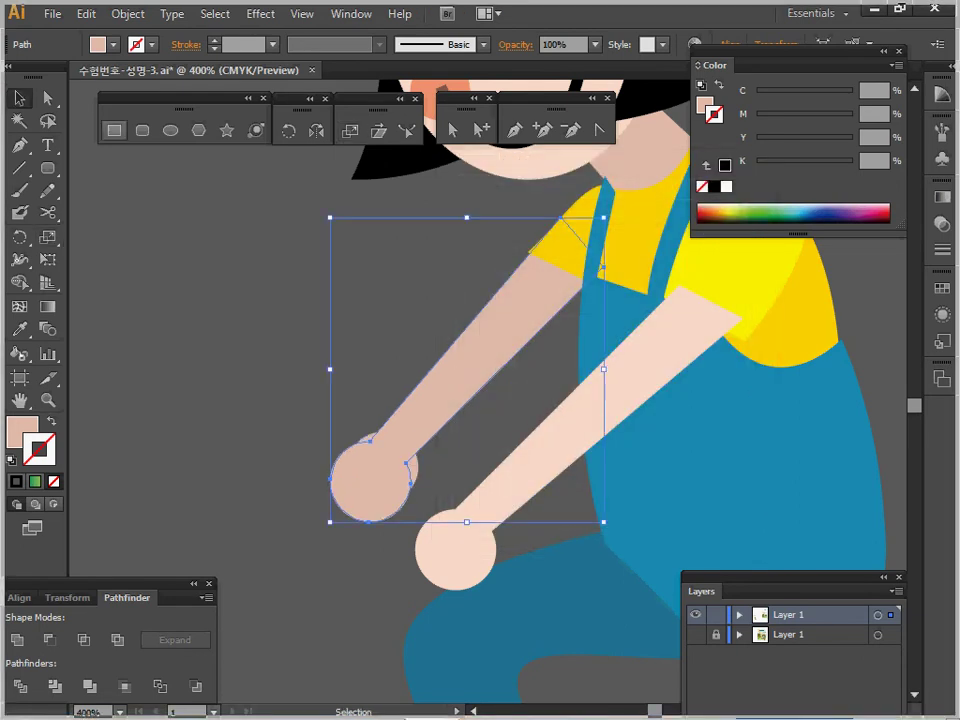
Bring the enlarged arm copy to the front and align its hand with the lighter near arm's hand.
drag(376, 455, 467, 497)
right_click(469, 187)
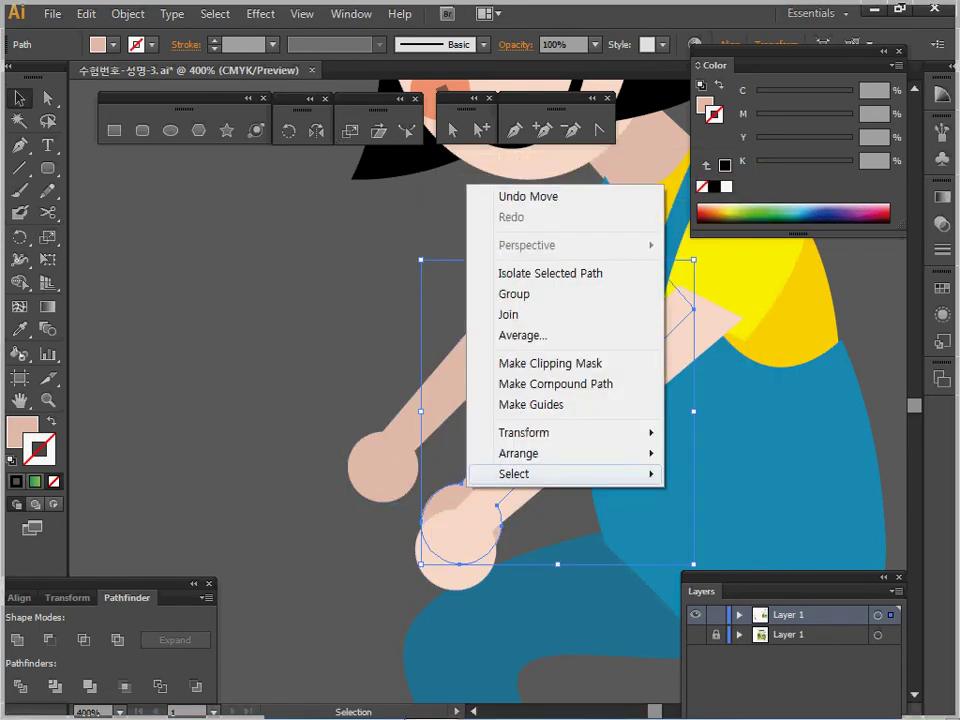
mouse_move(510, 452)
click(727, 453)
drag(540, 402, 540, 437)
Fill the enlarged arm copy with the light skin colour sampled from the near arm.
key(i)
click(585, 445)
key(v)
Reshape the arm copy's shoulder end by moving its upper anchor points to match the near sleeve's edge.
click(47, 98)
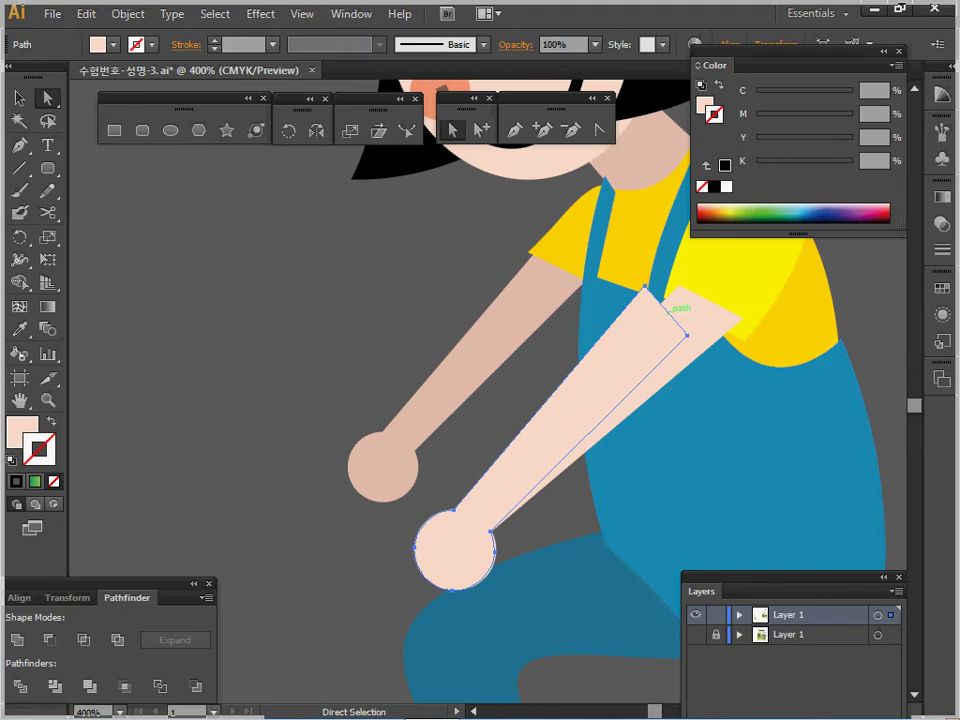
drag(663, 301, 691, 301)
key(ctrl+z)
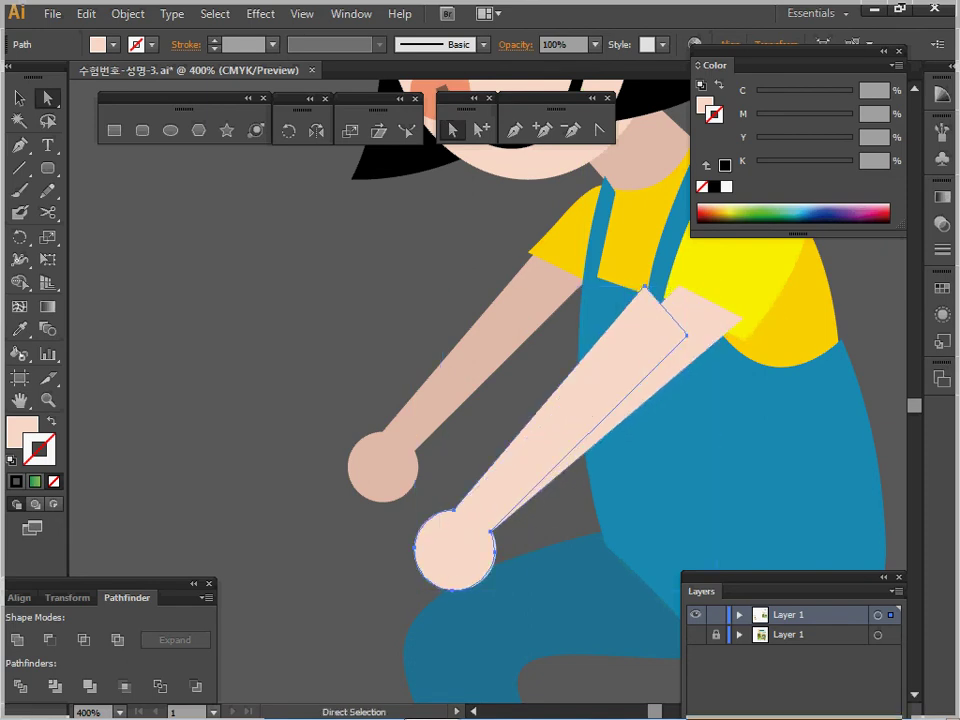
click(712, 410)
key(ctrl+shift+a)
click(667, 310)
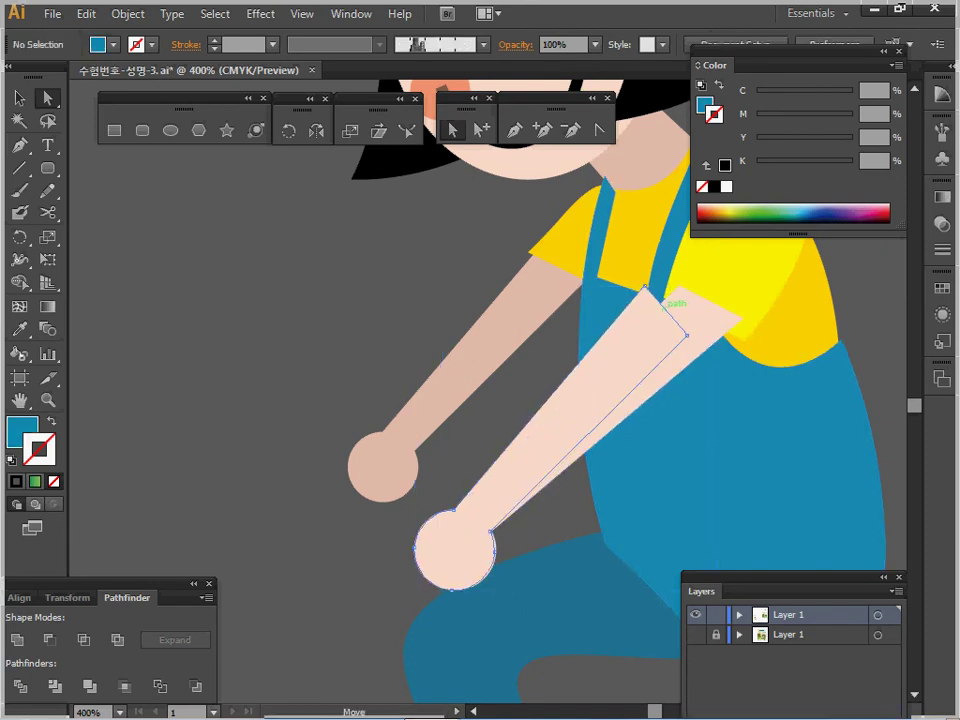
drag(667, 304, 743, 318)
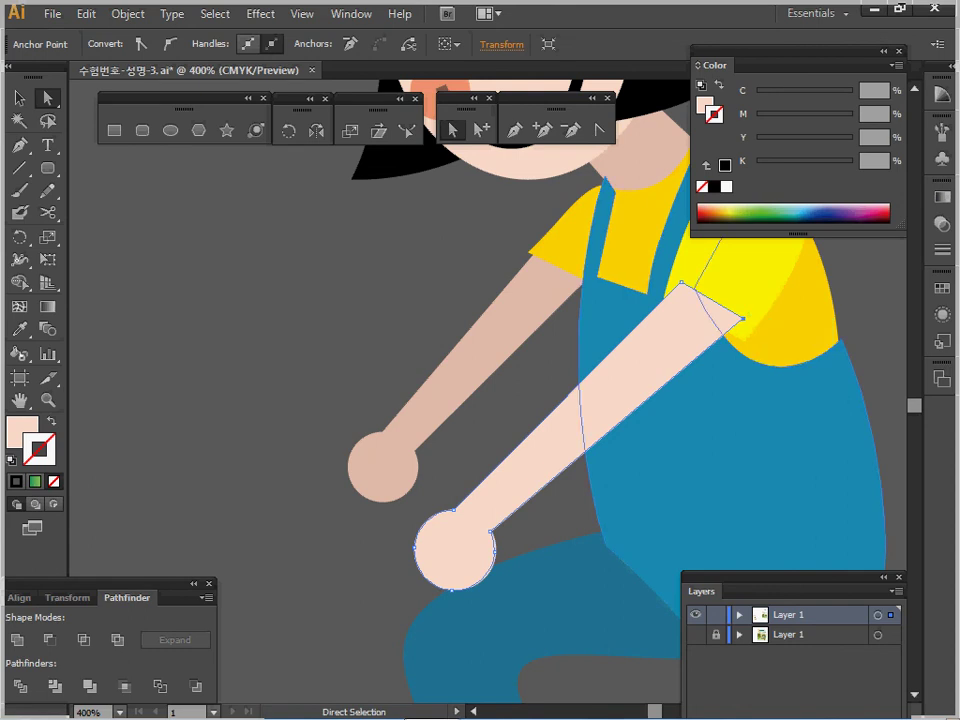
key(ctrl+shift+a)
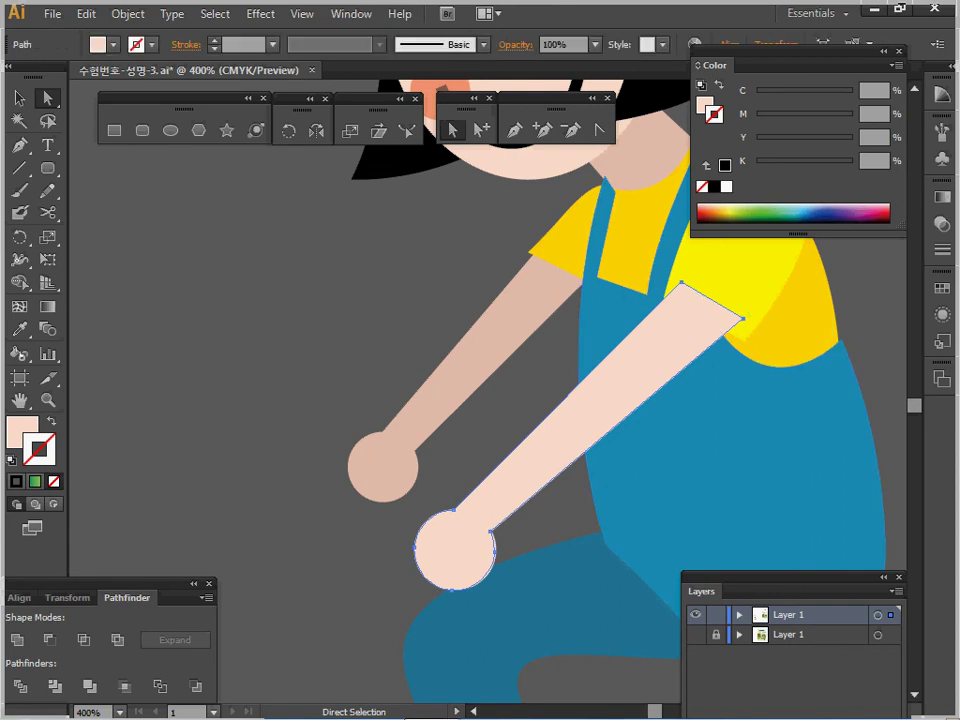
Bring the dark blue bent leg to the front to expose its full outline, and send it to the back again.
ctrl+alt+click(664, 448)
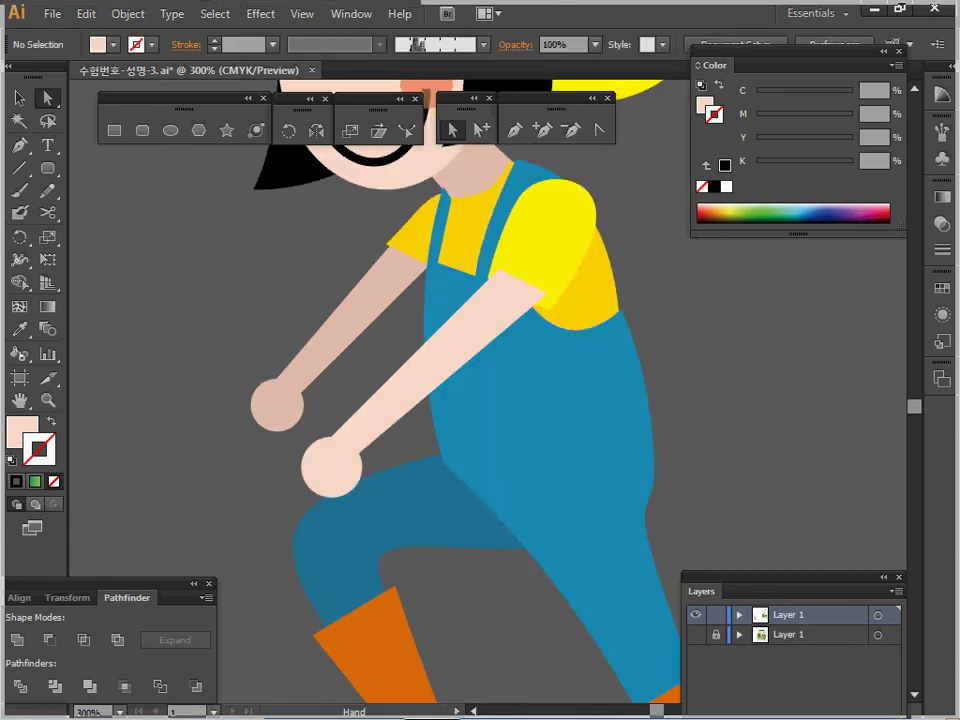
drag(423, 503, 445, 430)
click(445, 430)
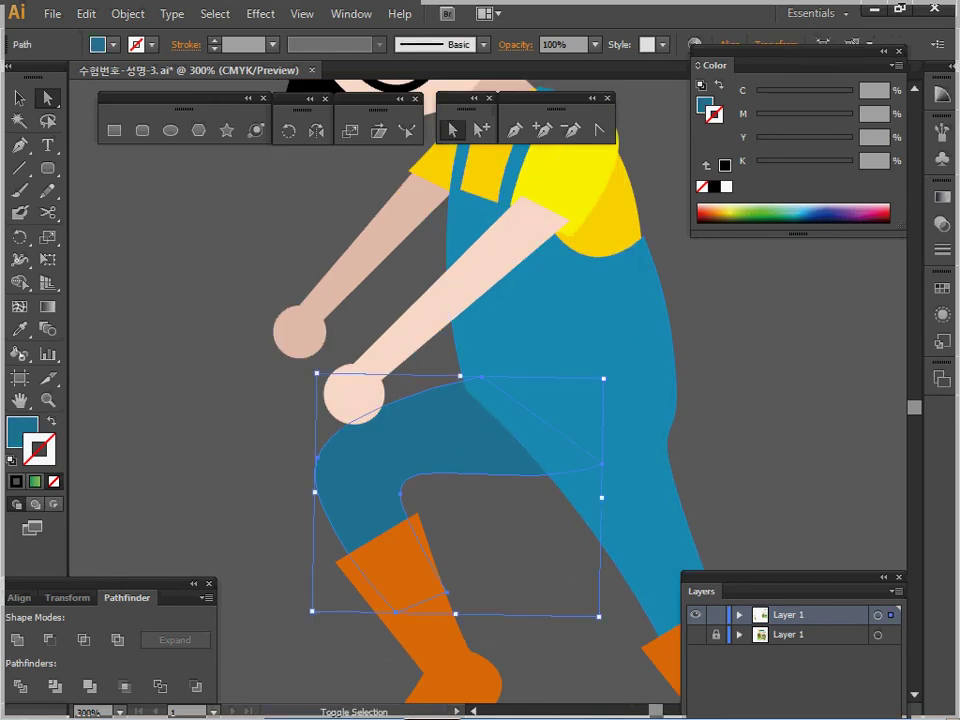
key(ctrl+shift+bracketright)
drag(445, 430, 436, 413)
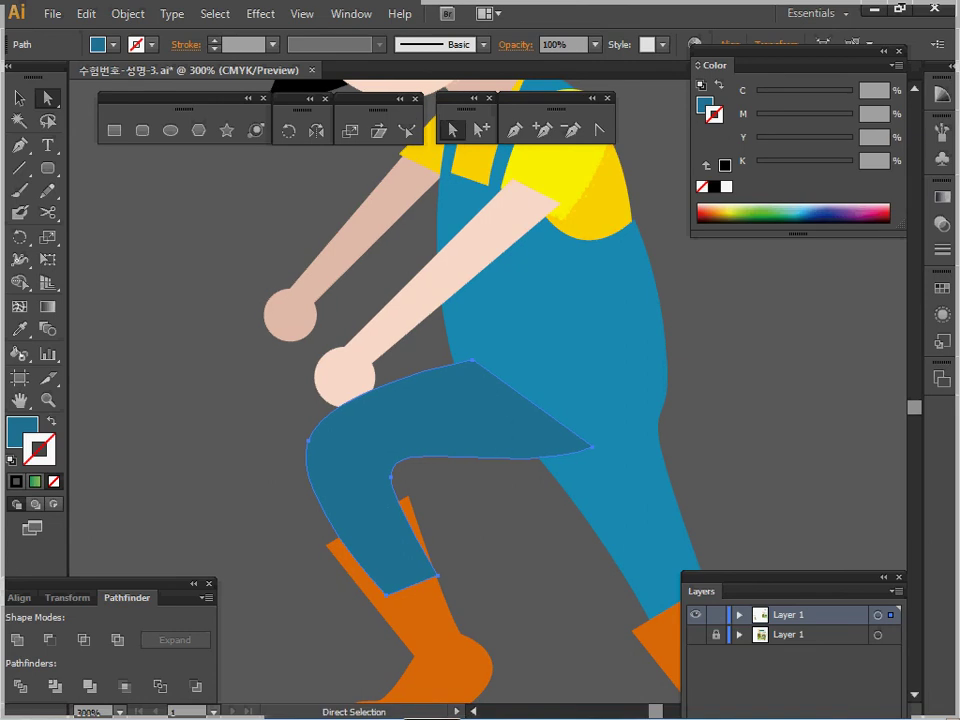
key(a)
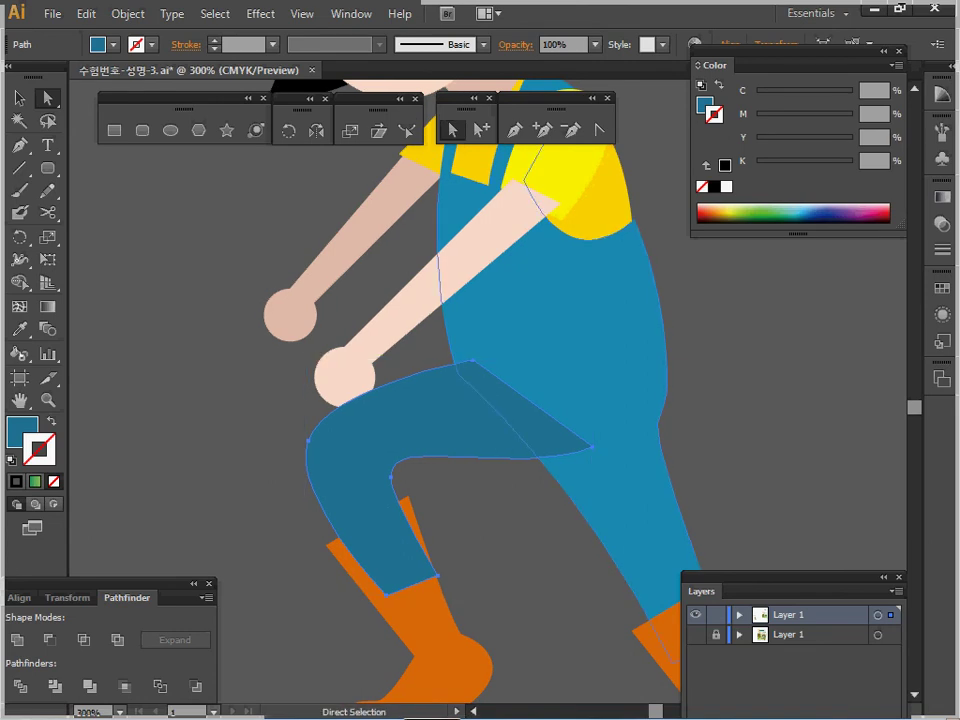
key(ctrl)
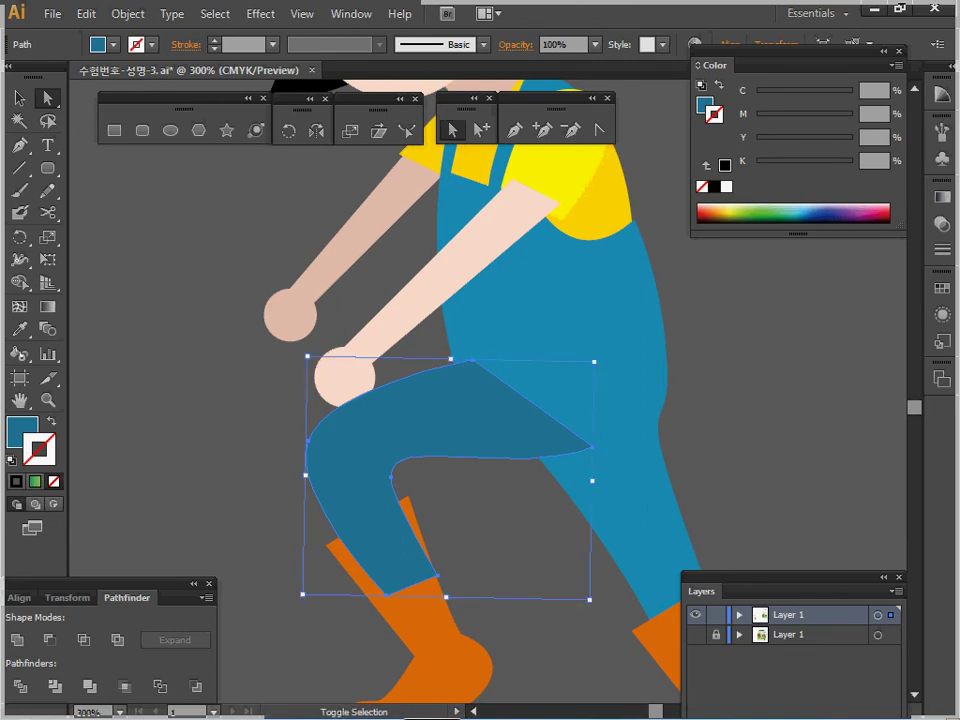
key(ctrl+shift+bracketleft)
Select the orange boot on the bent leg and the matching boot on the straight leg to compare them.
drag(480, 520, 491, 361)
ctrl+click(432, 470)
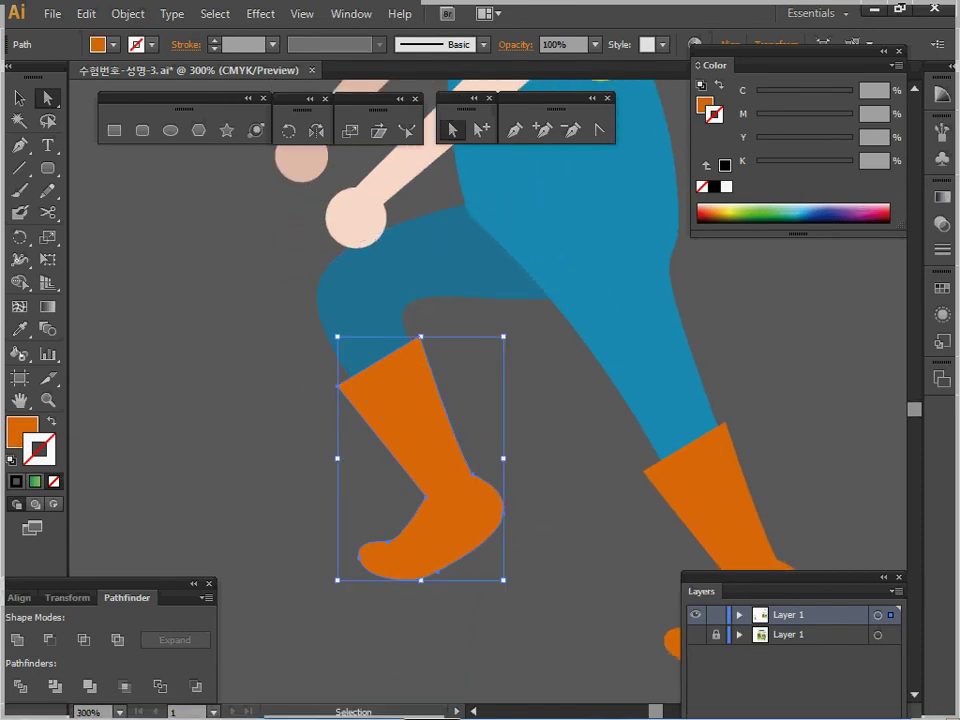
drag(465, 520, 686, 553)
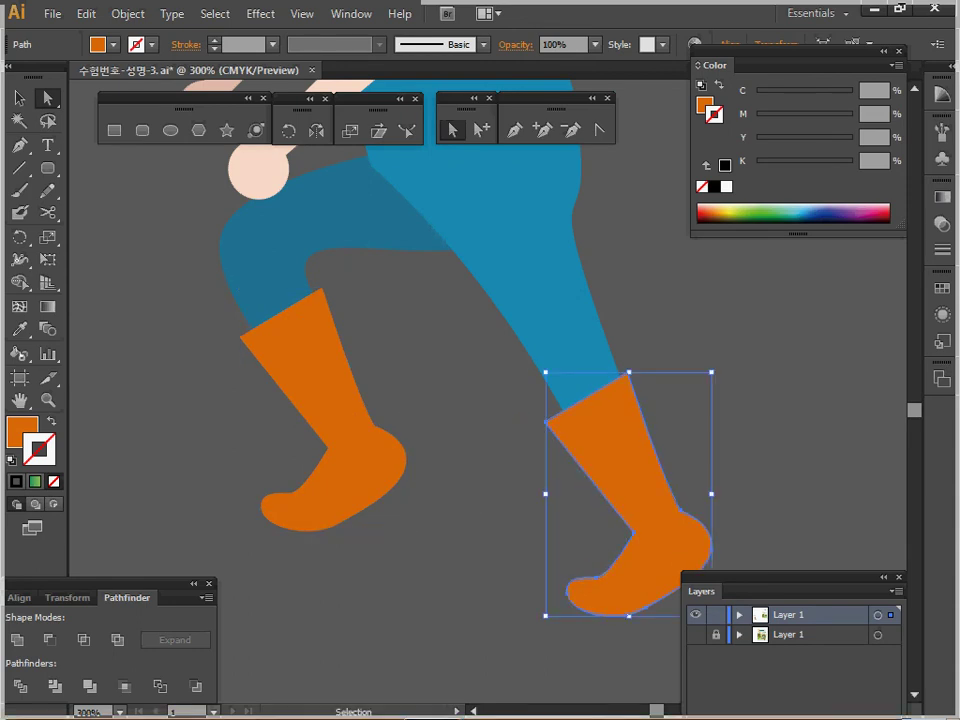
Select the girl's hat, ungroup it, and group its brim, crown and band together again.
ctrl+click(515, 482)
ctrl+alt+click(515, 482)
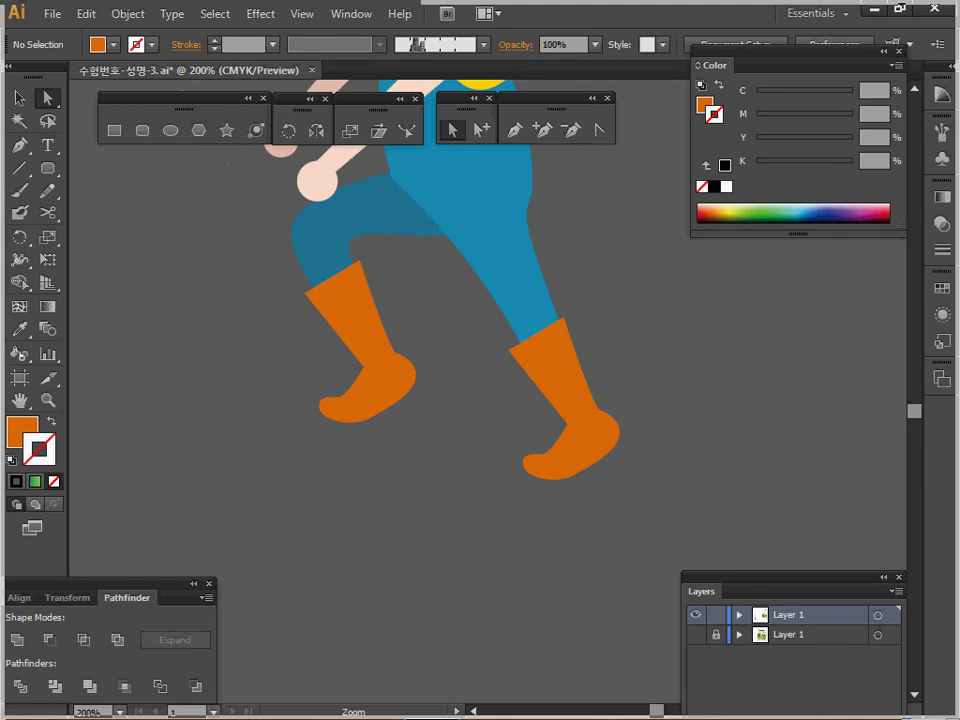
ctrl+alt+click(495, 400)
drag(495, 400, 457, 688)
click(19, 98)
drag(322, 175, 362, 220)
right_click(362, 222)
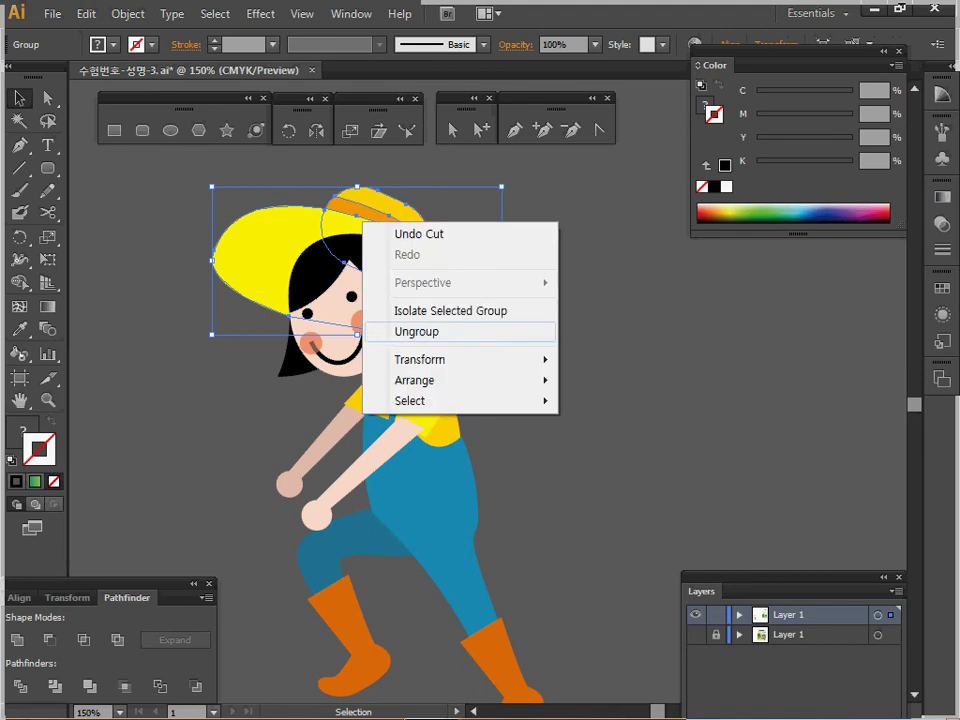
click(409, 331)
drag(412, 182, 443, 228)
right_click(402, 245)
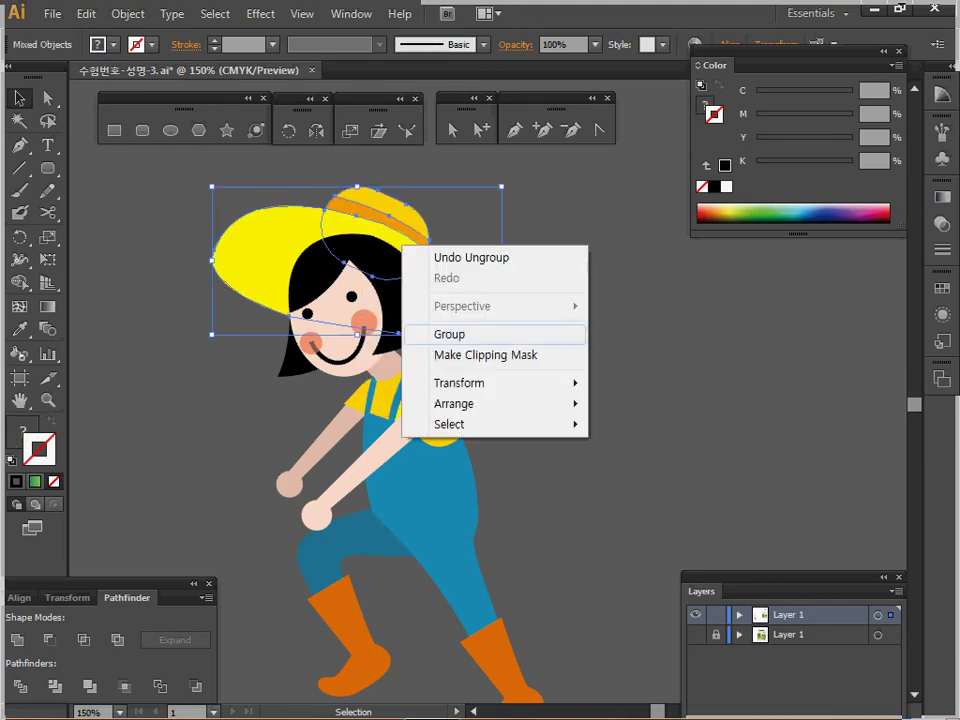
click(449, 334)
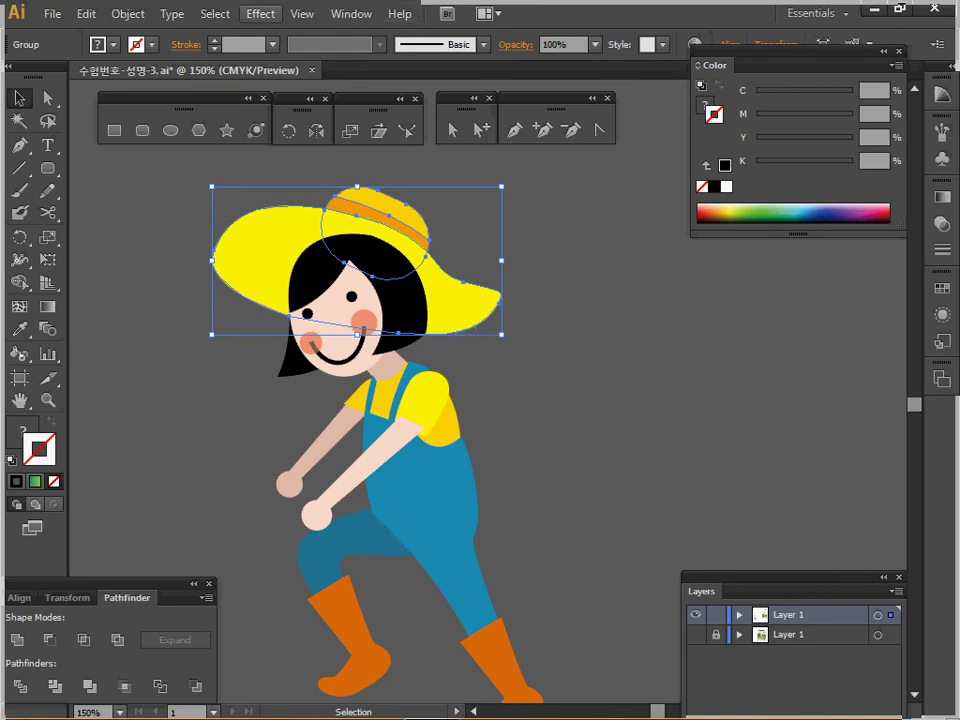
Apply a Drop Shadow to the hat with Multiply mode, 75% opacity, 2.47 mm X and Y offsets and 1.76 mm blur.
click(260, 13)
mouse_move(286, 225)
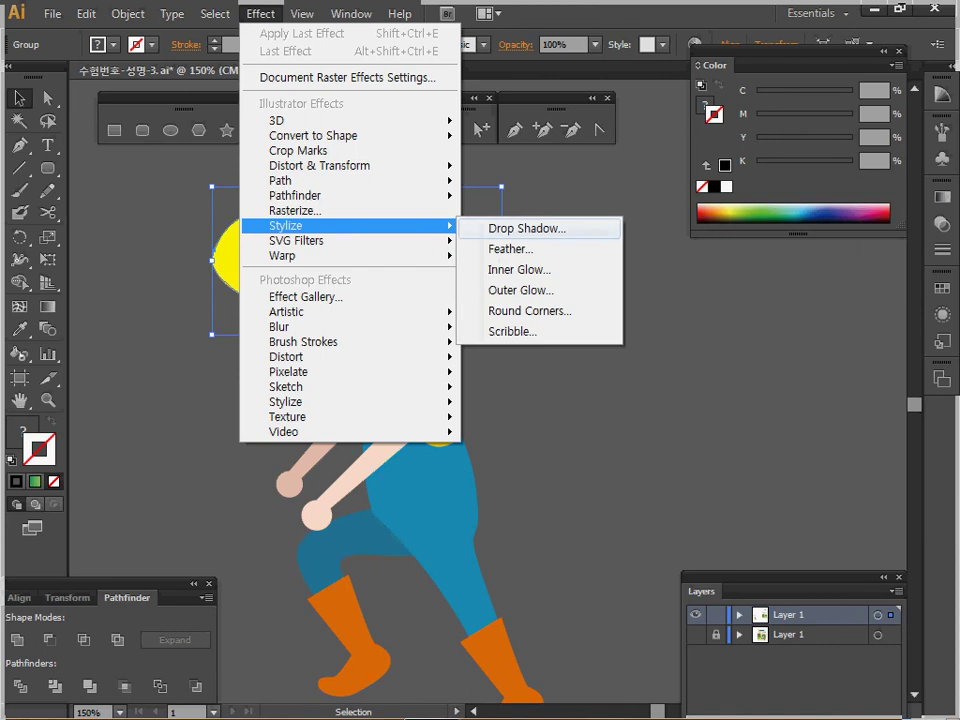
click(520, 226)
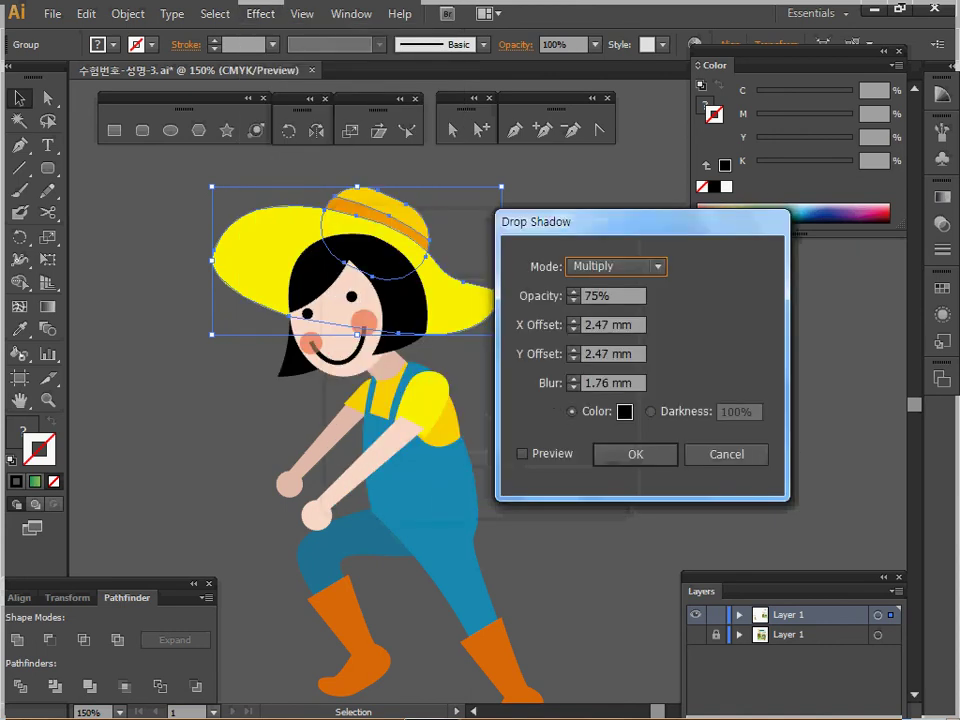
click(522, 454)
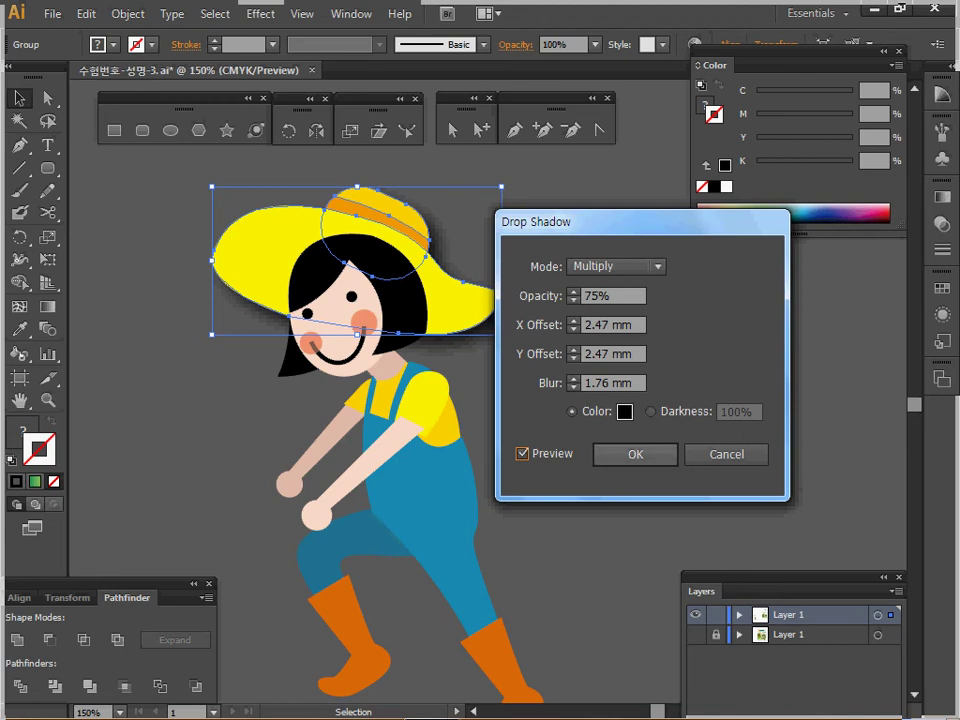
click(635, 454)
click(635, 454)
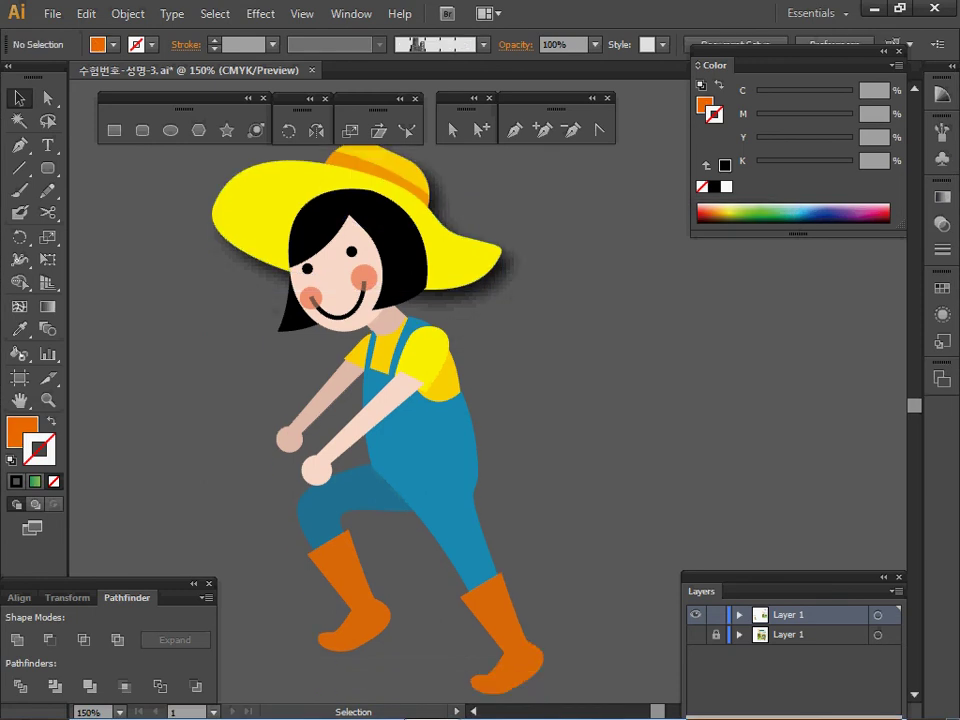
Select all of the girl's parts except the hat and the near arm, and group them.
key(ctrl+a)
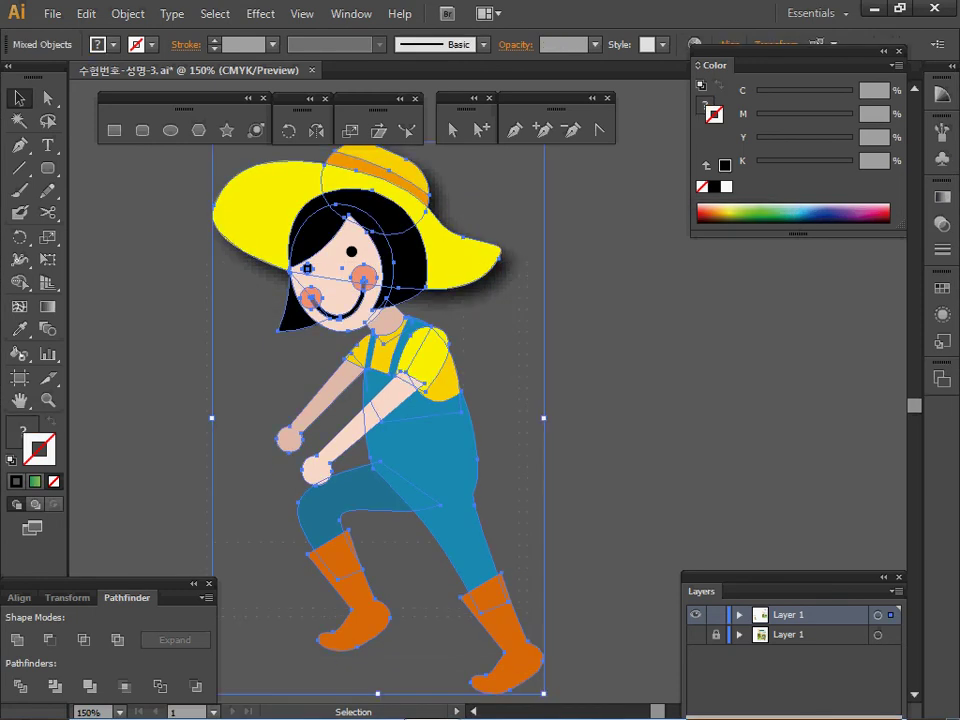
drag(220, 278, 530, 590)
drag(181, 167, 556, 631)
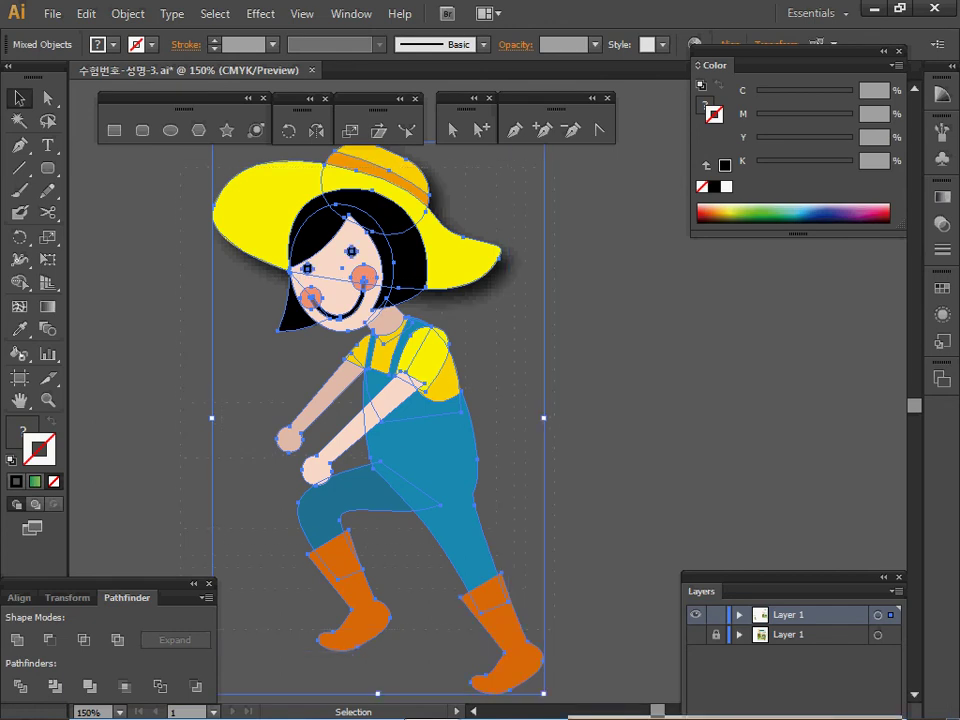
key(space)
drag(462, 393, 477, 440)
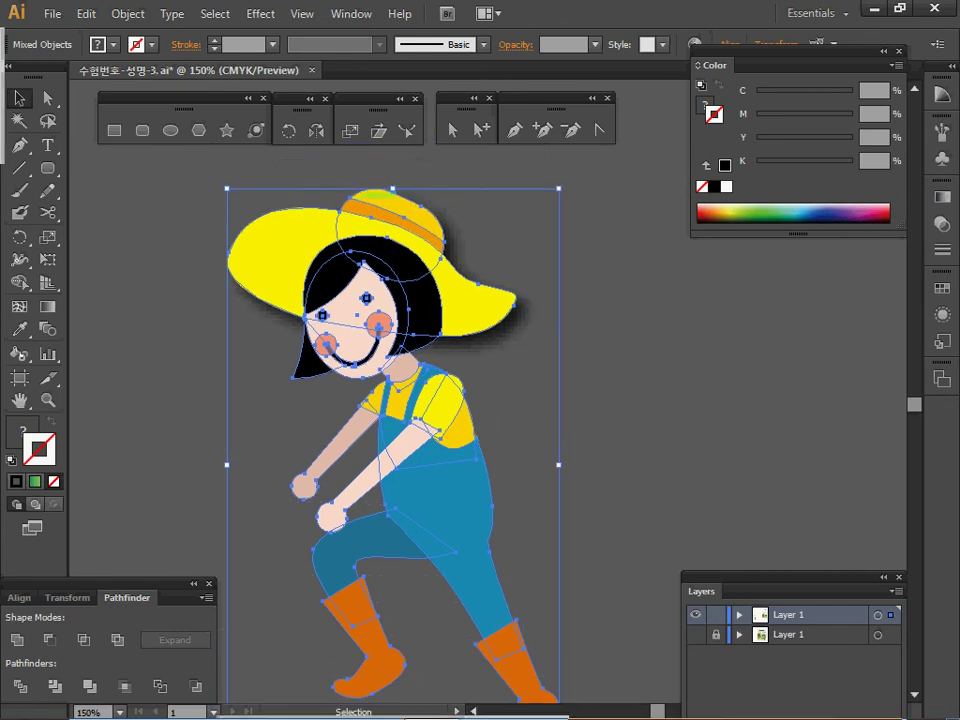
shift+click(470, 301)
scroll(400, 420, down, 1)
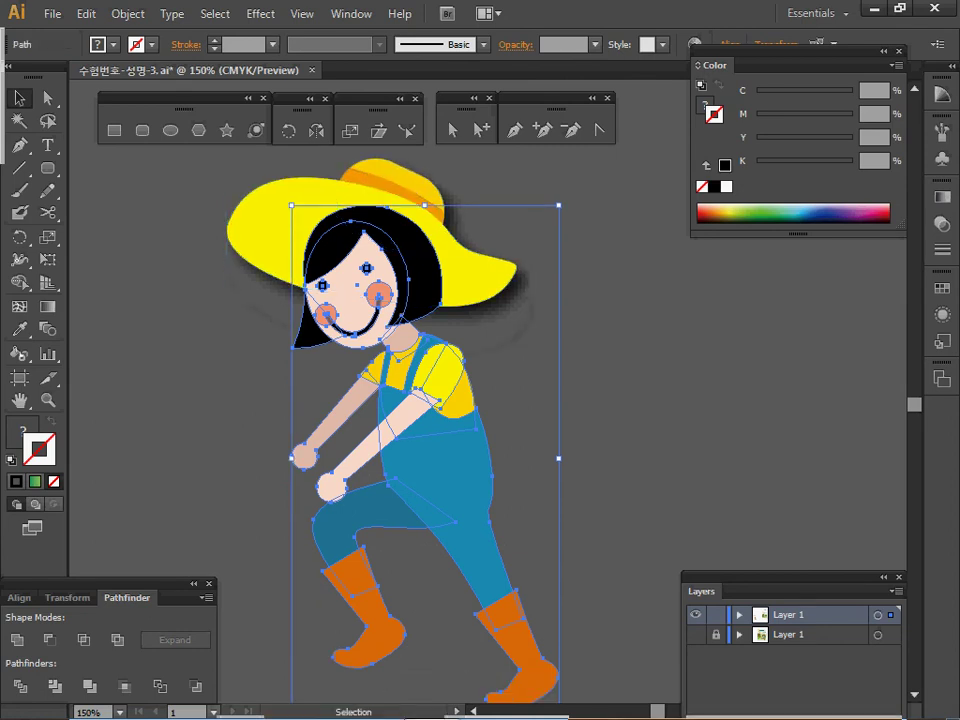
key(shift)
right_click(433, 366)
click(480, 455)
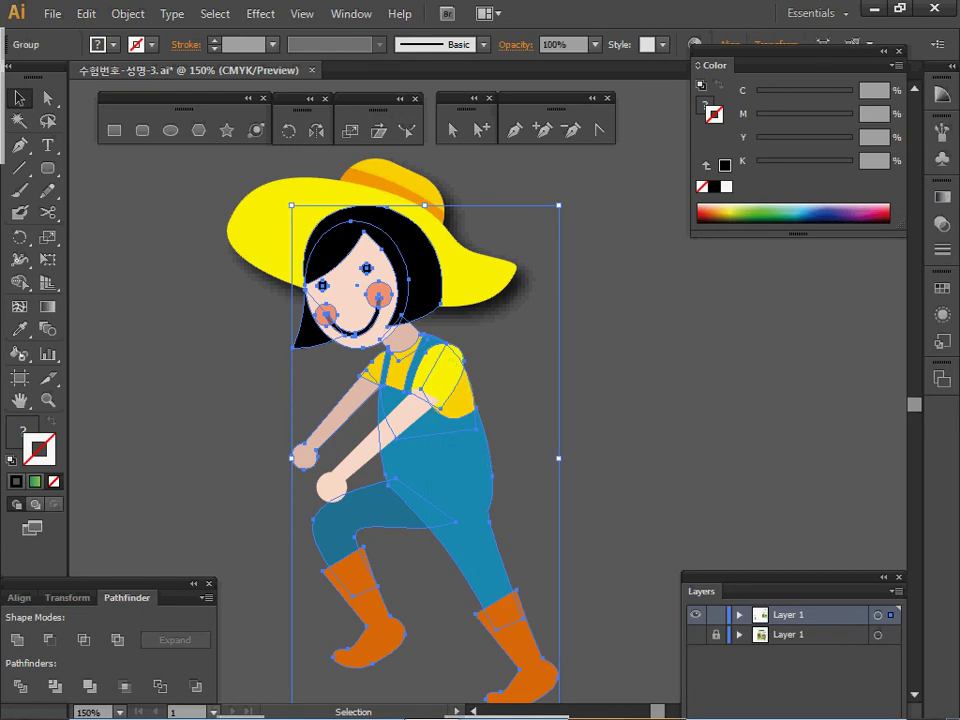
Apply the same Drop Shadow to the girl's body group and deselect it.
click(261, 14)
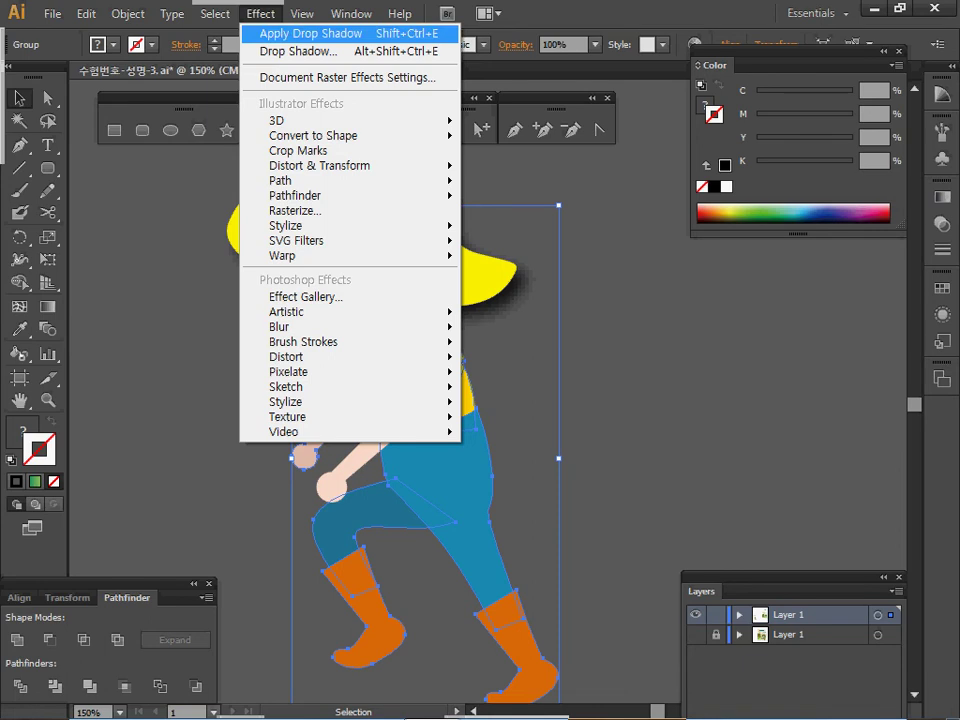
click(310, 33)
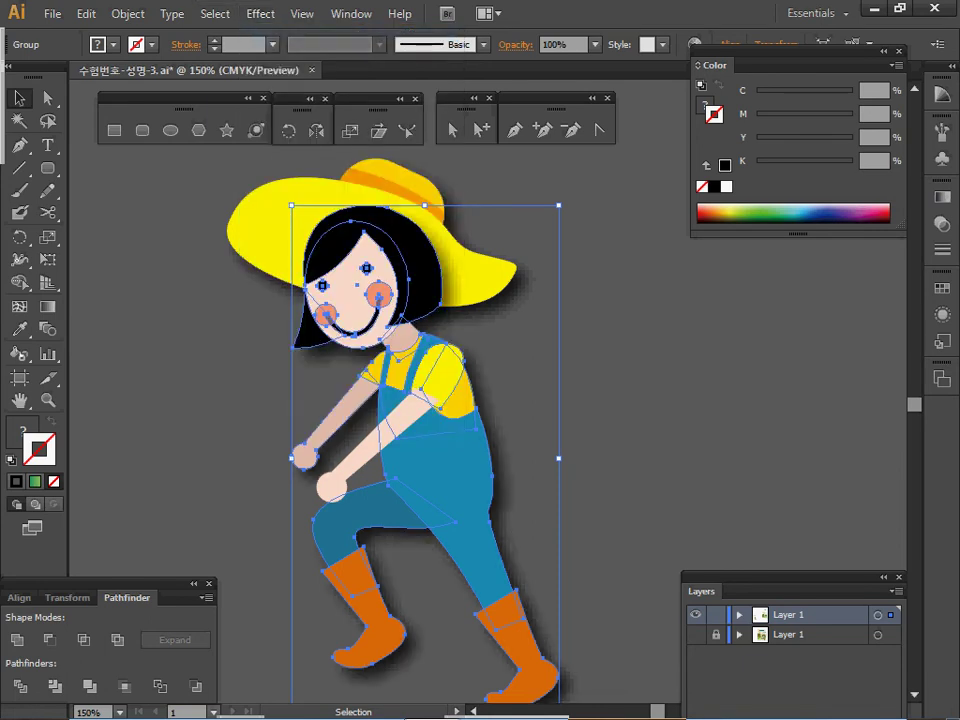
key(ctrl+shift+a)
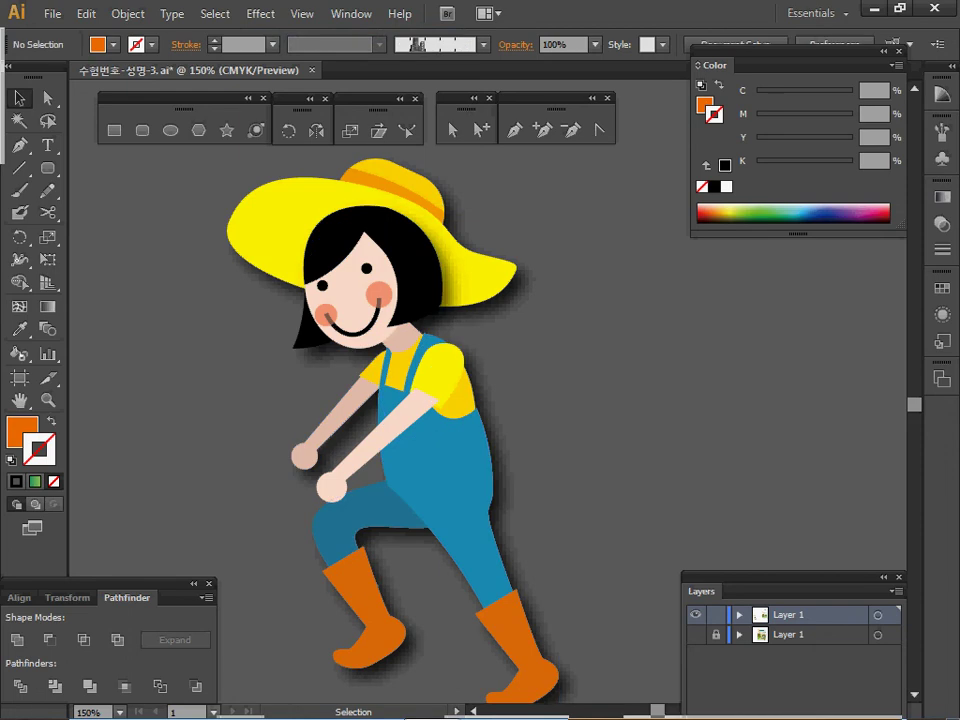
Cut the whole girl figure and paste it into the landscape illustration with the trees and fence.
key(ctrl+minus)
drag(274, 192, 547, 456)
key(ctrl+x)
ctrl+alt+click(547, 456)
ctrl+alt+click(547, 456)
drag(640, 350, 205, 509)
key(a)
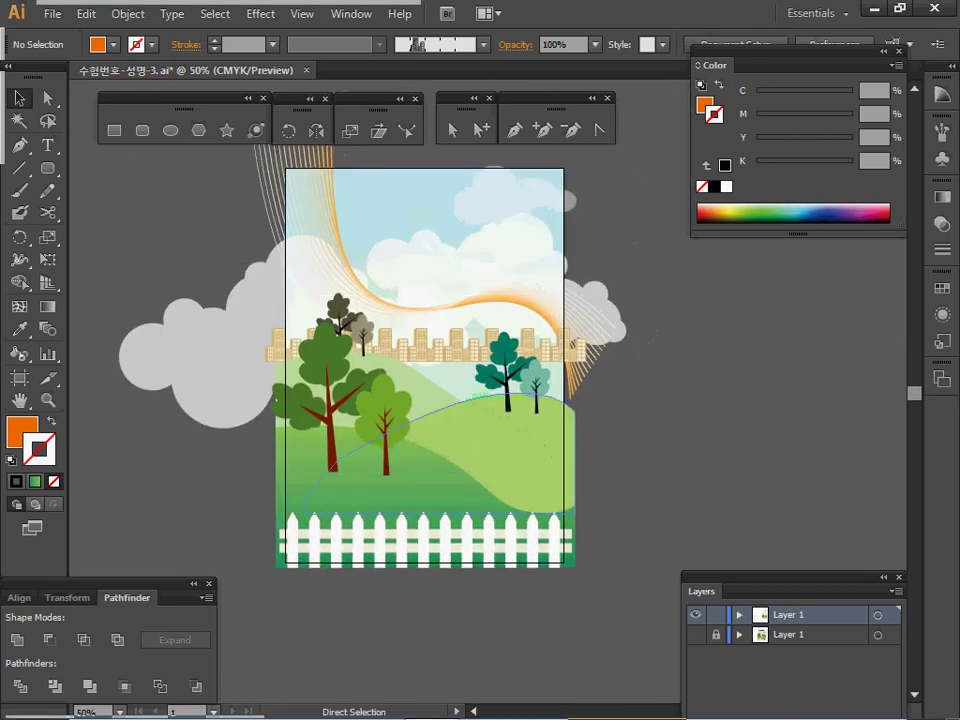
key(ctrl+v)
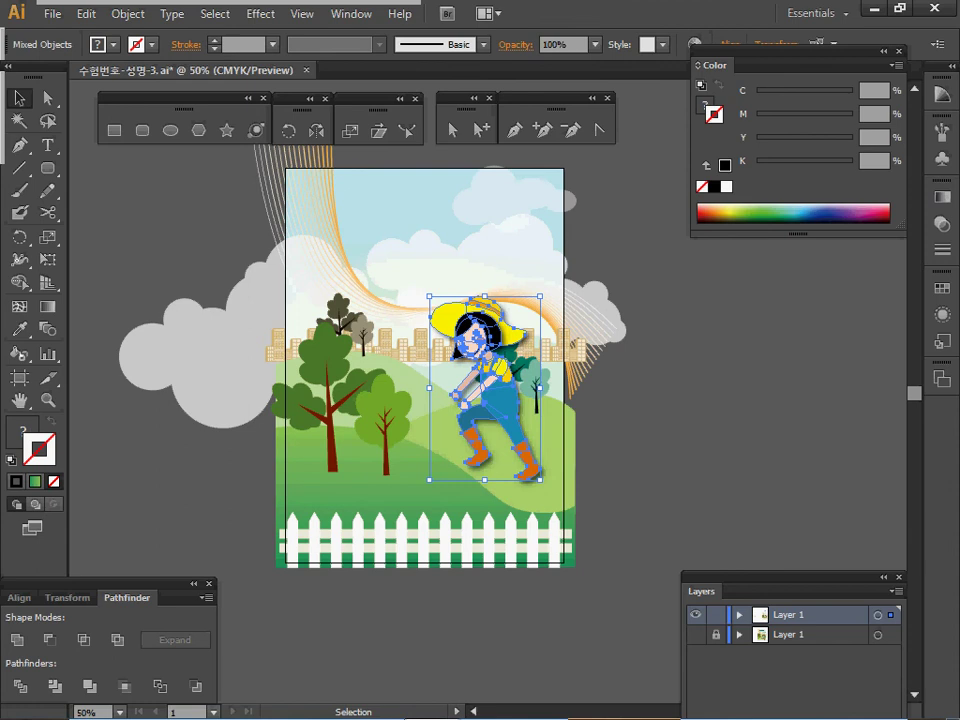
Show the locked reference layer and compare the pasted girl's body group with the original sketch in outline view.
key(ctrl+shift+a)
key(ctrl+y)
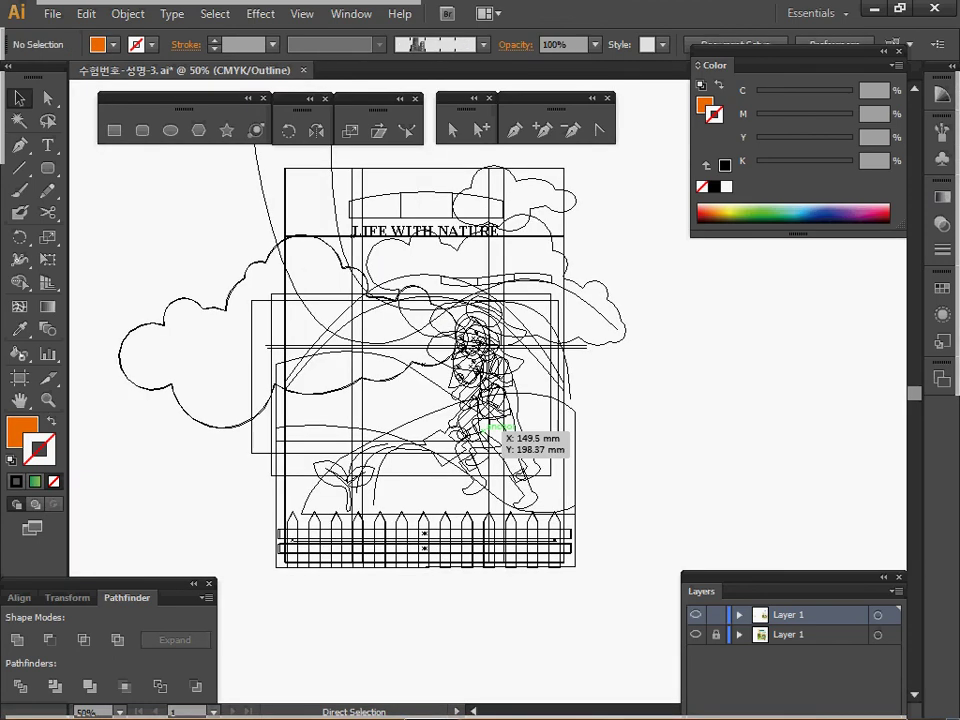
key(ctrl+equal)
key(ctrl+equal)
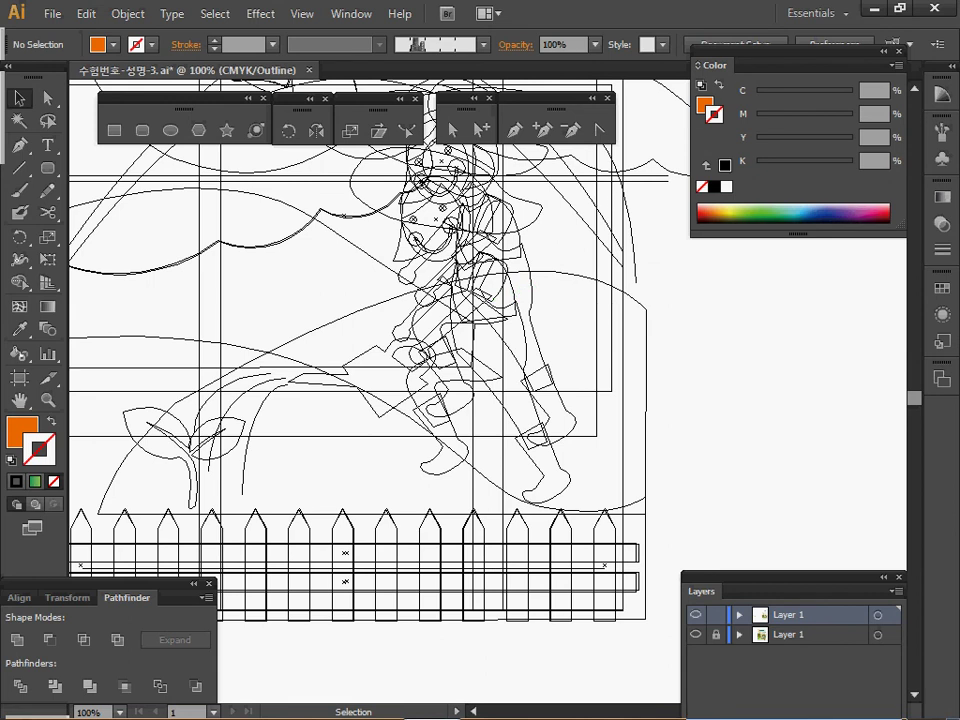
click(532, 300)
drag(612, 291, 597, 394)
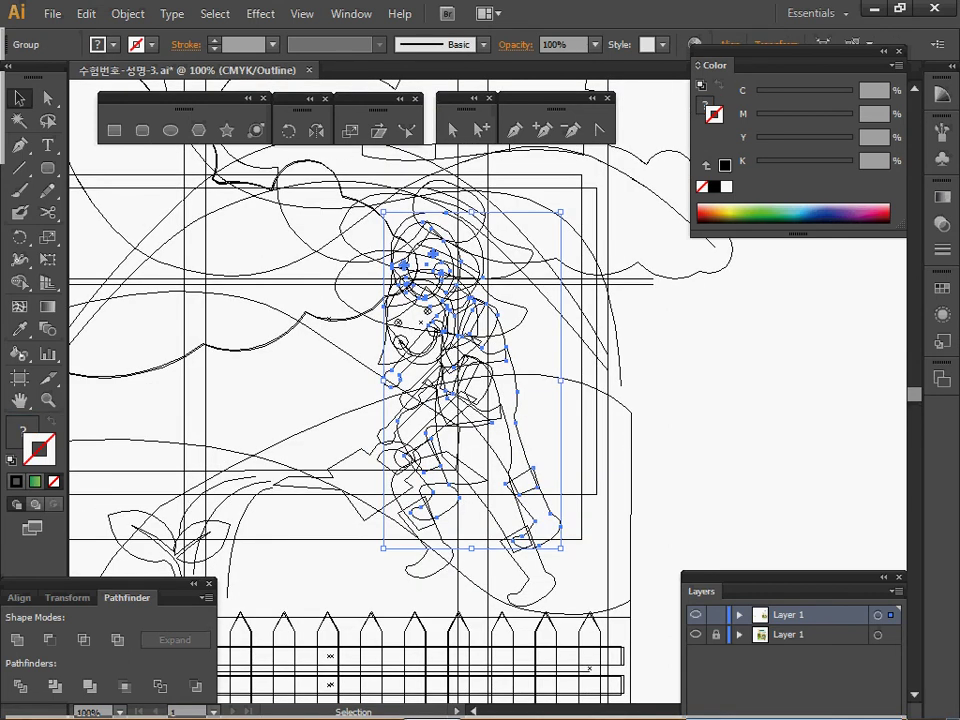
key(ctrl+y)
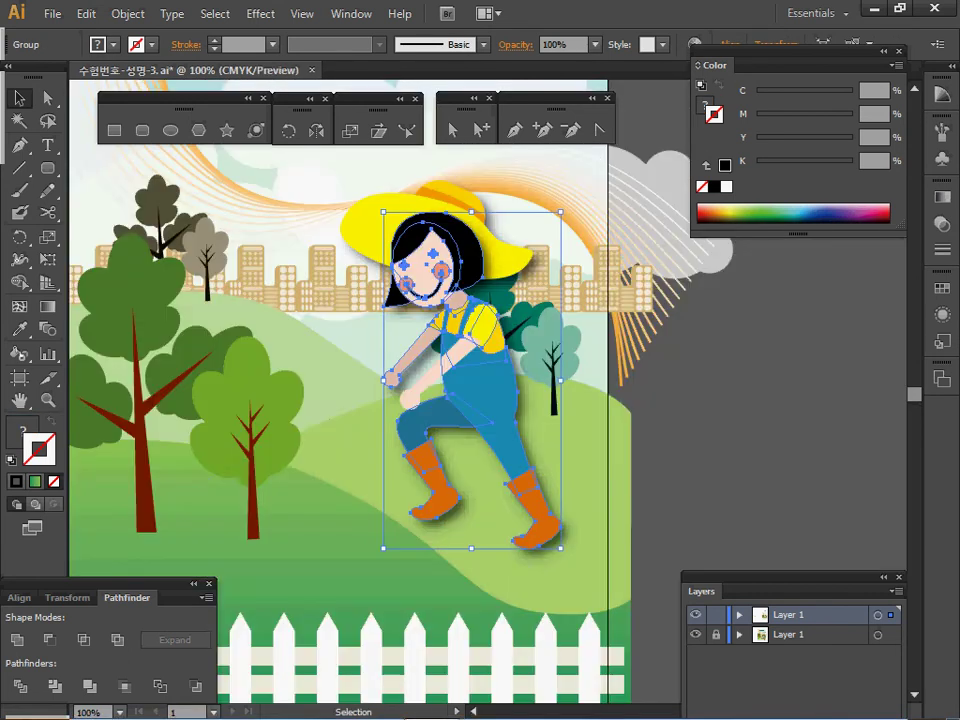
Lock the light green hills and the teal trees behind the girl against selection.
key(ctrl+shift+a)
drag(714, 328, 554, 659)
key(ctrl+2)
key(ctrl+2)
click(552, 347)
key(ctrl+shift+a)
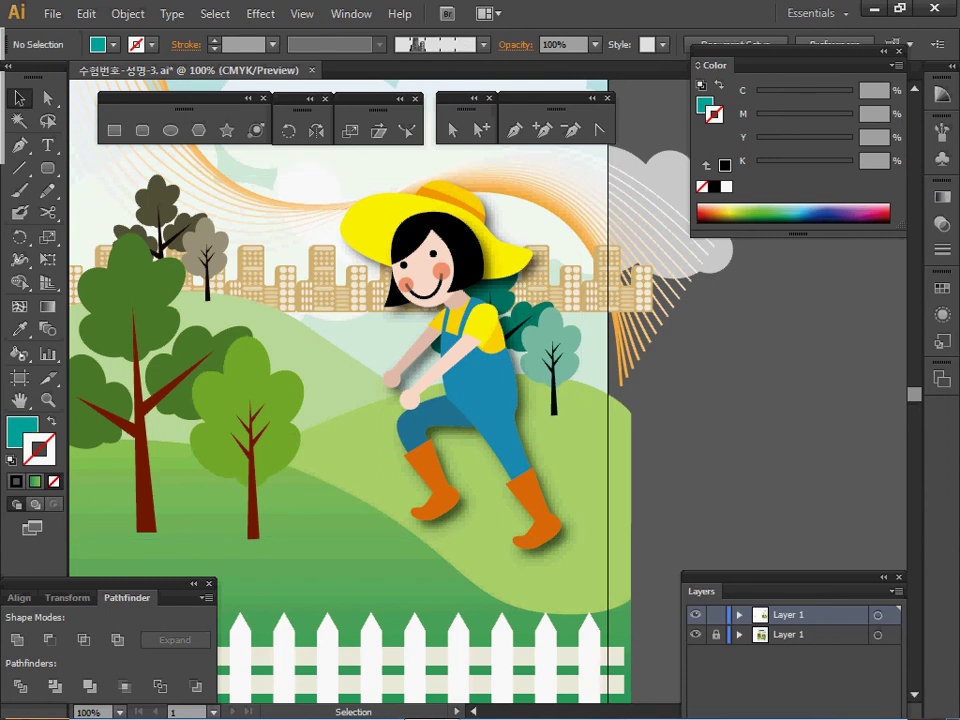
drag(700, 341, 378, 507)
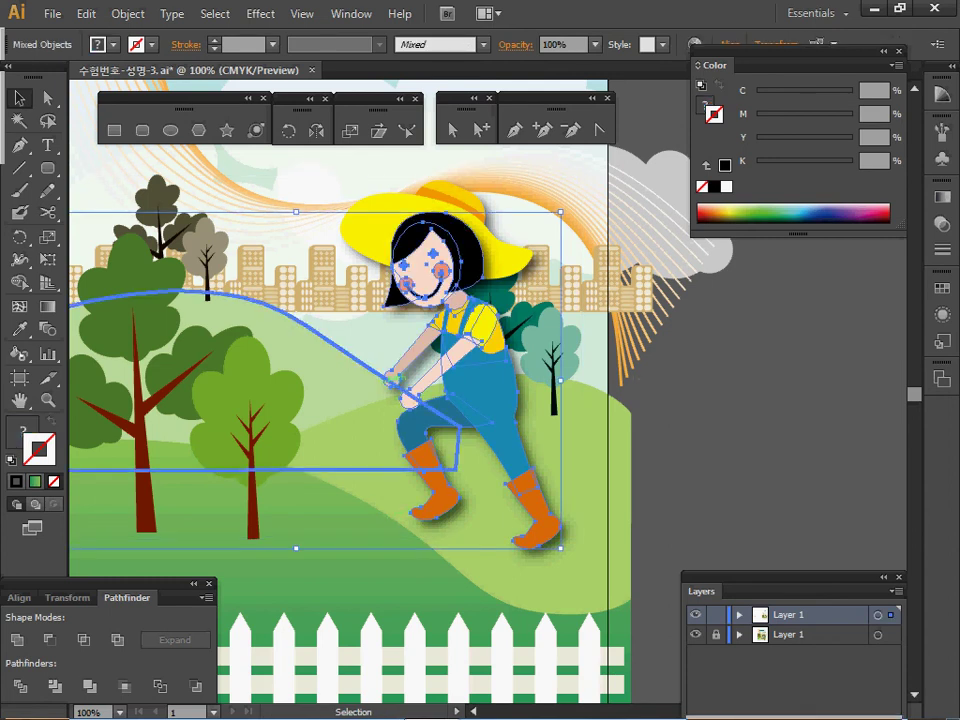
key(ctrl+shift+a)
click(405, 392)
key(ctrl+shift+a)
Select the girl's hat, body and near arm without the buildings, and align them with the girl's outline on the reference layer.
drag(633, 552, 368, 192)
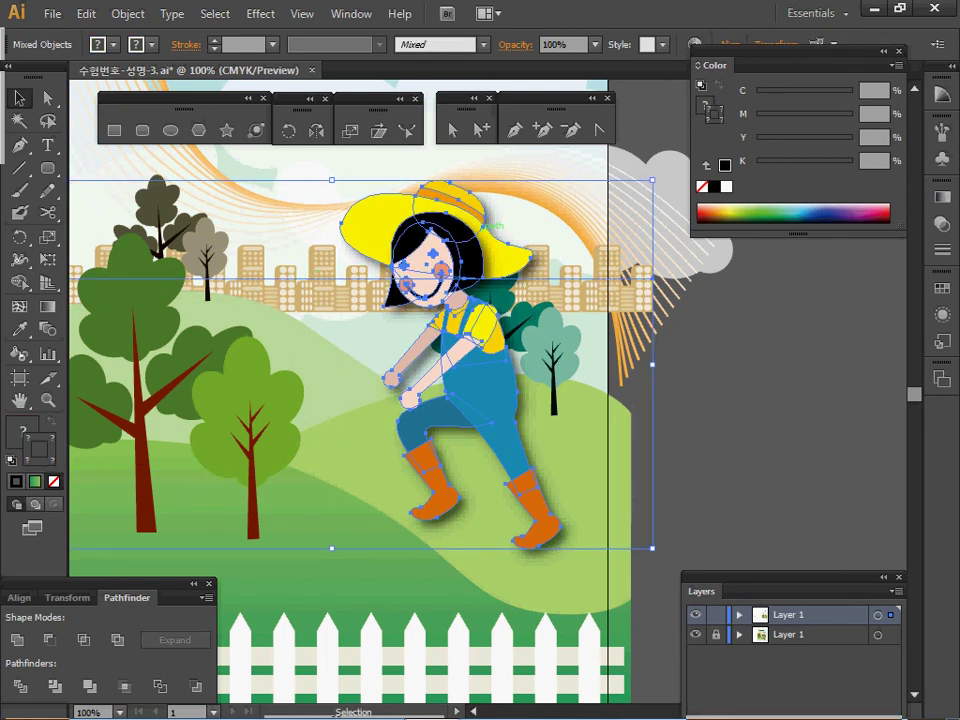
shift+click(624, 272)
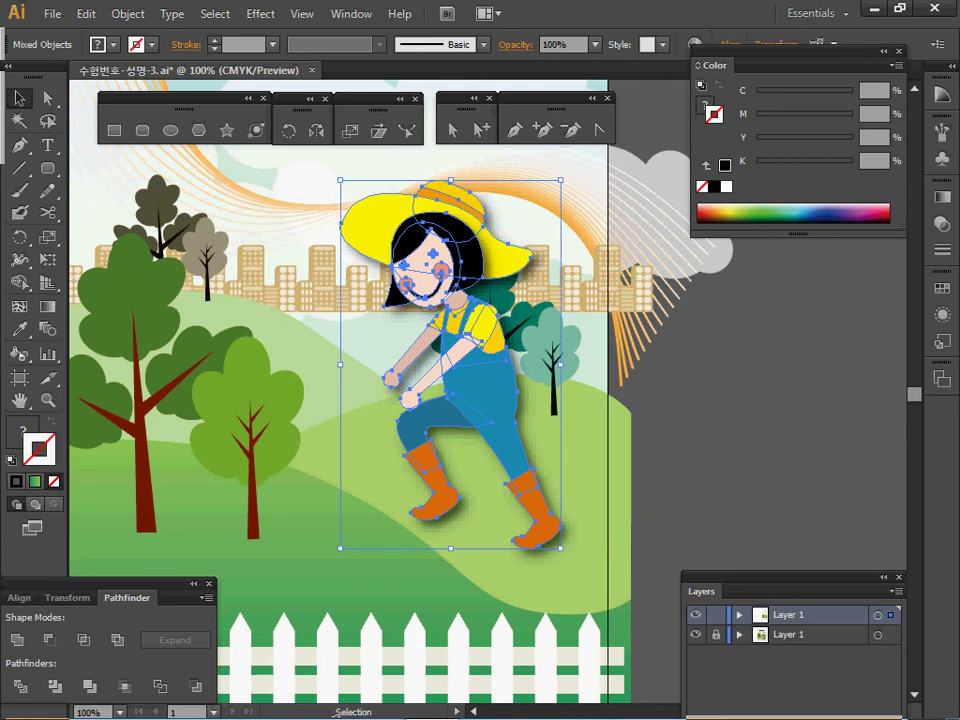
drag(447, 268, 458, 290)
key(ctrl+y)
key(shift+Down)
key(shift+Down)
key(shift+Down)
key(shift+Left)
key(shift+Up)
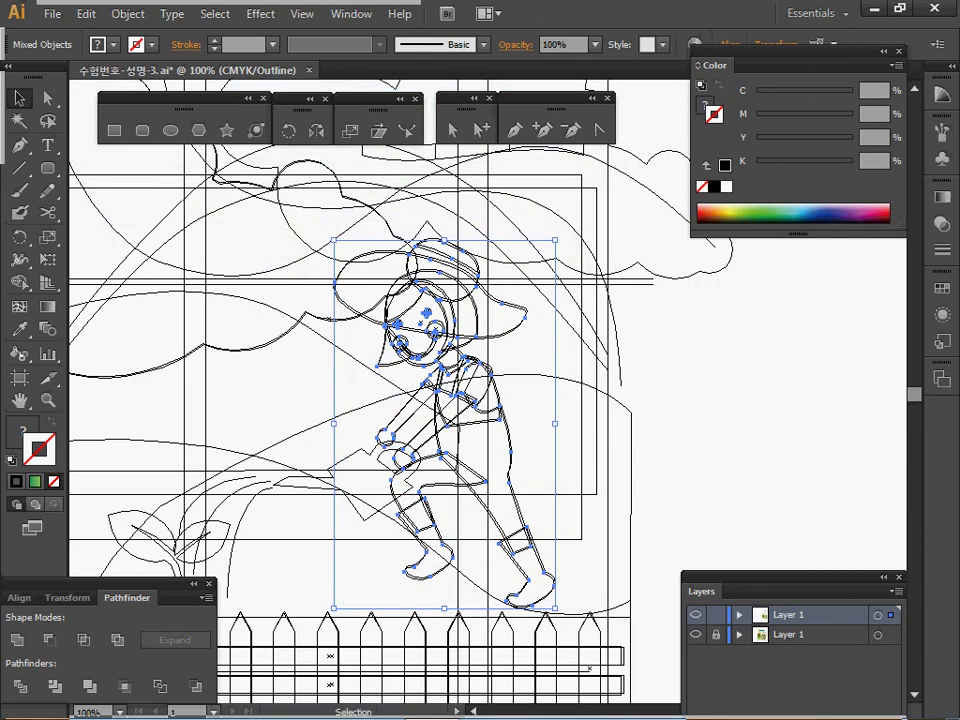
key(a)
key(ctrl+y)
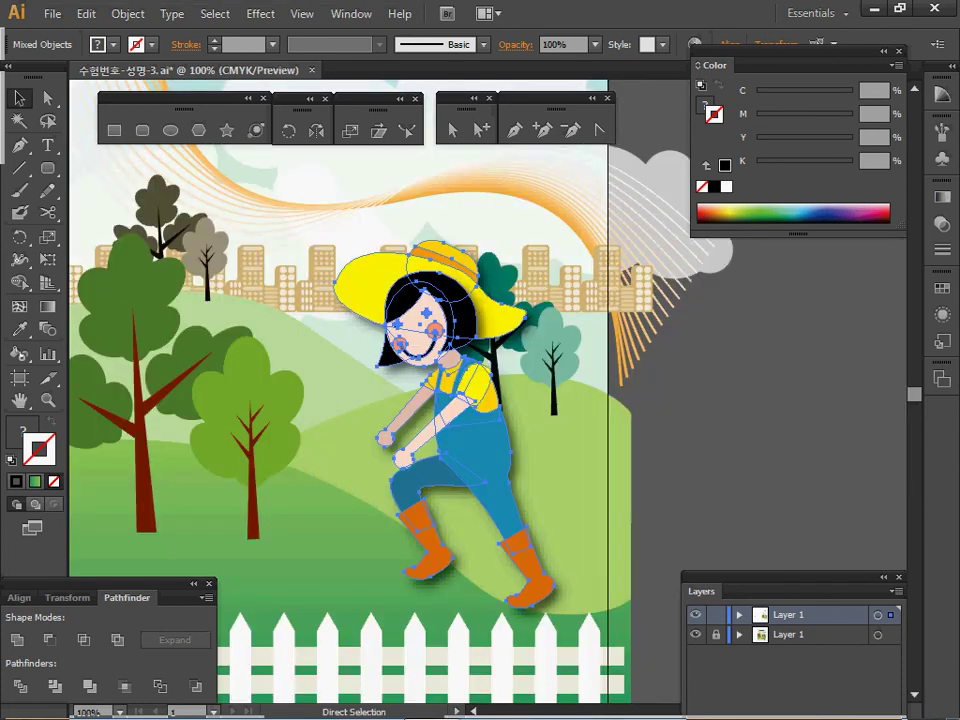
Save the illustration and deselect the girl.
key(v)
key(ctrl+s)
key(ctrl+shift+a)
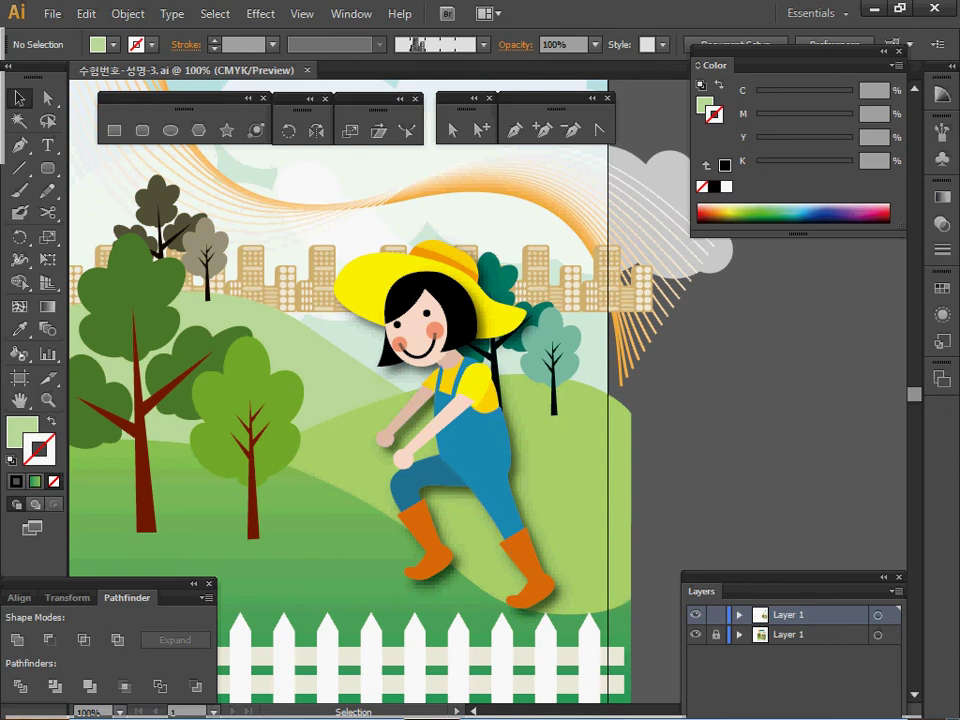
Examine the salmon watering can outside the artboard by selecting it to show its body, spout and handle outline.
ctrl+click(353, 490)
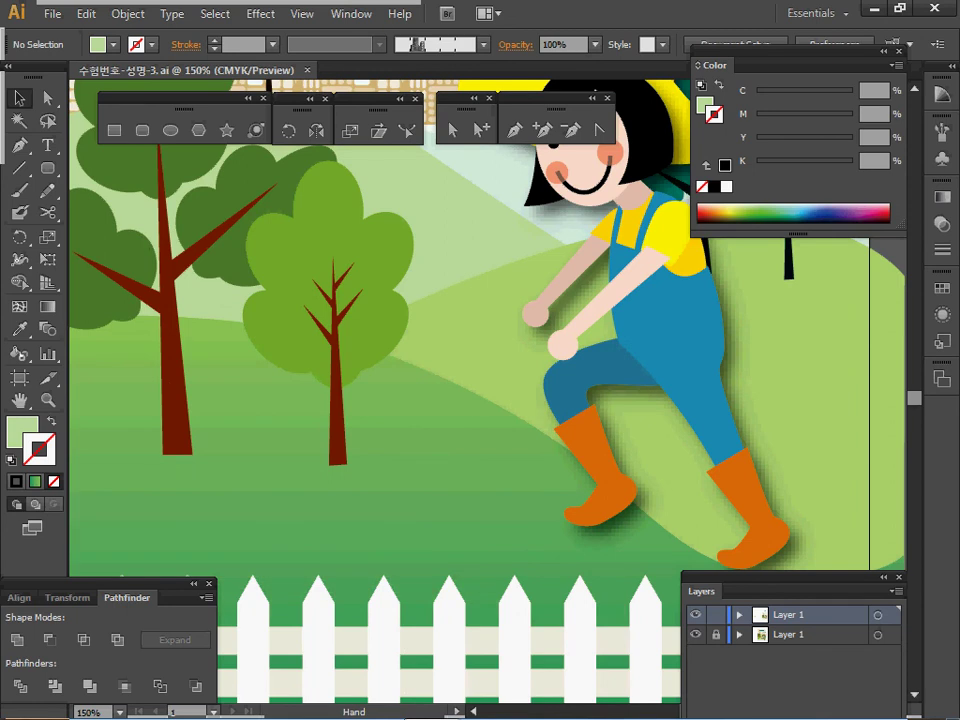
ctrl+alt+click(230, 378)
ctrl+alt+click(338, 378)
drag(338, 378, 660, 467)
click(191, 395)
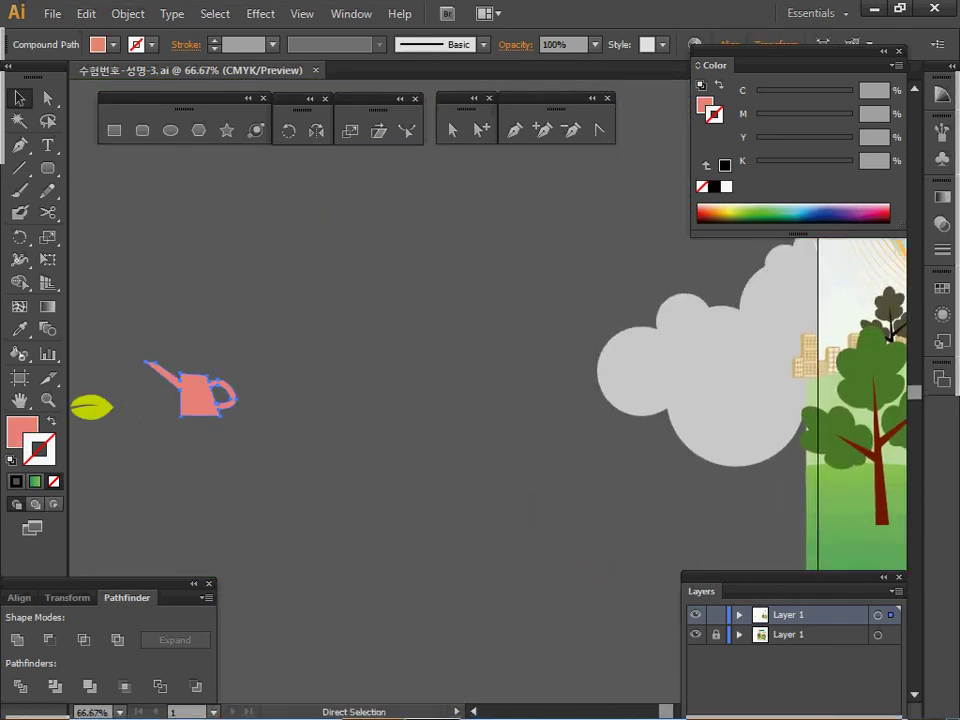
drag(191, 395, 480, 585)
ctrl+click(559, 468)
ctrl+click(497, 466)
ctrl+click(350, 394)
drag(350, 394, 268, 390)
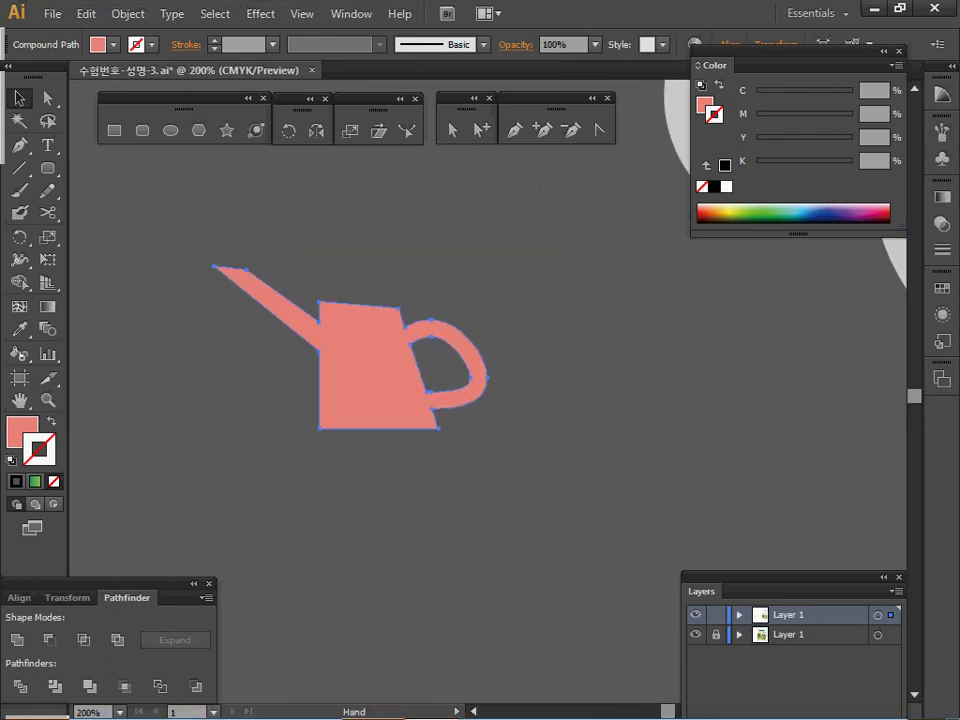
key(ctrl+shift+a)
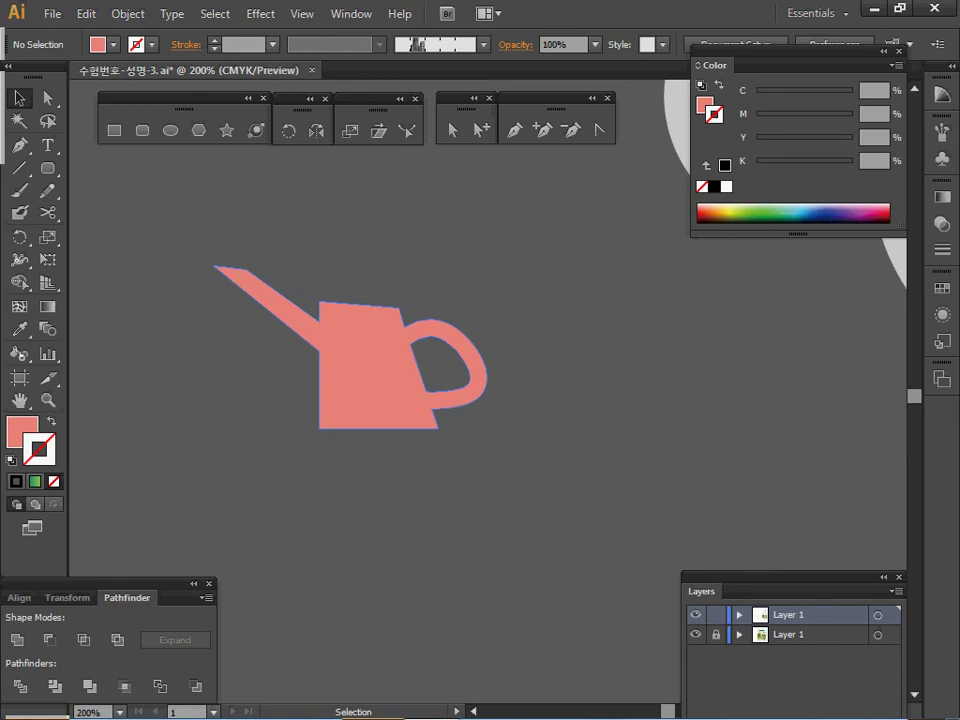
Draw a circle beside the watering can and swap its salmon fill onto the stroke.
drag(370, 366, 331, 362)
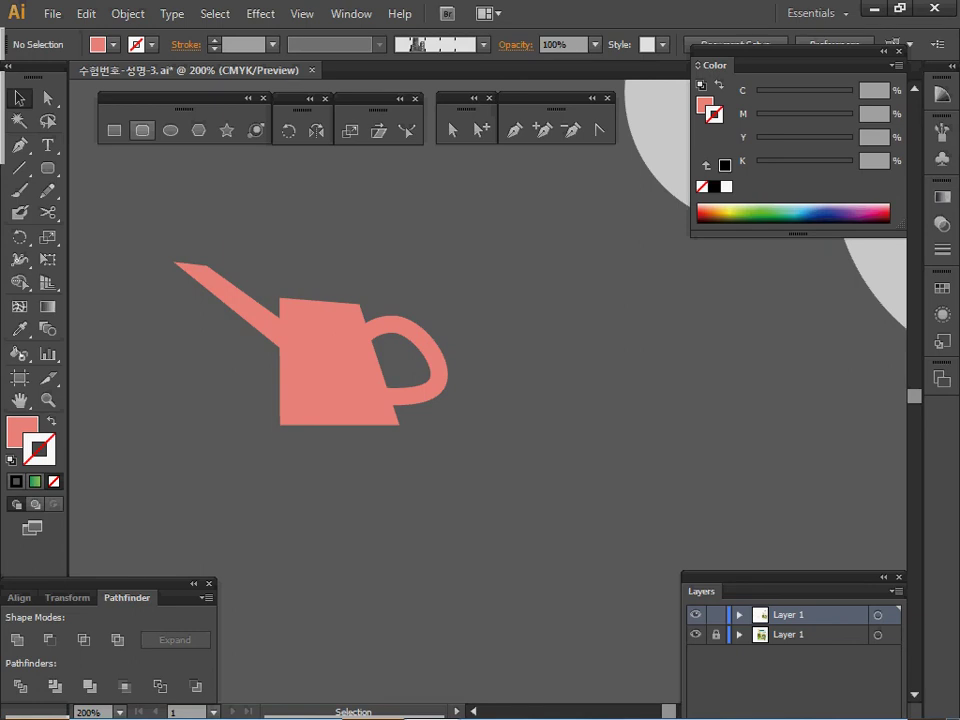
click(171, 130)
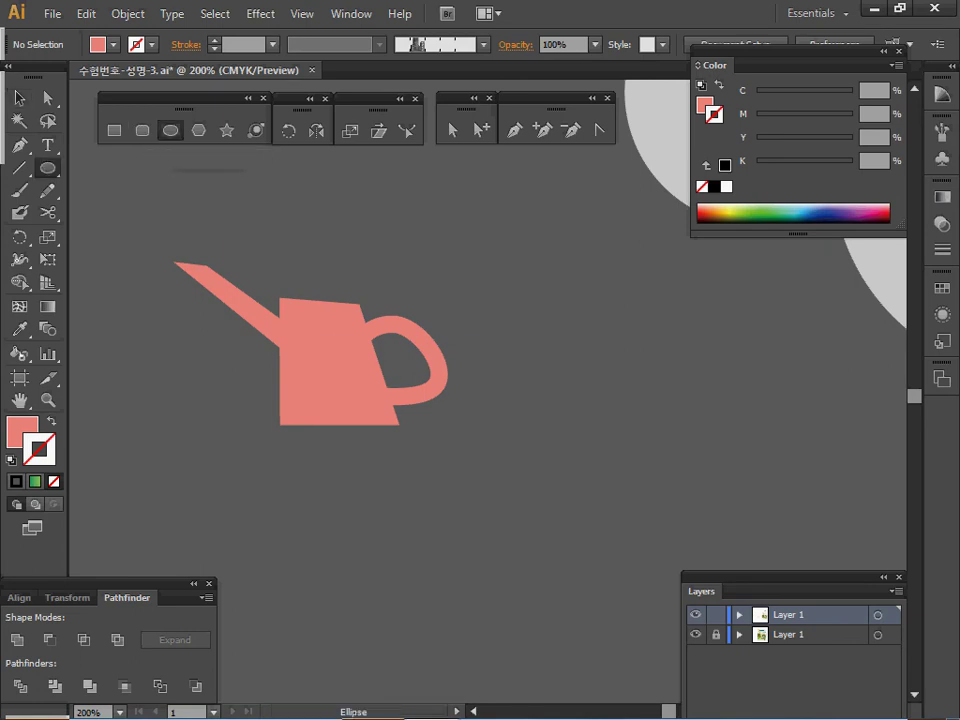
drag(530, 316, 606, 392)
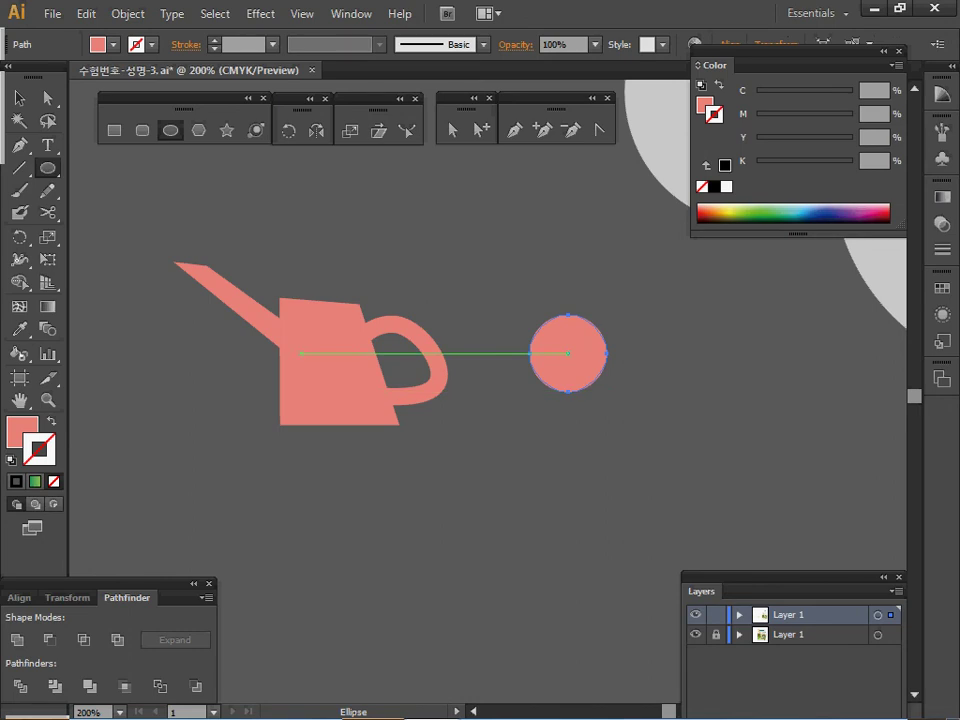
key(i)
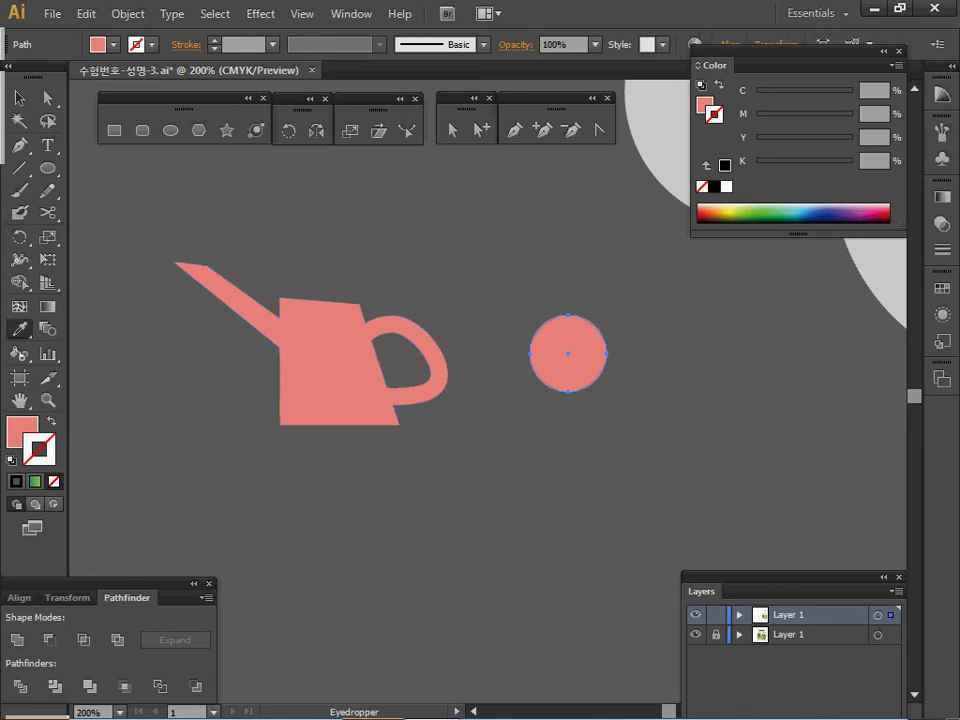
key(shift+x)
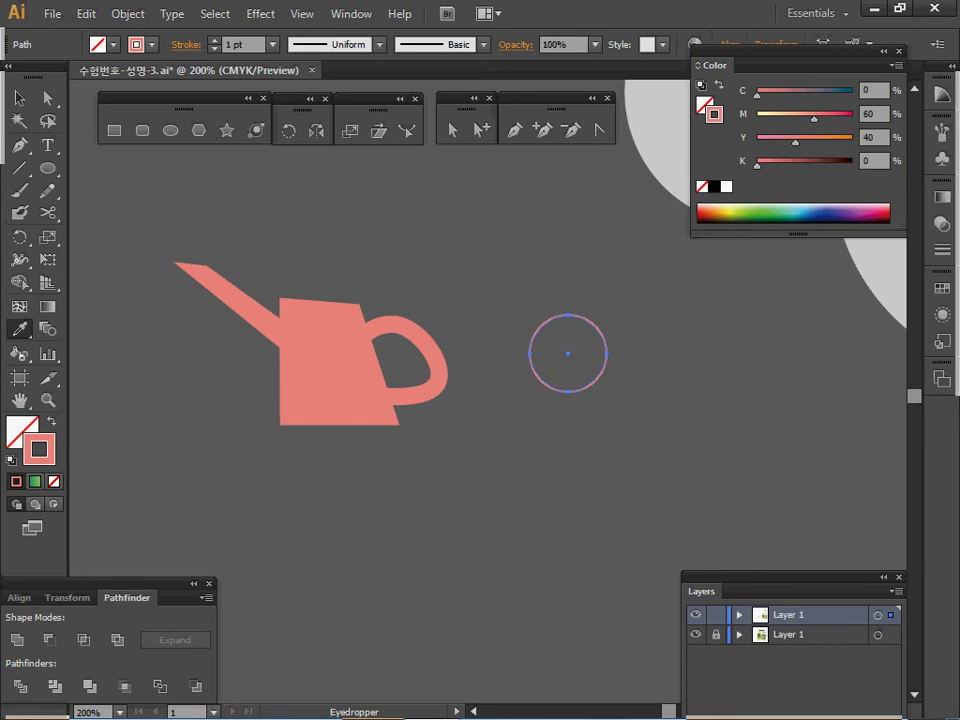
Thicken the circle's salmon stroke to 9 pt.
click(942, 250)
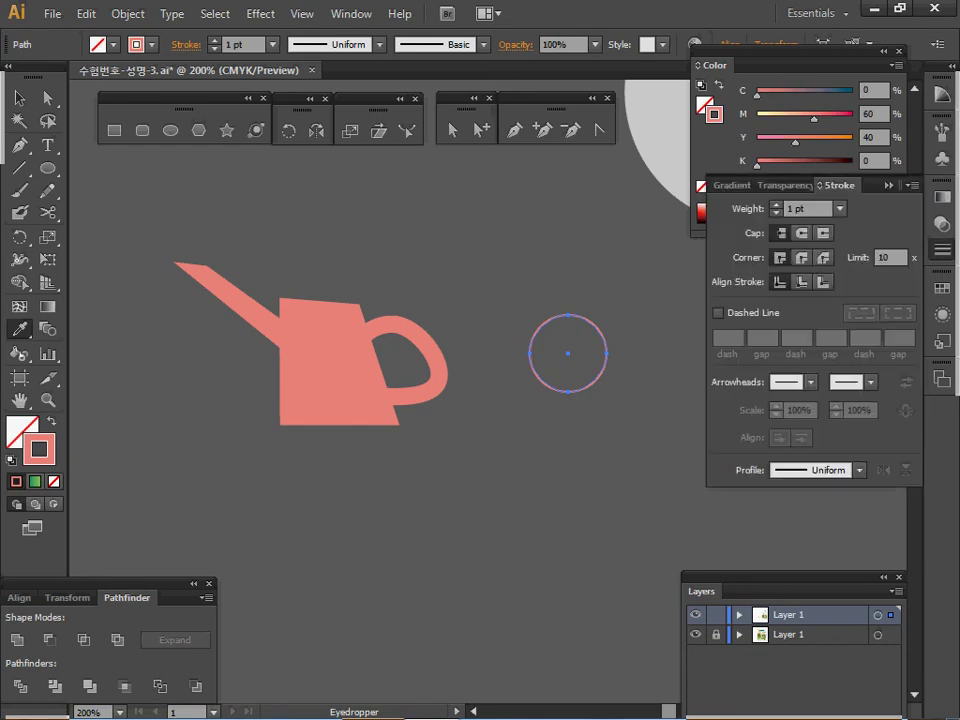
click(776, 205)
click(776, 205)
click(776, 205)
click(840, 208)
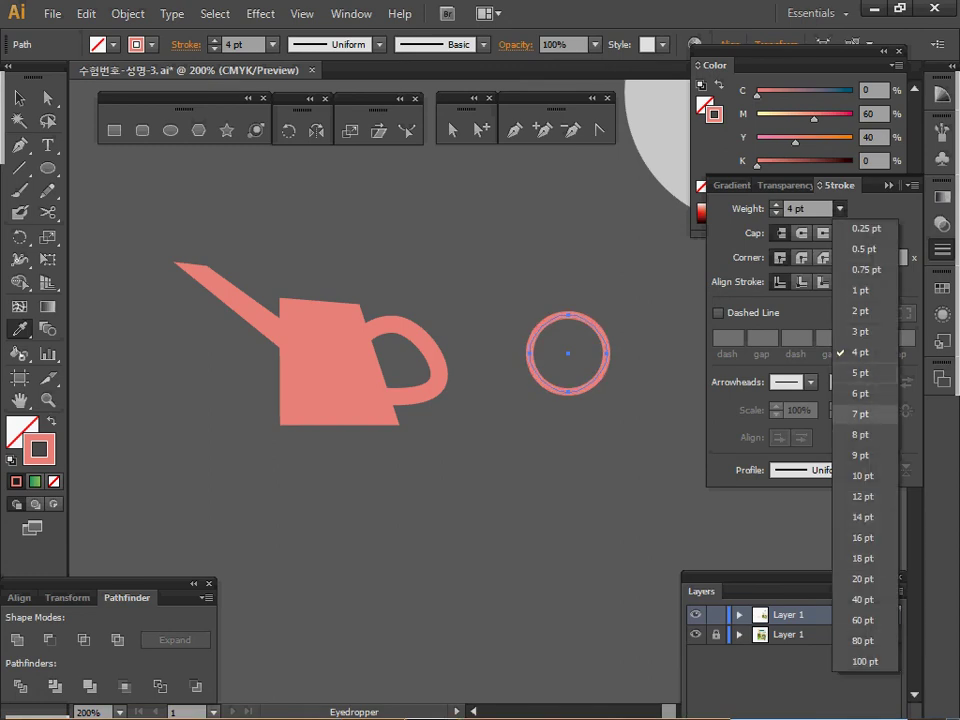
click(860, 435)
key(Up)
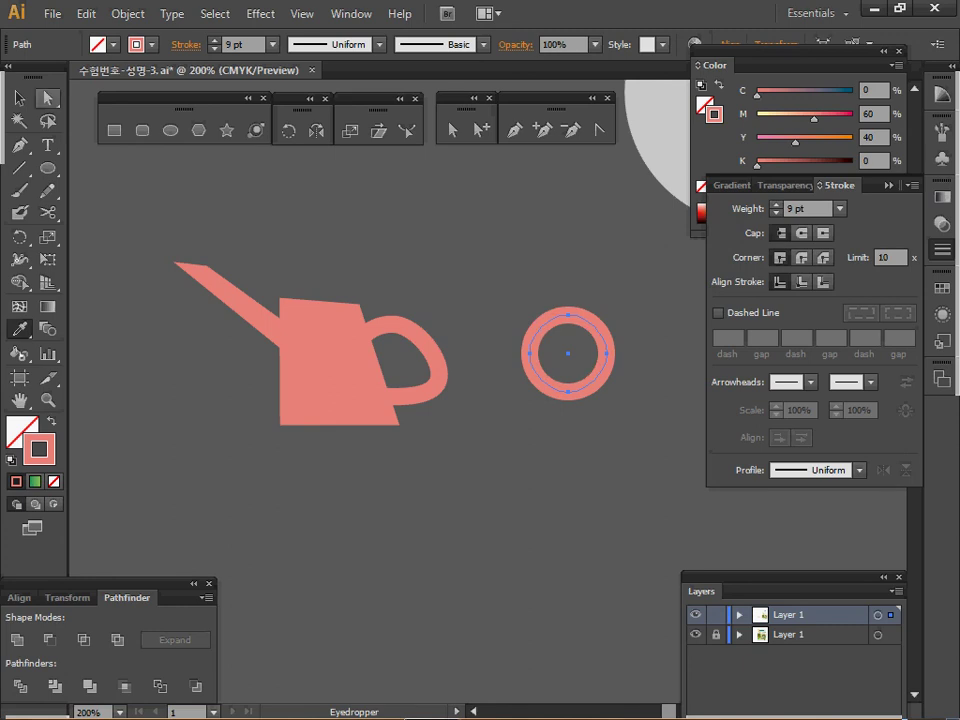
Pull the circle's outer anchor point inward and down to form a handle shape, and convert its stroke to outlines.
key(a)
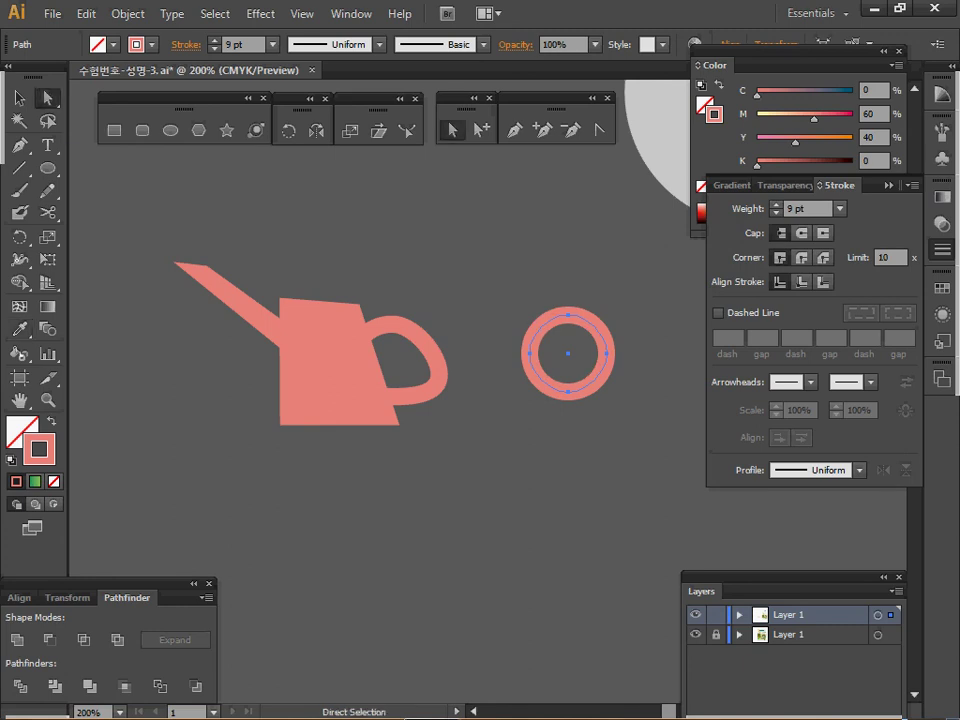
click(607, 352)
mouse_move(607, 352)
mouse_down()
mouse_move(626, 352)
mouse_move(588, 352)
mouse_move(609, 371)
mouse_move(597, 373)
mouse_up()
click(588, 352)
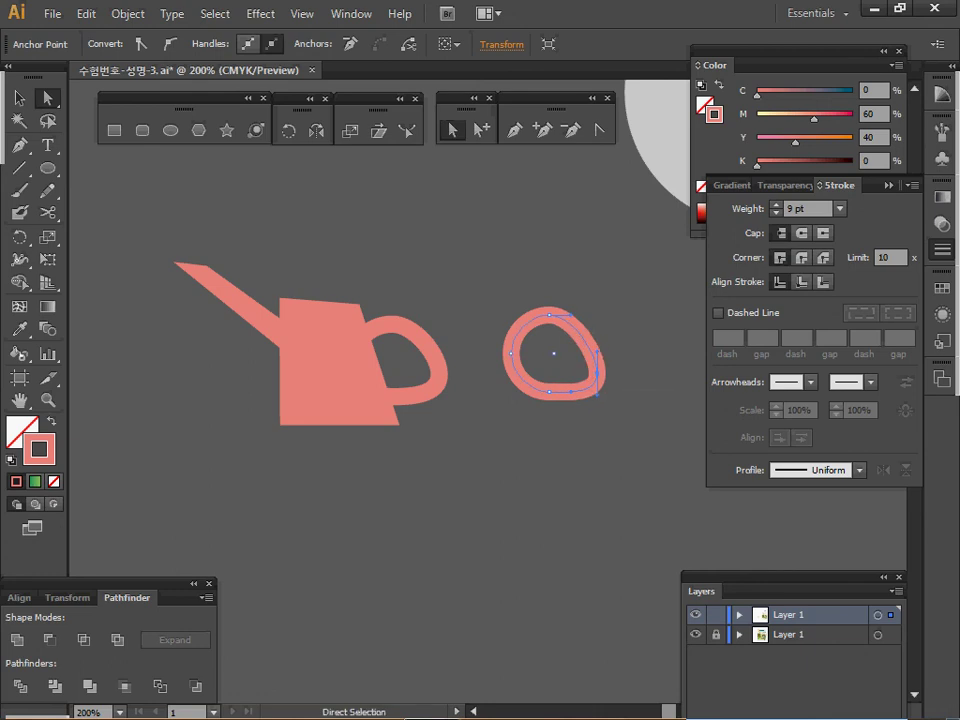
click(128, 14)
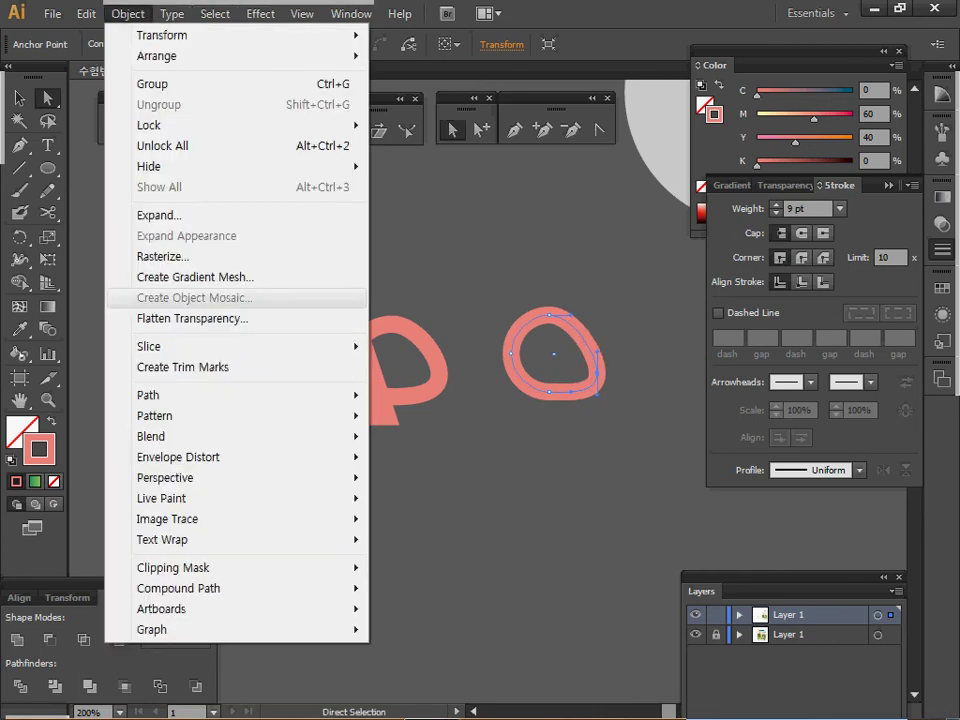
mouse_move(160, 395)
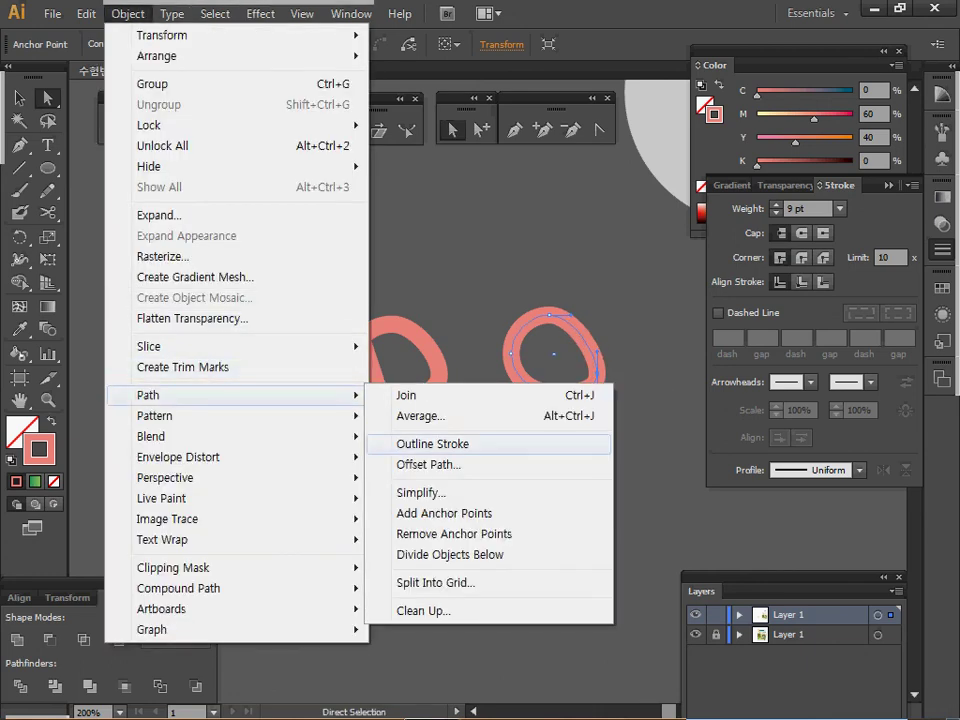
click(433, 443)
click(492, 420)
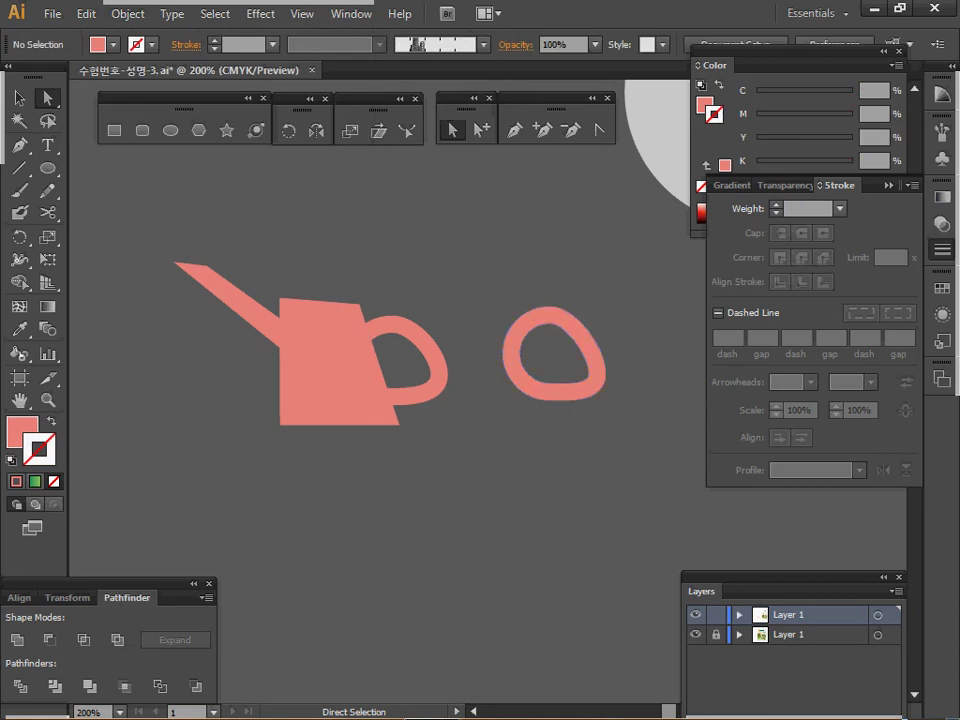
Delete the practice handle ring beside the watering can.
click(335, 365)
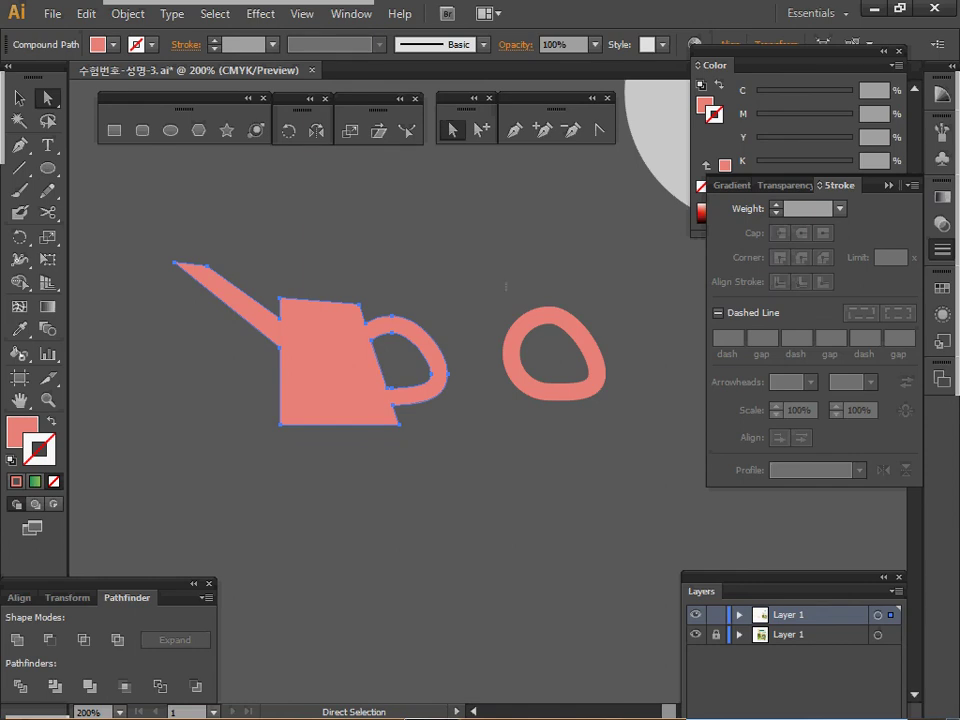
drag(505, 283, 576, 412)
key(Delete)
key(Delete)
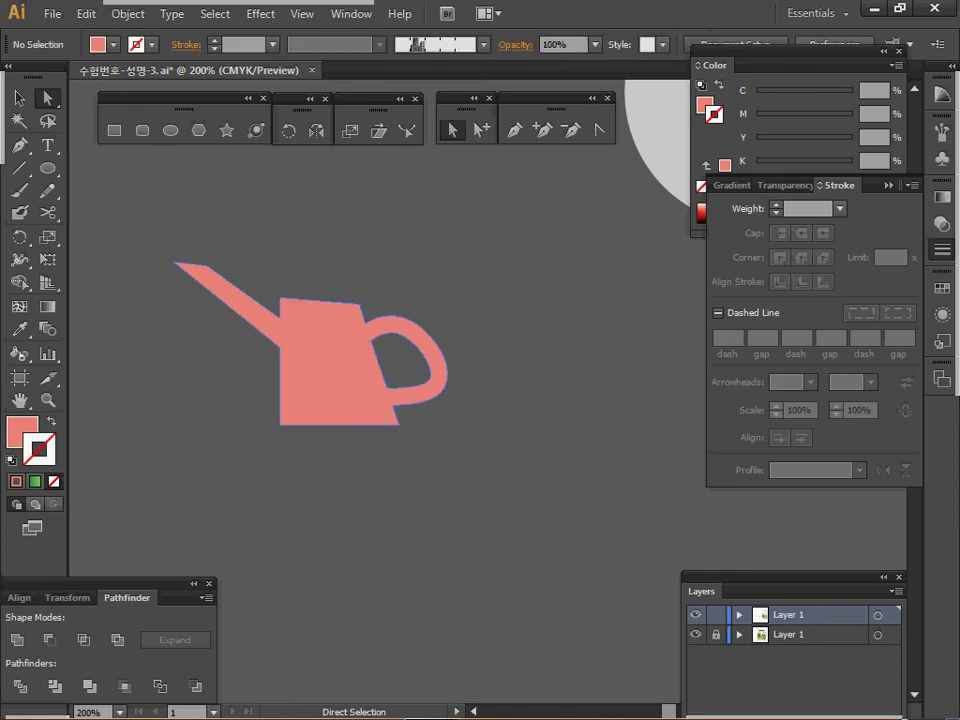
Rotate the watering can counterclockwise so its spout lies nearly horizontal.
click(335, 365)
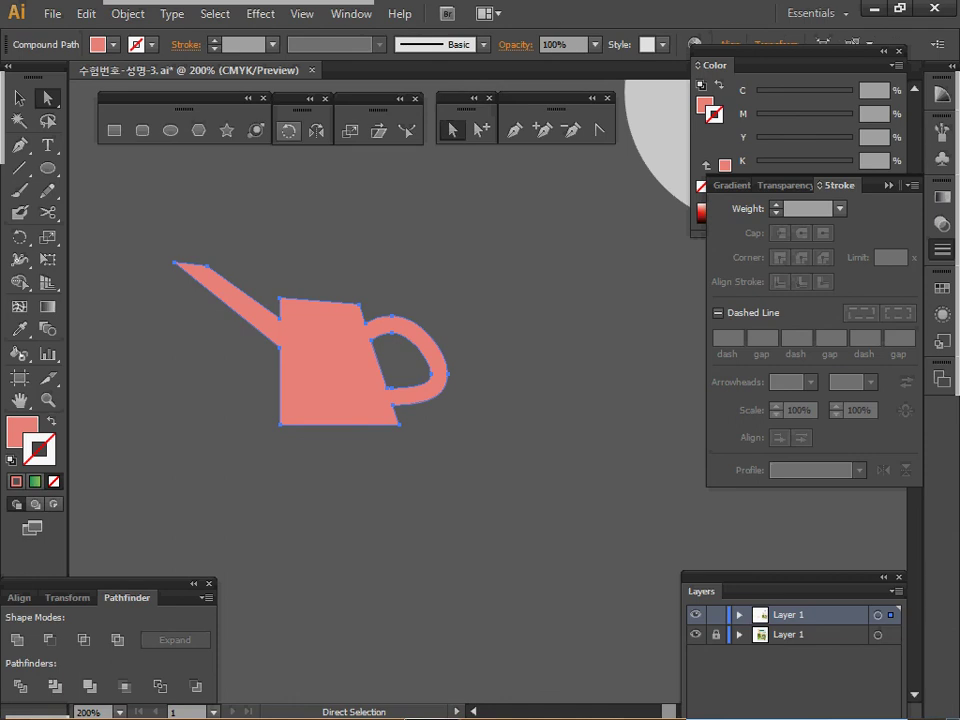
click(288, 130)
double_click(288, 130)
text(25)
key(Return)
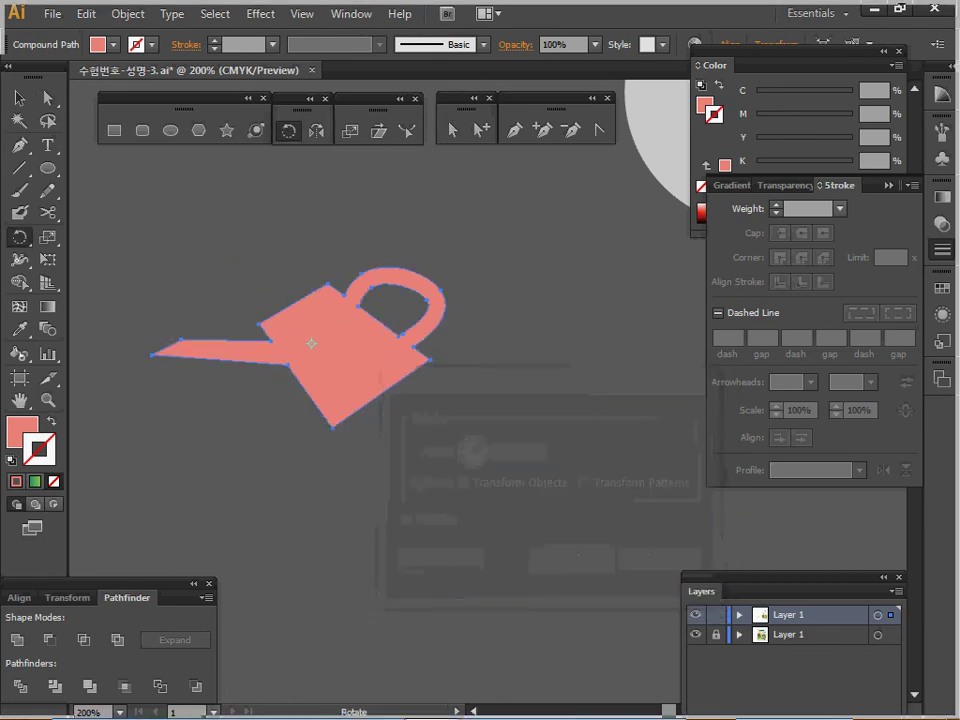
Move the watering can into the artboard and place its handle at the girl's hands.
ctrl+alt+click(480, 435)
ctrl+alt+click(480, 435)
ctrl+alt+click(480, 435)
drag(610, 360, 339, 410)
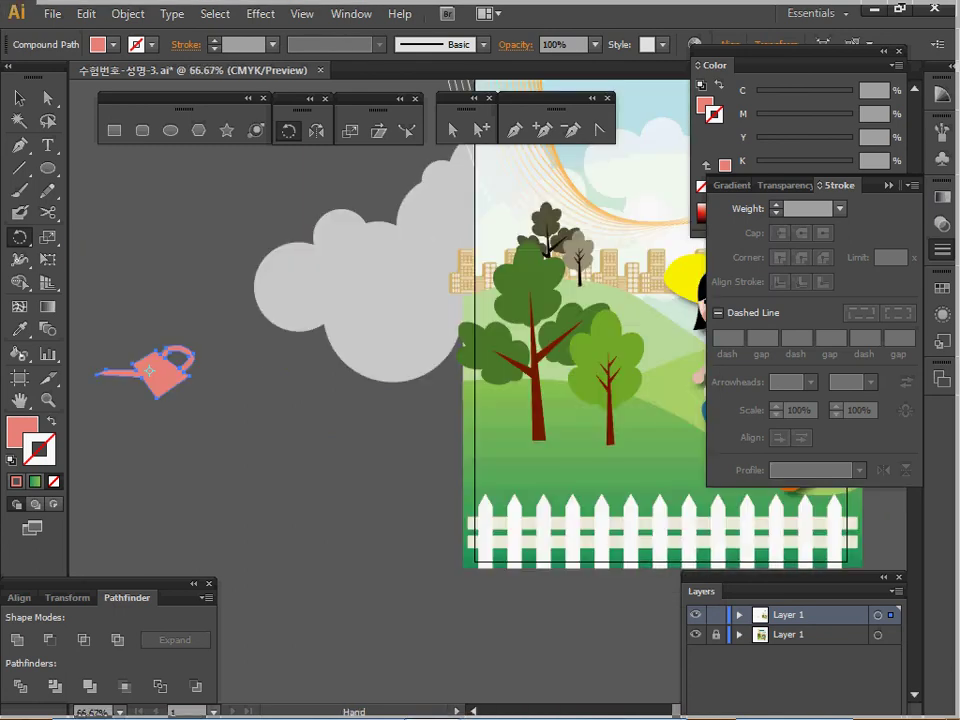
drag(150, 370, 633, 396)
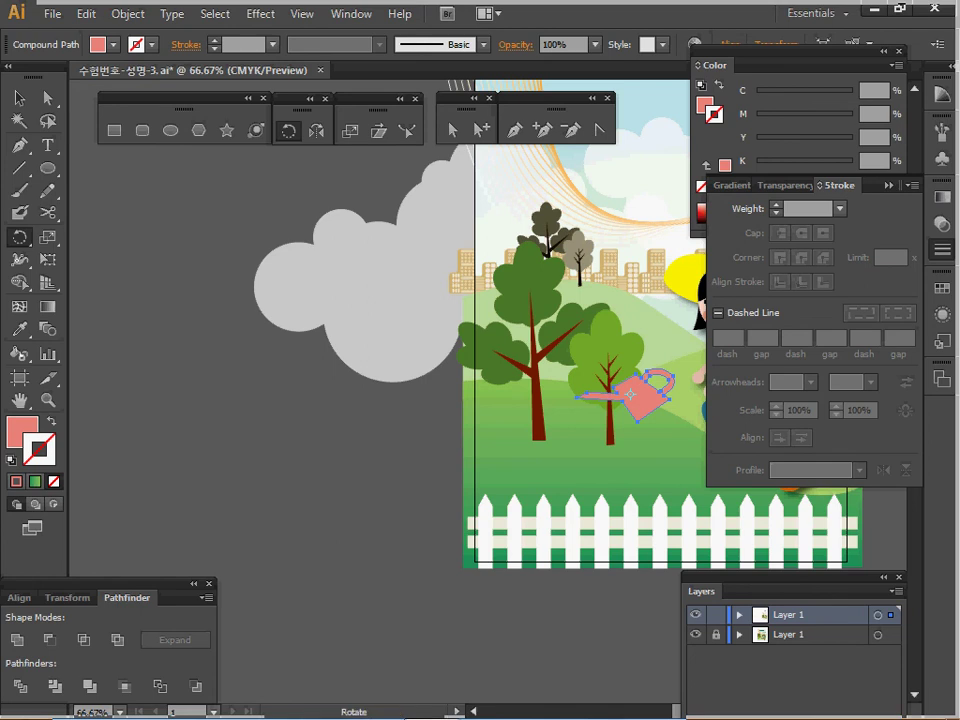
drag(633, 396, 478, 388)
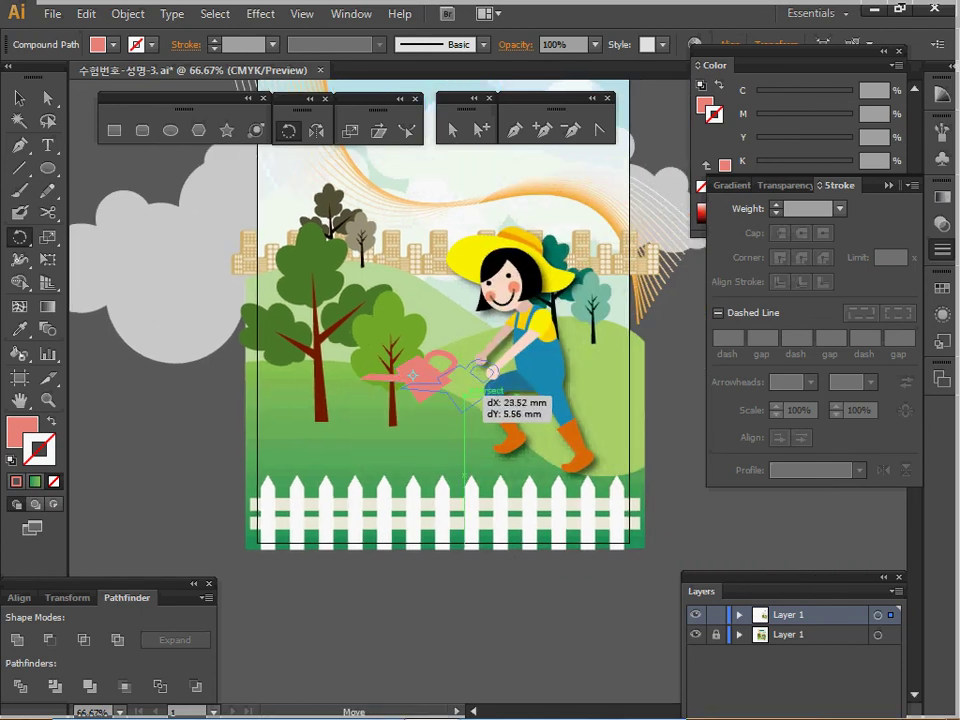
drag(478, 390, 478, 390)
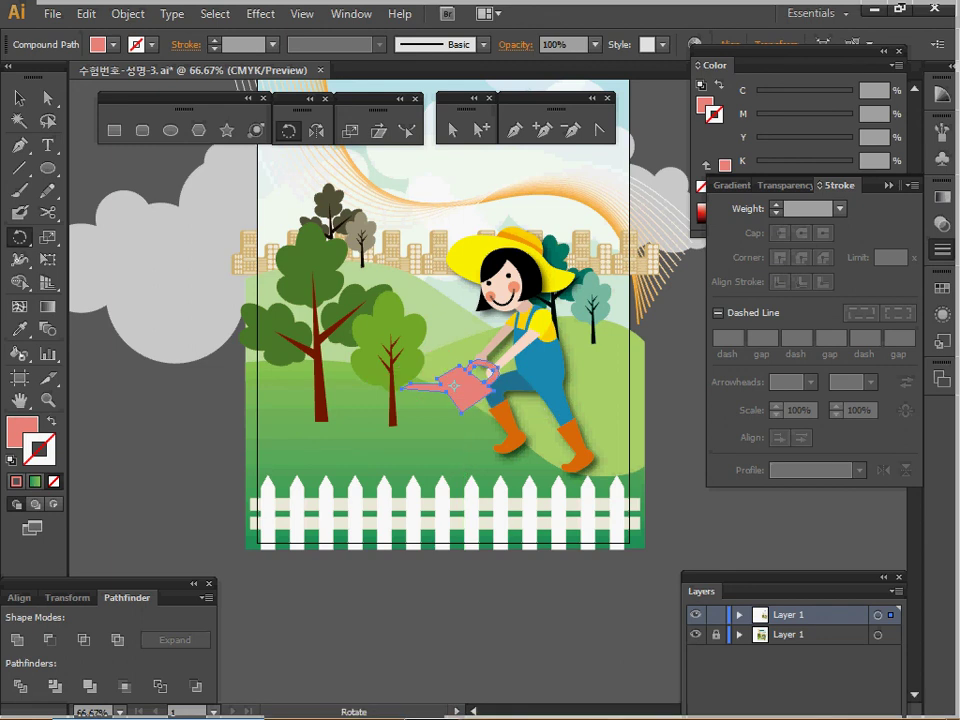
Bring the girl's near arm and hand to the front so they overlap the watering can's handle.
click(480, 418)
click(548, 403)
drag(548, 403, 580, 475)
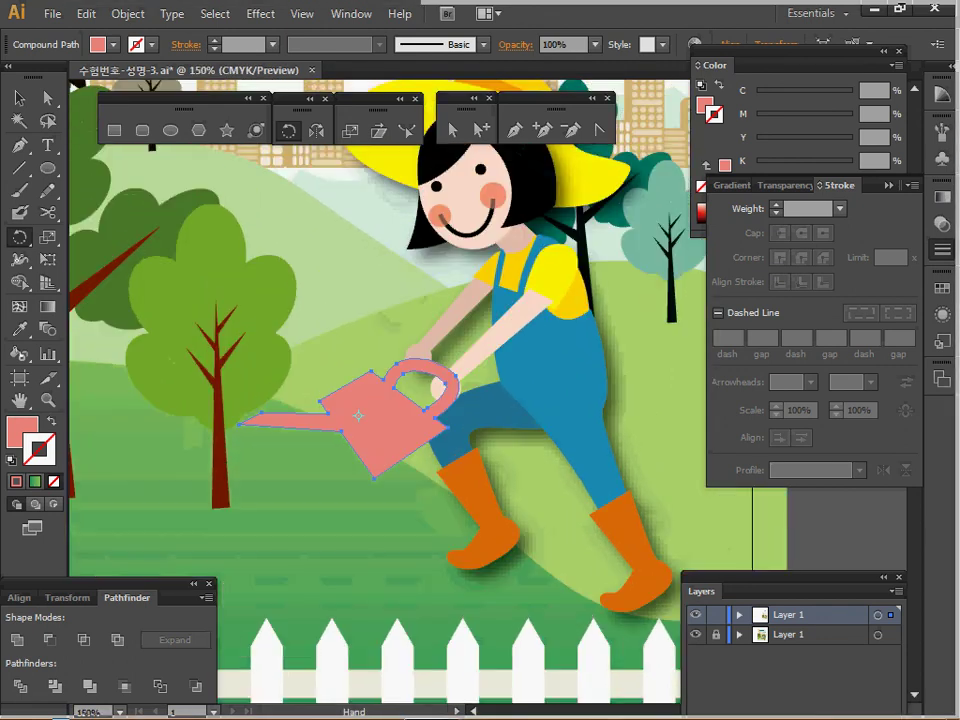
ctrl+click(484, 348)
right_click(491, 340)
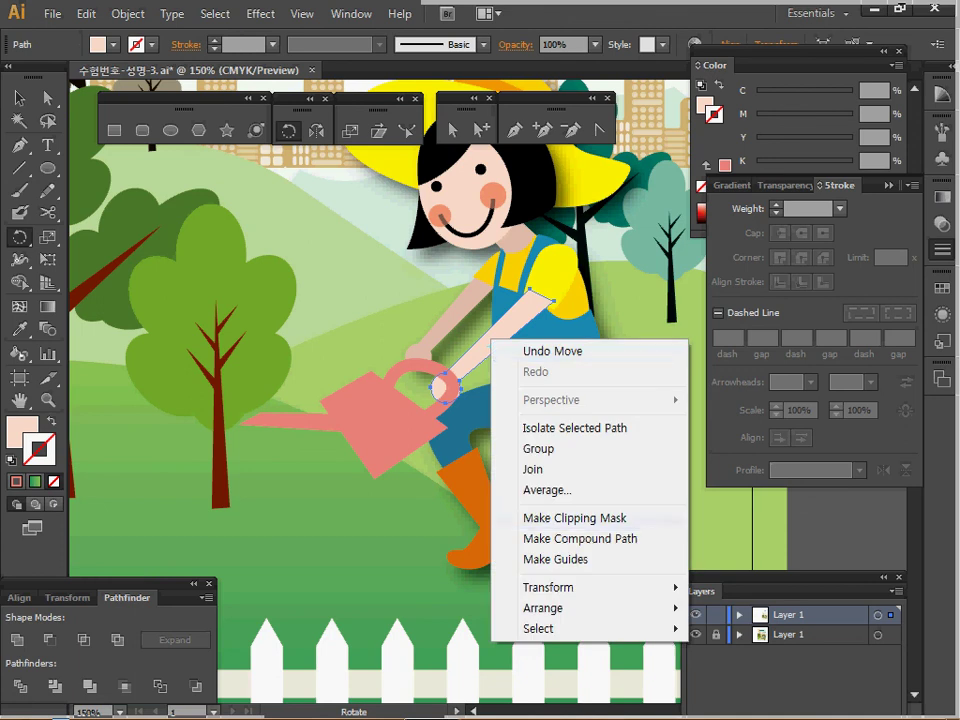
mouse_move(545, 608)
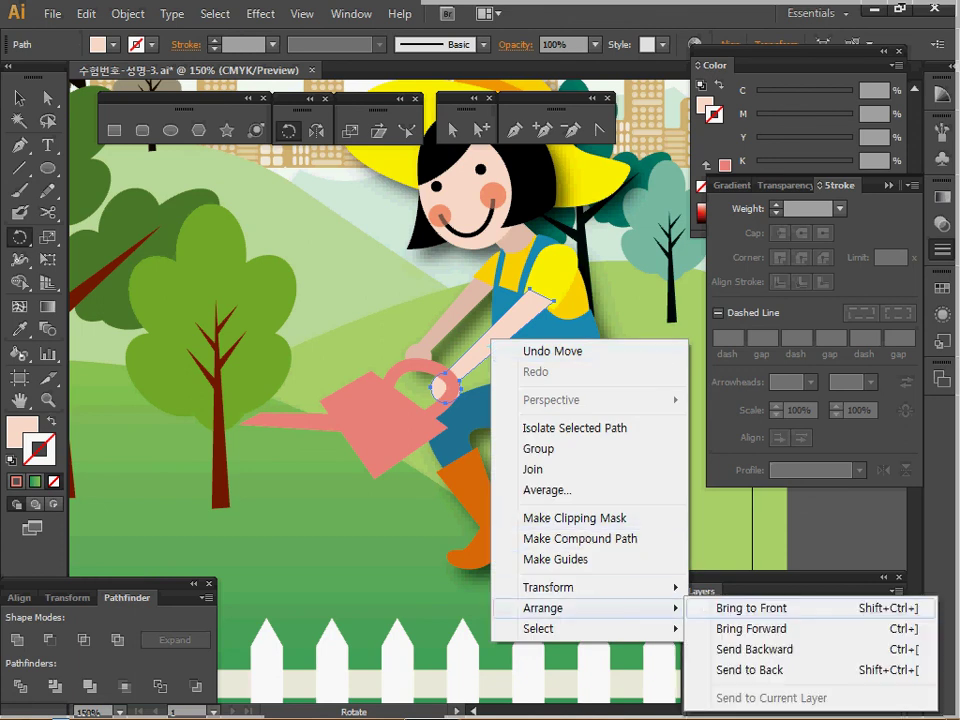
click(751, 608)
key(ctrl+minus)
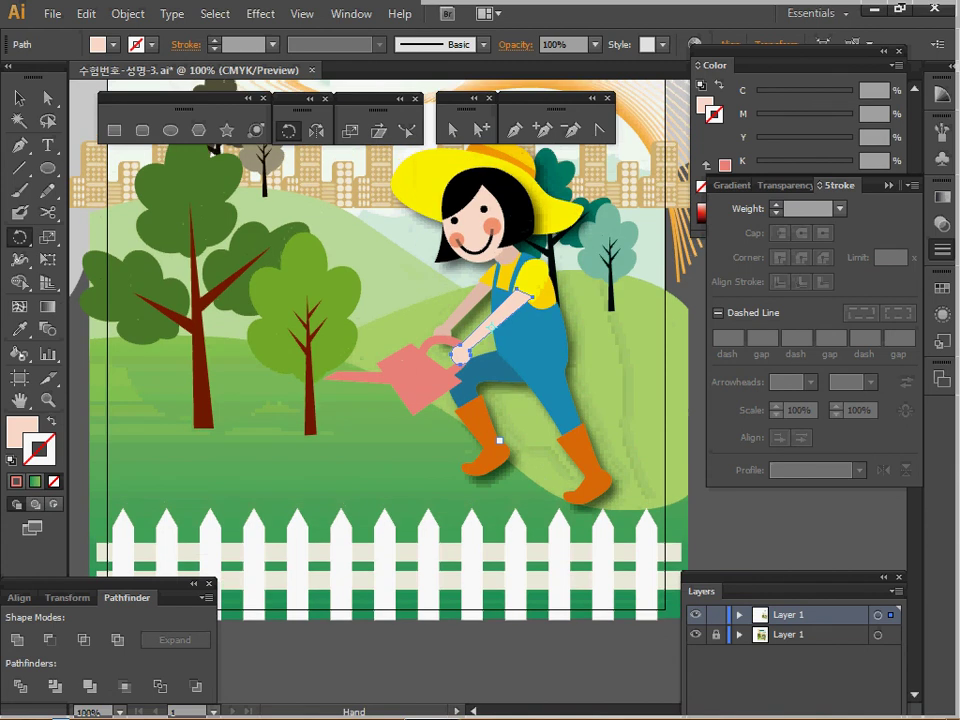
drag(460, 353, 458, 400)
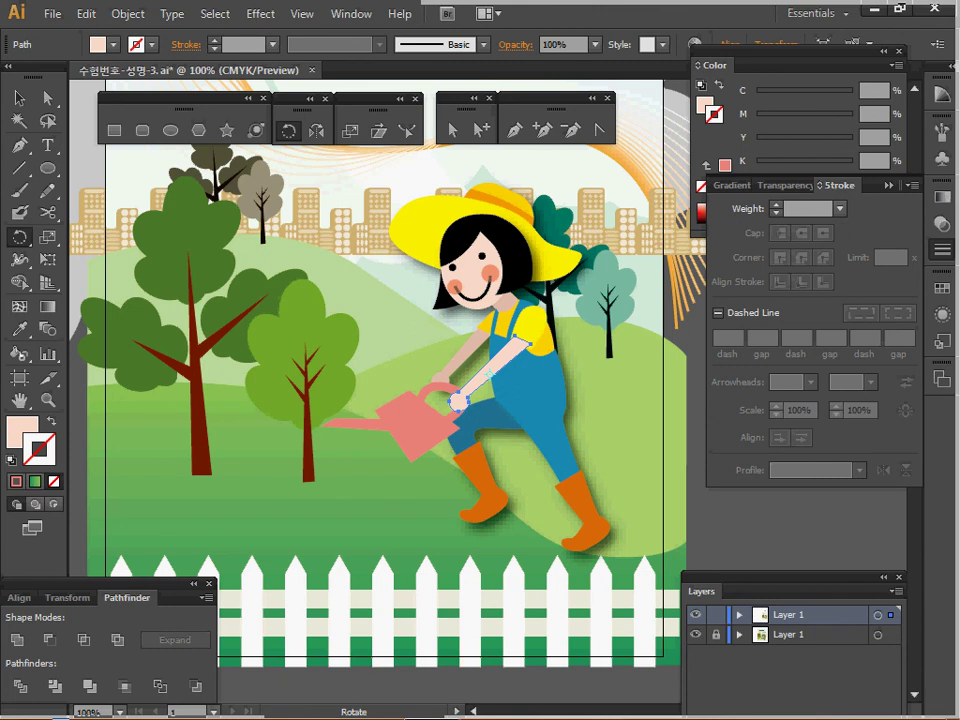
Select the two yellow-green leaves outside the artboard and move them closer to it, below the grey cloud.
ctrl+alt+click(331, 515)
ctrl+alt+click(331, 515)
drag(331, 515, 584, 710)
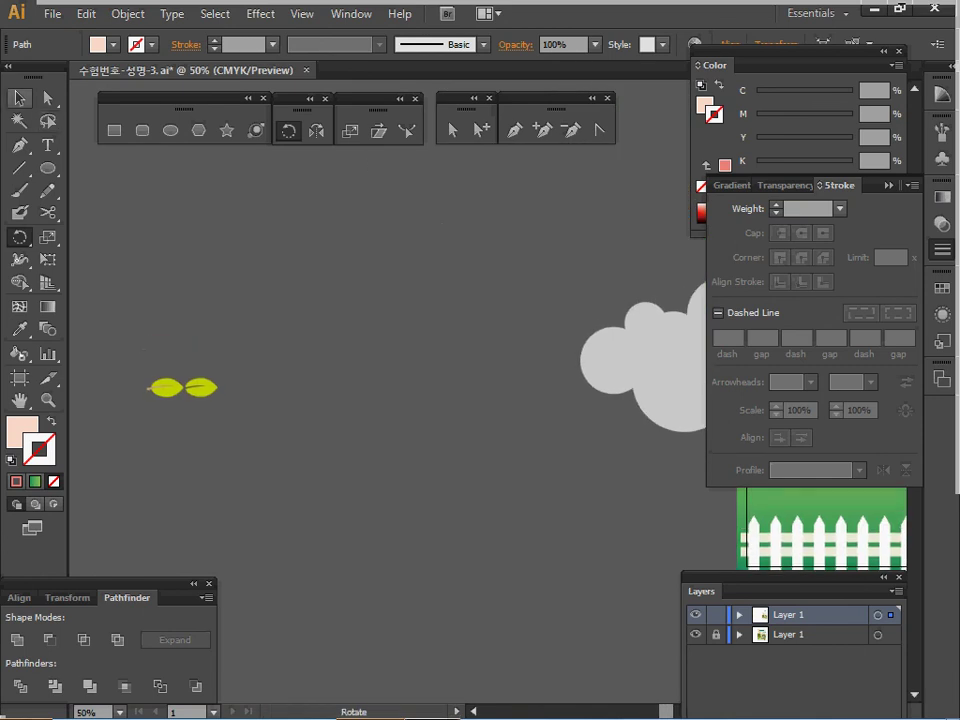
click(19, 98)
drag(257, 484, 132, 352)
drag(202, 386, 172, 298)
ctrl+click(166, 291)
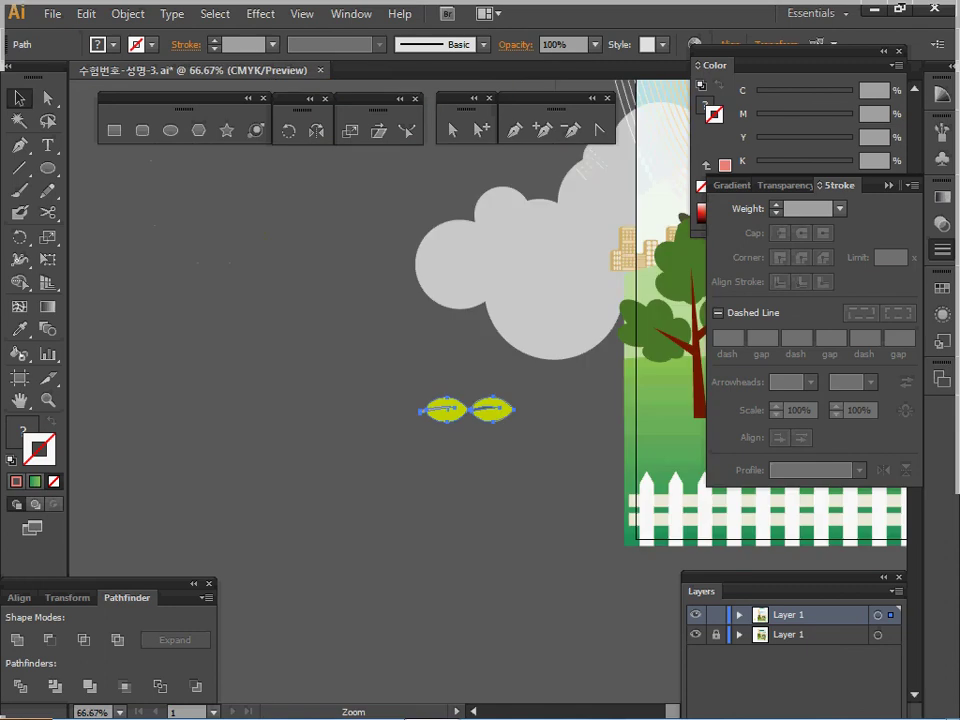
Create a 24 × 14 mm ellipse below the two leaves, using the stemmed leaf's yellow-green fill.
ctrl+click(524, 429)
ctrl+click(524, 429)
ctrl+click(388, 354)
ctrl+click(388, 354)
drag(388, 354, 229, 307)
key(ctrl+shift+a)
click(222, 282)
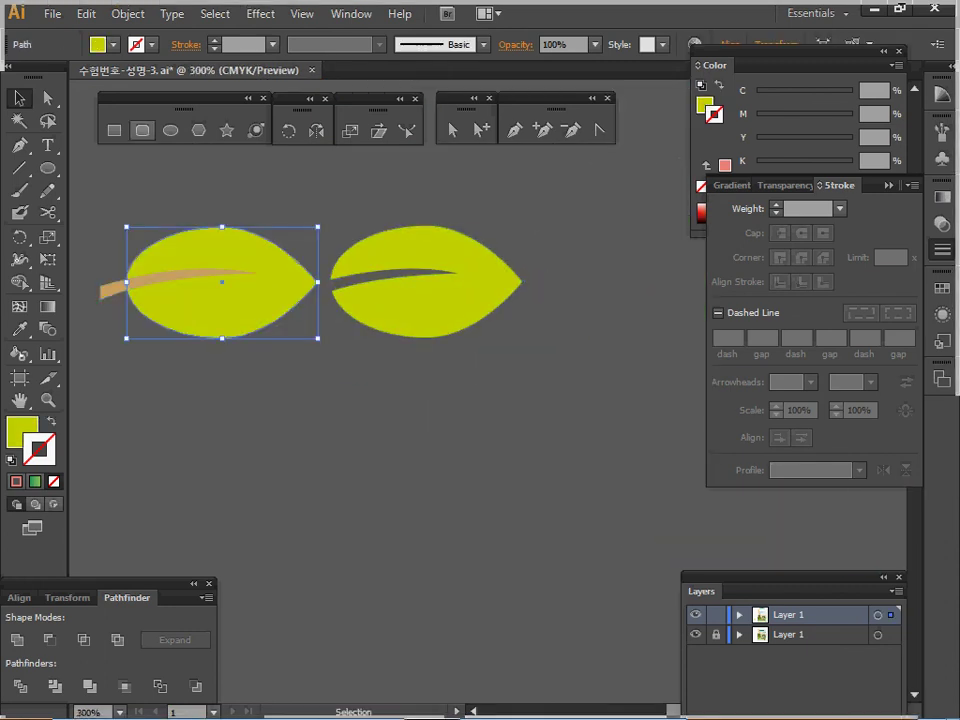
key(l)
click(222, 282)
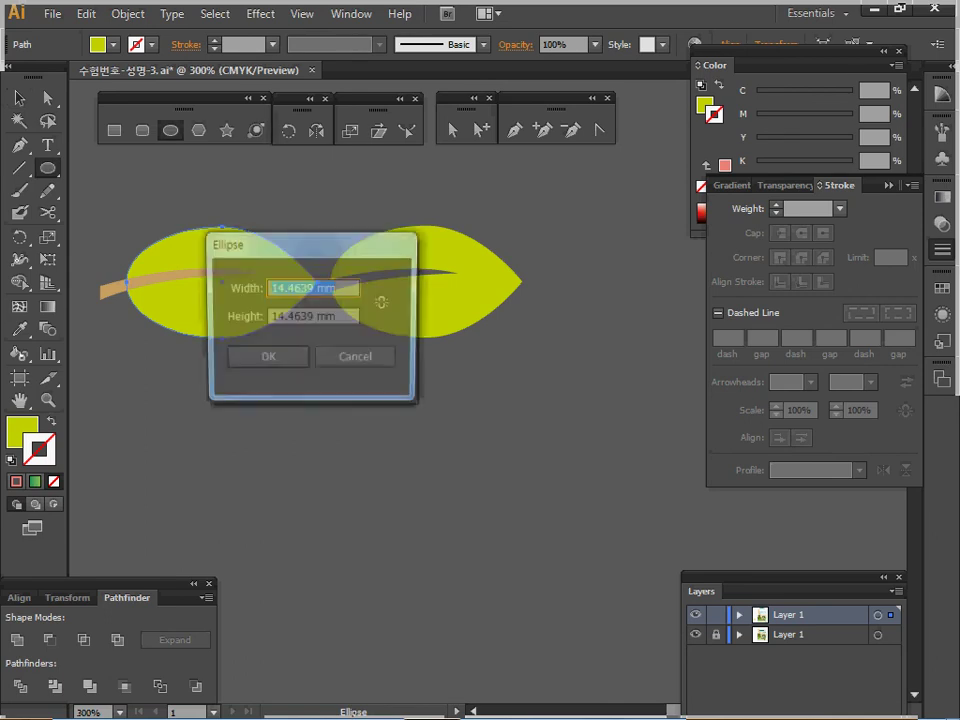
text(24)
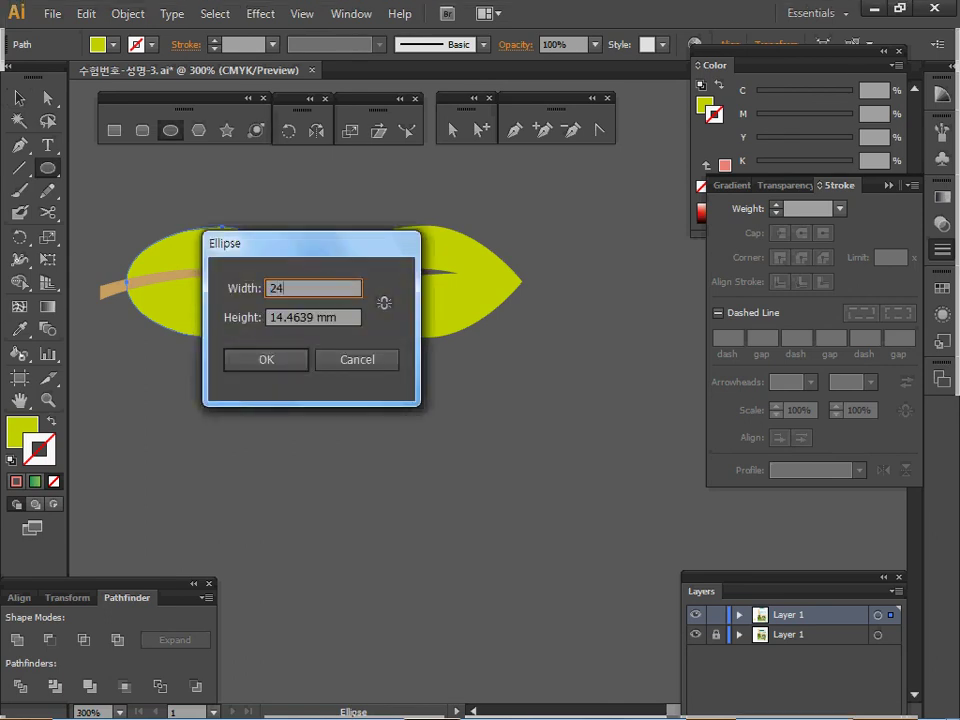
key(Tab)
text(14)
key(Tab)
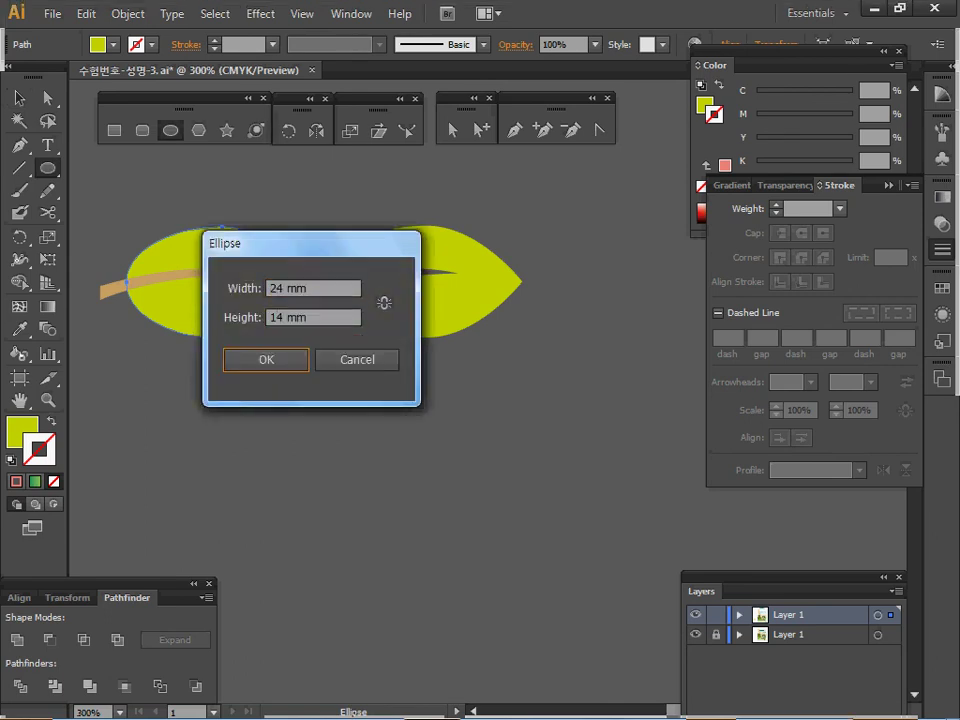
key(Return)
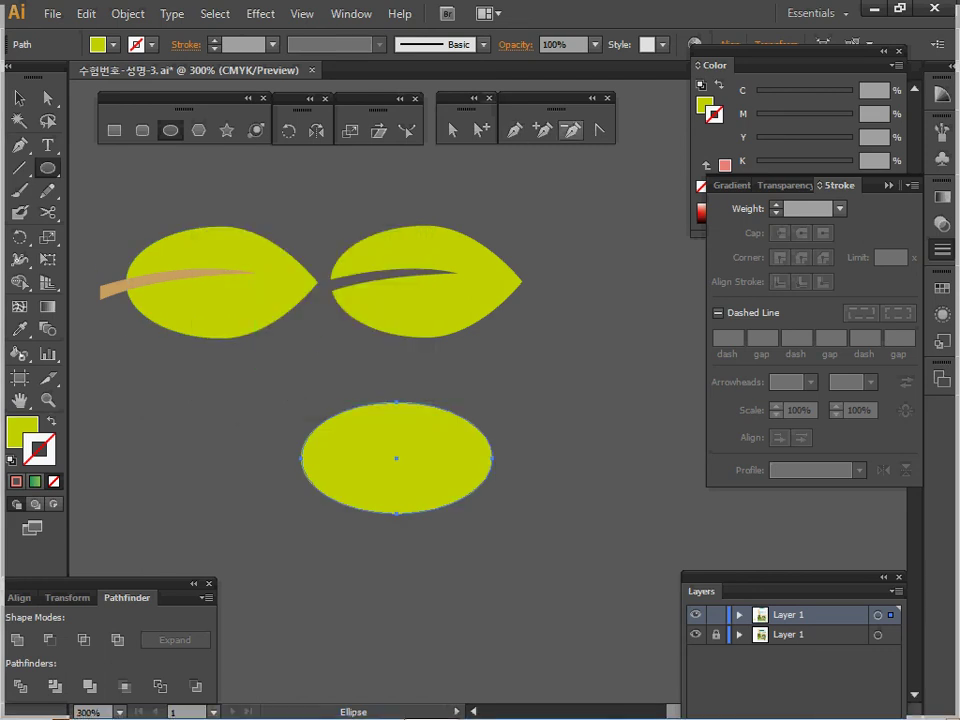
Convert the ellipse's right anchor point to a sharp corner to form the leaf tip.
click(599, 130)
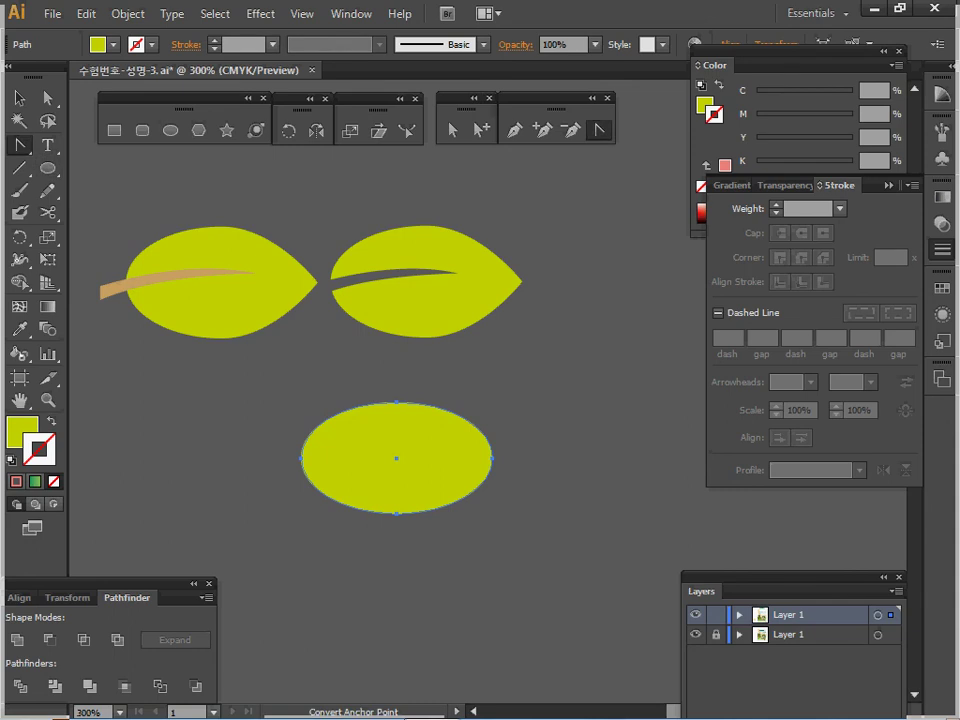
click(491, 458)
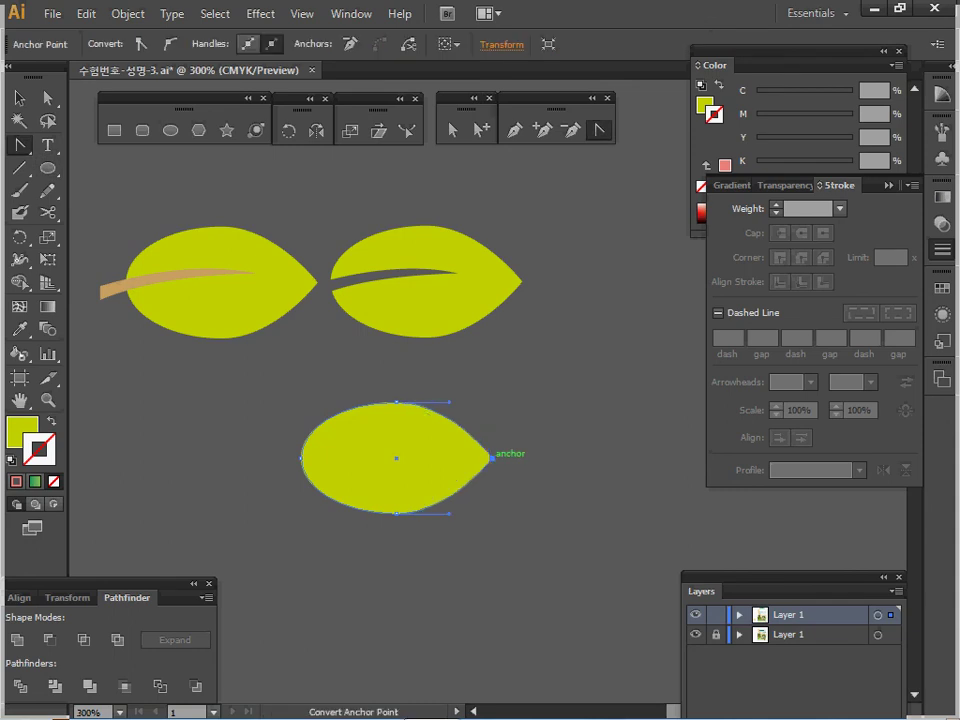
Deselect the pointed ellipse and save the document.
key(v)
key(ctrl+shift+a)
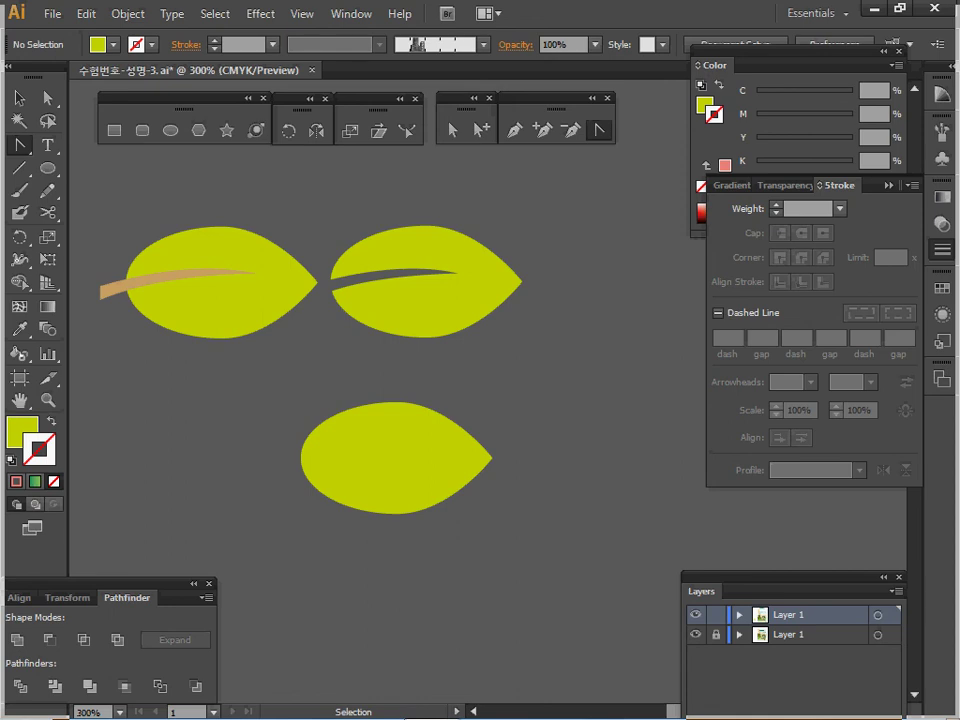
key(ctrl+s)
Subtract the brown stem from the stemmed leaf with Minus Front, cutting a curved vein slit into the leaf.
key(v)
click(192, 273)
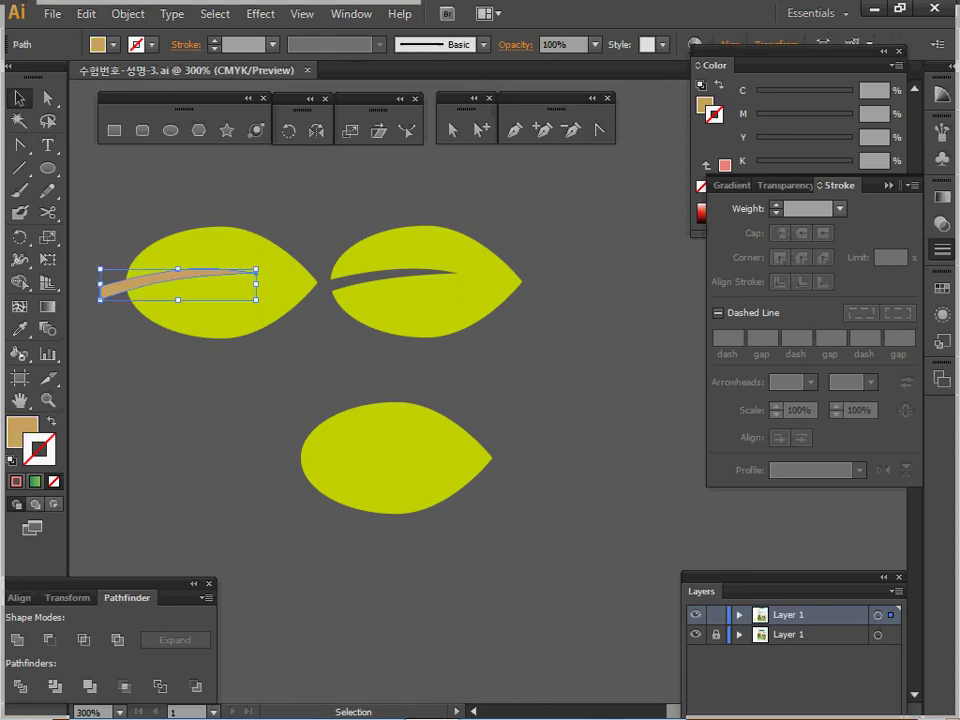
key(space)
drag(215, 300, 288, 315)
drag(180, 196, 290, 315)
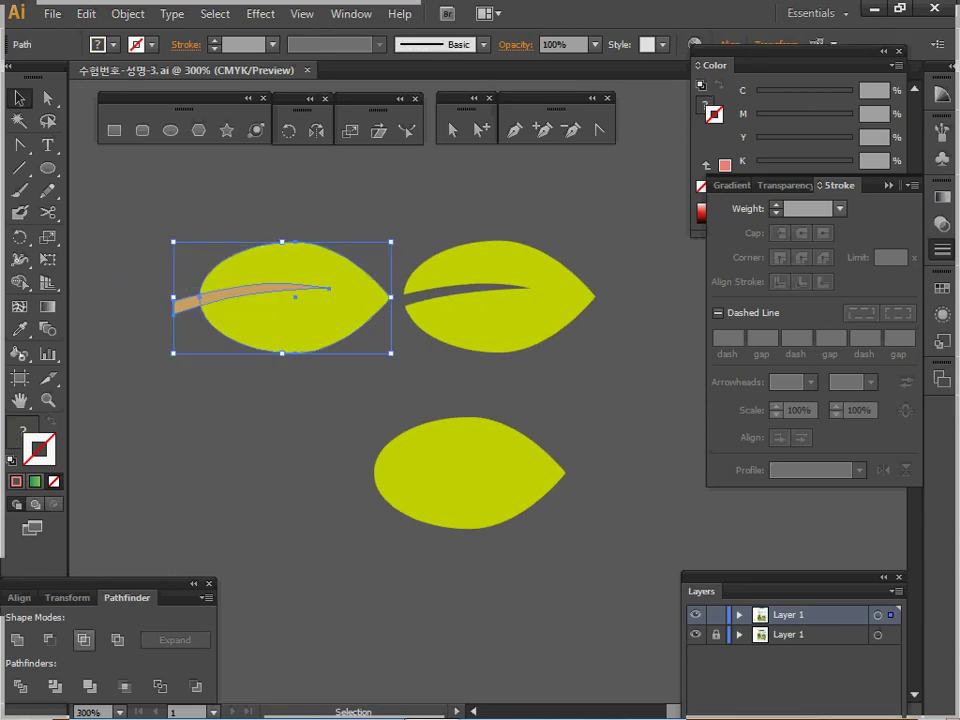
click(50, 640)
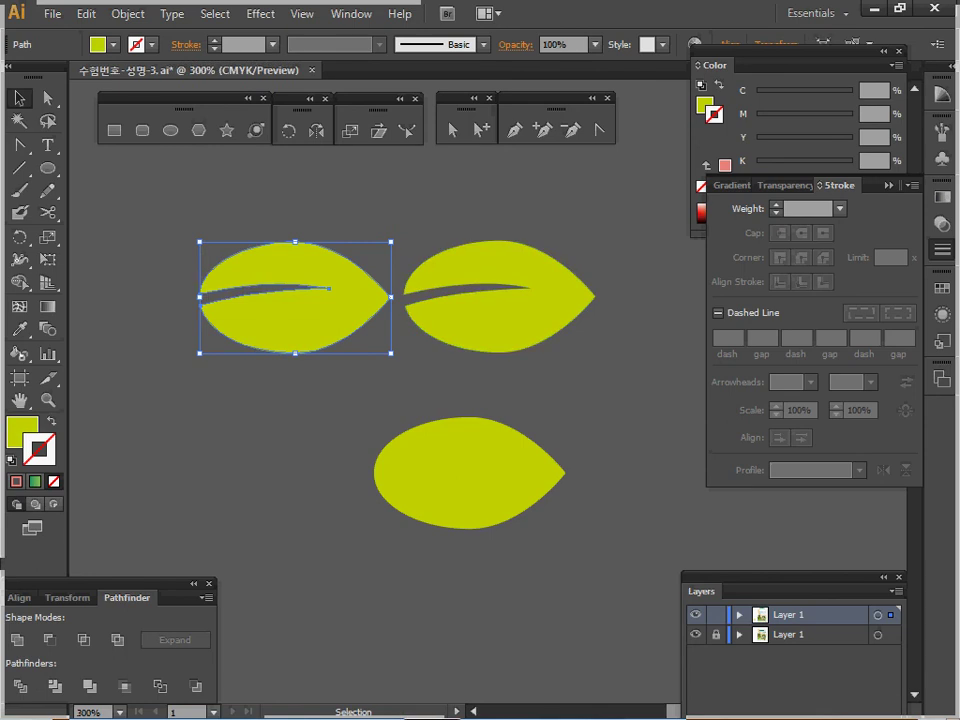
Delete the spare slit leaf and the plain pointed leaf, and move the newly cut leaf into the cleared space.
click(470, 275)
drag(435, 231, 523, 454)
key(Delete)
drag(262, 312, 374, 358)
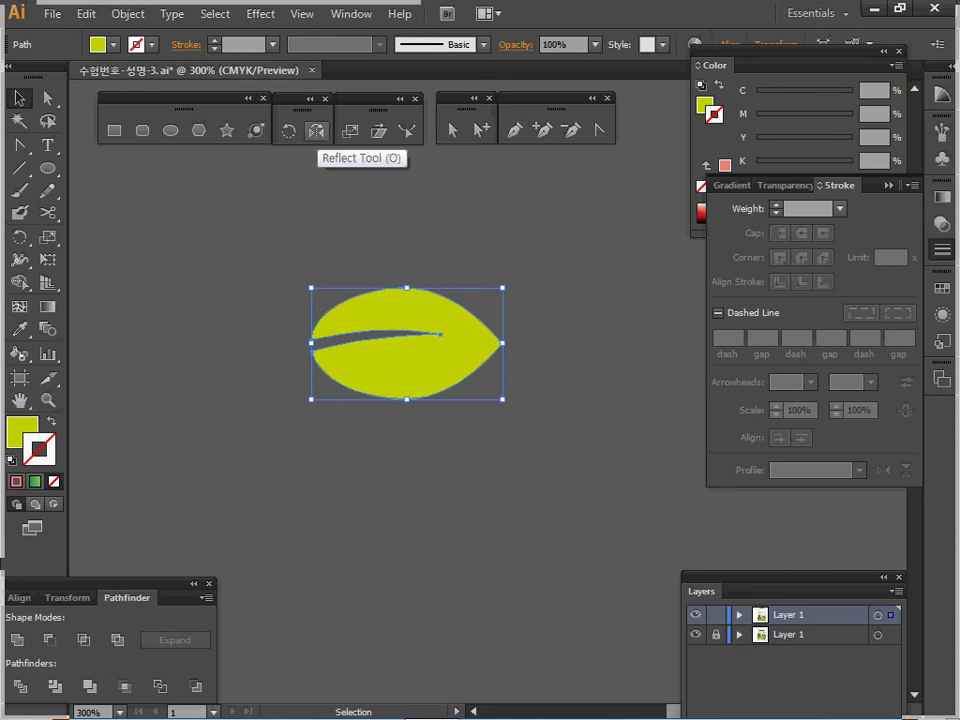
Create a reflected copy of the leaf across a vertical axis through the anchor at its blunt base.
click(316, 131)
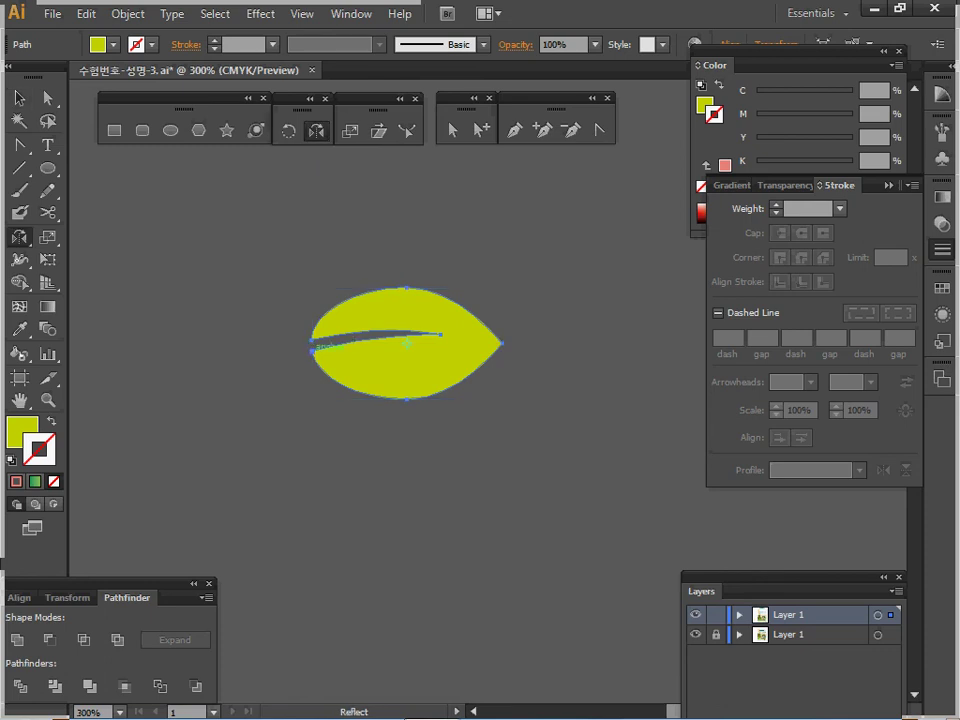
alt+click(313, 349)
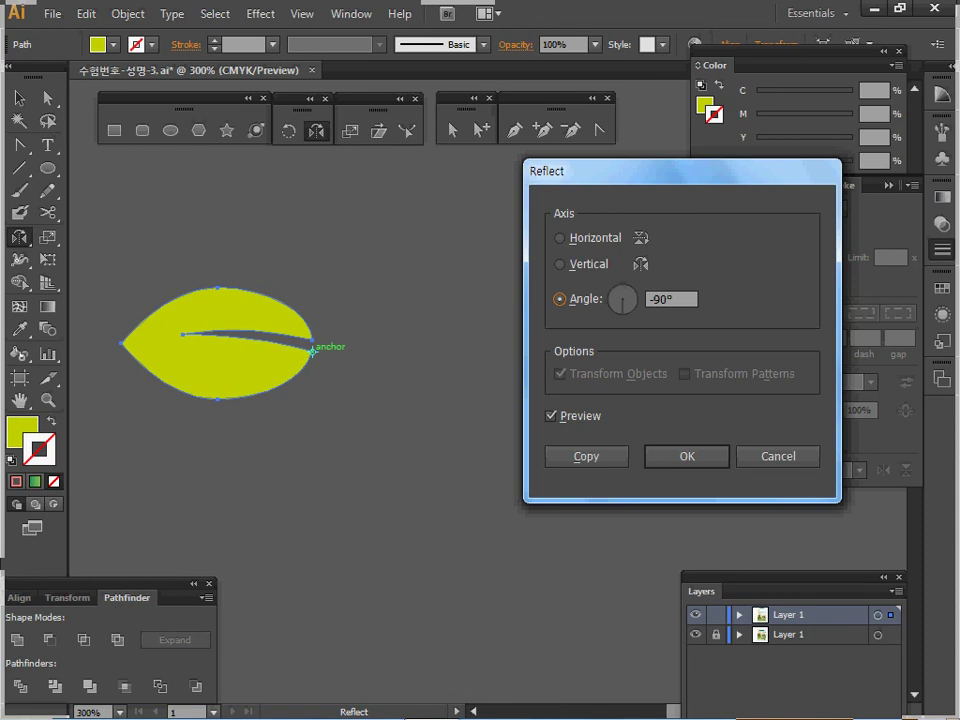
click(561, 264)
key(alt+c)
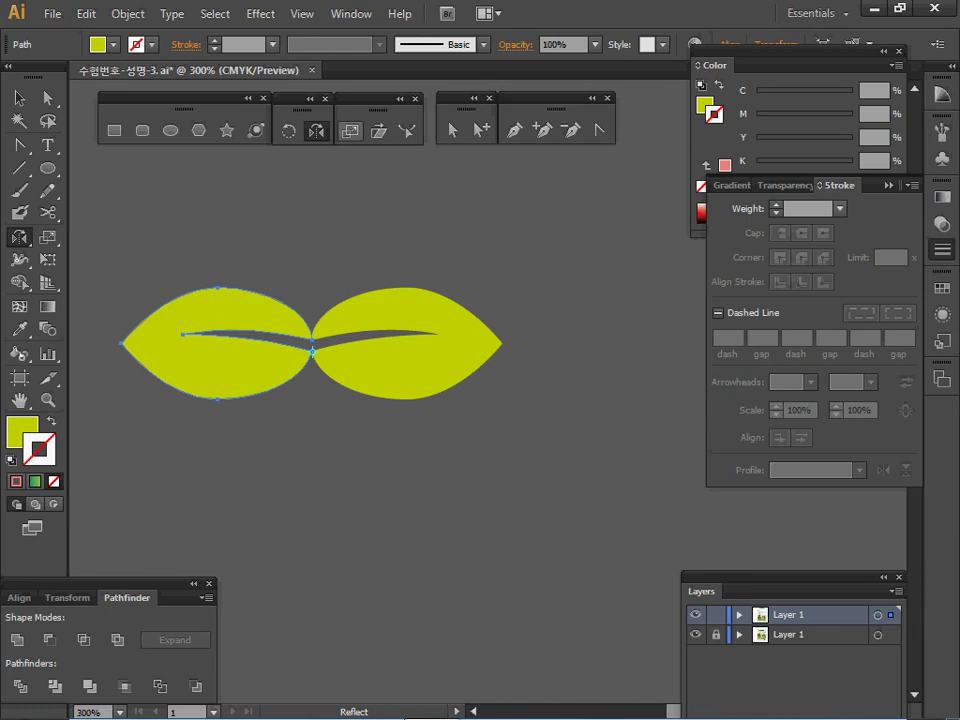
Scale the mirrored leaf to 120%.
double_click(350, 131)
text(120)
key(Return)
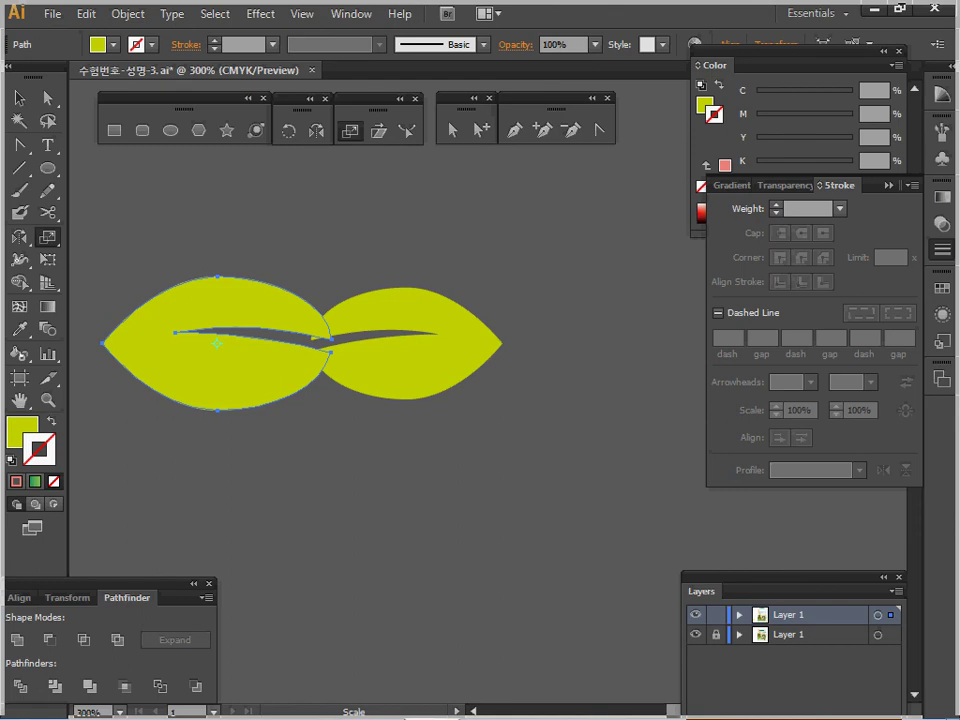
Rotate the enlarged leaf so its tip tilts upward, and position its base against the smaller leaf's base.
key(v)
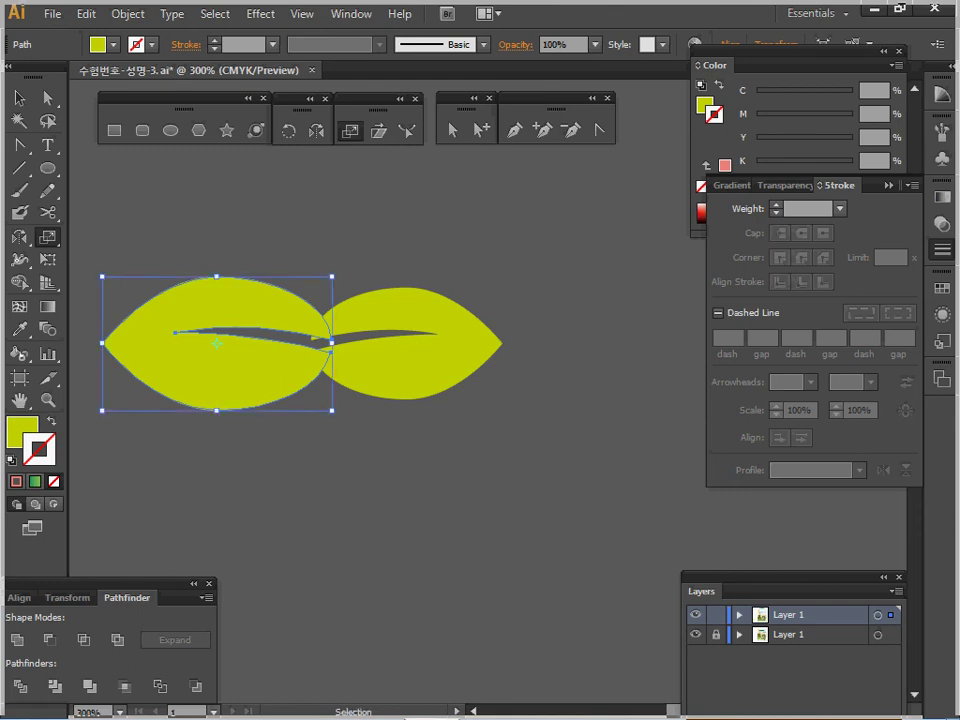
drag(97, 271, 132, 232)
drag(248, 352, 241, 307)
drag(302, 302, 298, 308)
ctrl+click(290, 232)
key(p)
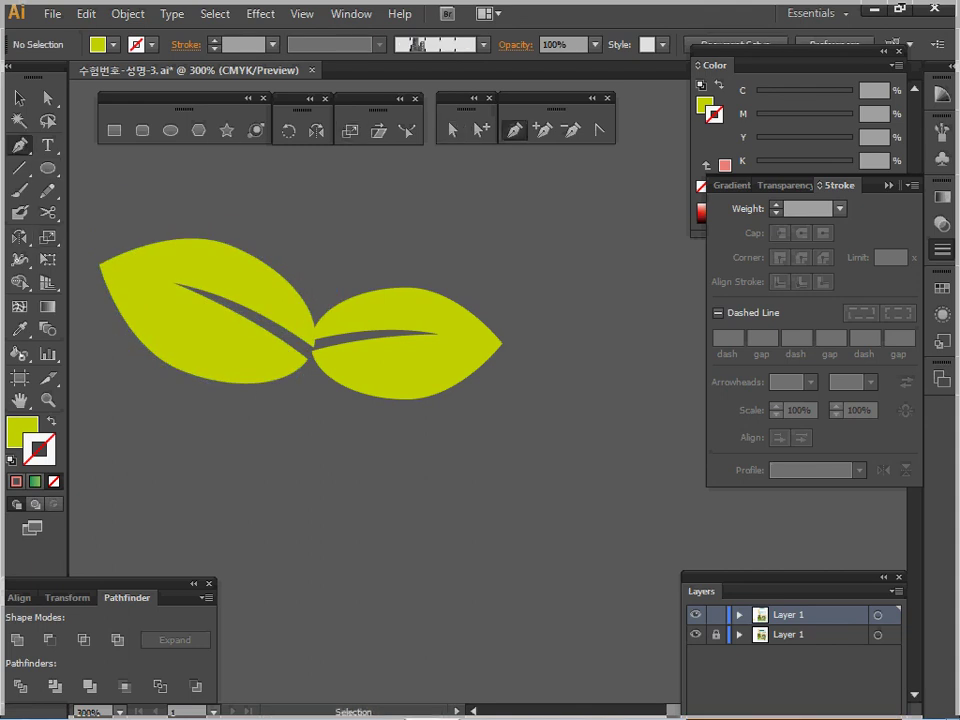
ctrl+click(262, 302)
ctrl+click(300, 232)
key(shift+x)
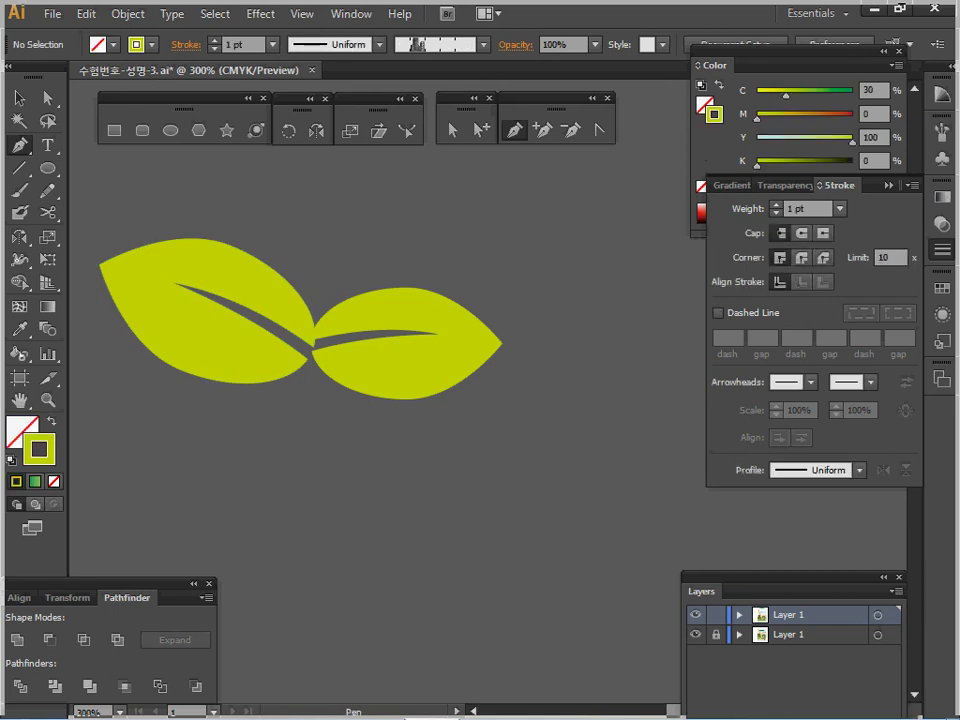
click(290, 354)
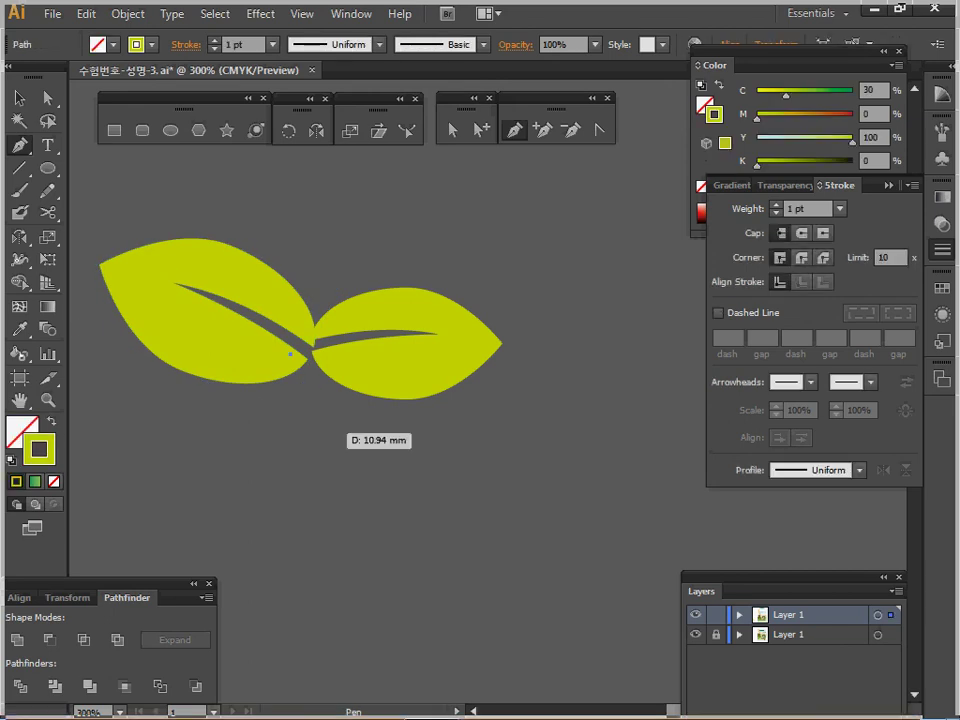
drag(335, 439, 337, 509)
key(ctrl+z)
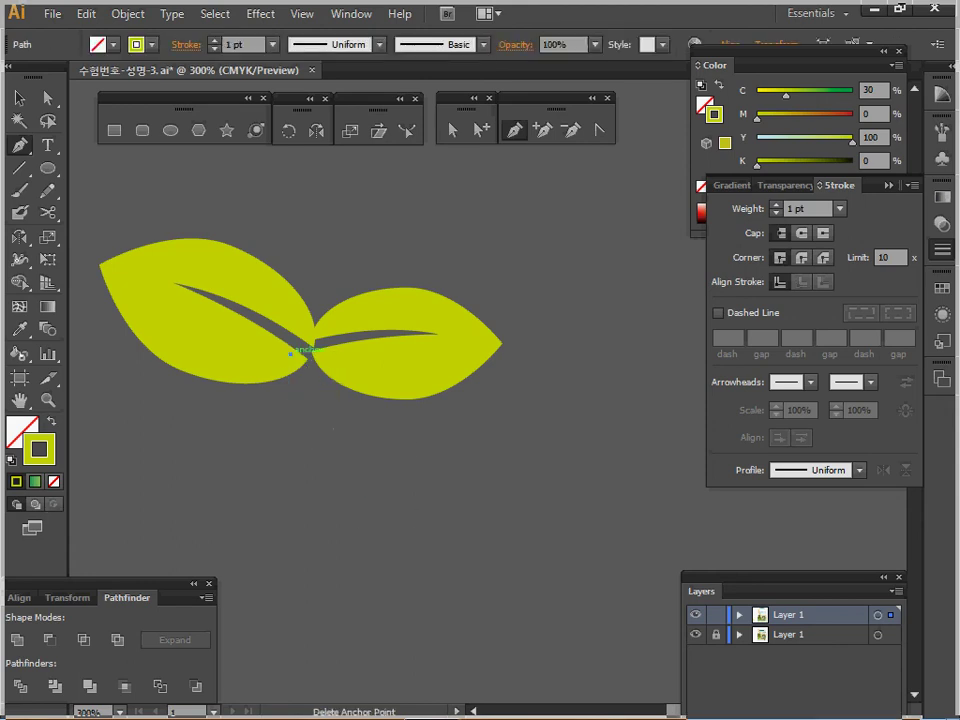
key(ctrl+z)
Draw a curved stem path with the Pen tool, running downward from where the two leaves meet.
click(303, 351)
mouse_move(334, 462)
mouse_down()
mouse_move(340, 557)
mouse_move(341, 540)
mouse_up()
drag(170, 405, 122, 417)
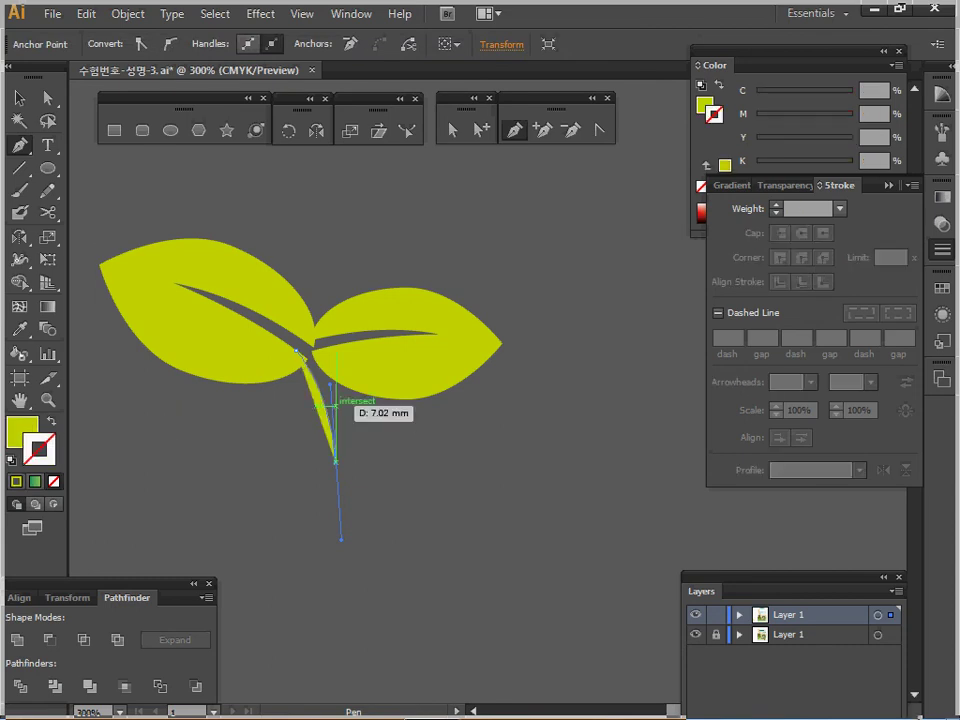
Give the stem path no fill and a yellow-green 7 pt stroke with round caps.
key(shift+x)
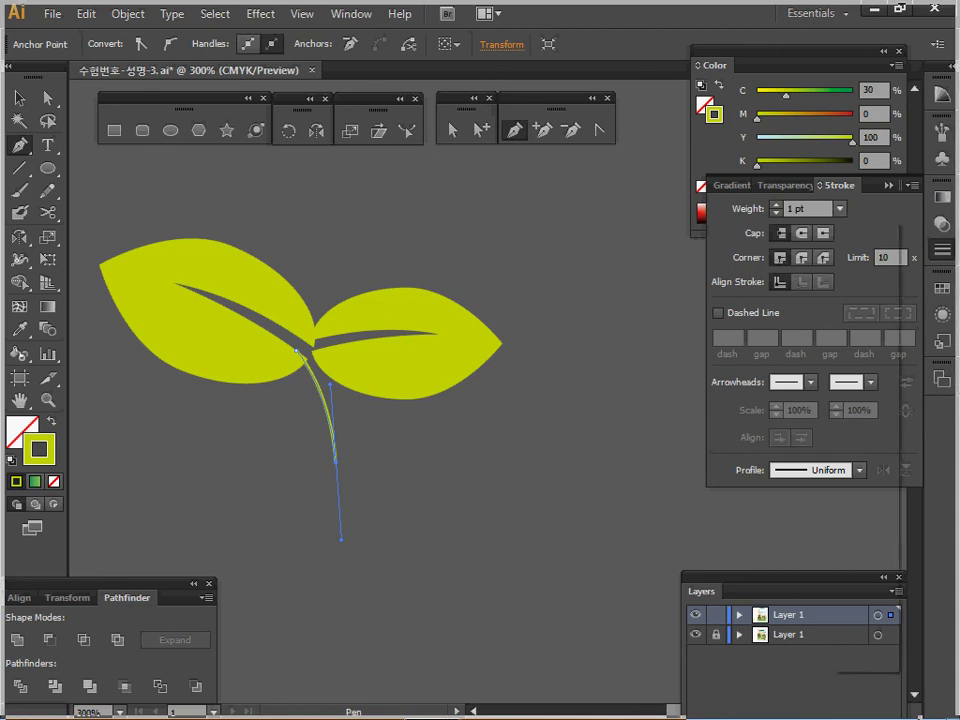
click(840, 208)
click(860, 413)
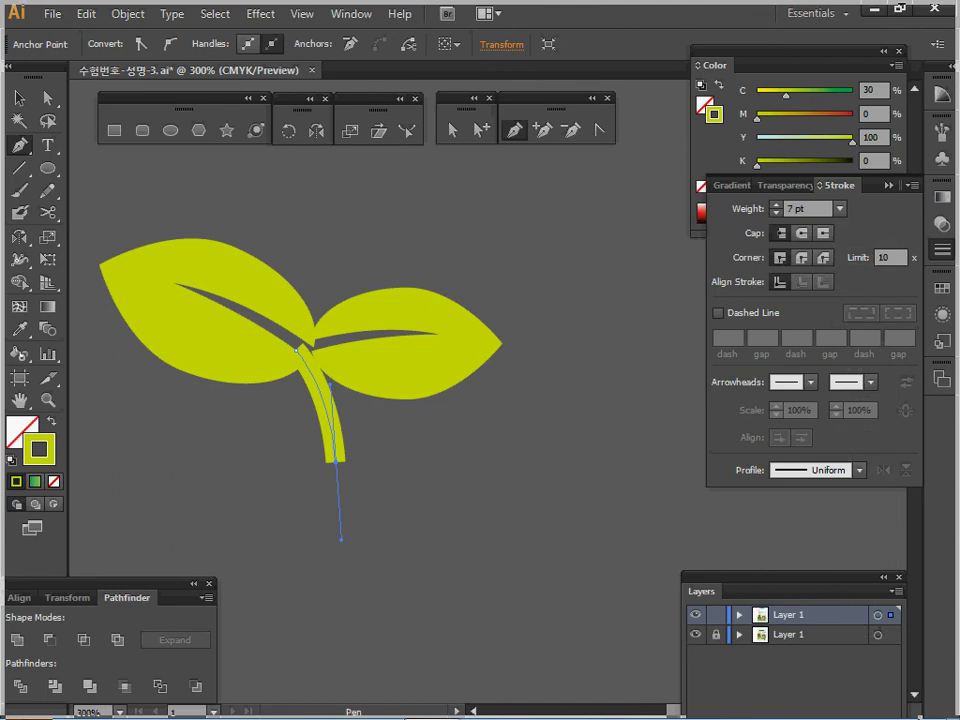
click(802, 233)
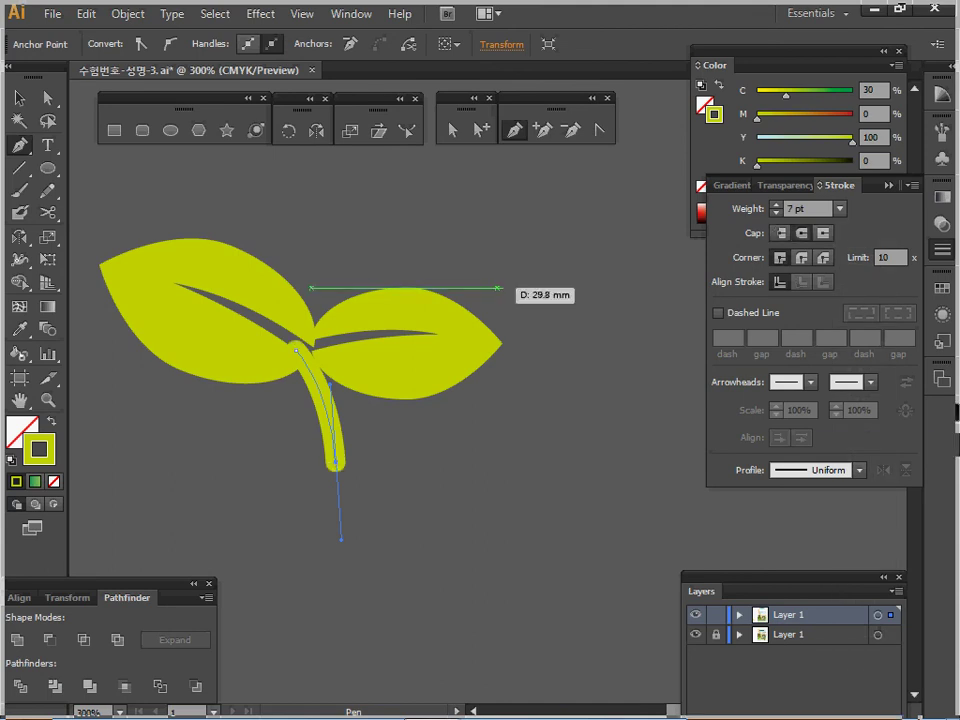
Convert the stem's stroke to outlines, shift it slightly down, and unite it with the larger leaf.
click(127, 14)
mouse_move(200, 395)
click(430, 444)
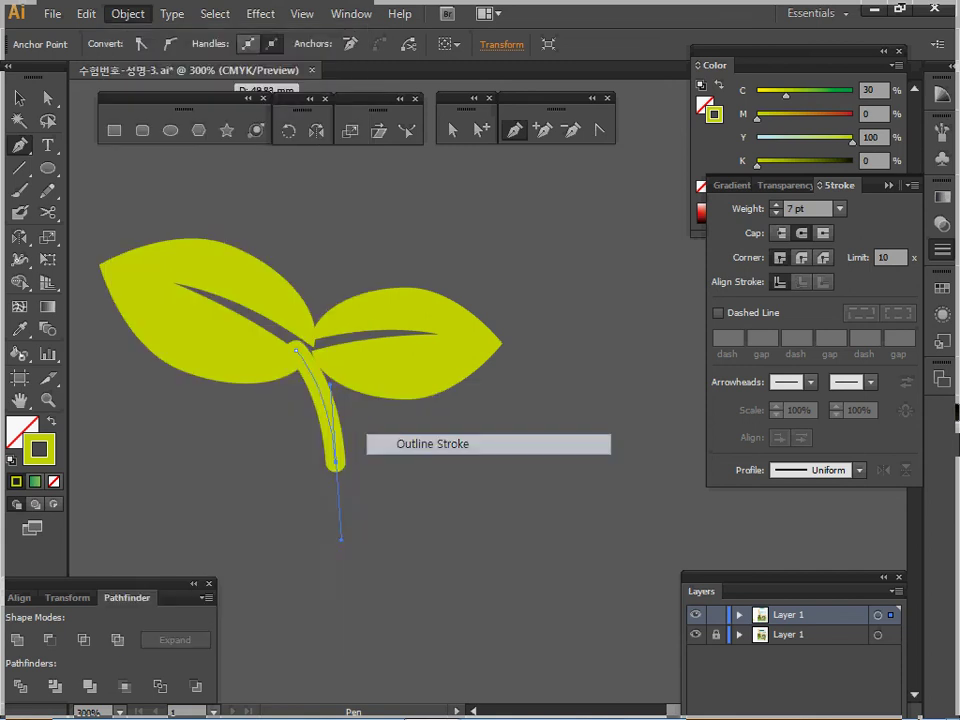
click(19, 98)
drag(328, 405, 328, 417)
click(252, 428)
drag(252, 428, 299, 349)
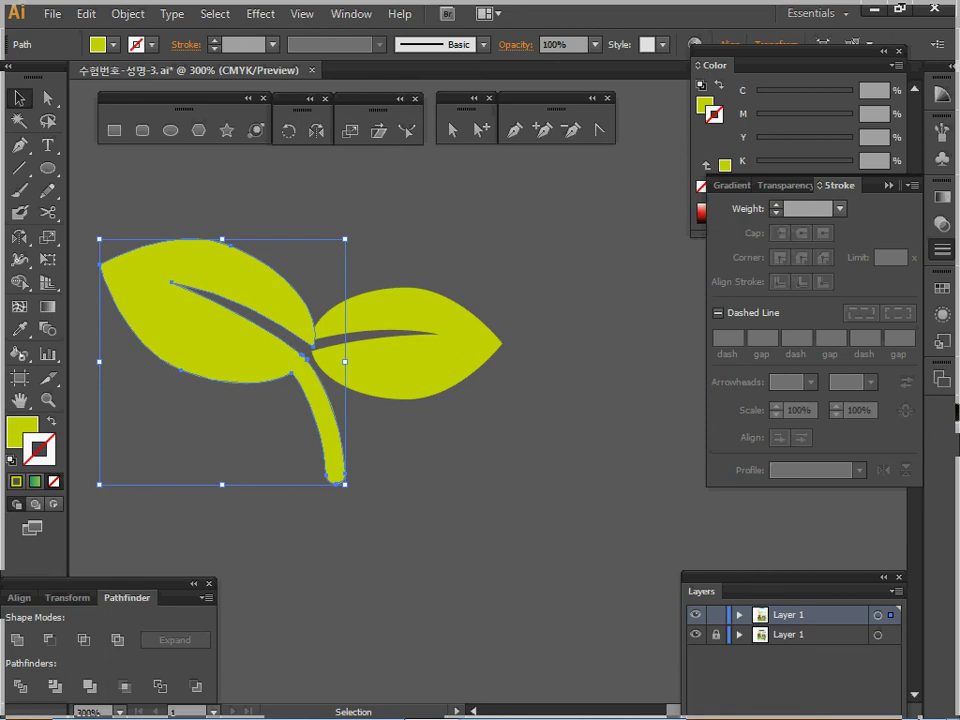
Delete the larger leaf with its merged stem.
key(space)
drag(436, 350, 425, 386)
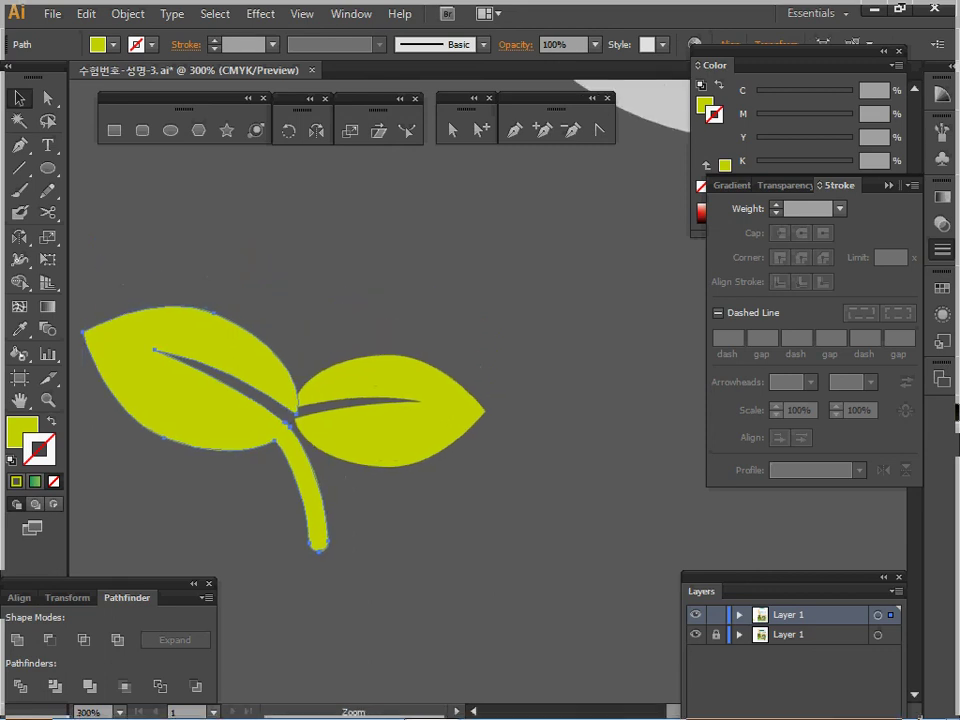
scroll(176, 414, down, 2)
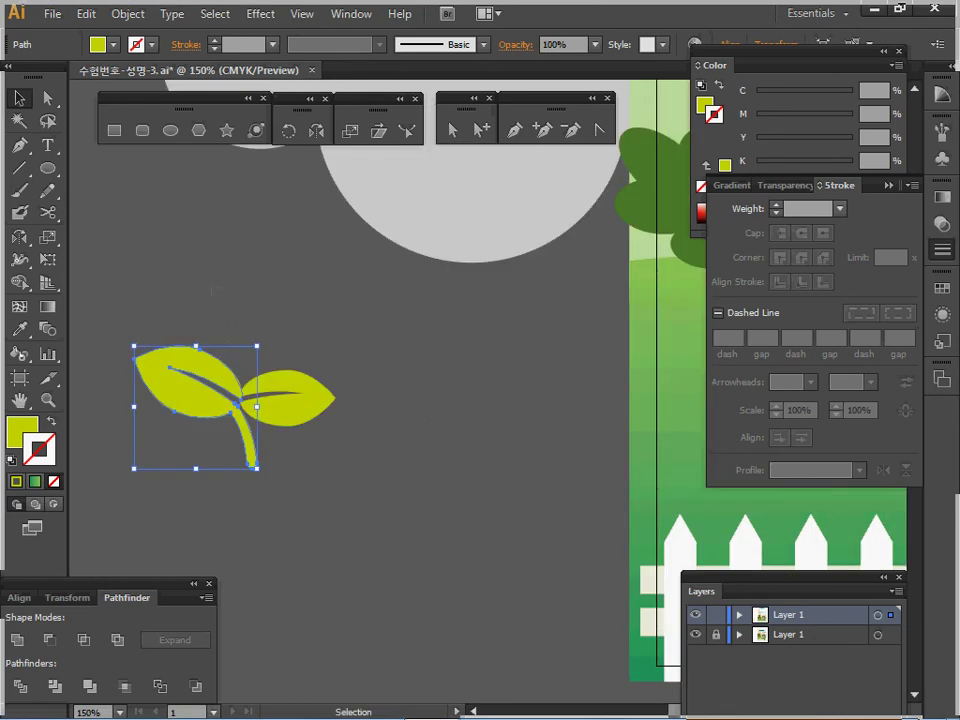
key(Delete)
Hide the upper layer, unlock the lower layer, and copy both parts of its finished two-leaf sprout.
key(space)
drag(590, 410, 180, 350)
click(696, 634)
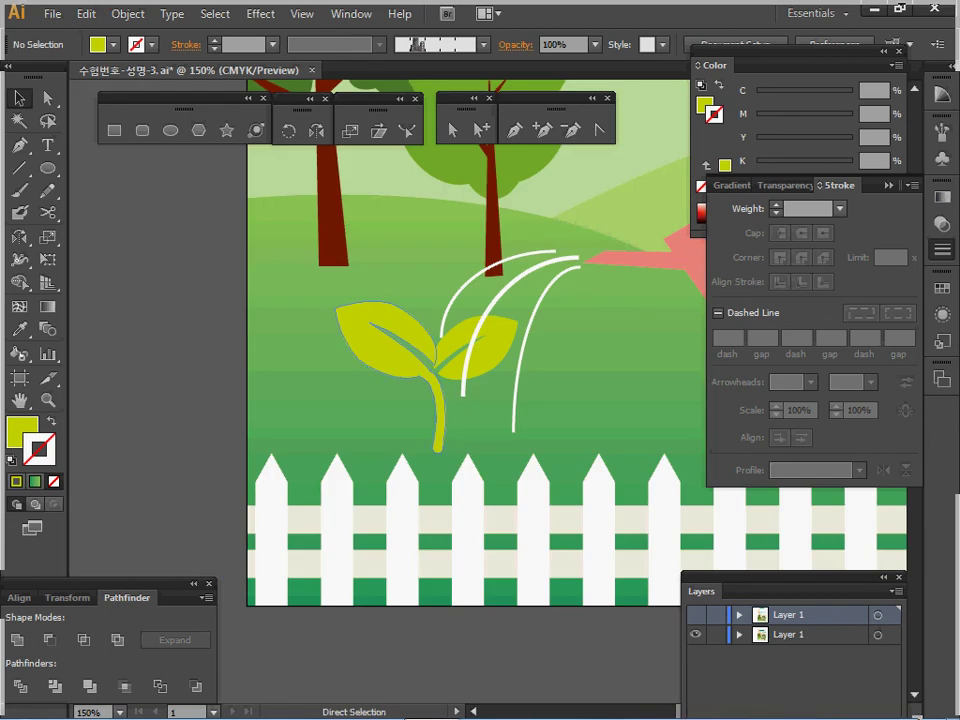
click(384, 348)
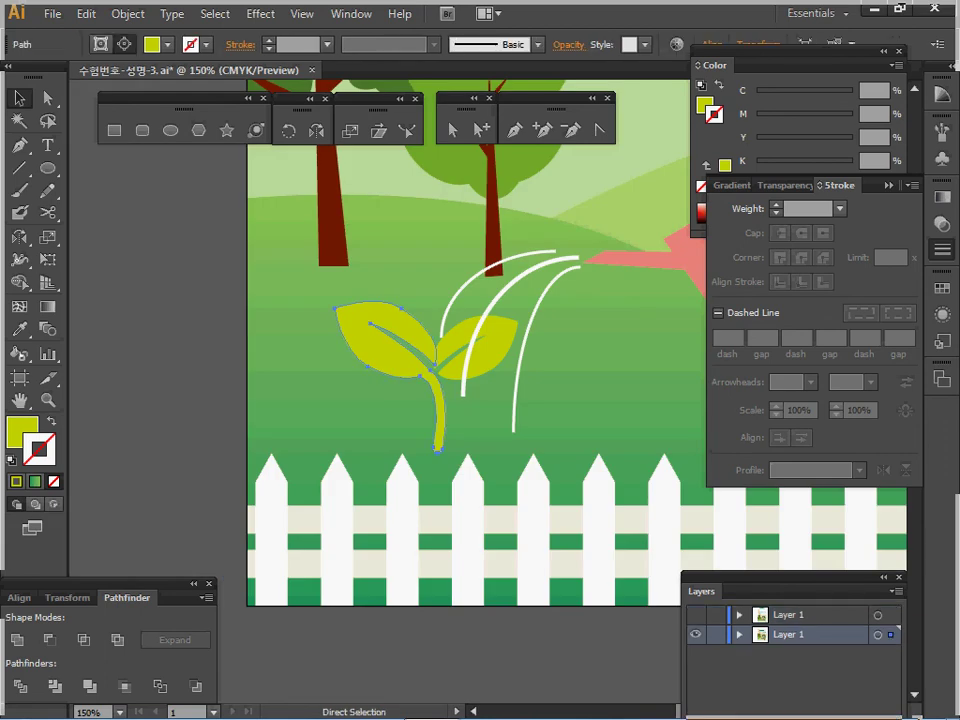
ctrl+shift+click(496, 345)
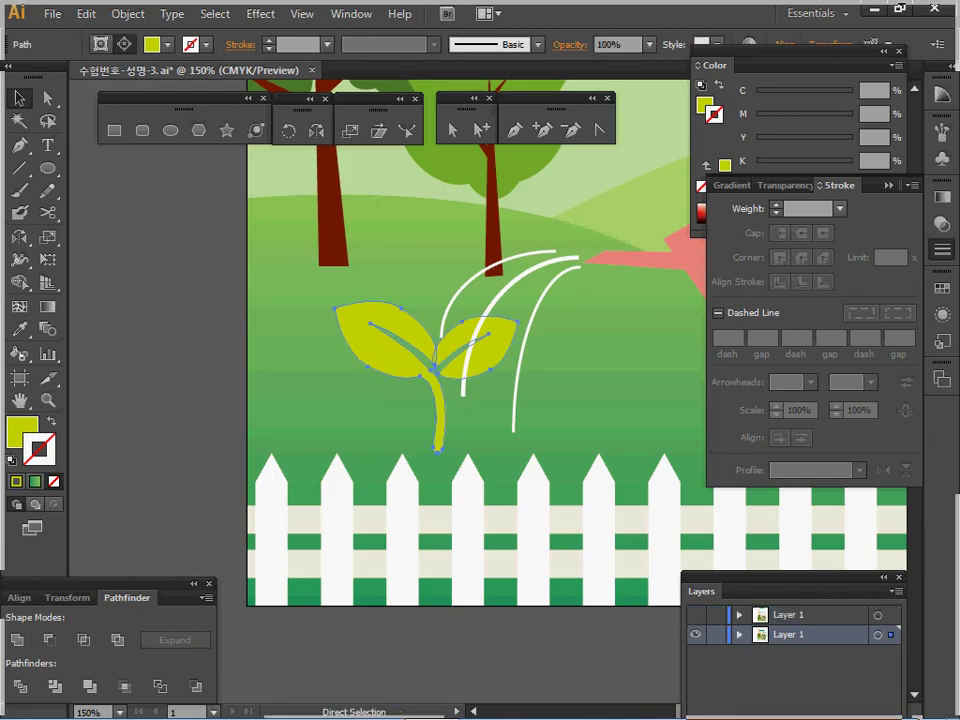
key(ctrl+c)
Show the upper layer again, move the sprout into it by cutting and pasting in front, and deselect it.
click(696, 615)
click(790, 615)
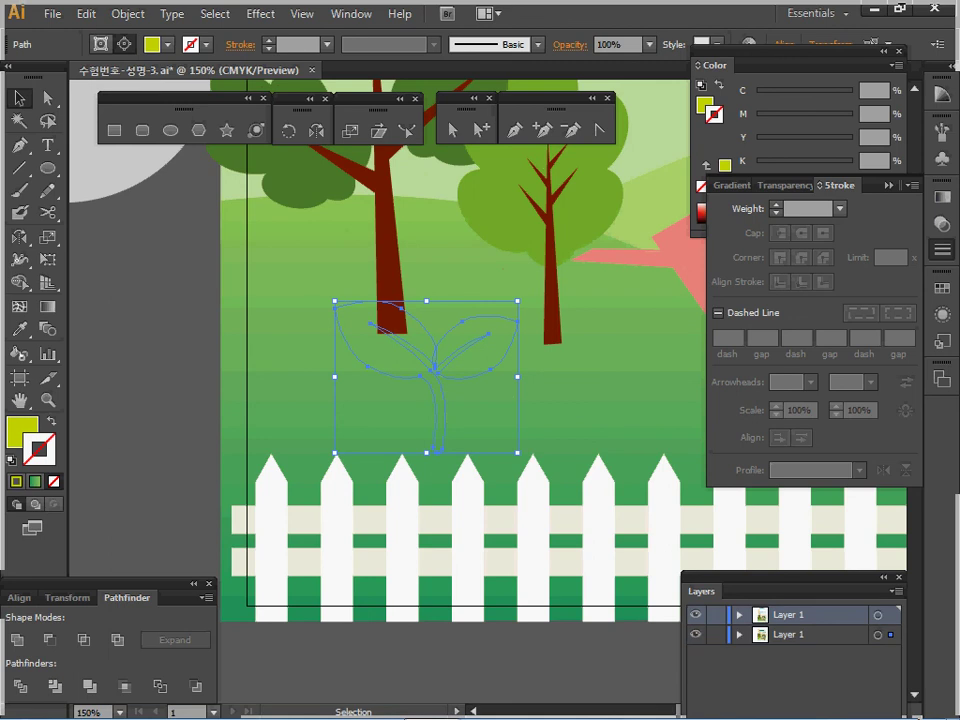
key(a)
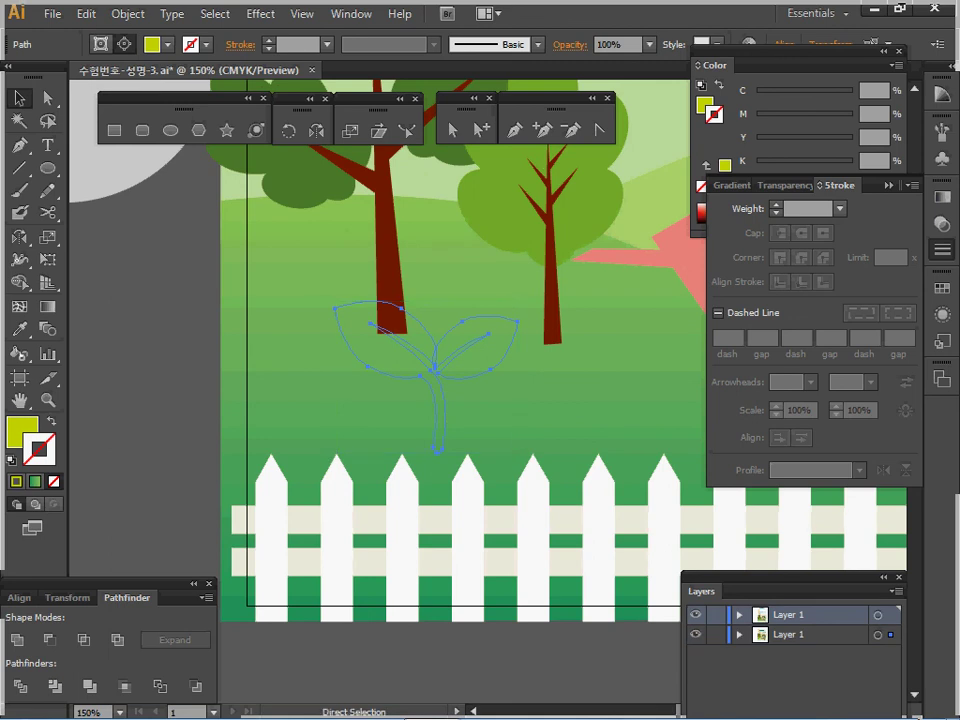
key(ctrl+x)
key(ctrl+f)
key(ctrl+plus)
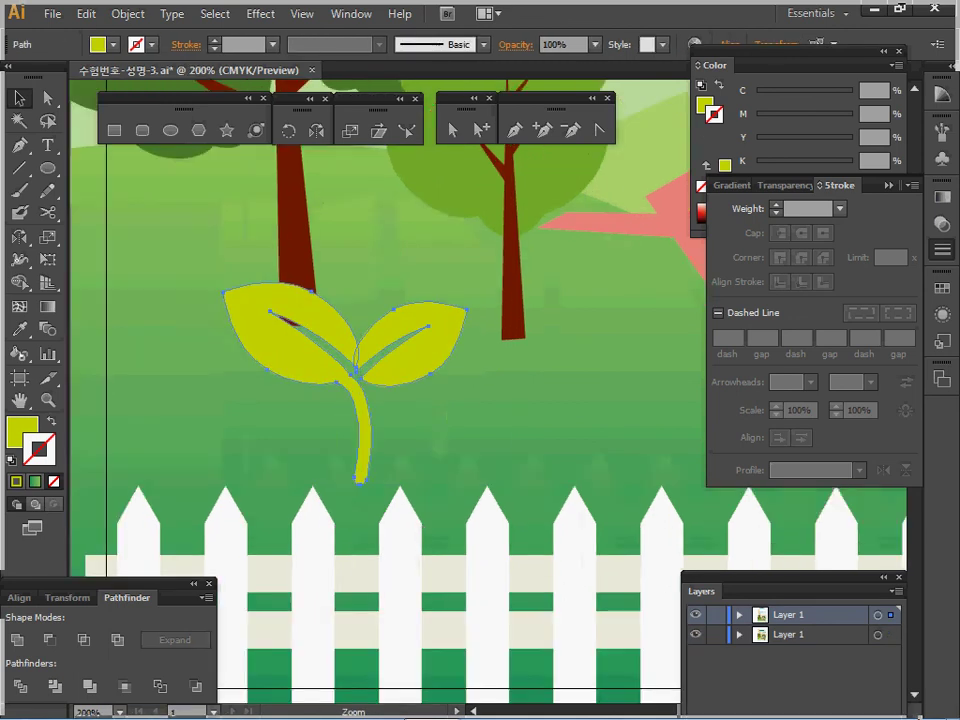
drag(400, 350, 348, 421)
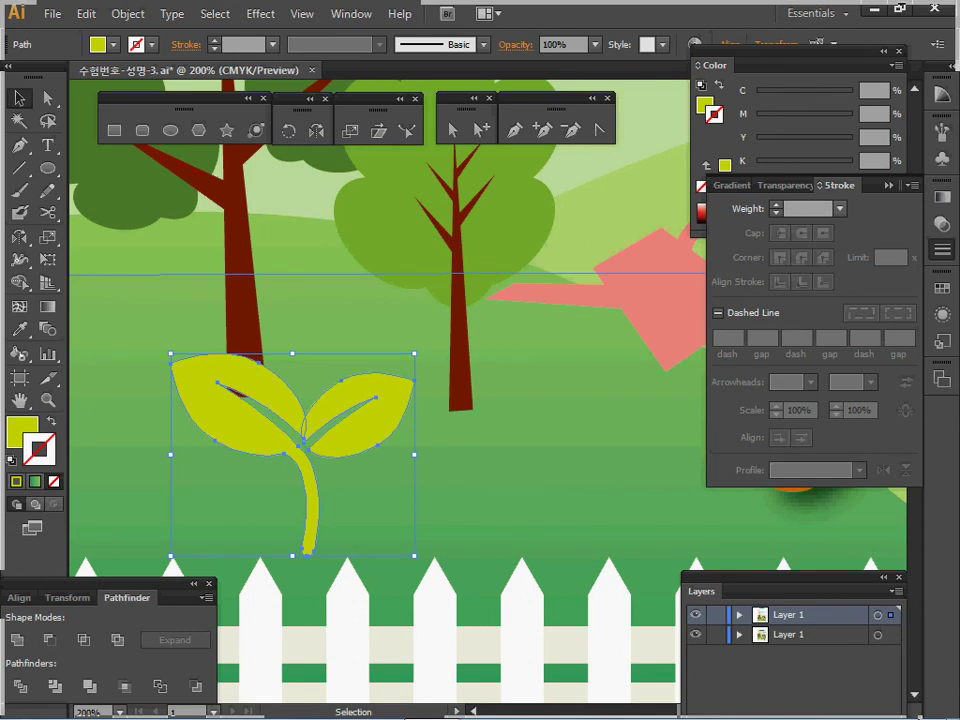
key(a)
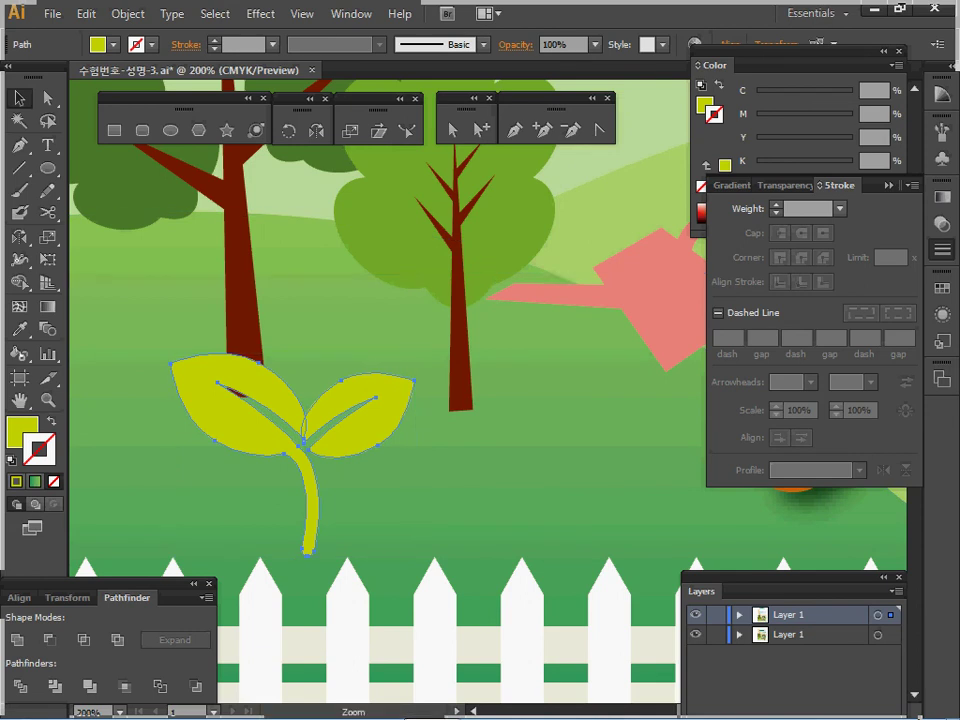
key(ctrl+minus)
key(ctrl+shift+a)
key(v)
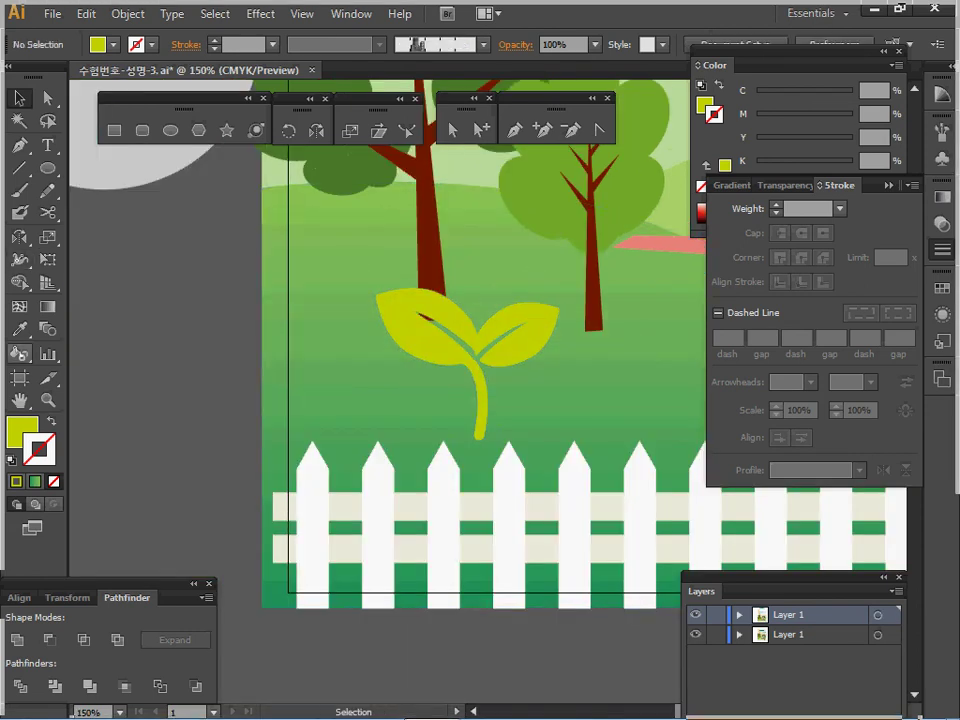
Draw an arc from between the sprout's leaves to the watering can's spout, with a white 2 pt stroke.
click(20, 168)
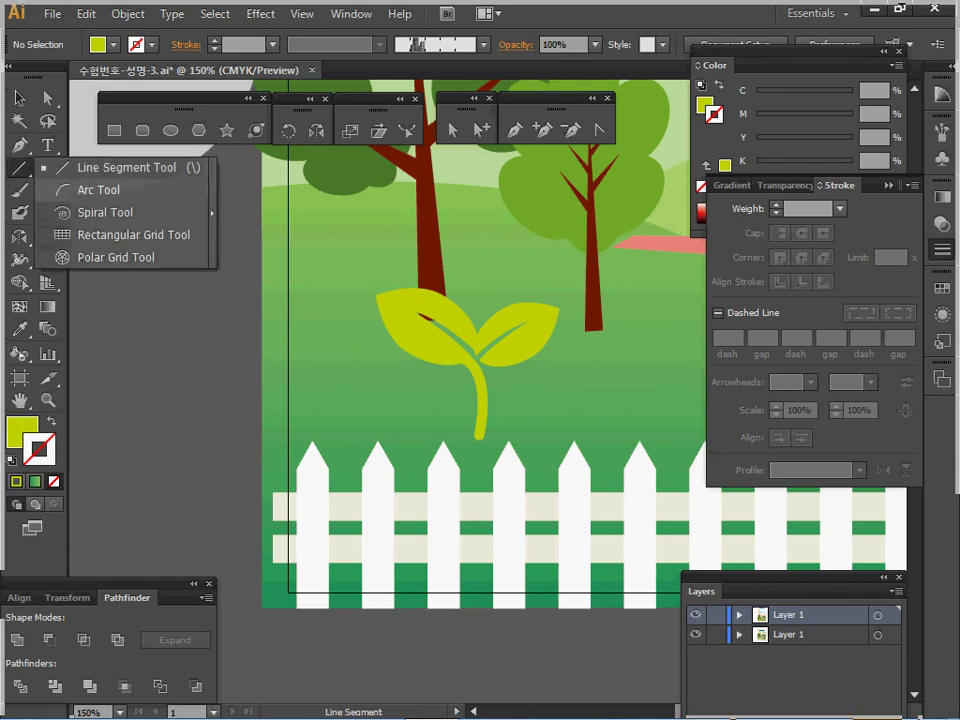
click(98, 190)
drag(667, 291, 431, 305)
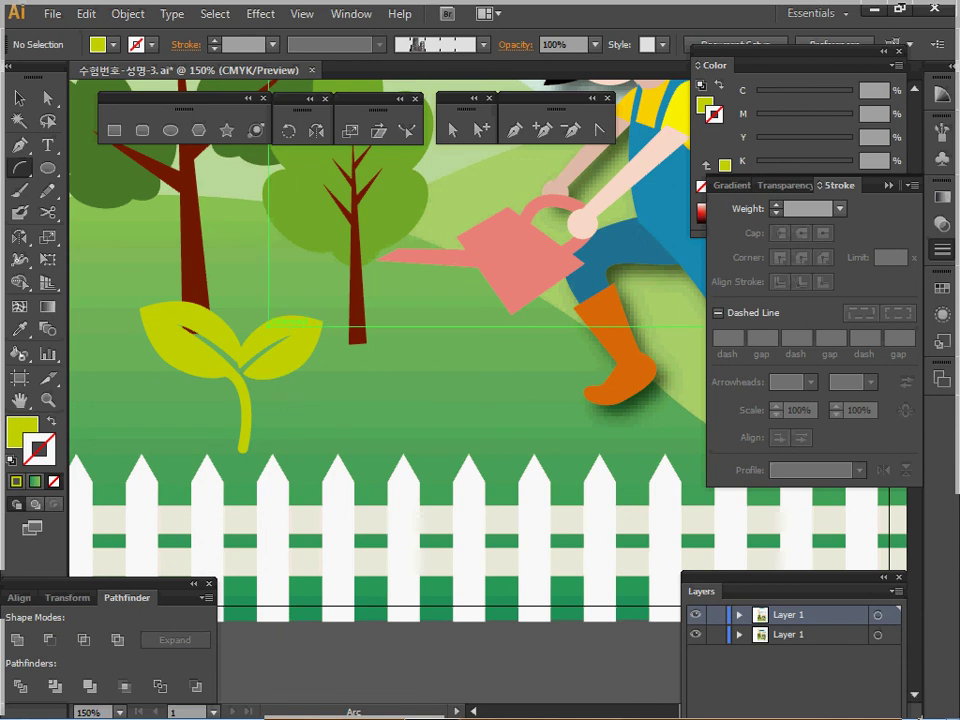
drag(241, 343, 388, 254)
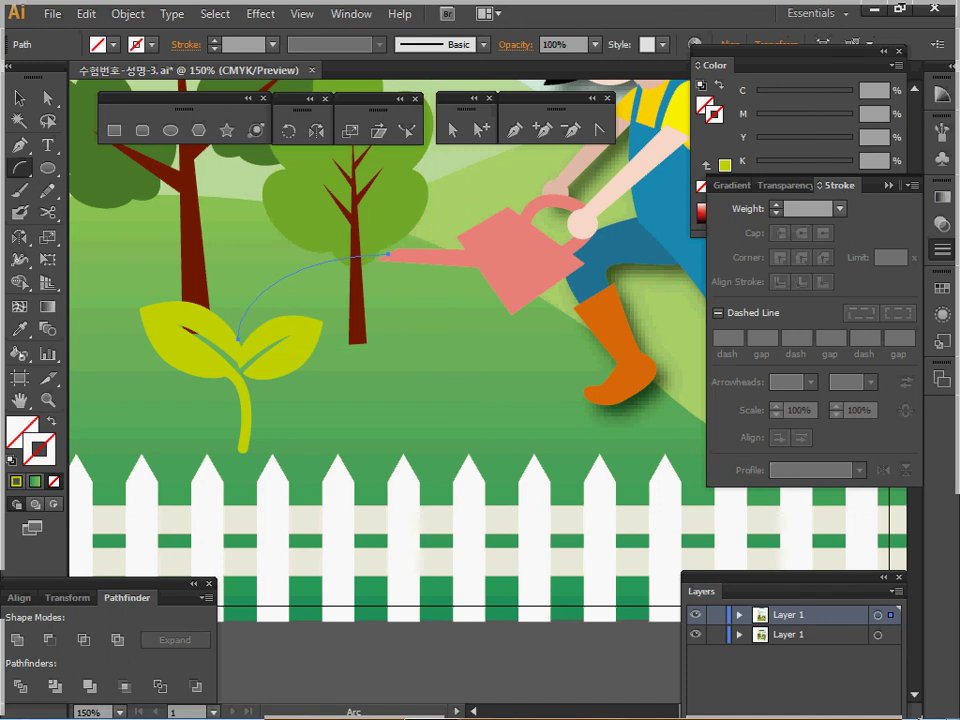
click(716, 116)
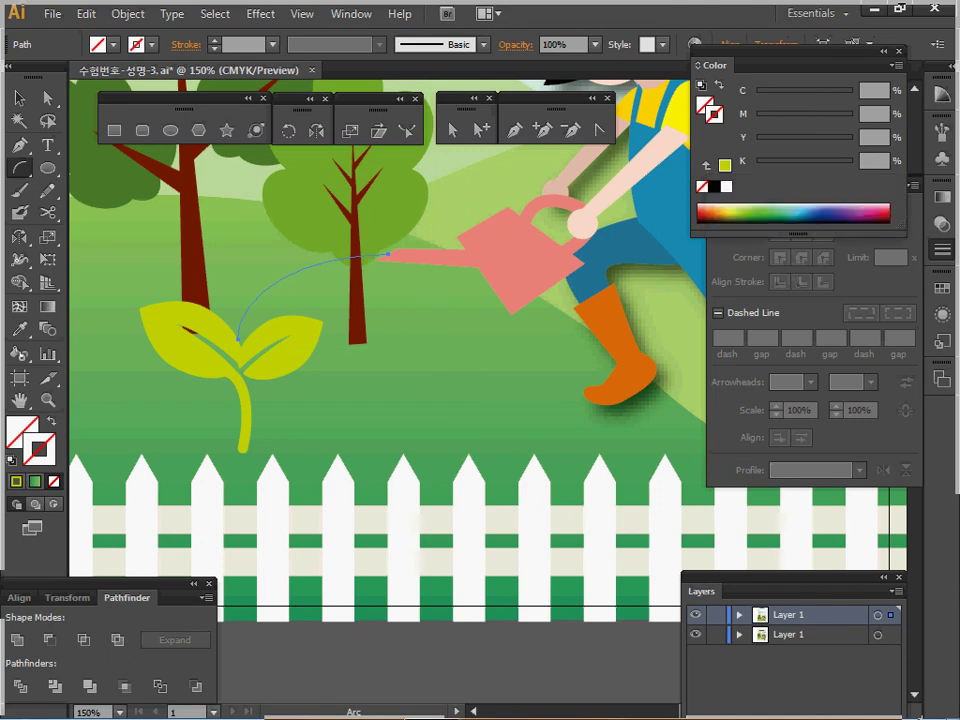
click(727, 187)
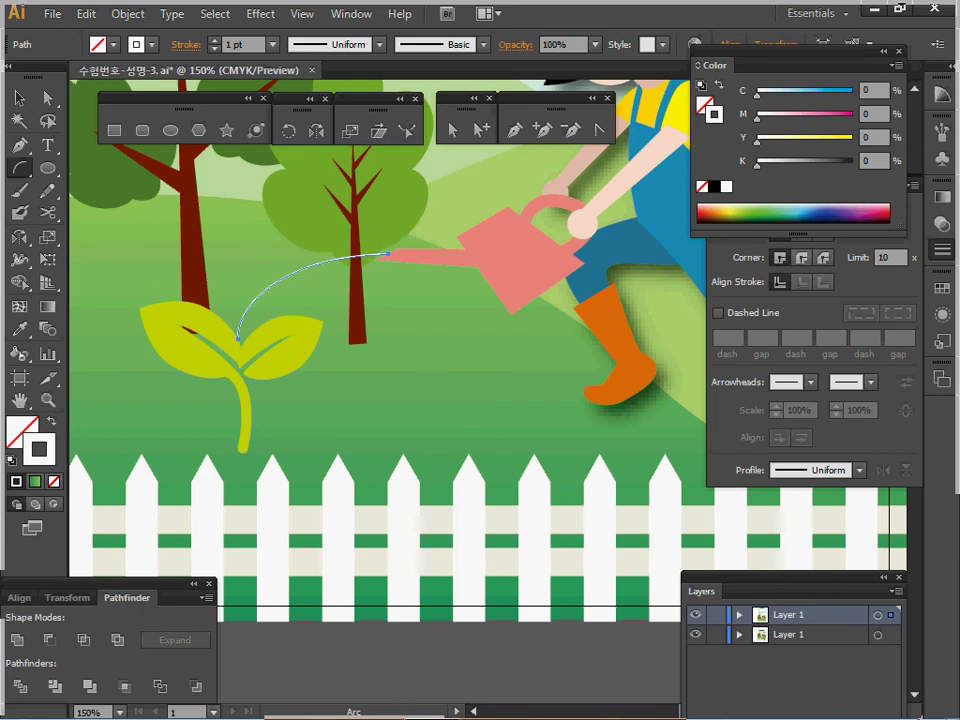
click(718, 313)
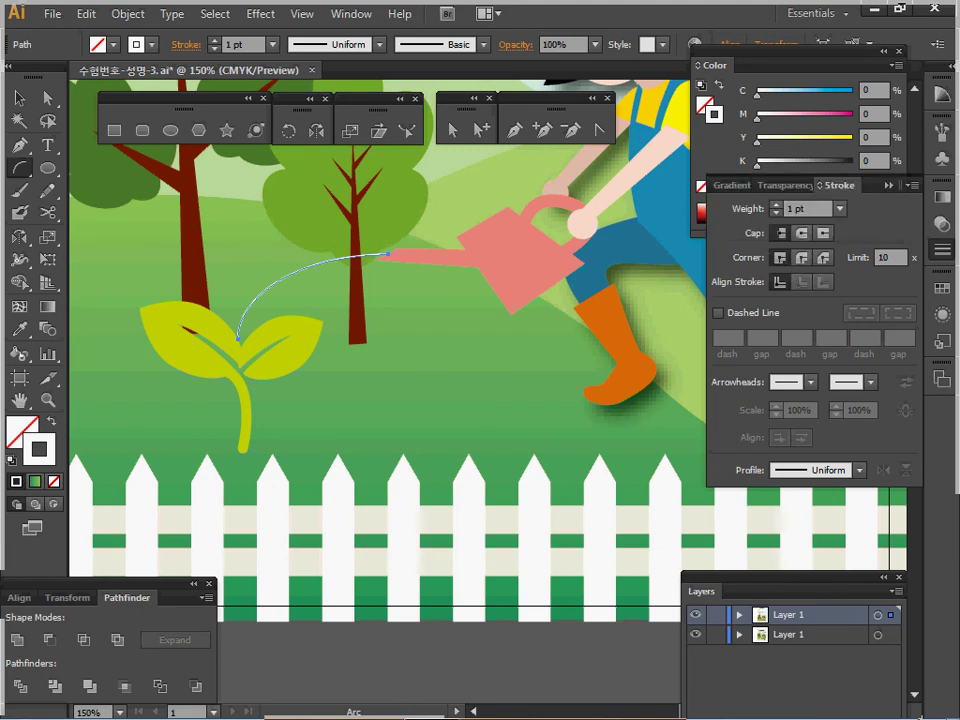
key(Return)
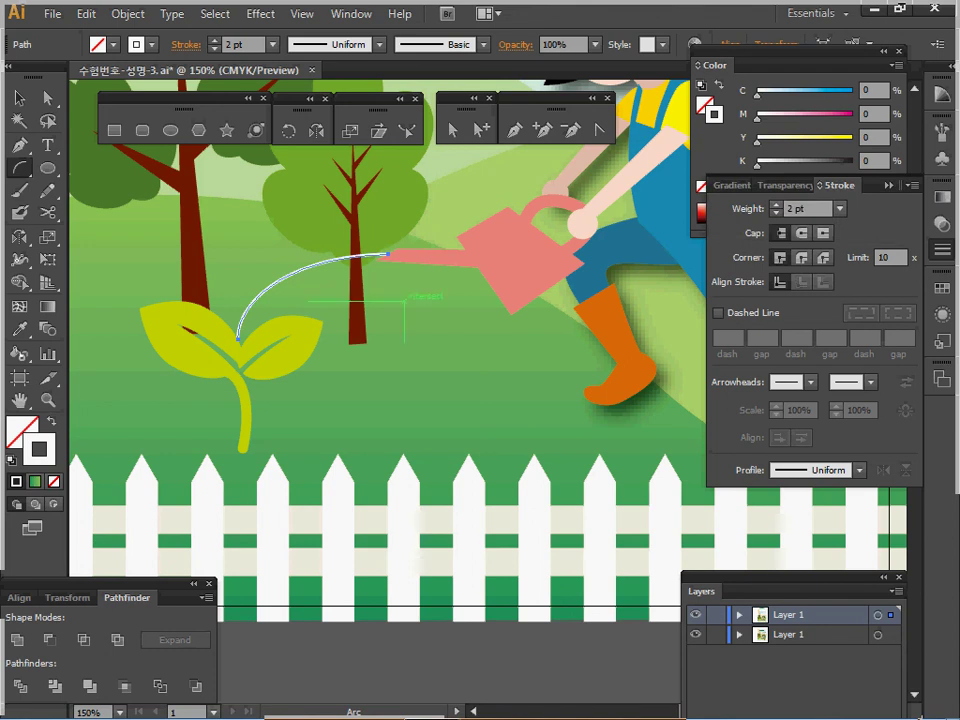
Draw two more white water arcs falling steeply from the spout, and give the middle one a 3 pt stroke.
drag(387, 257, 269, 396)
key(ctrl+z)
drag(400, 255, 292, 420)
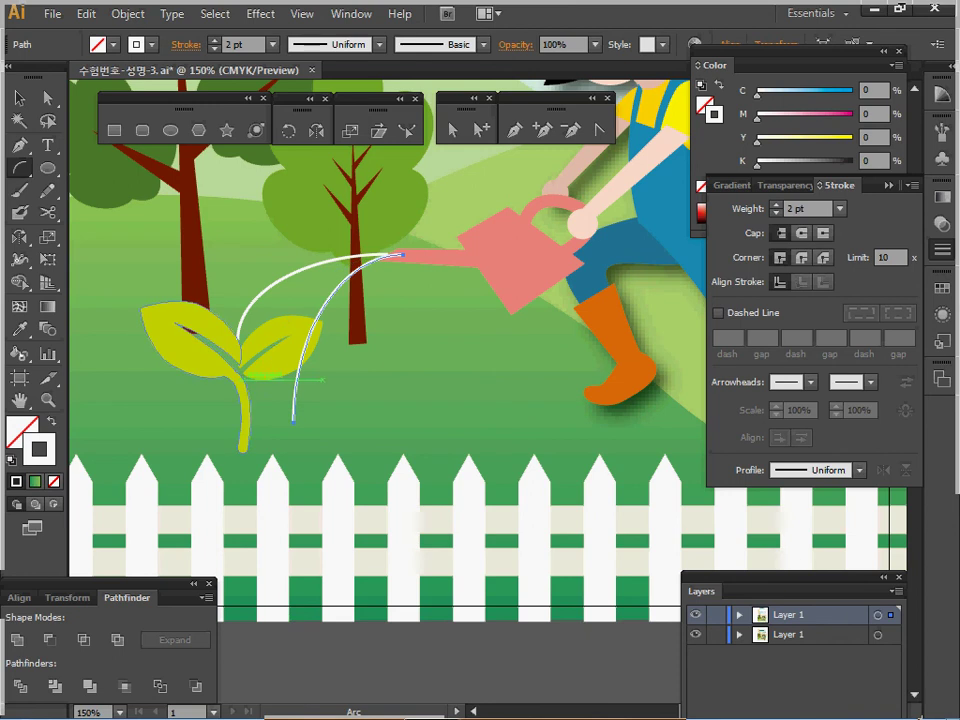
drag(257, 400, 398, 255)
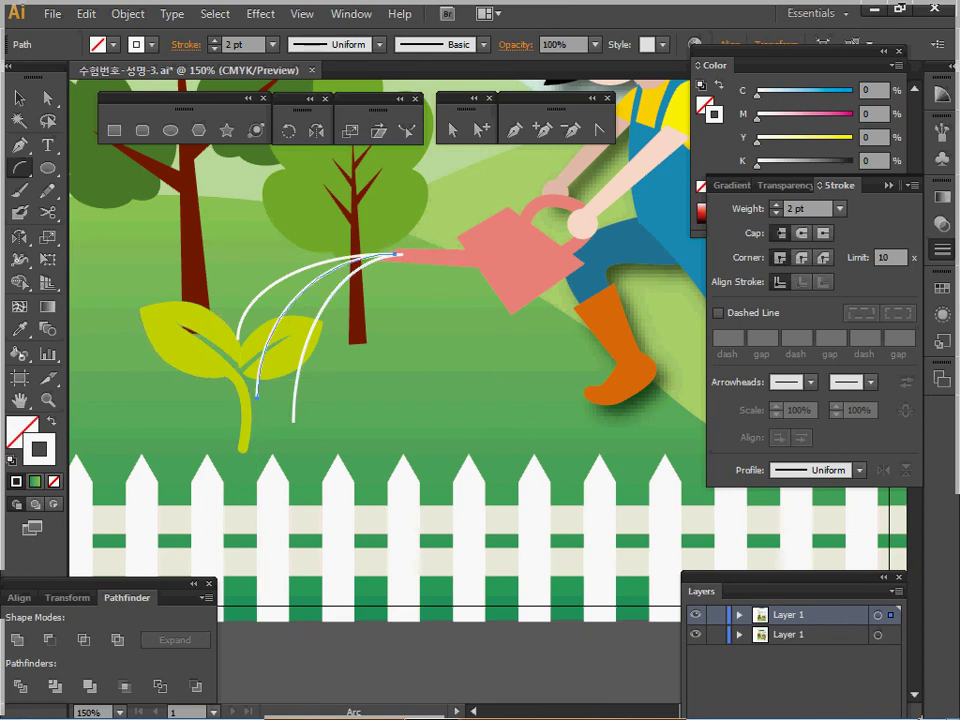
click(214, 41)
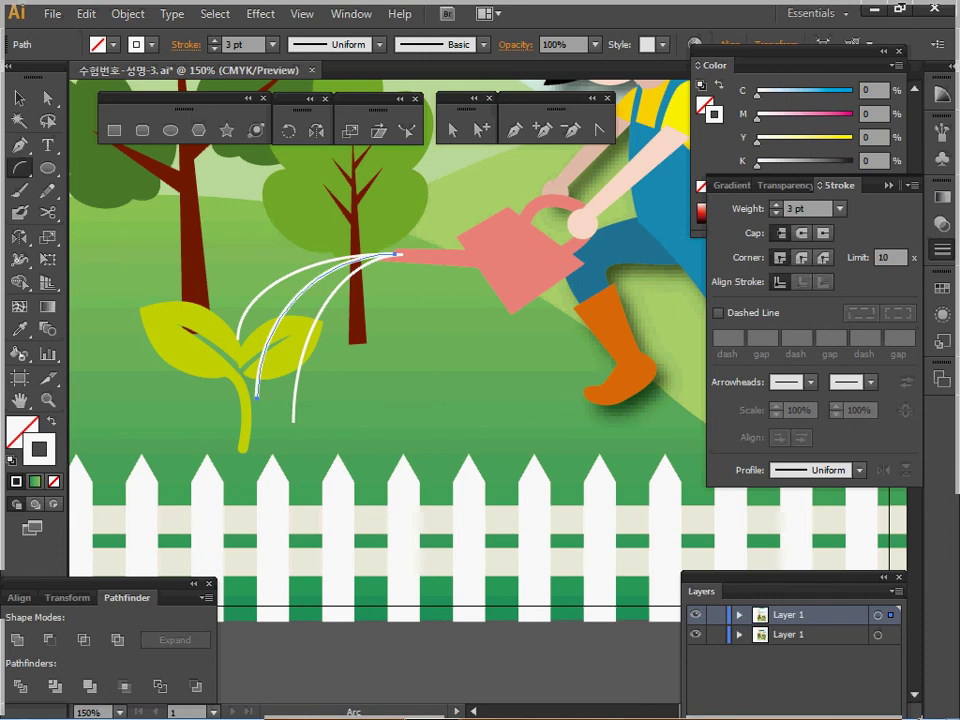
Bring the watering can and the hand and arm holding it to the front, and save the file.
key(ctrl)
ctrl+click(530, 250)
ctrl+shift+click(586, 221)
right_click(547, 232)
mouse_move(600, 390)
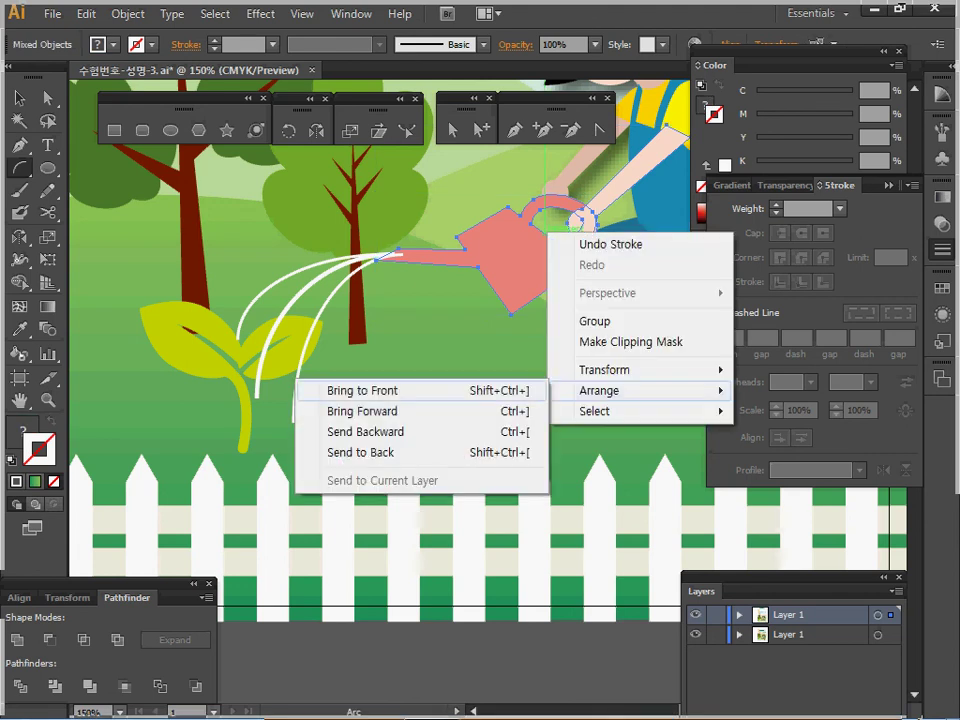
click(480, 390)
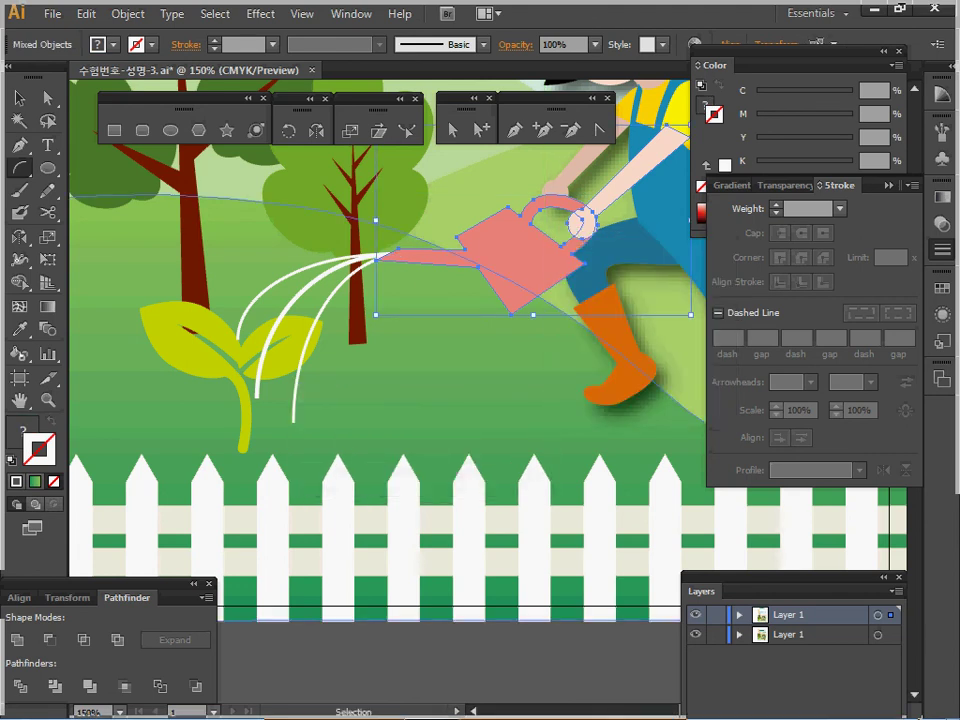
key(ctrl+shift+a)
key(ctrl+s)
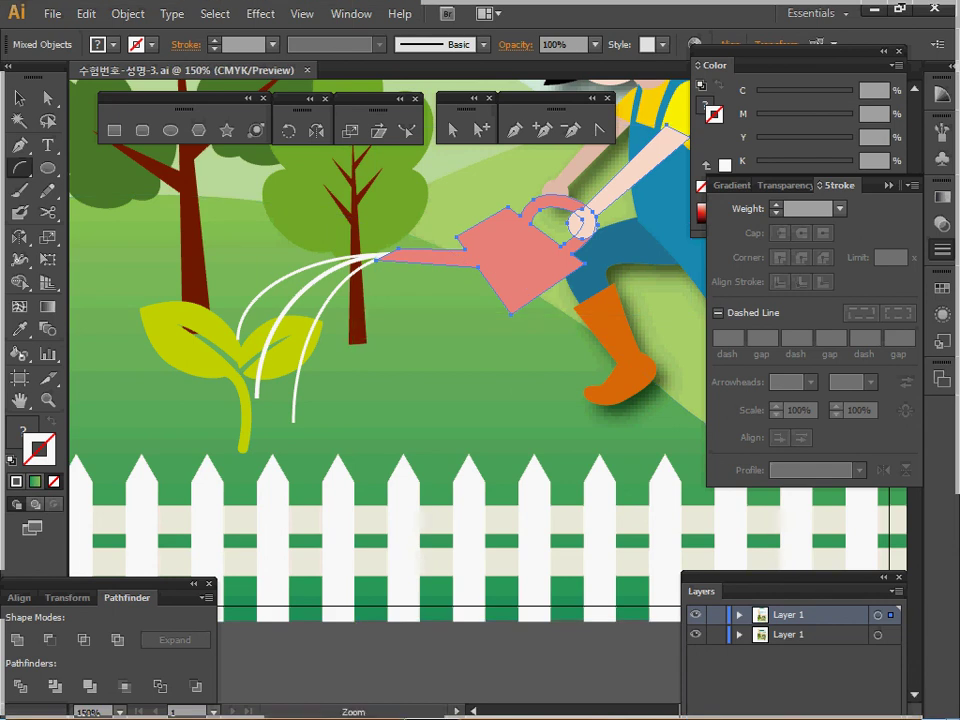
Move the URBAN PARK title from above the artboard onto the sky near the poster's upper edge.
ctrl+alt+click(379, 333)
ctrl+alt+click(379, 333)
ctrl+alt+click(454, 276)
ctrl+alt+click(454, 276)
drag(454, 276, 236, 381)
ctrl+click(381, 365)
ctrl+click(439, 430)
ctrl+click(439, 430)
drag(439, 430, 242, 364)
ctrl+click(420, 196)
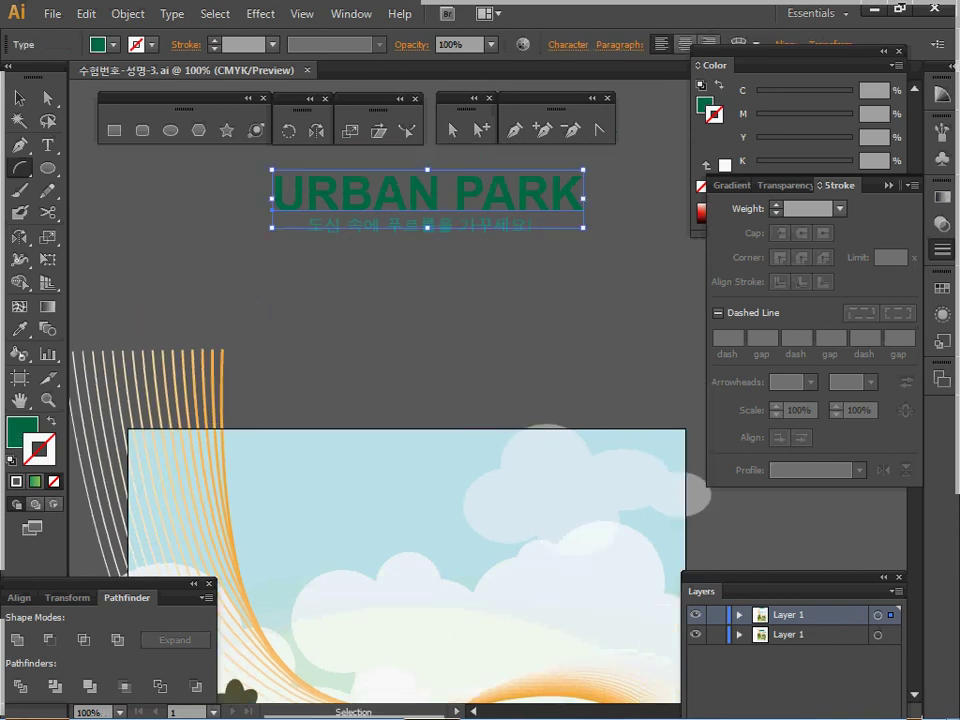
drag(427, 192, 365, 386)
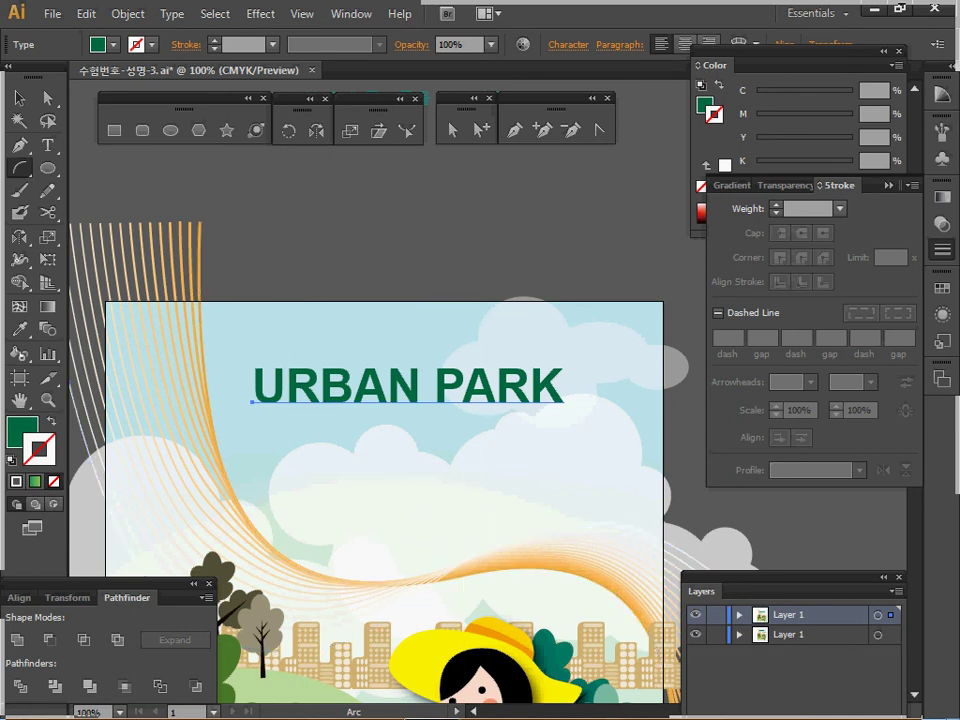
Apply an envelope warp to the URBAN PARK title with the Arc Upper style, horizontal, and a 15% bend.
click(128, 13)
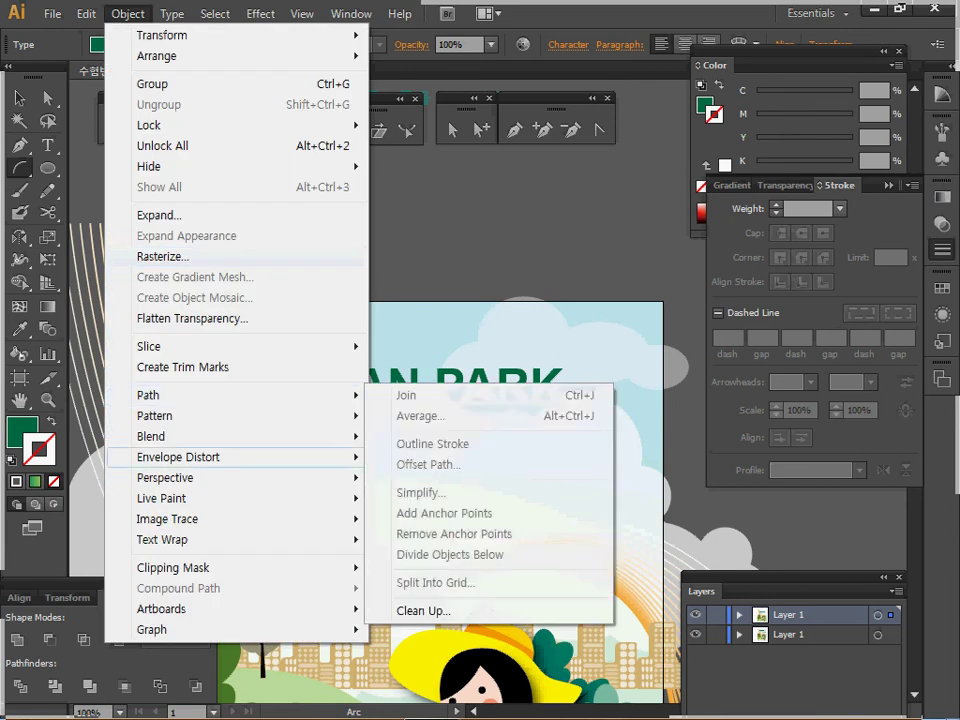
mouse_move(180, 457)
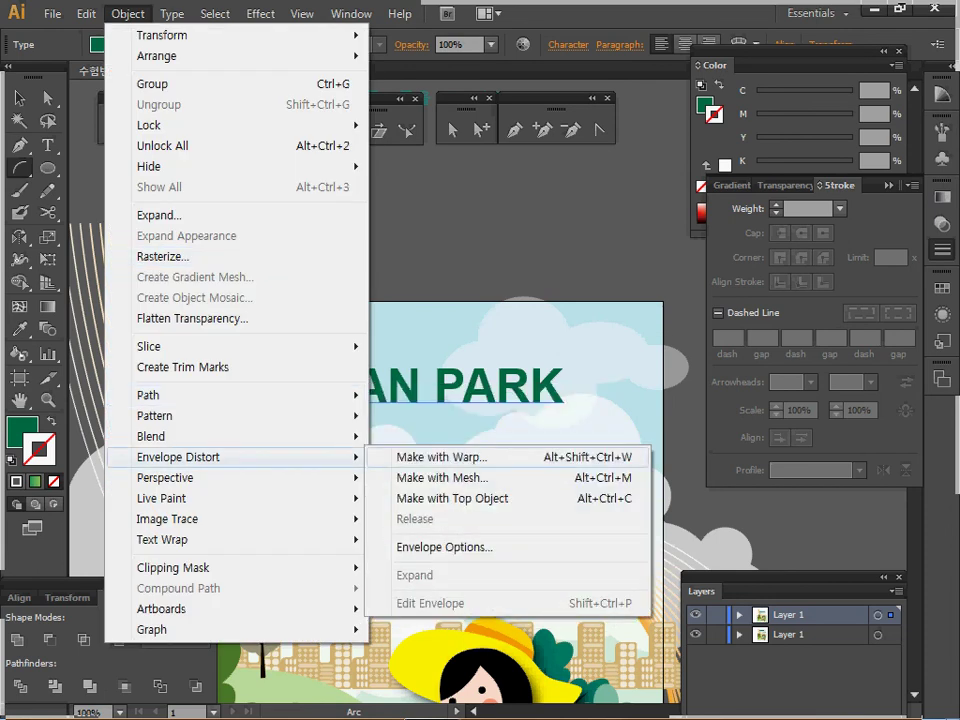
click(440, 457)
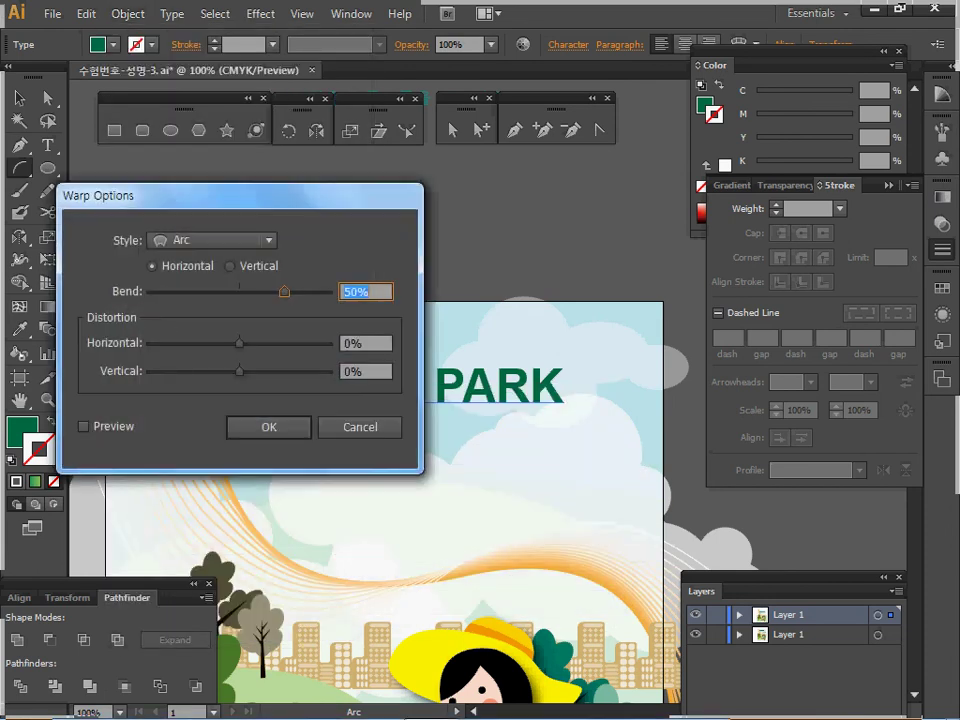
click(84, 426)
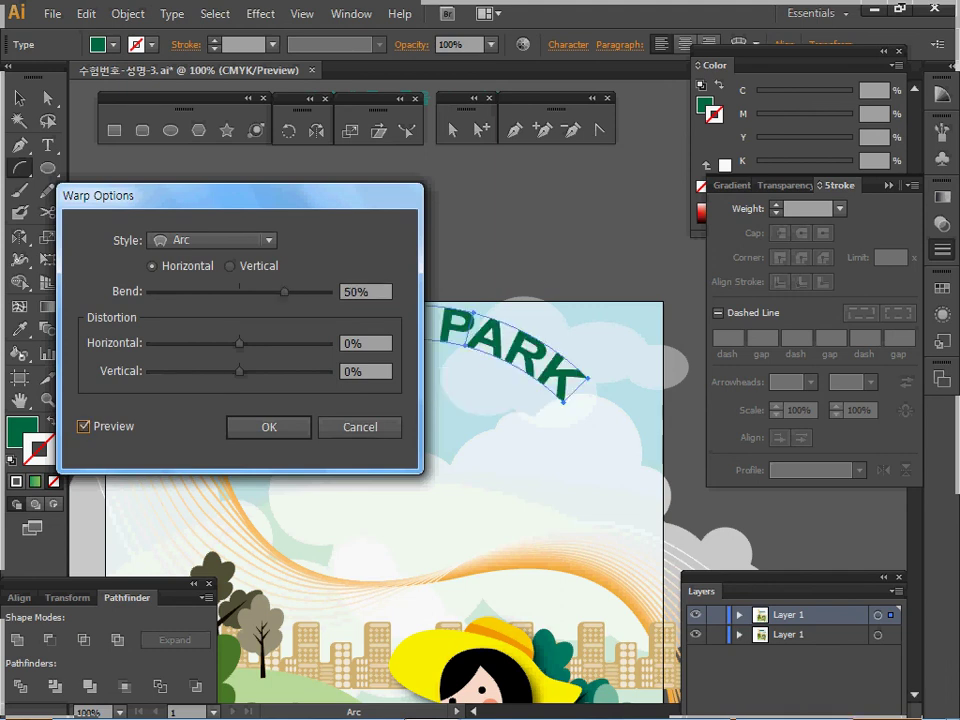
click(212, 240)
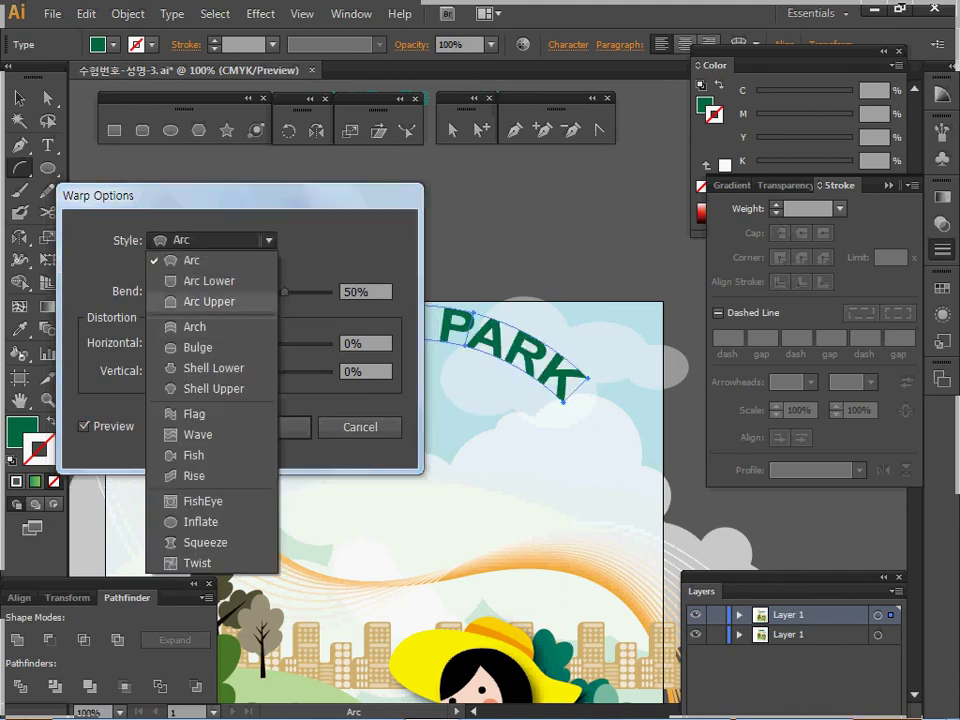
click(209, 301)
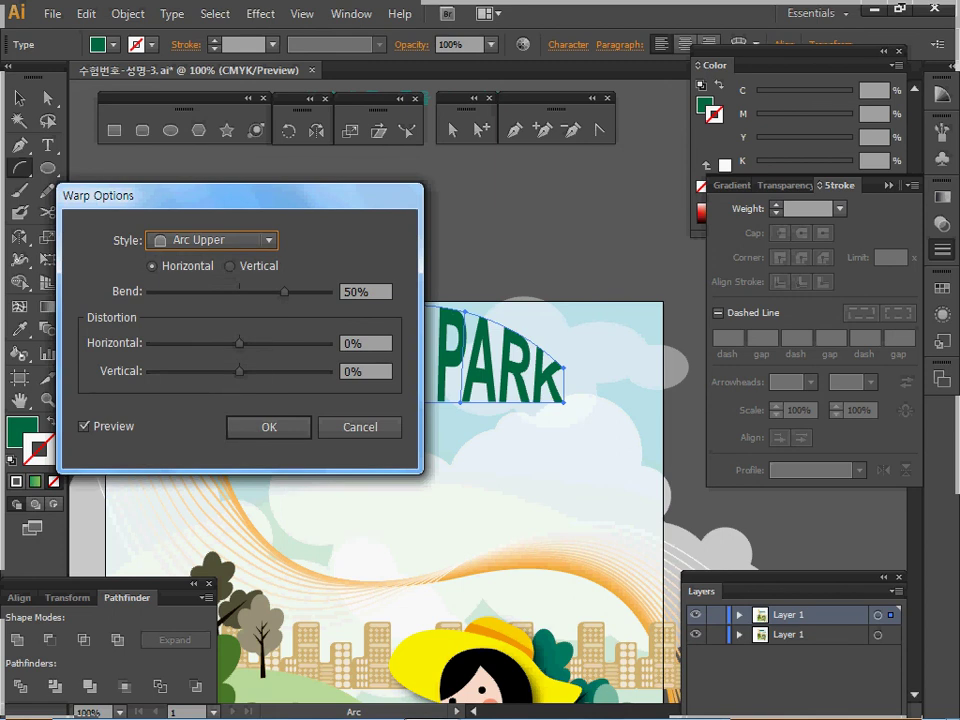
click(284, 292)
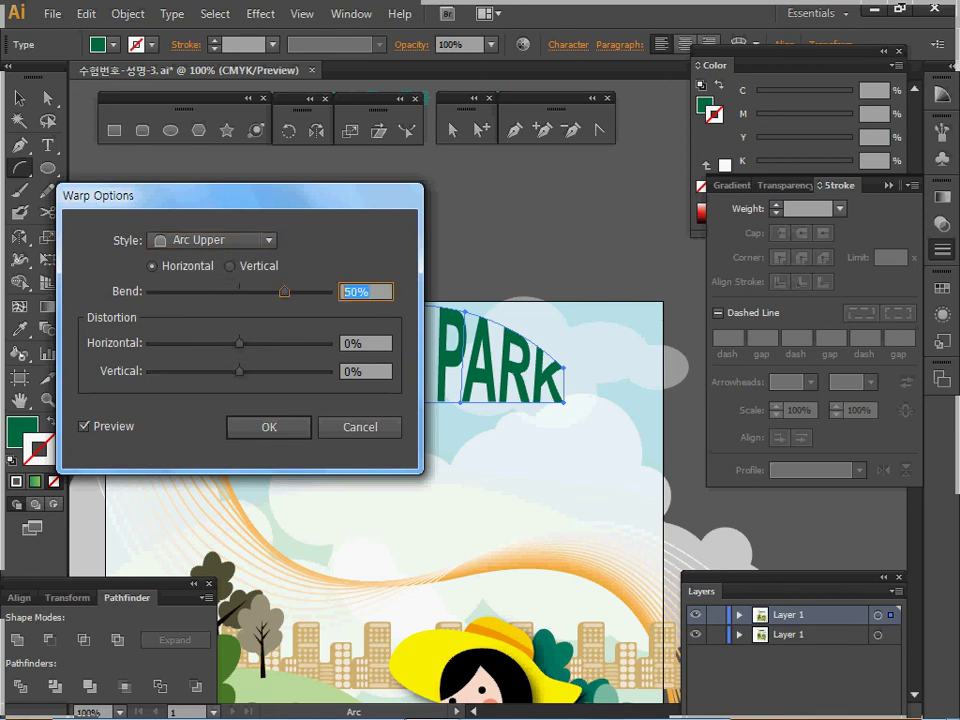
text(15)
click(84, 427)
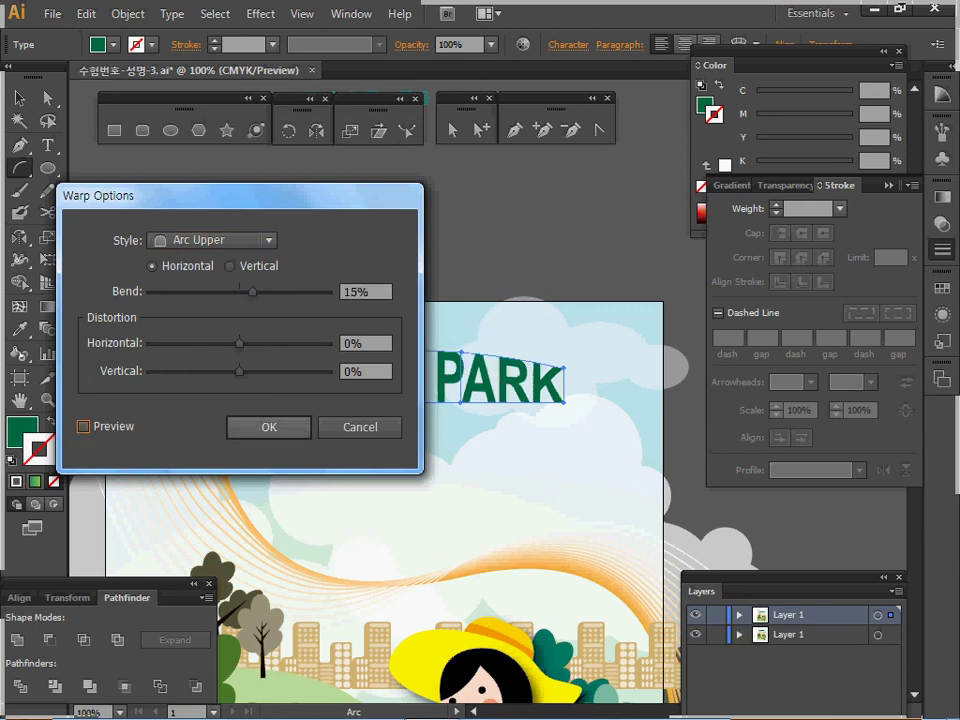
key(Return)
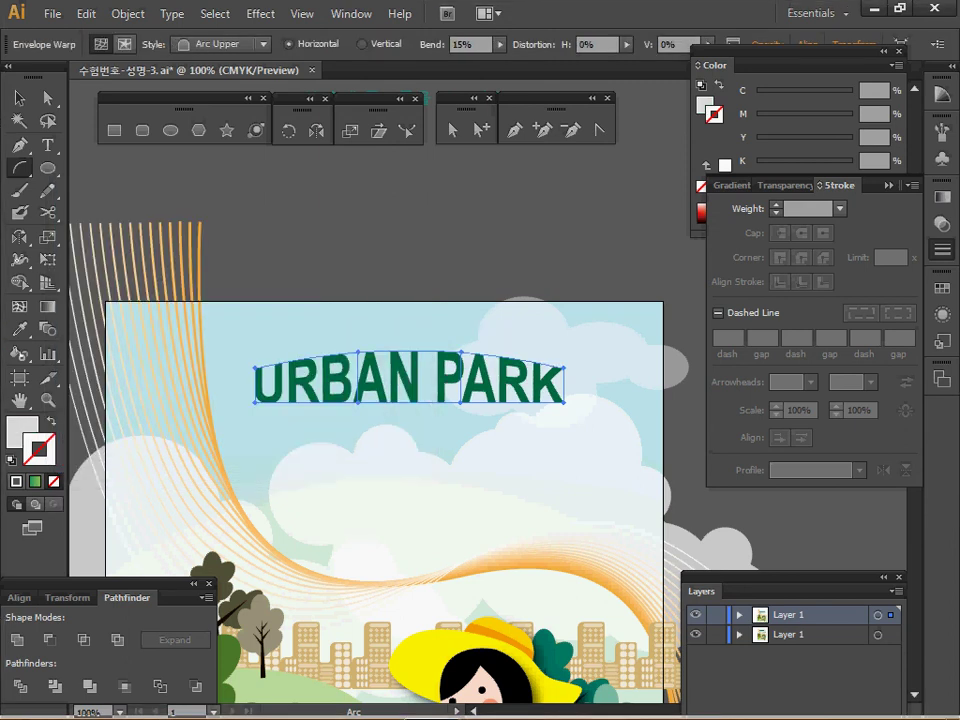
Move the Korean tagline directly beneath the URBAN PARK title, select both texts, and open the alignment options.
key(ctrl+semicolon)
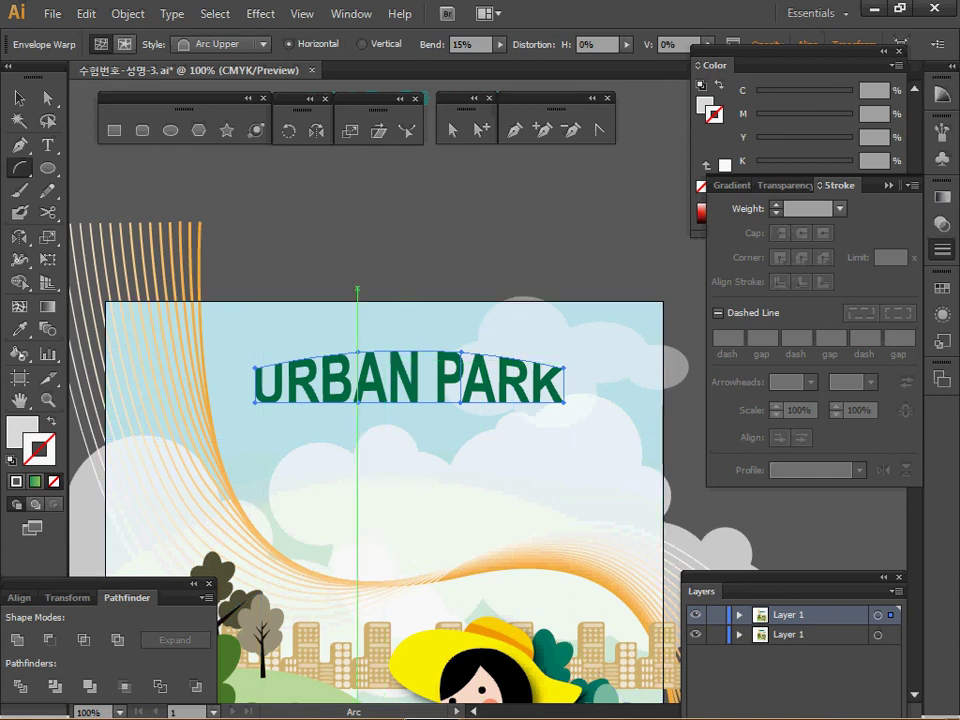
ctrl+click(410, 240)
drag(410, 240, 384, 333)
drag(370, 190, 443, 323)
shift+click(440, 278)
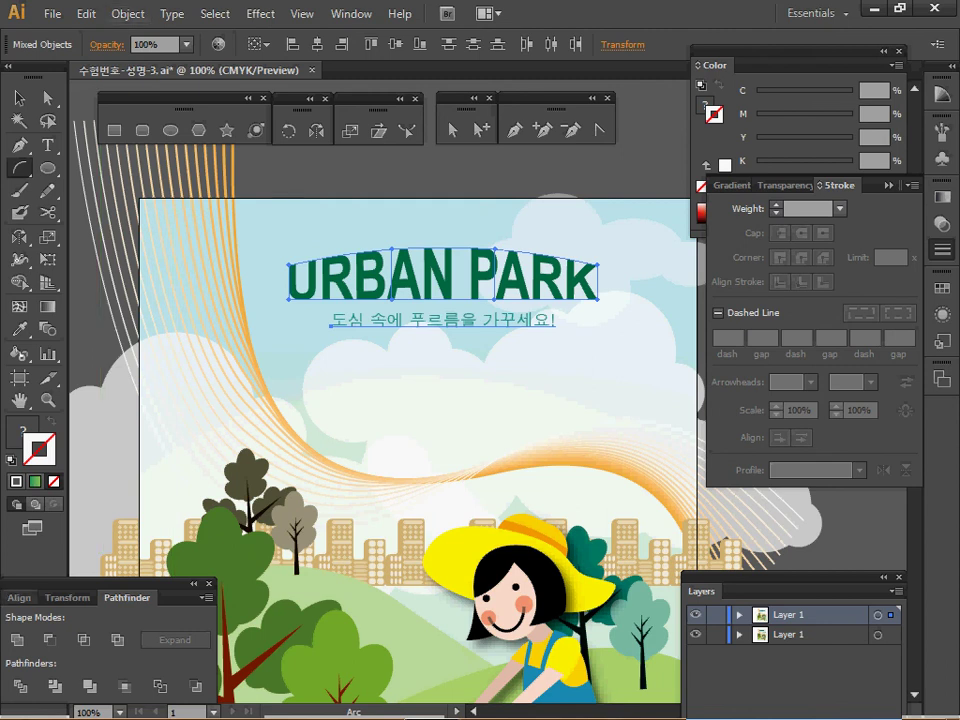
key(shift+F7)
text(LIFE WITH NATURE)
key(ctrl+z)
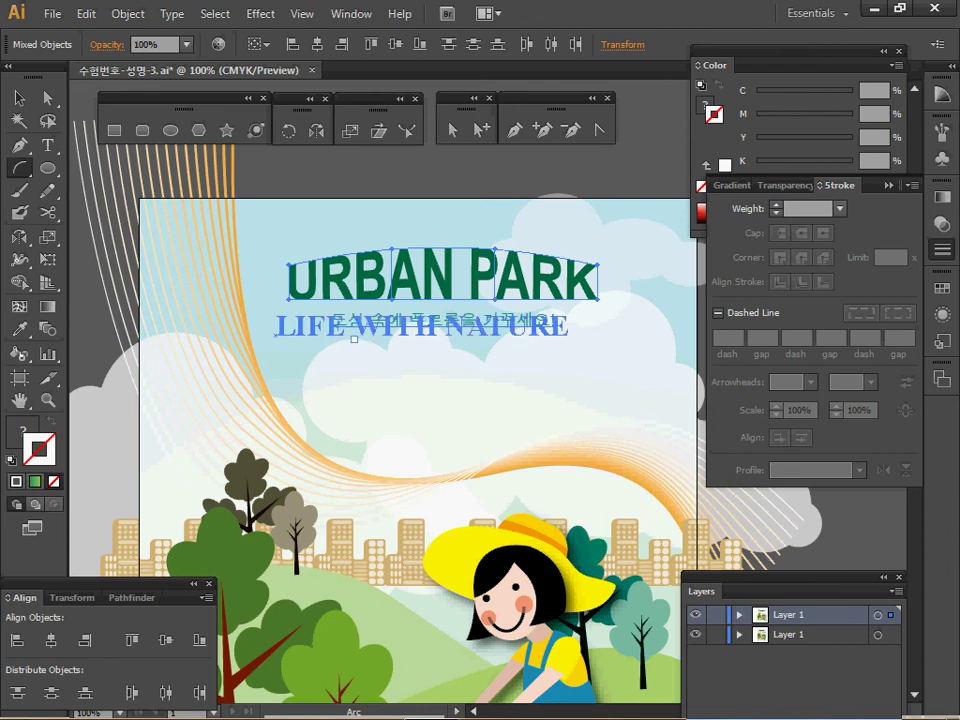
key(ctrl+semicolon)
key(ctrl+semicolon)
Move the Korean tagline down to just above the orange wave near the poster's right edge, and deselect it.
key(ctrl+shift+a)
drag(414, 322, 545, 441)
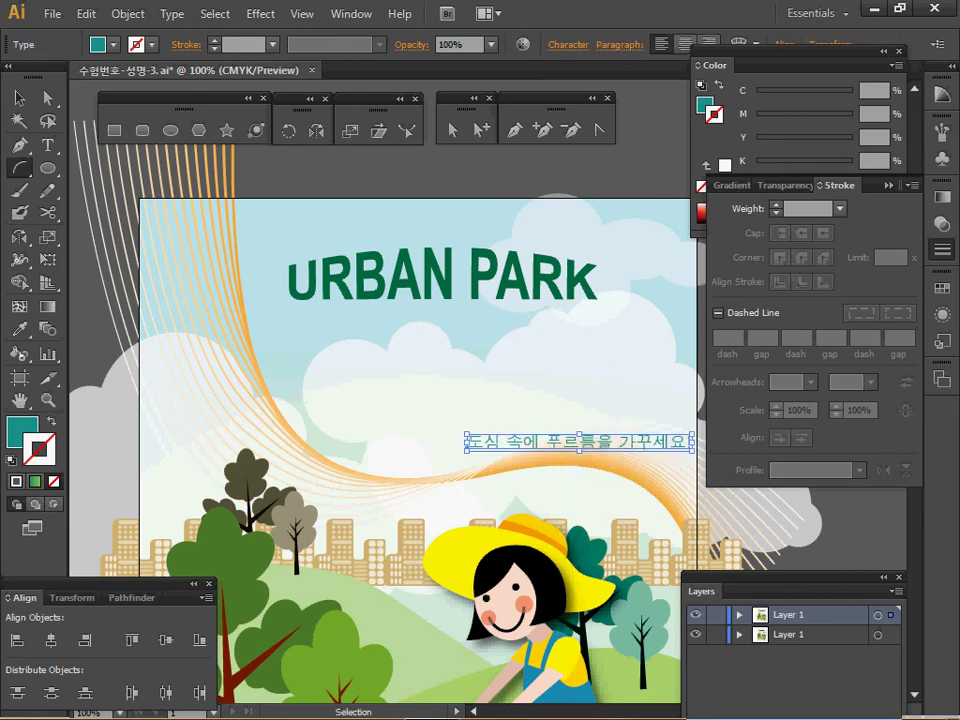
key(ctrl+shift+a)
Hide the upper layer and examine the LIFE WITH NATURE text inside the lower layer's clipping group.
key(ctrl+y)
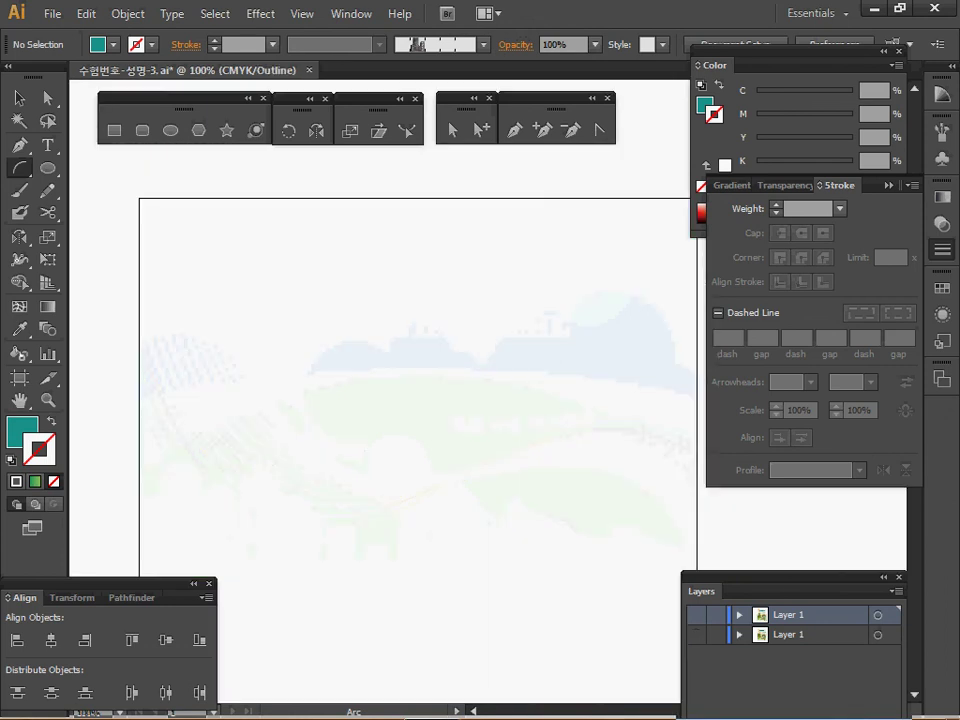
key(ctrl+y)
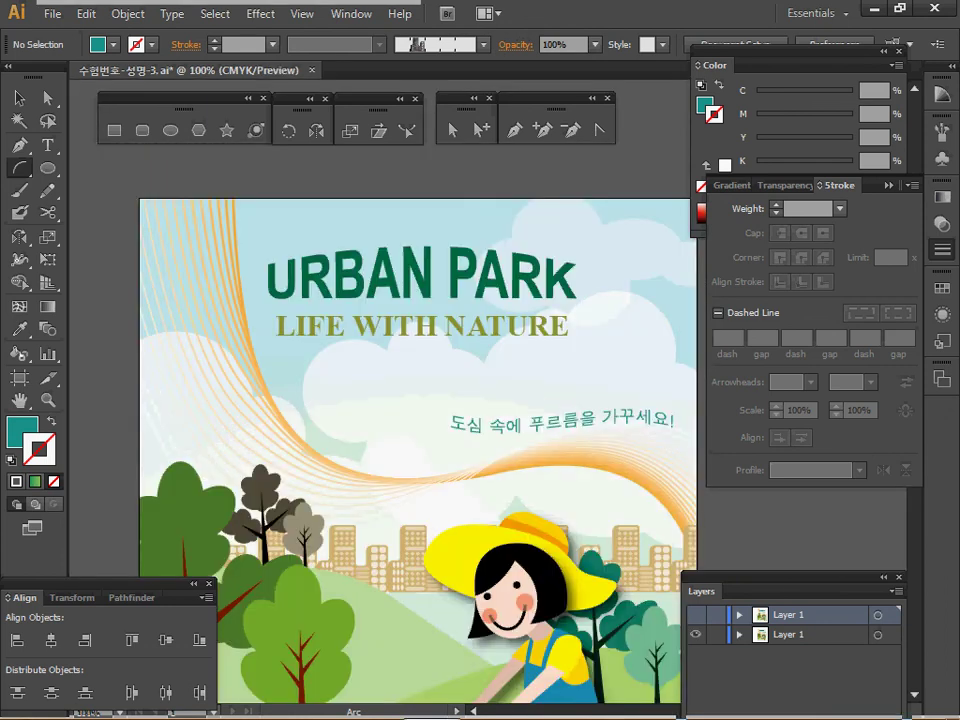
ctrl+click(500, 377)
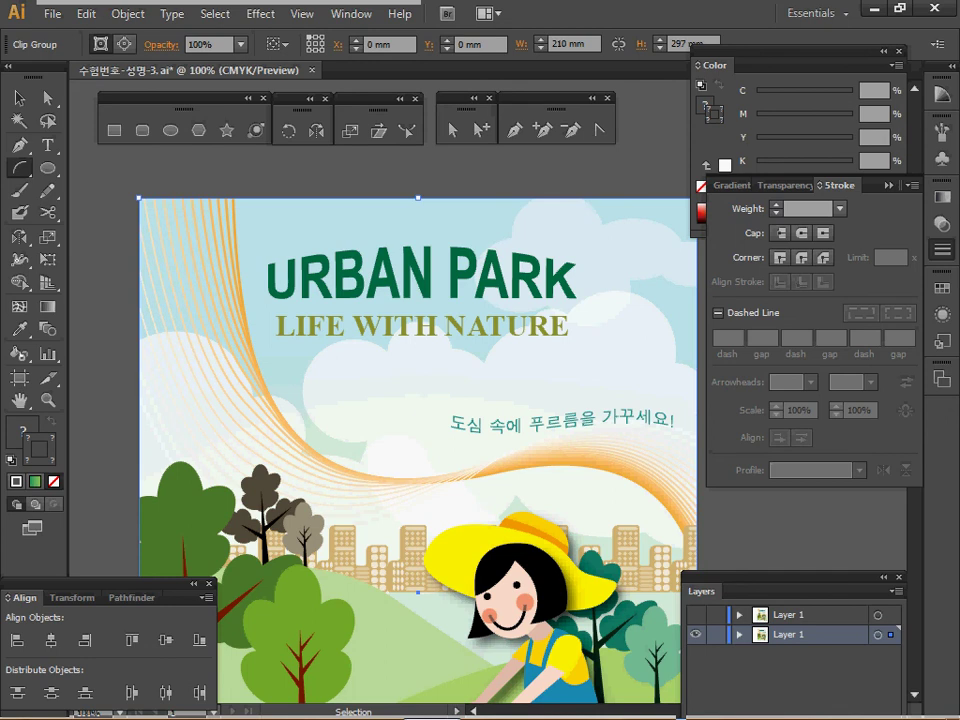
key(v)
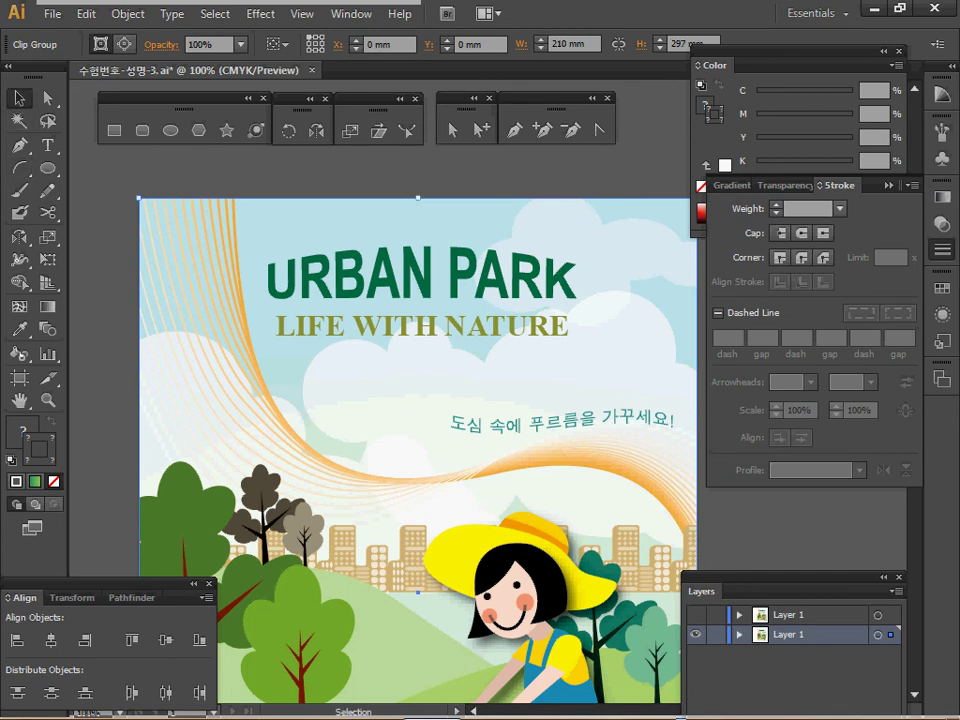
double_click(422, 326)
click(422, 326)
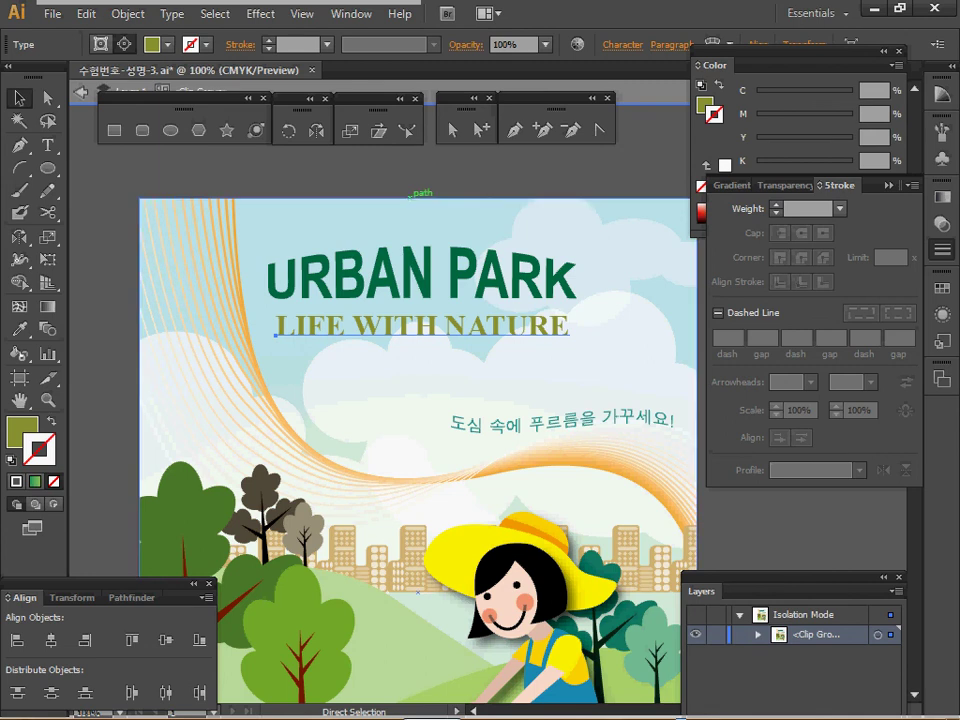
click(429, 169)
double_click(429, 169)
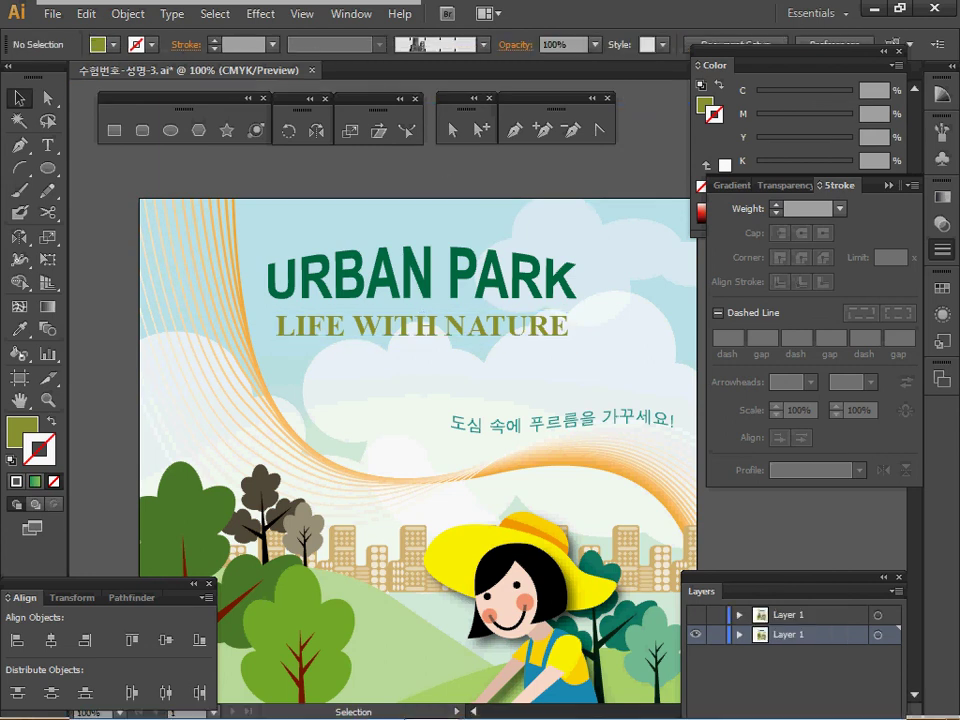
Hide the lower layer, show the upper layer again, and make it the active layer.
click(696, 634)
click(696, 615)
click(788, 615)
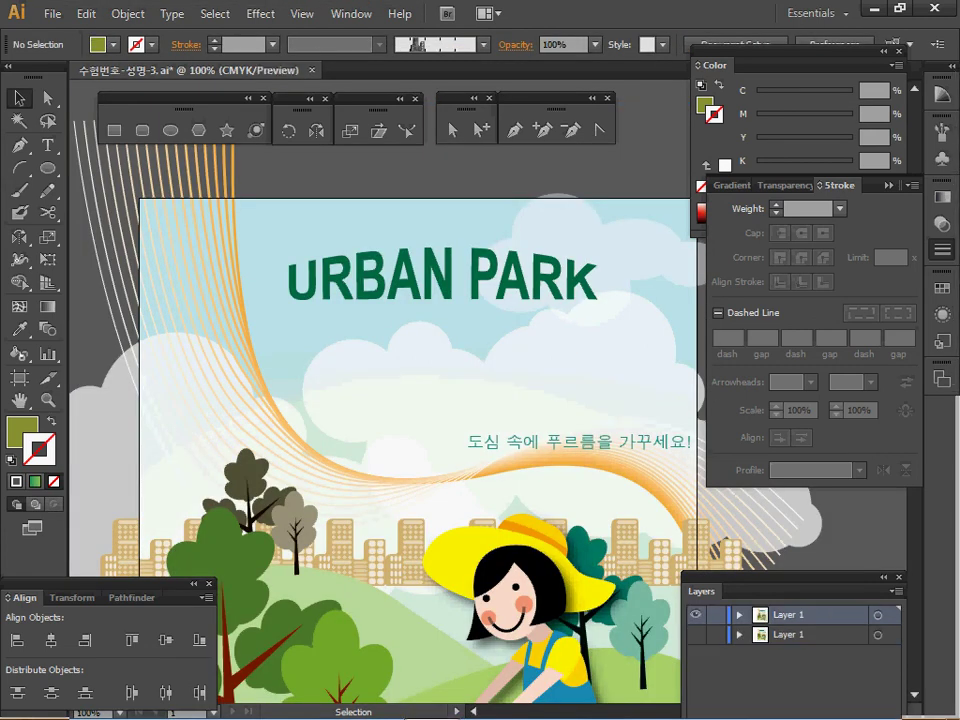
Bring the LIFE WITH NATURE text back beneath the URBAN PARK title, and center the two horizontally, shifting both slightly right.
key(ctrl+z)
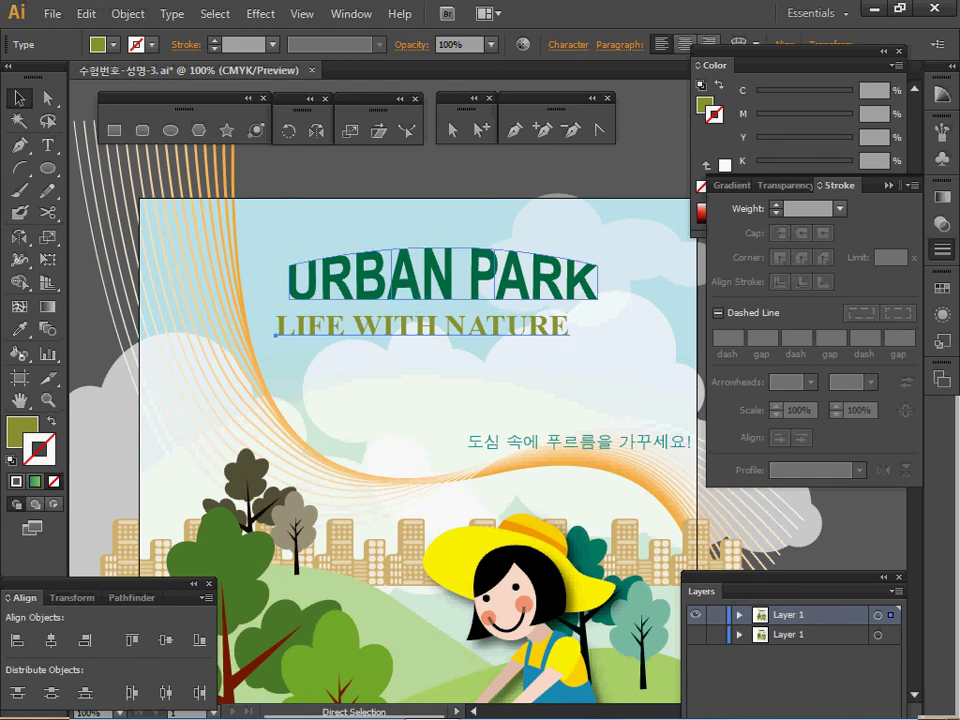
key(v)
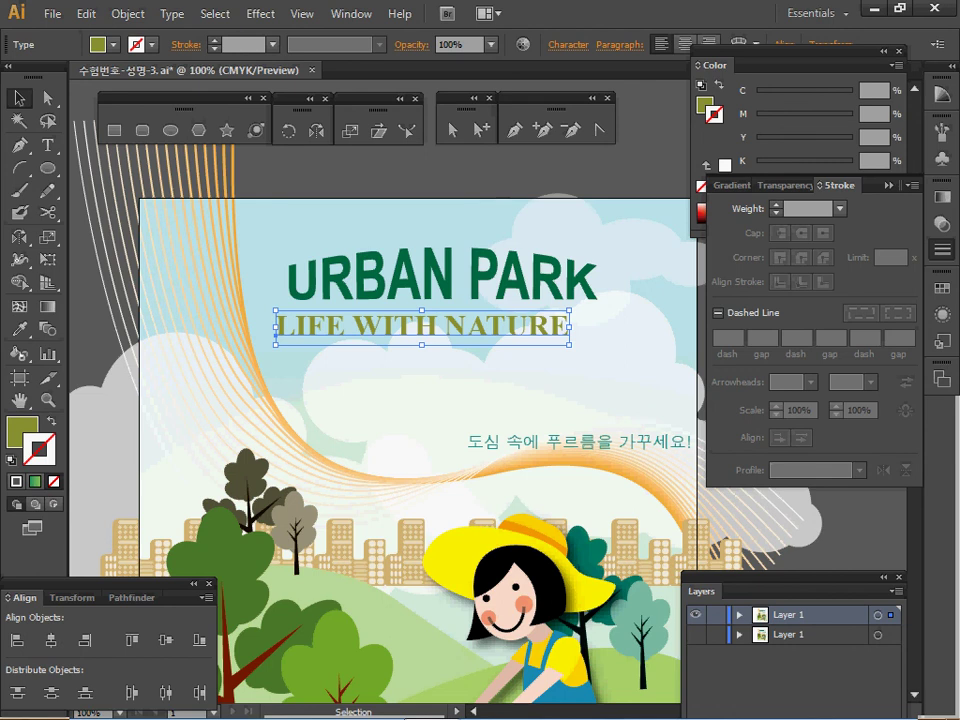
ctrl+shift+click(482, 290)
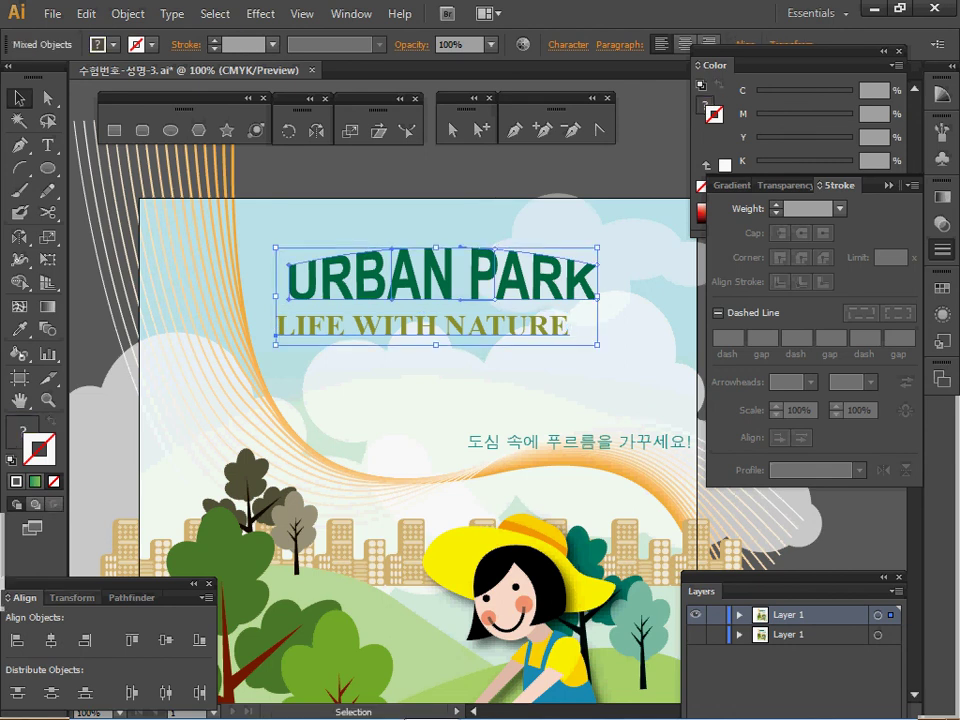
click(51, 640)
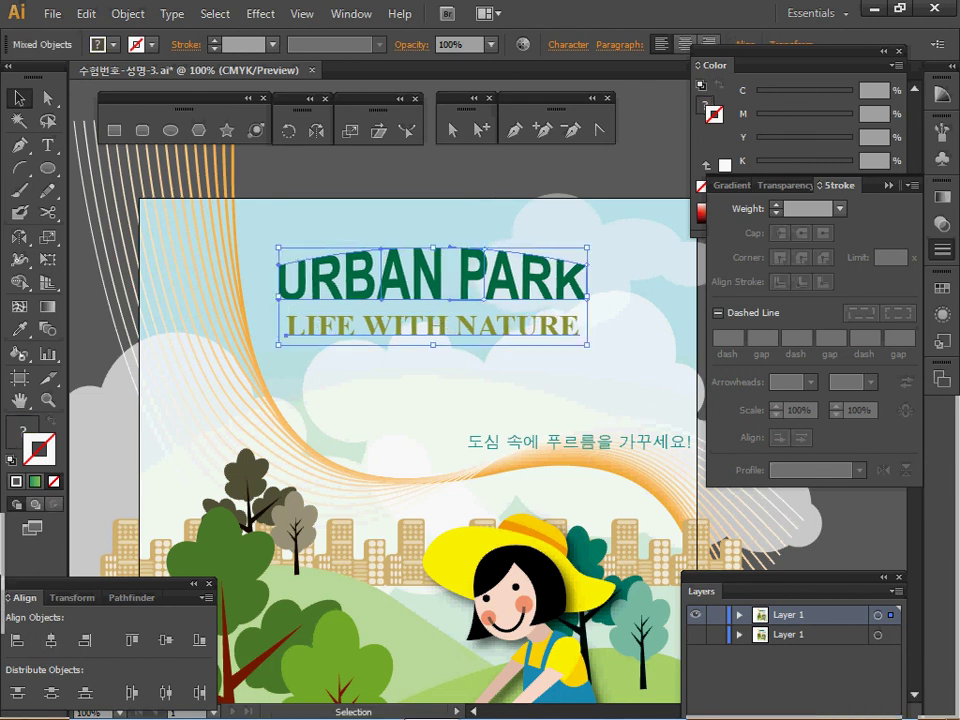
drag(419, 328, 425, 327)
click(308, 175)
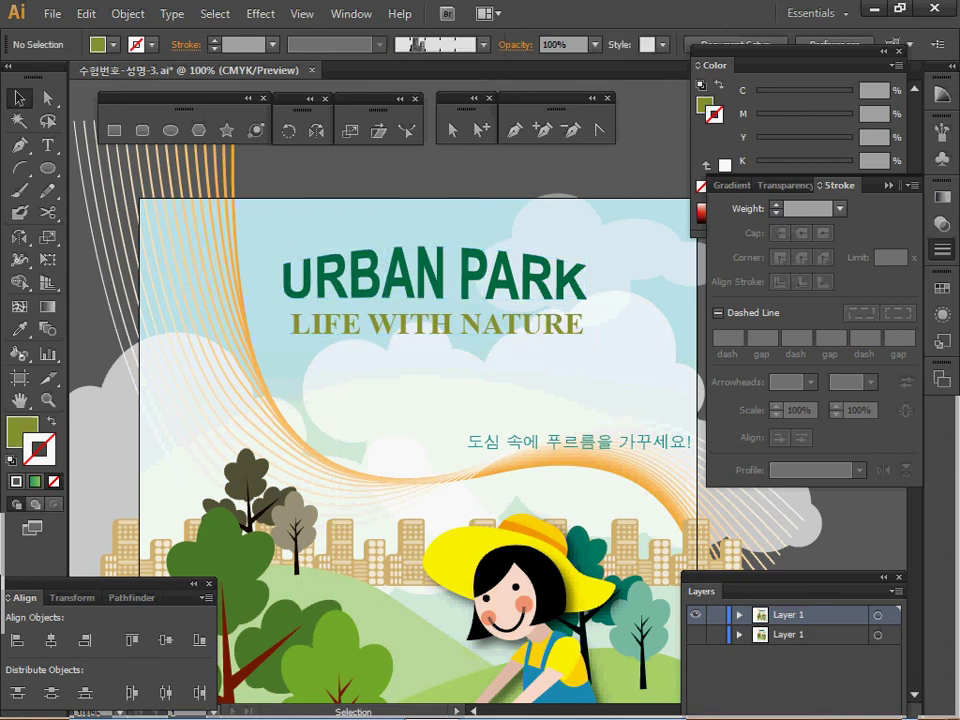
Move the Korean tagline slightly up and left above the orange wave, and start a previewed envelope warp in the Flag style.
click(560, 442)
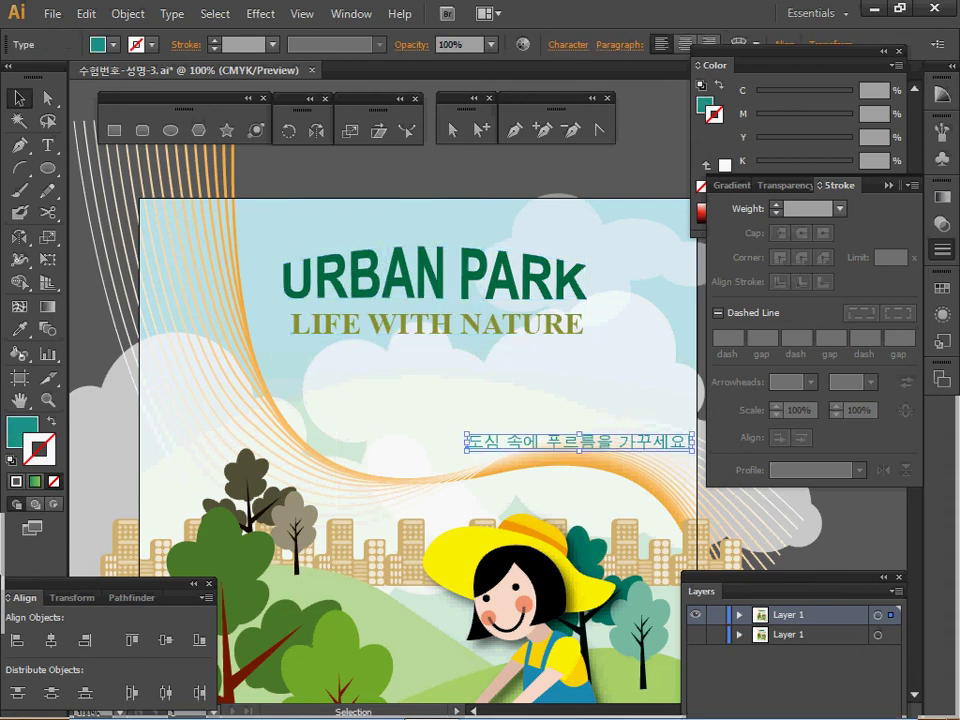
drag(490, 442, 472, 426)
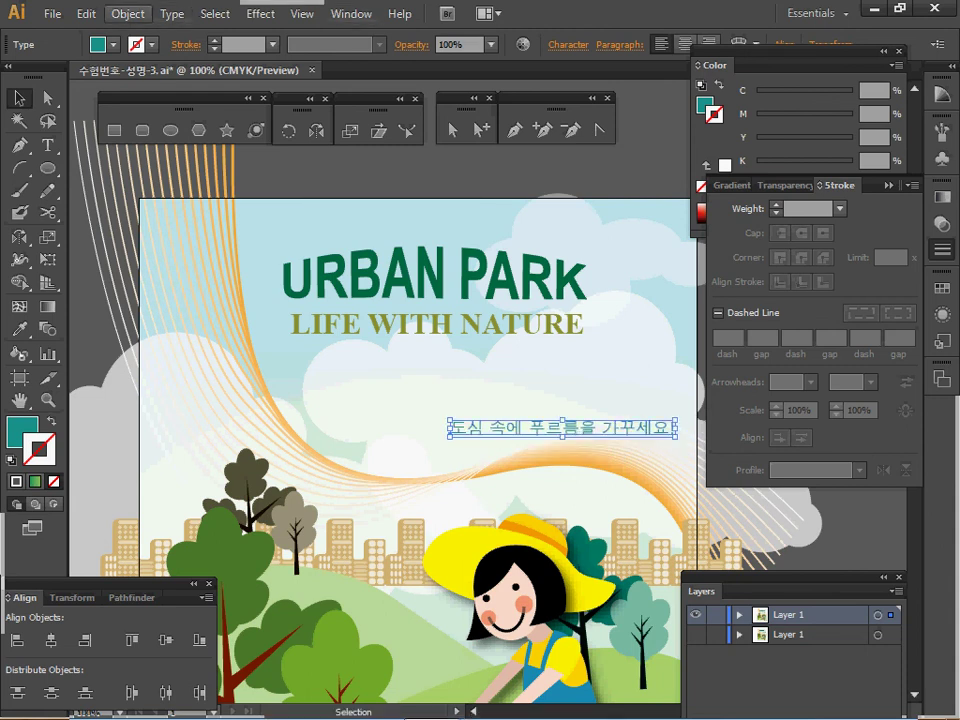
click(127, 14)
mouse_move(180, 457)
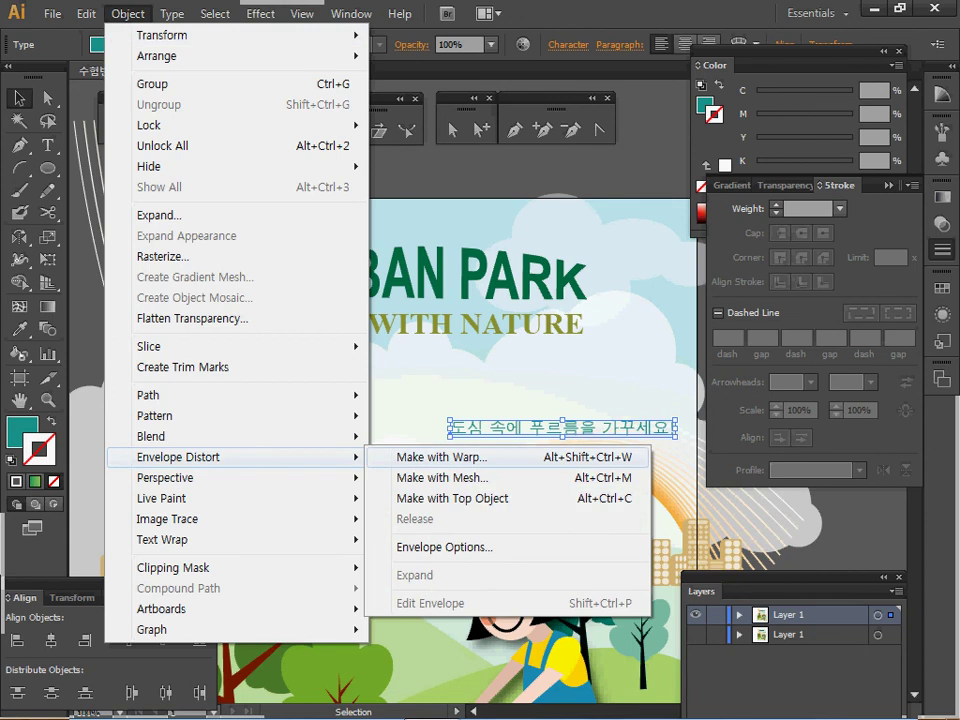
click(430, 457)
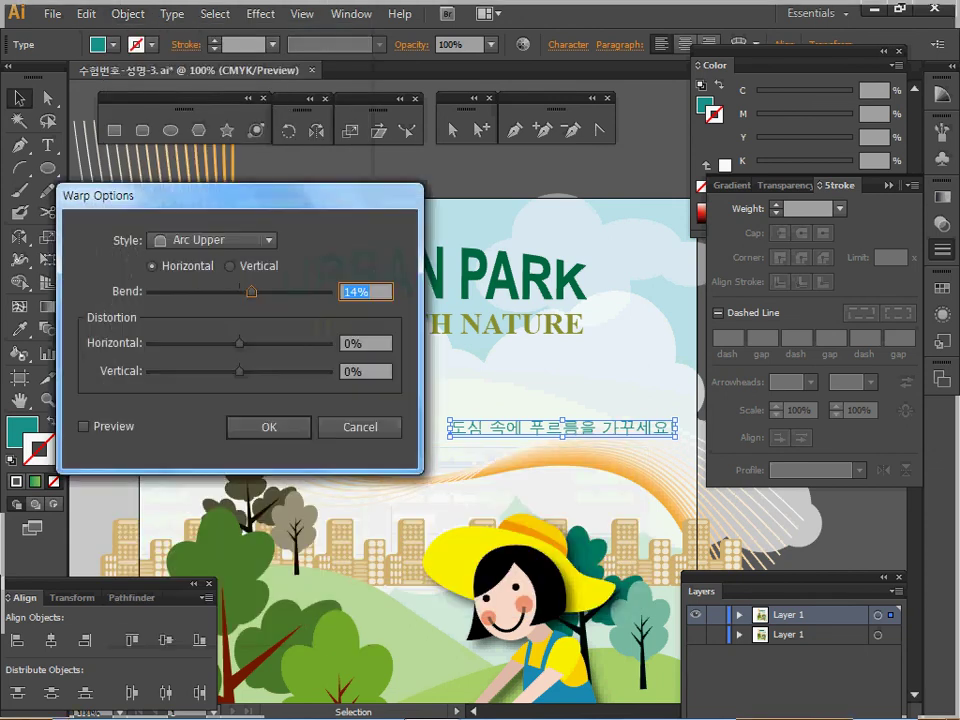
click(84, 426)
click(212, 240)
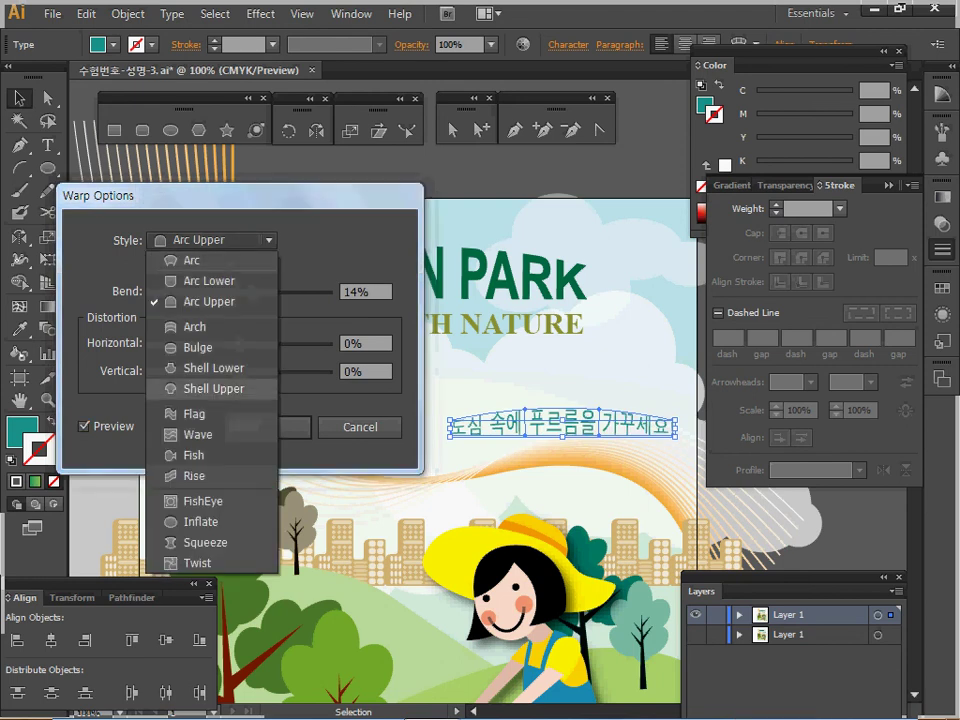
click(194, 413)
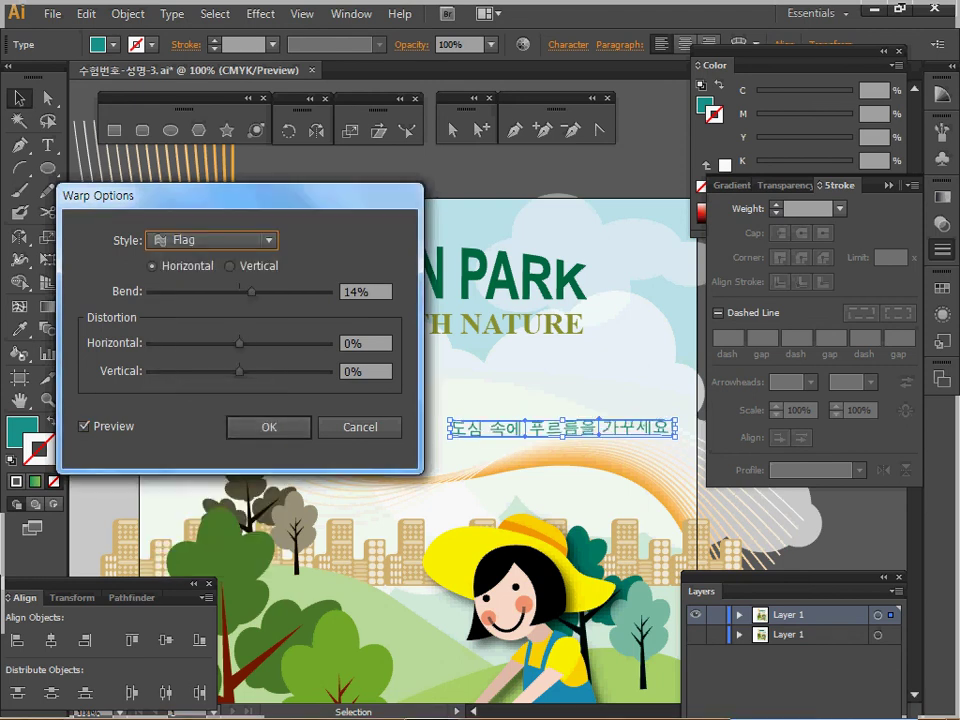
Set the tagline's horizontal warp bend to 60%, apply it, and nudge the warped tagline slightly right.
key(Tab)
text(60)
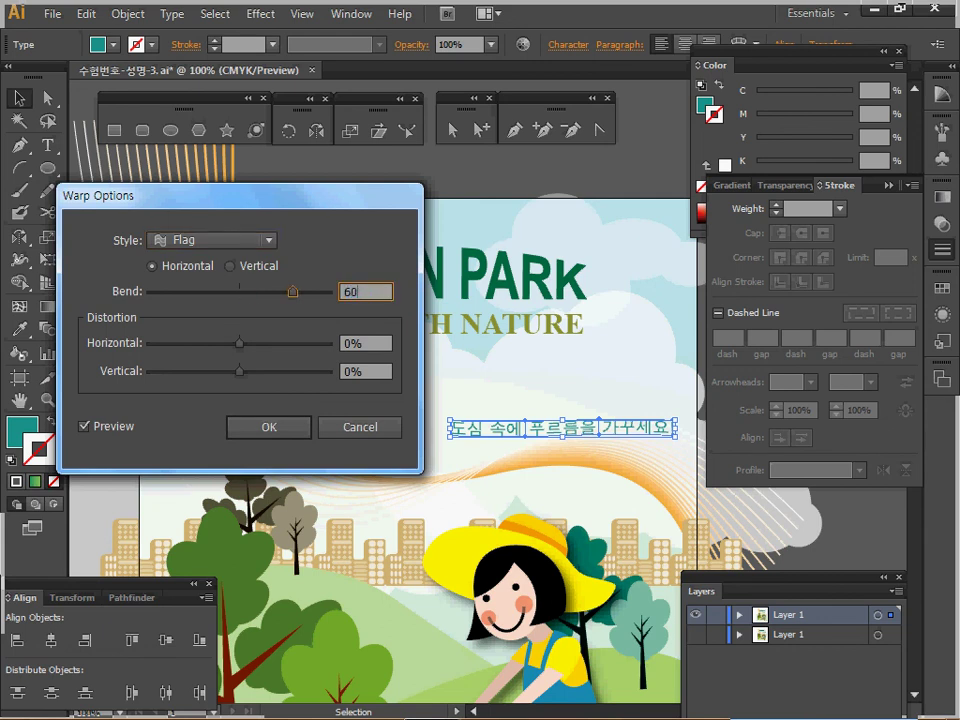
key(Tab)
key(space)
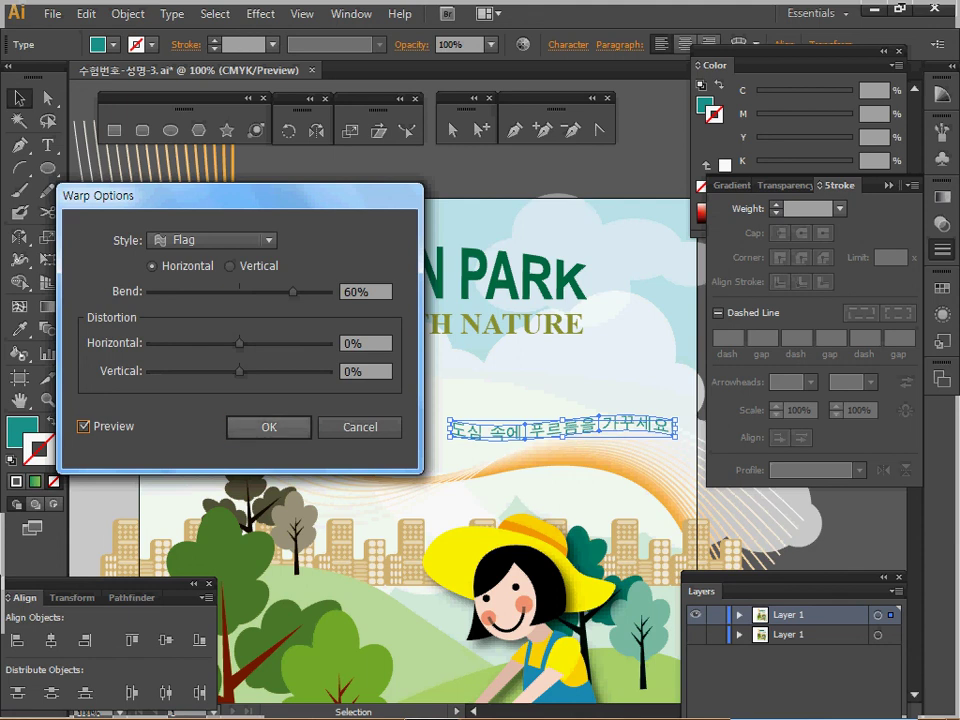
key(Tab)
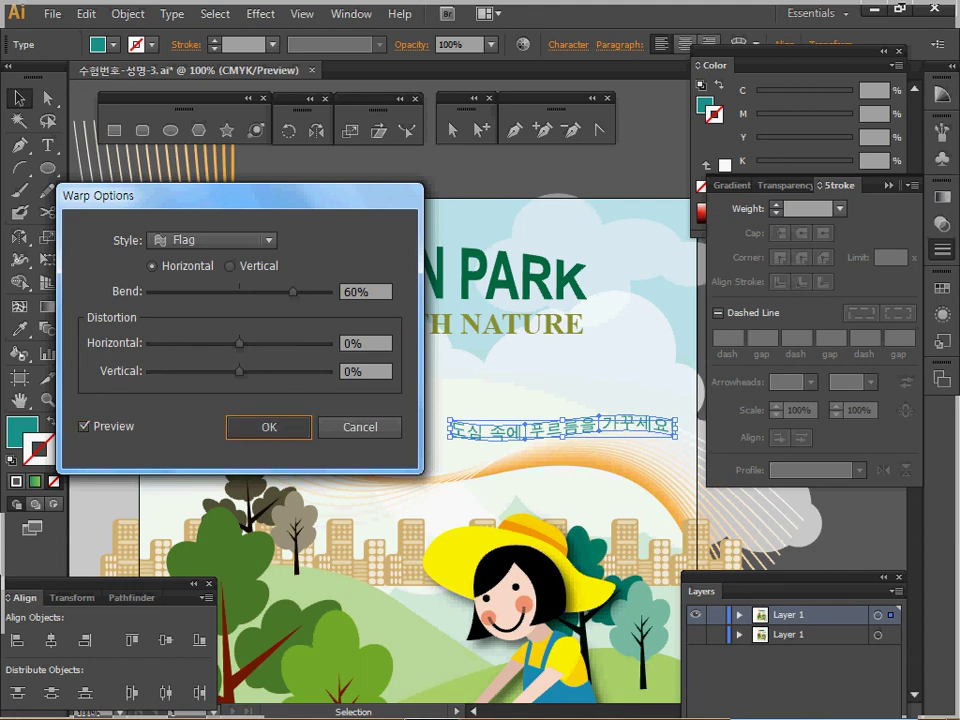
key(Return)
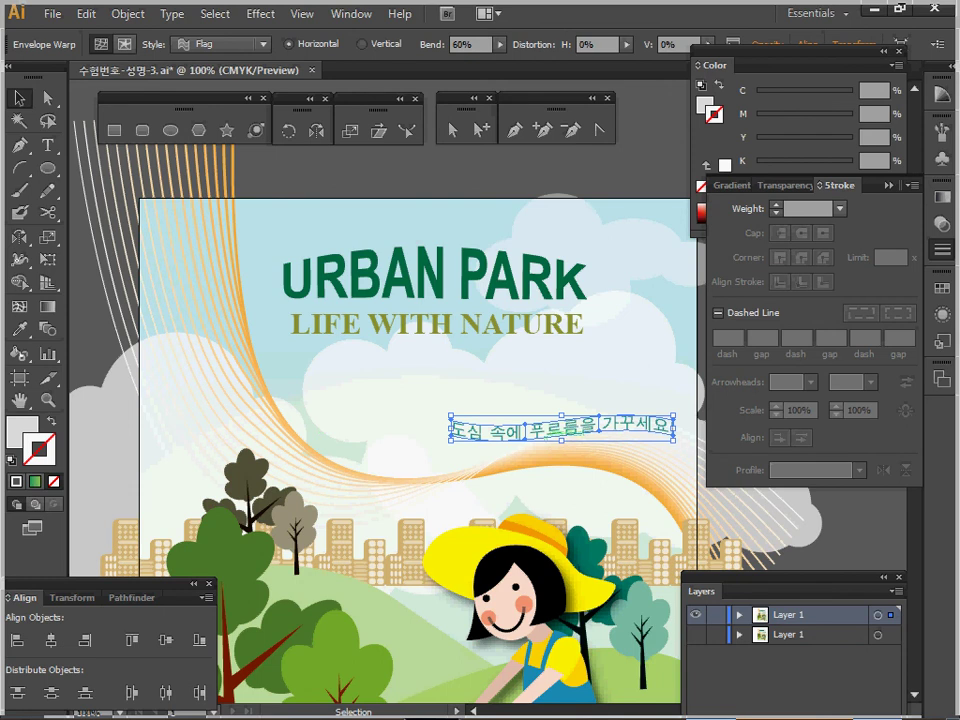
drag(547, 426, 551, 426)
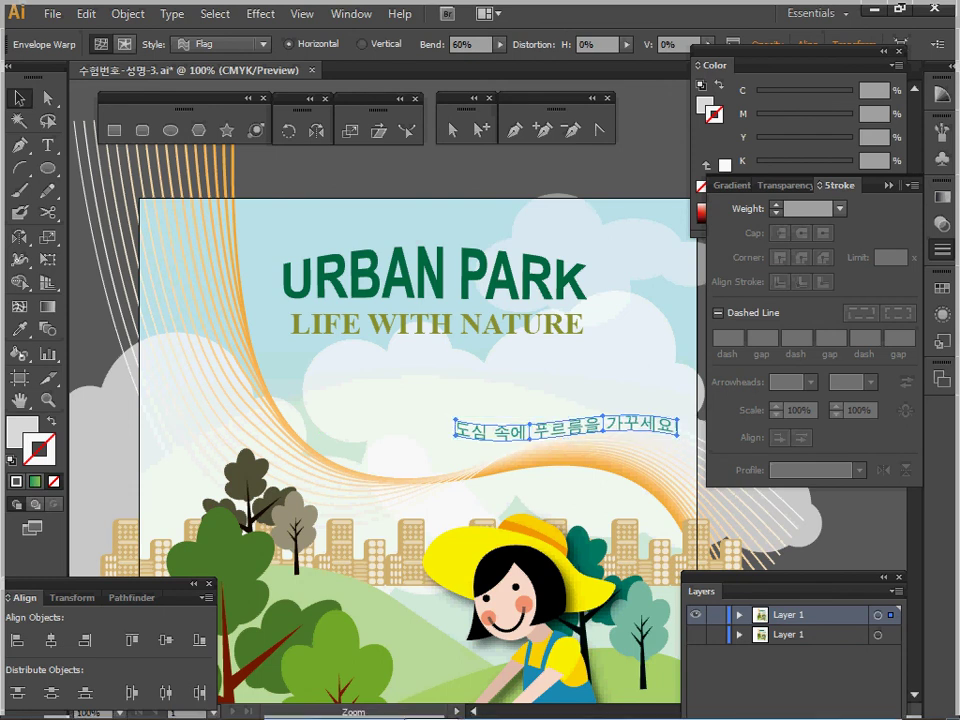
Draw a 210 × 297 mm rectangle from the artboard's upper-left corner so that it covers the whole poster page.
ctrl+alt+click(530, 428)
ctrl+alt+click(519, 467)
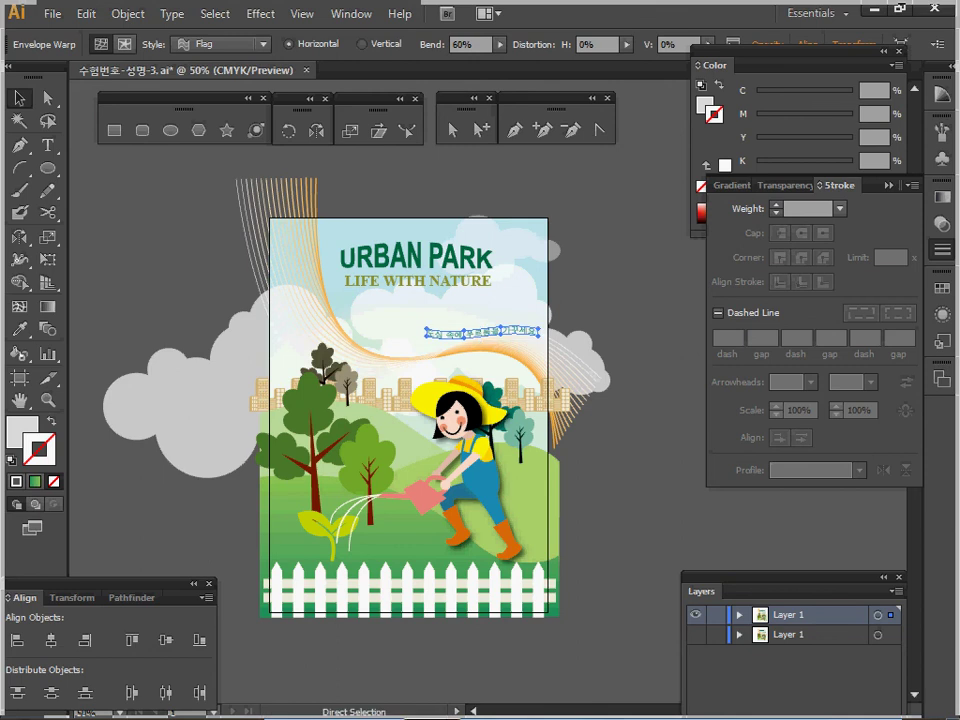
key(ctrl+a)
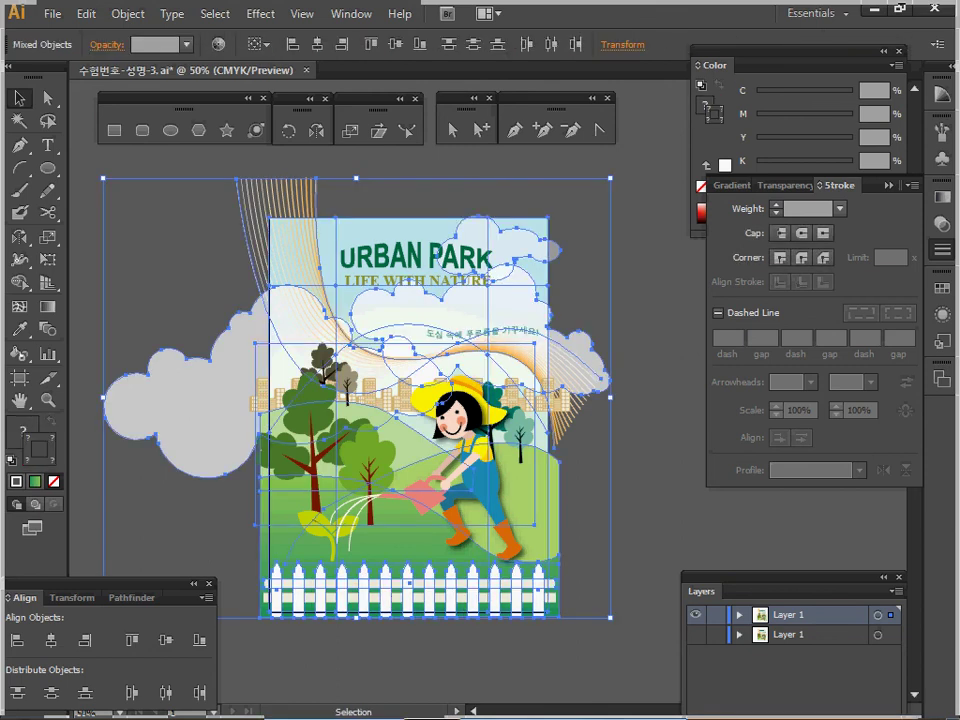
key(ctrl+shift+a)
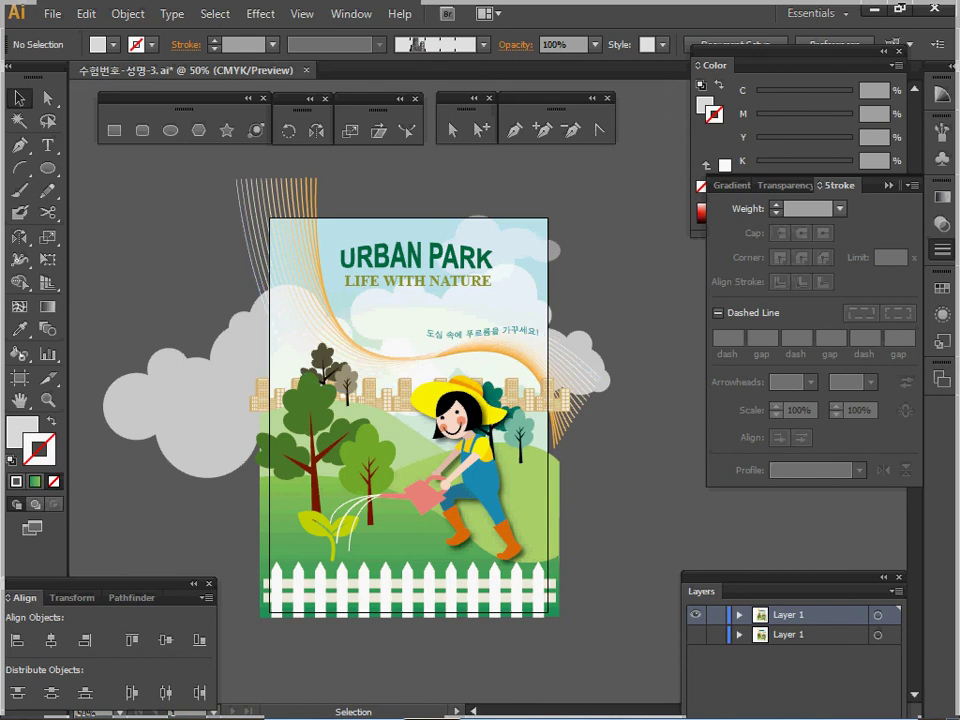
key(m)
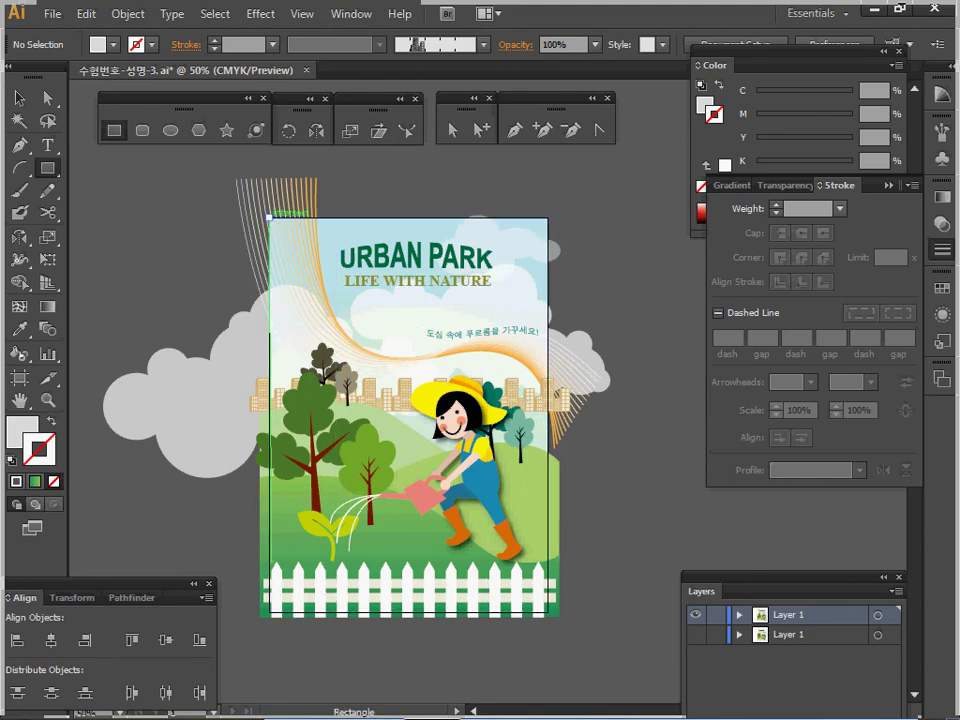
click(269, 216)
text(210)
key(Tab)
text(297)
key(Tab)
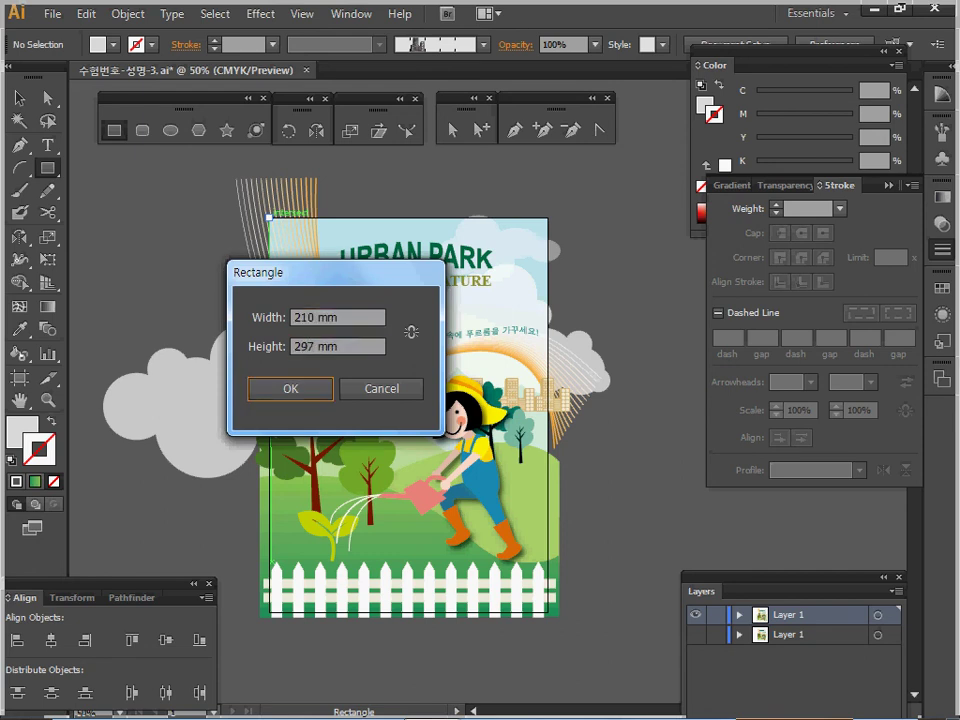
key(Return)
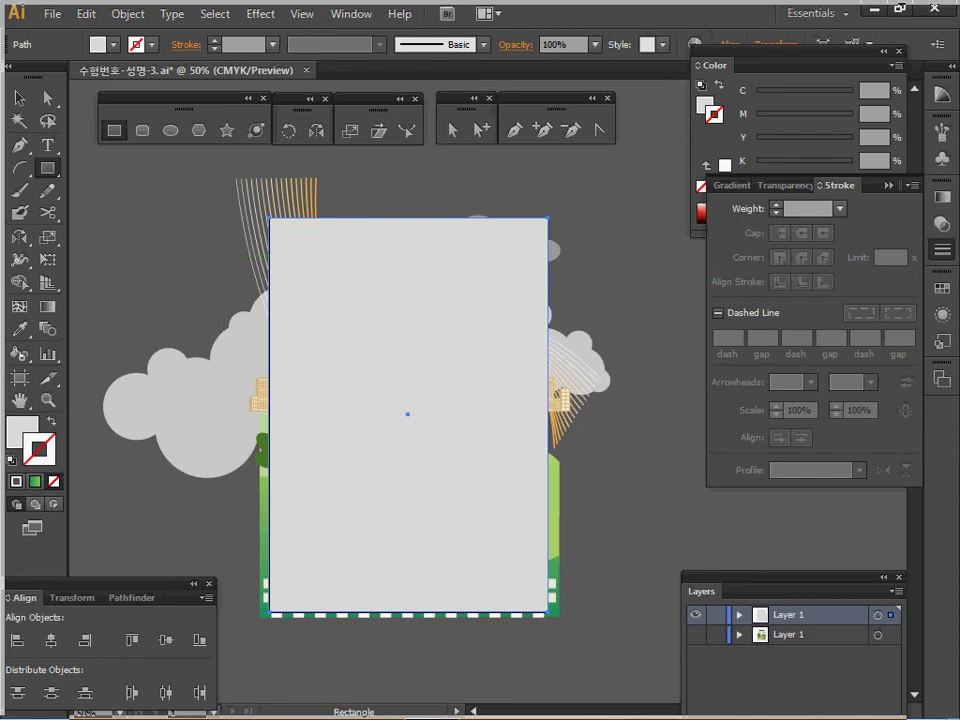
Fill the page-sized rectangle with solid orange, about C 0, M 48, Y 82, K 0.
click(703, 104)
click(750, 213)
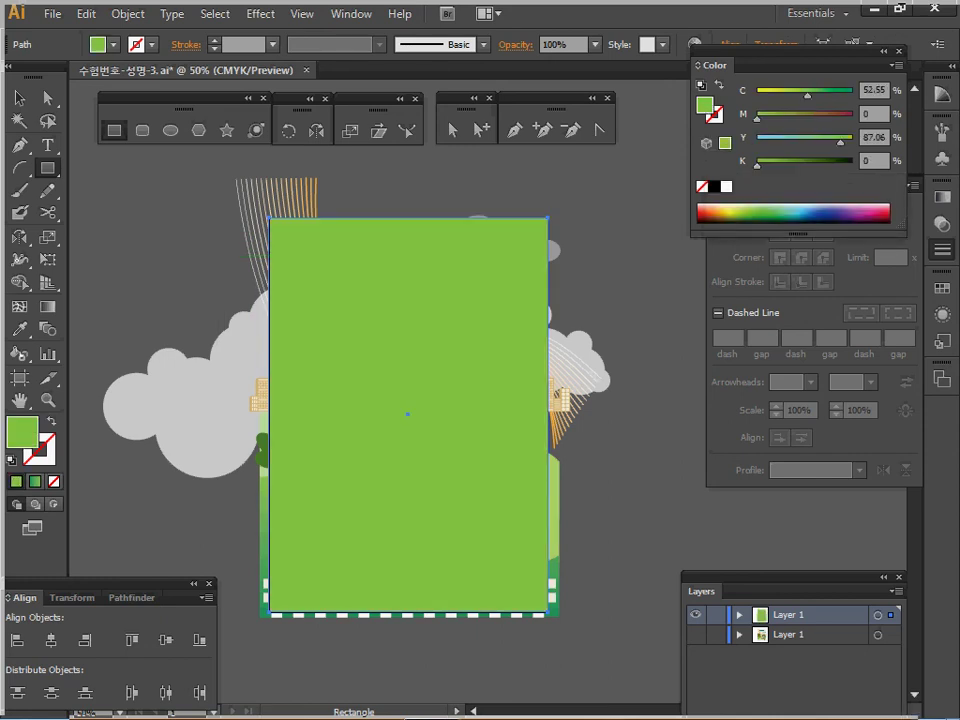
click(792, 212)
click(716, 212)
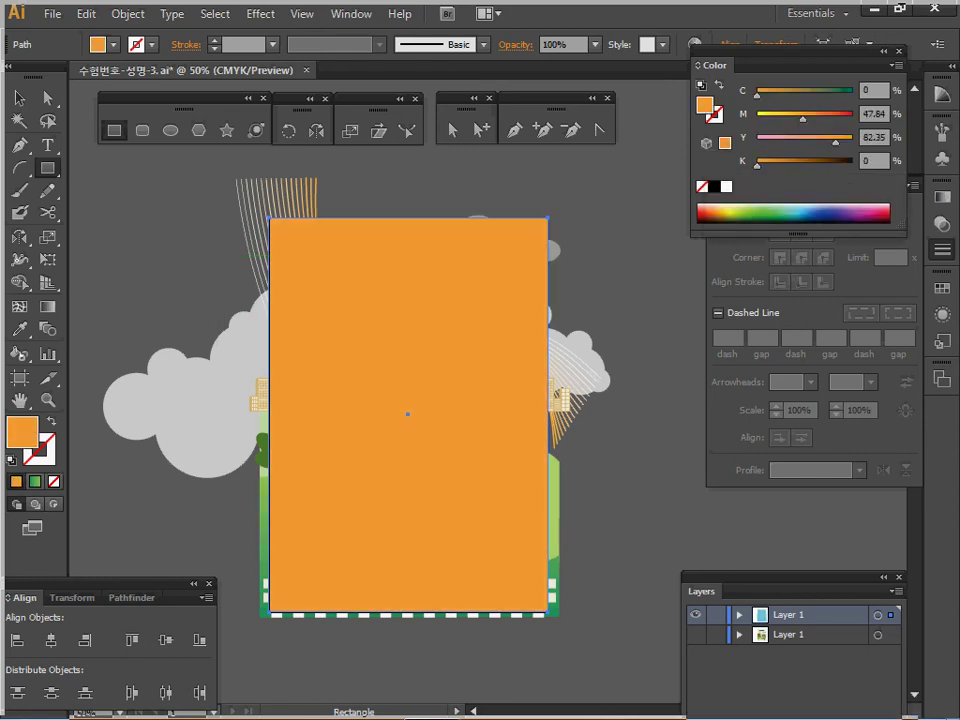
Select all the visible artwork together with the rectangle and make a clipping mask that trims it to the page.
key(v)
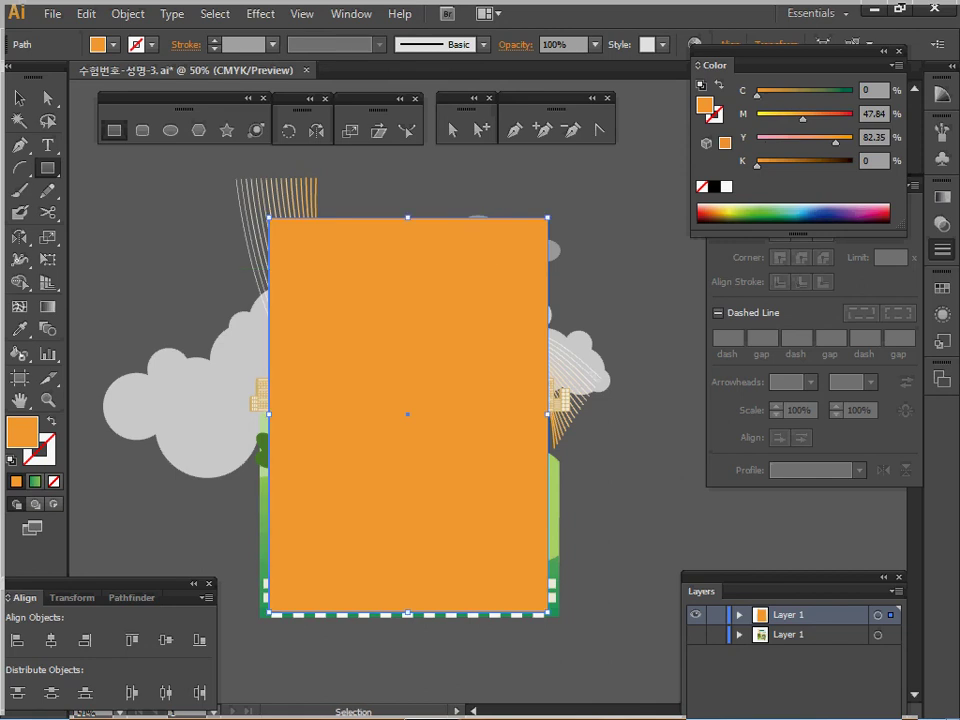
key(ctrl+a)
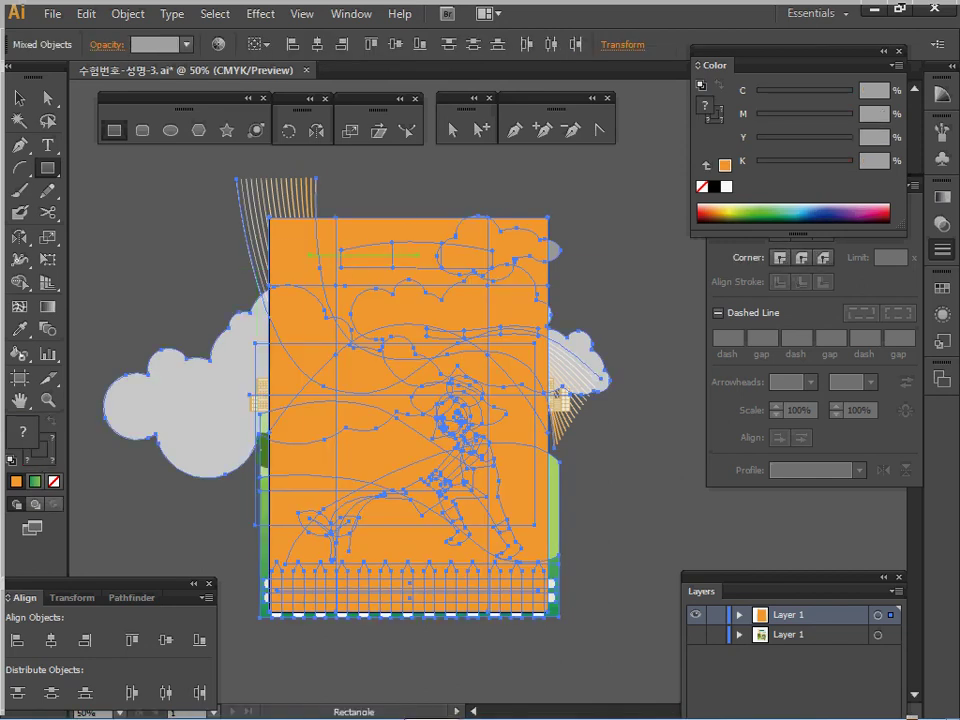
right_click(311, 256)
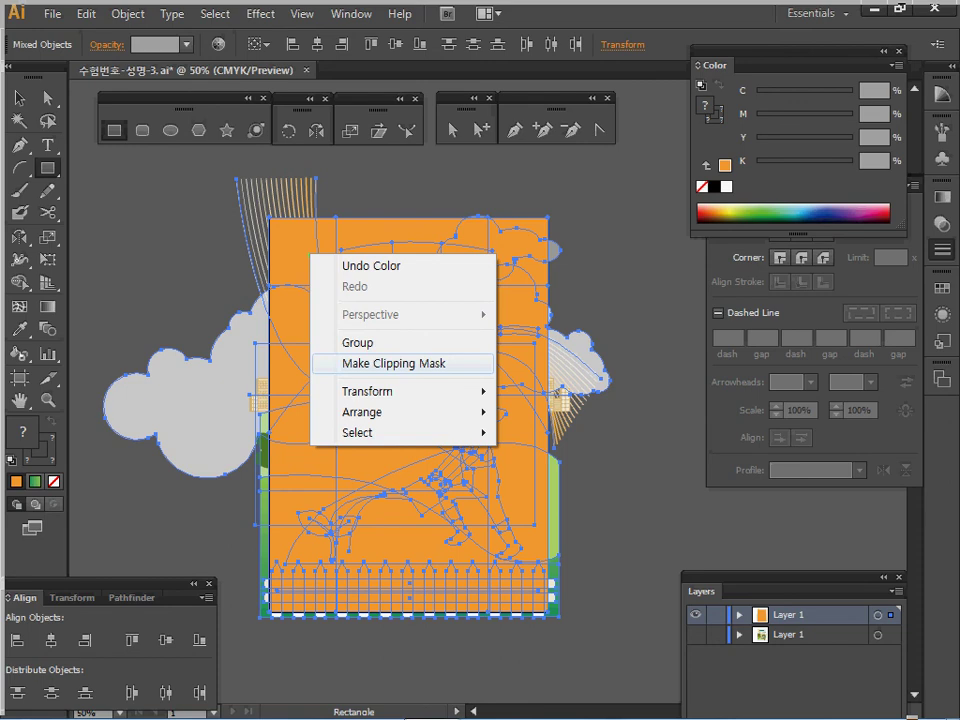
click(400, 363)
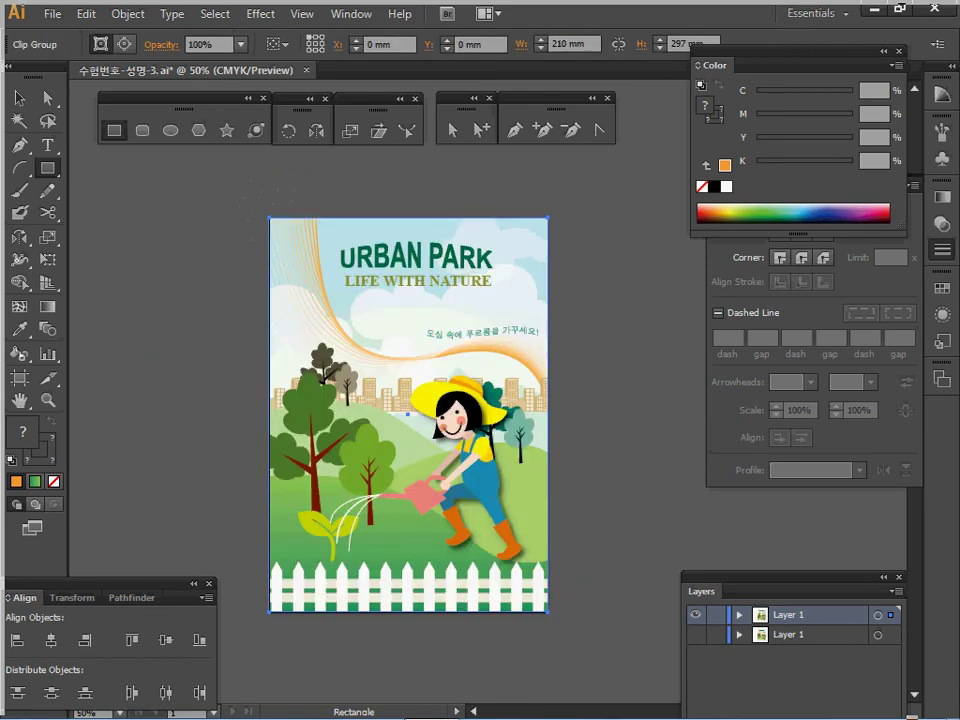